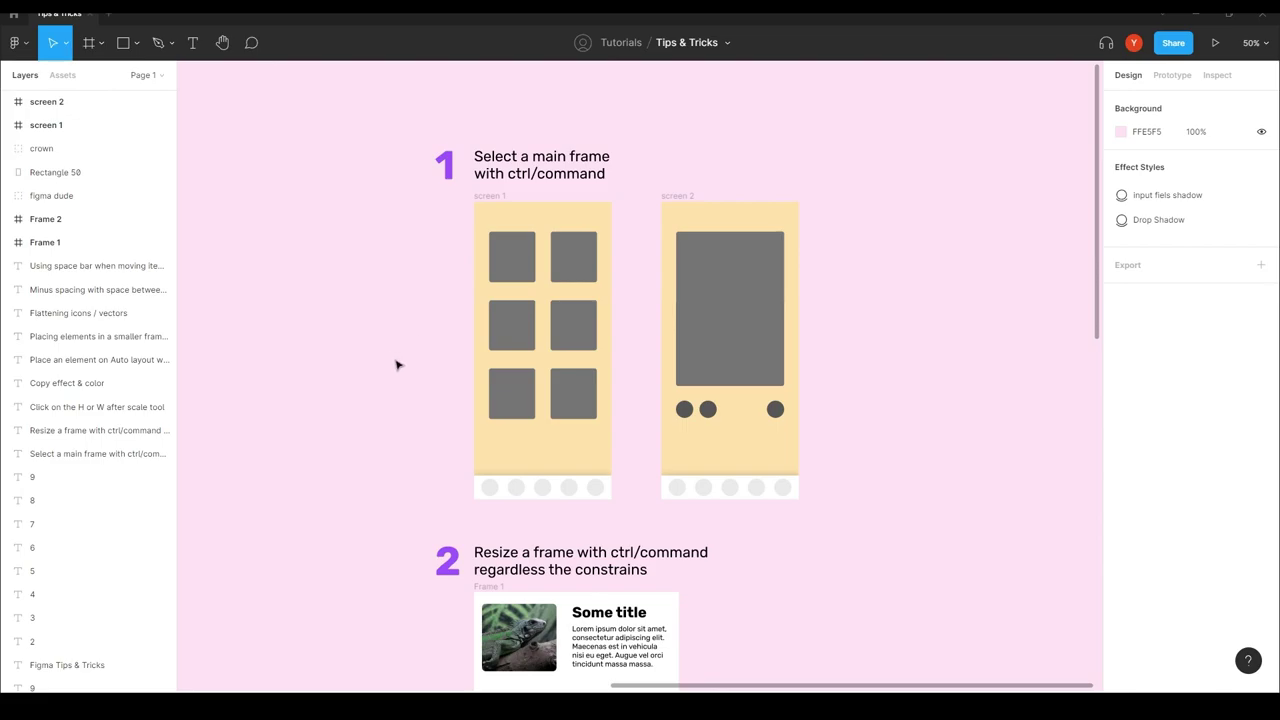
# - Zoom to 100% on screens 1 and 2 and nudge screen 1's bottom-left tile downward
pyautogui.keyDown('ctrl'); pyautogui.click(508, 206); pyautogui.keyUp('ctrl')
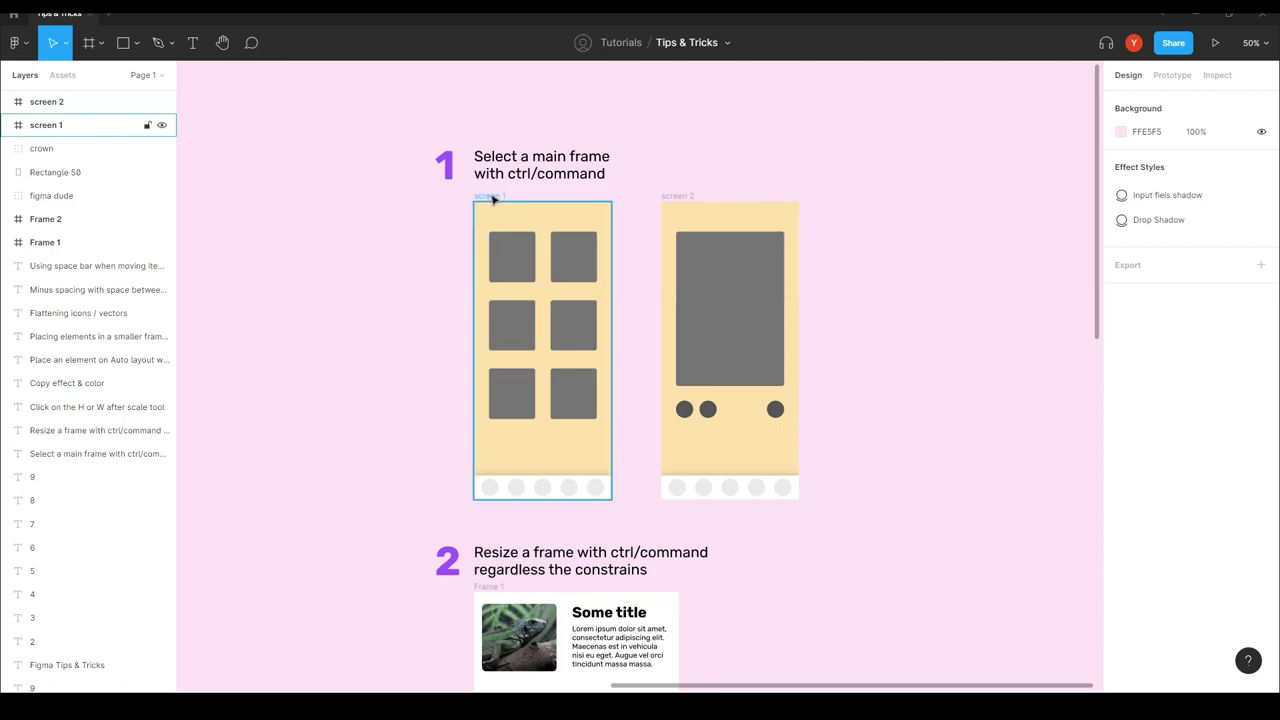
pyautogui.keyDown('ctrl'); pyautogui.click(677, 205); pyautogui.keyUp('ctrl')
pyautogui.hscroll(-2, 394, 331)
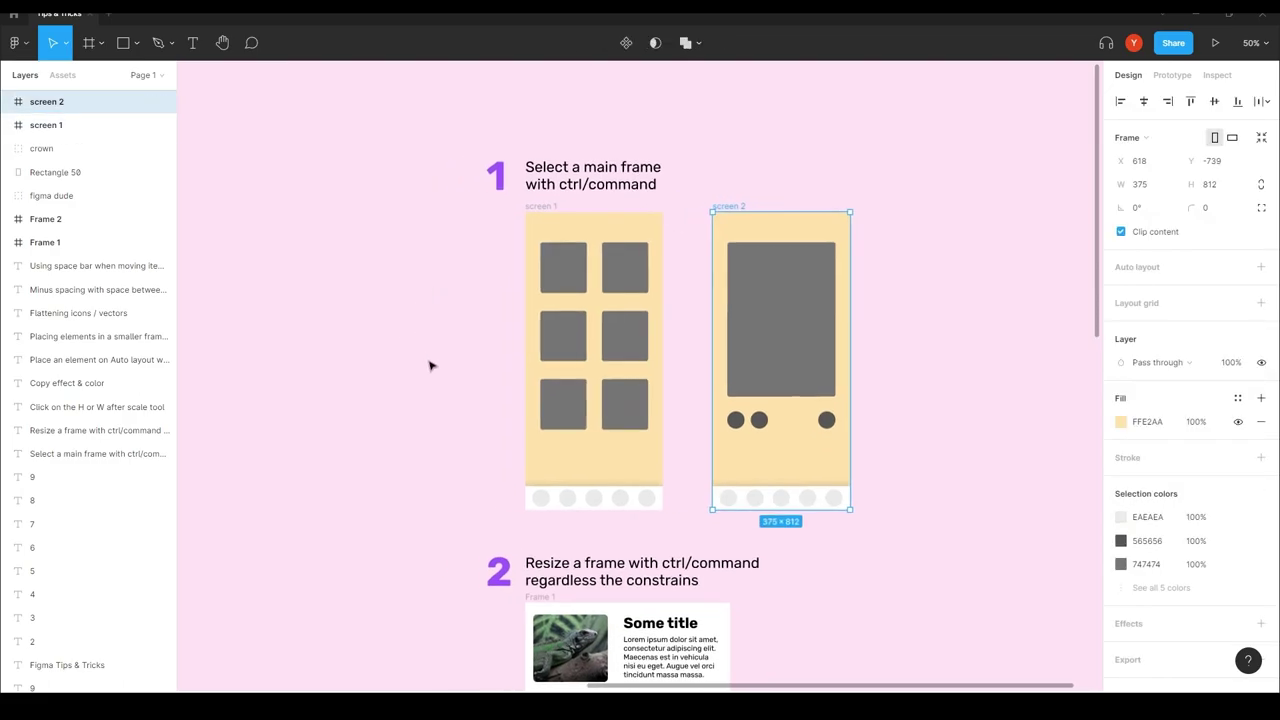
pyautogui.hotkey('shift', '0')
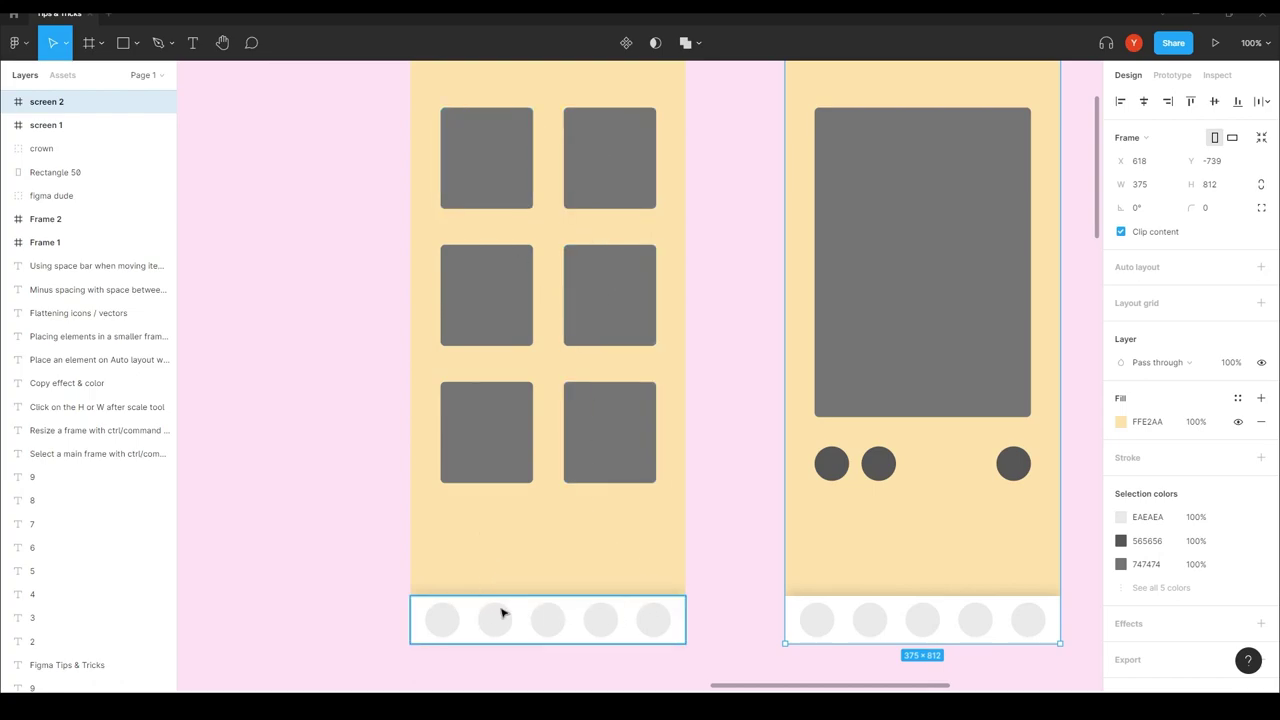
pyautogui.moveTo(517, 627); pyautogui.dragTo(531, 560)
pyautogui.press('Escape')
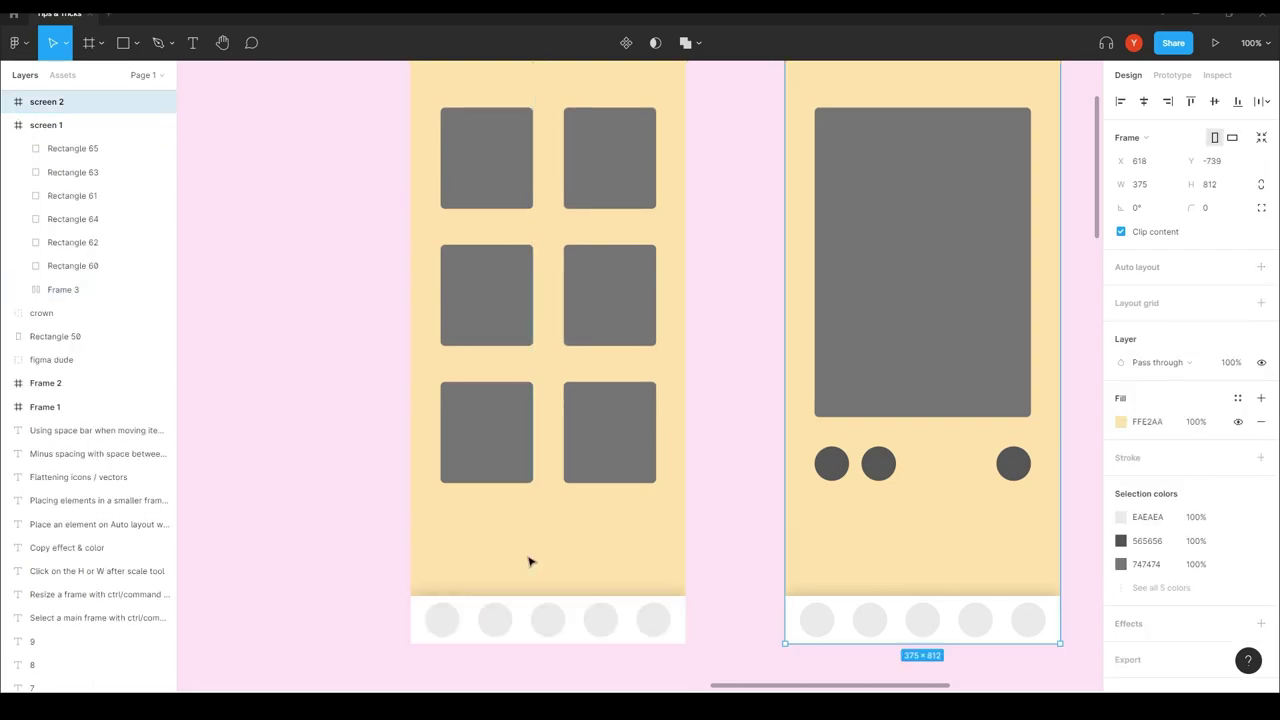
pyautogui.moveTo(480, 430)
pyautogui.mouseDown()
pyautogui.moveTo(517, 489)
pyautogui.moveTo(478, 445)
pyautogui.mouseUp()
pyautogui.click(565, 536)
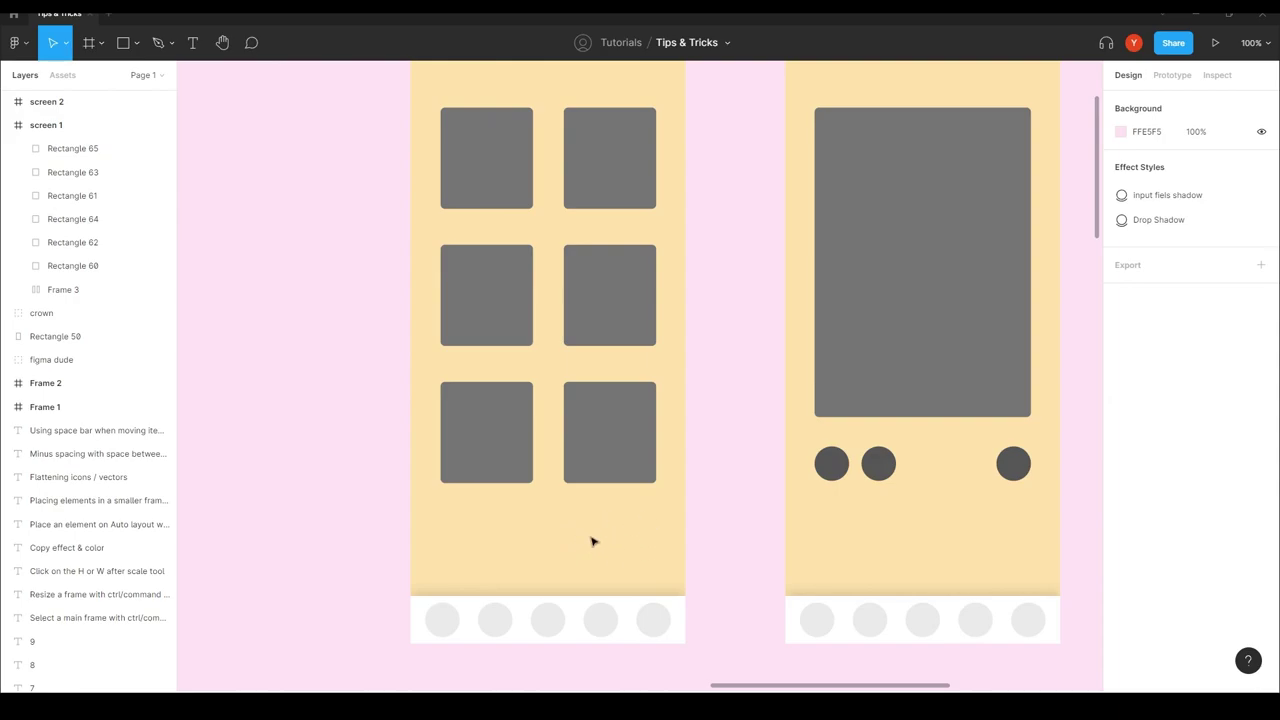
# - Select screen 1 and pan down to its lower area above the nav bar
pyautogui.scroll(2, 540, 220)
pyautogui.click(417, 153)
pyautogui.scroll(-1, 620, 597)
pyautogui.scroll(-3, 620, 597)
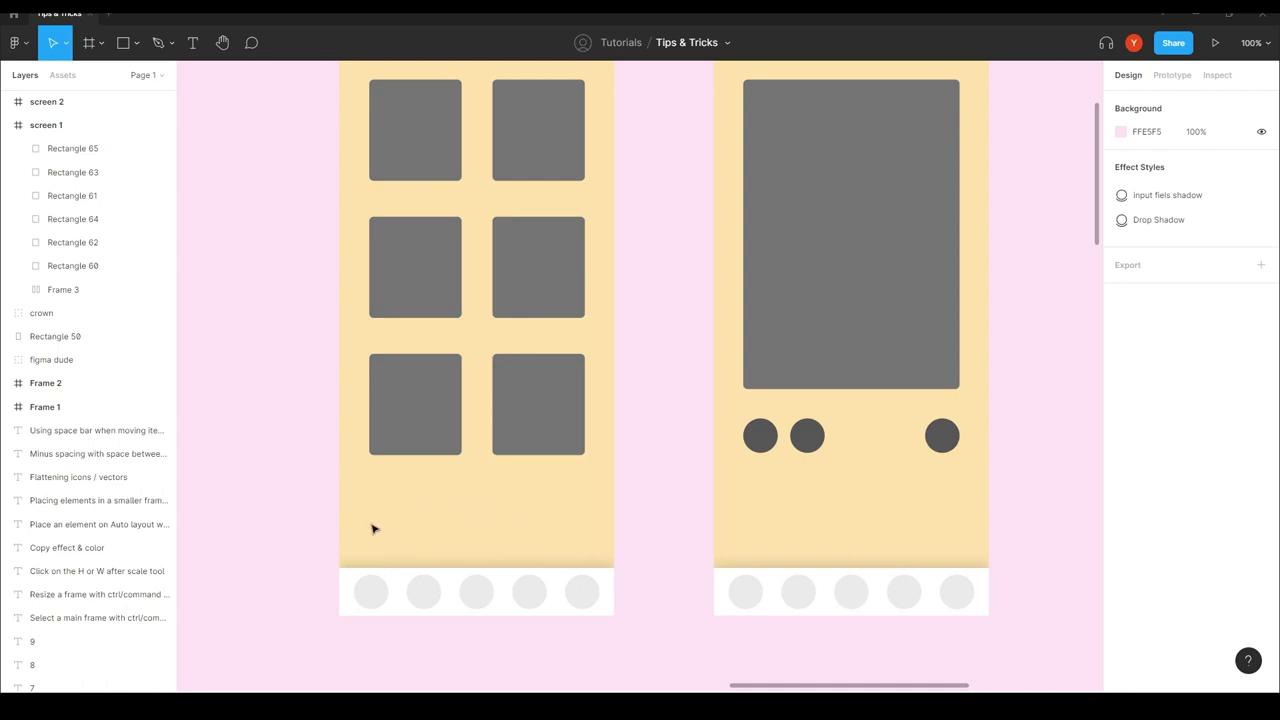
pyautogui.moveTo(371, 526); pyautogui.dragTo(403, 570)
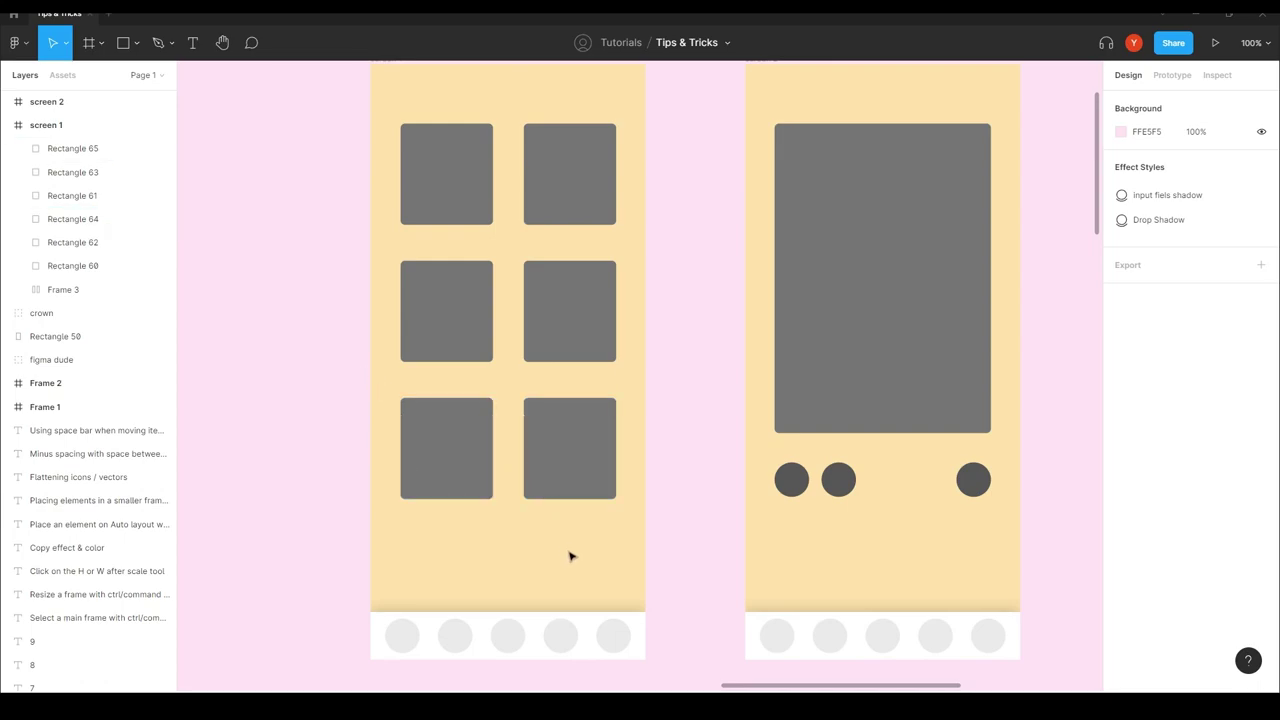
pyautogui.scroll(-3, 550, 500)
pyautogui.scroll(5, 520, 474)
pyautogui.scroll(-3, 540, 430)
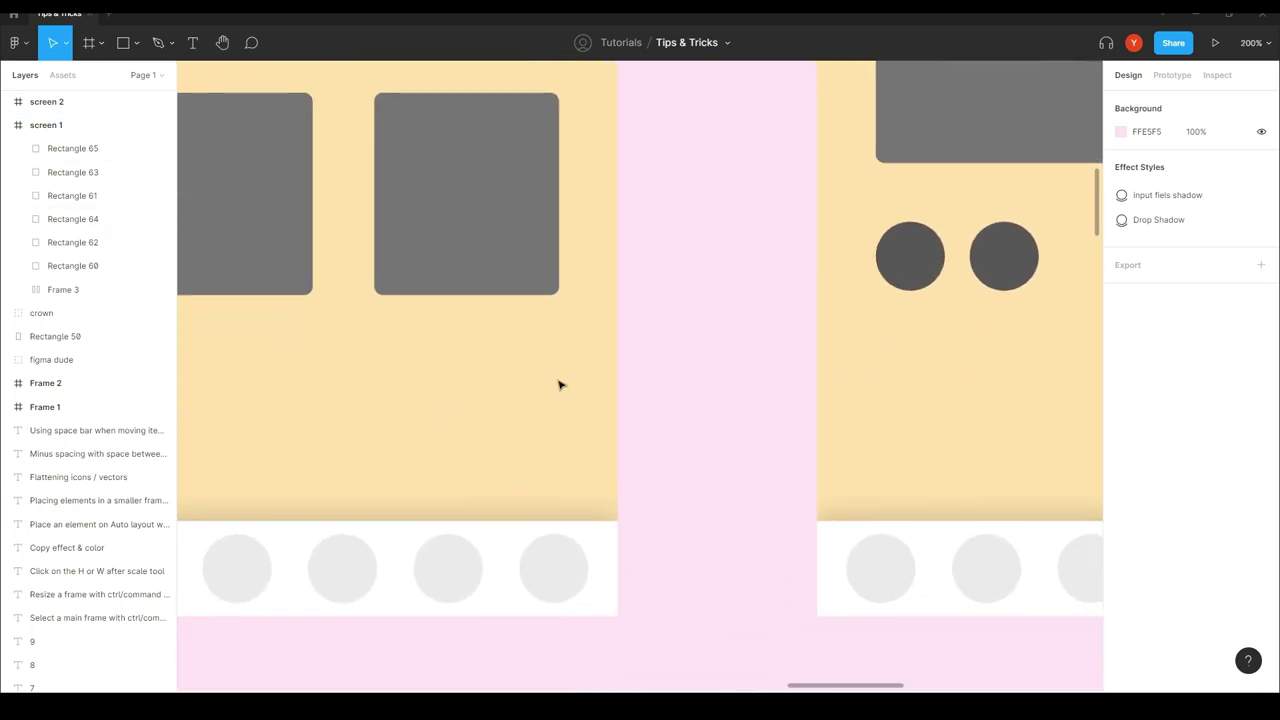
pyautogui.scroll(-1, 556, 395)
# - Draw a 56×56 frame above screen 1's nav bar, fill it white and round it into a circle
pyautogui.click(90, 44)
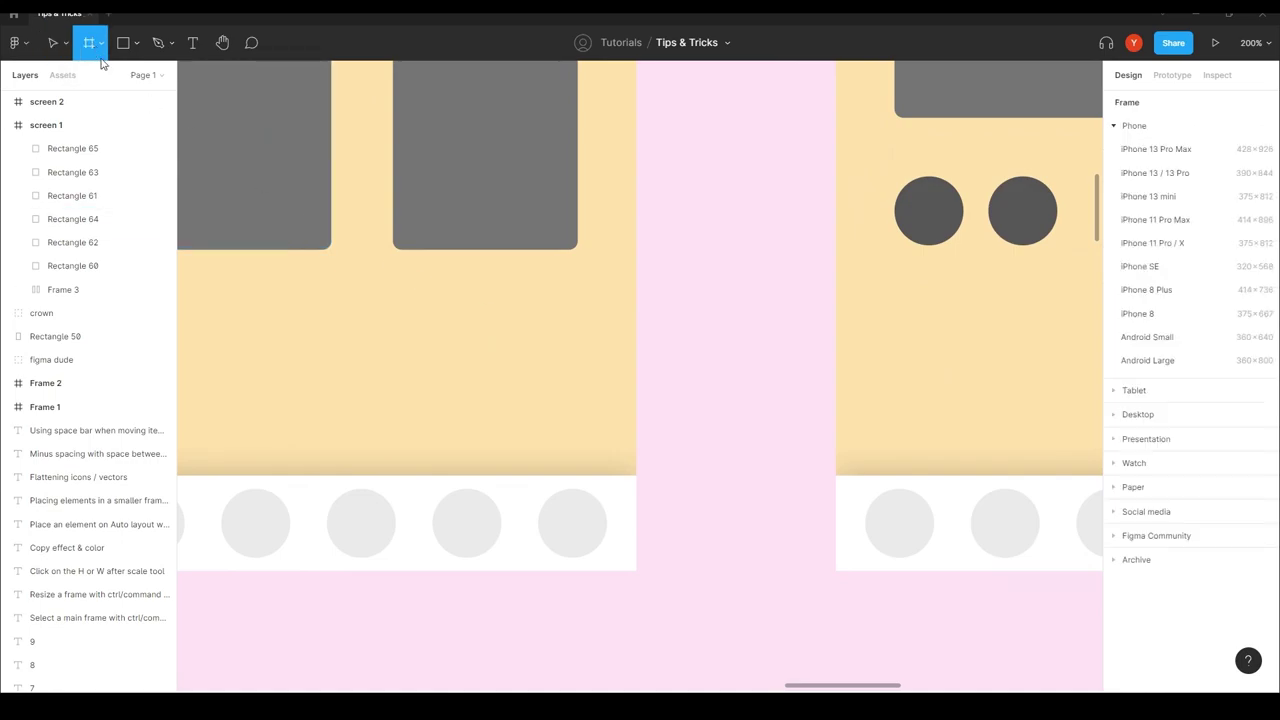
pyautogui.moveTo(601, 356); pyautogui.dragTo(519, 437)
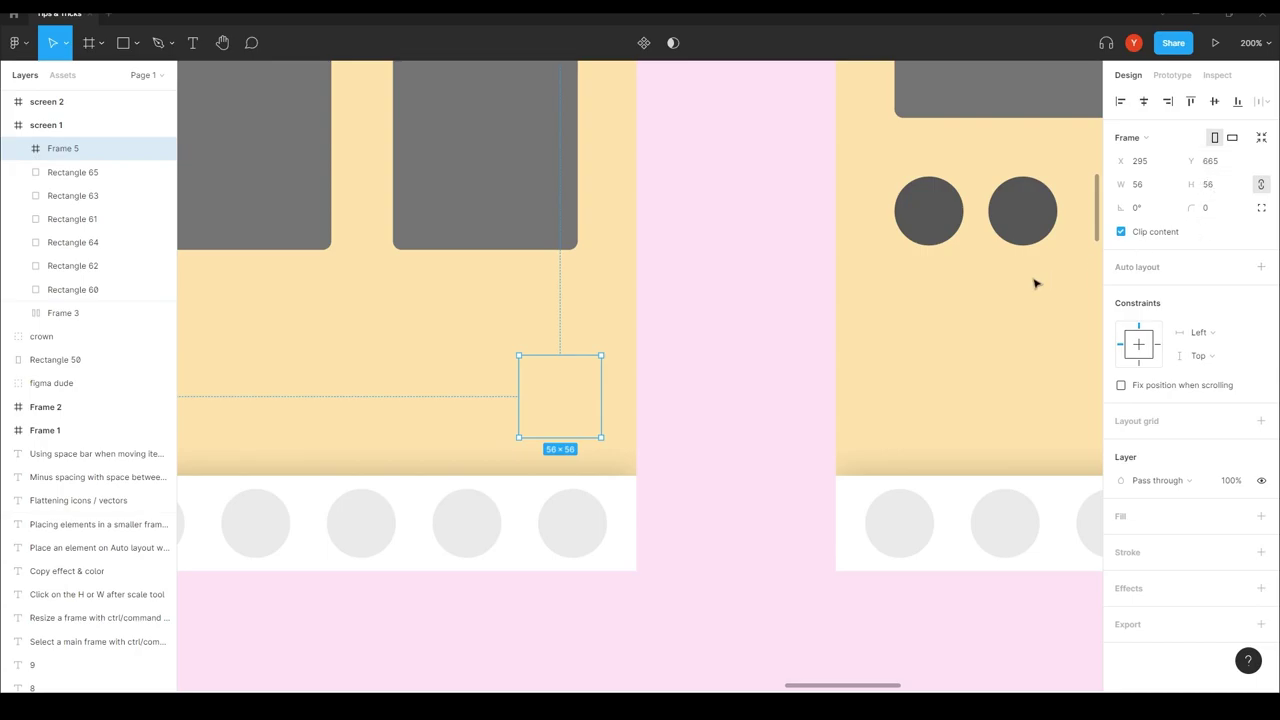
pyautogui.click(1260, 516)
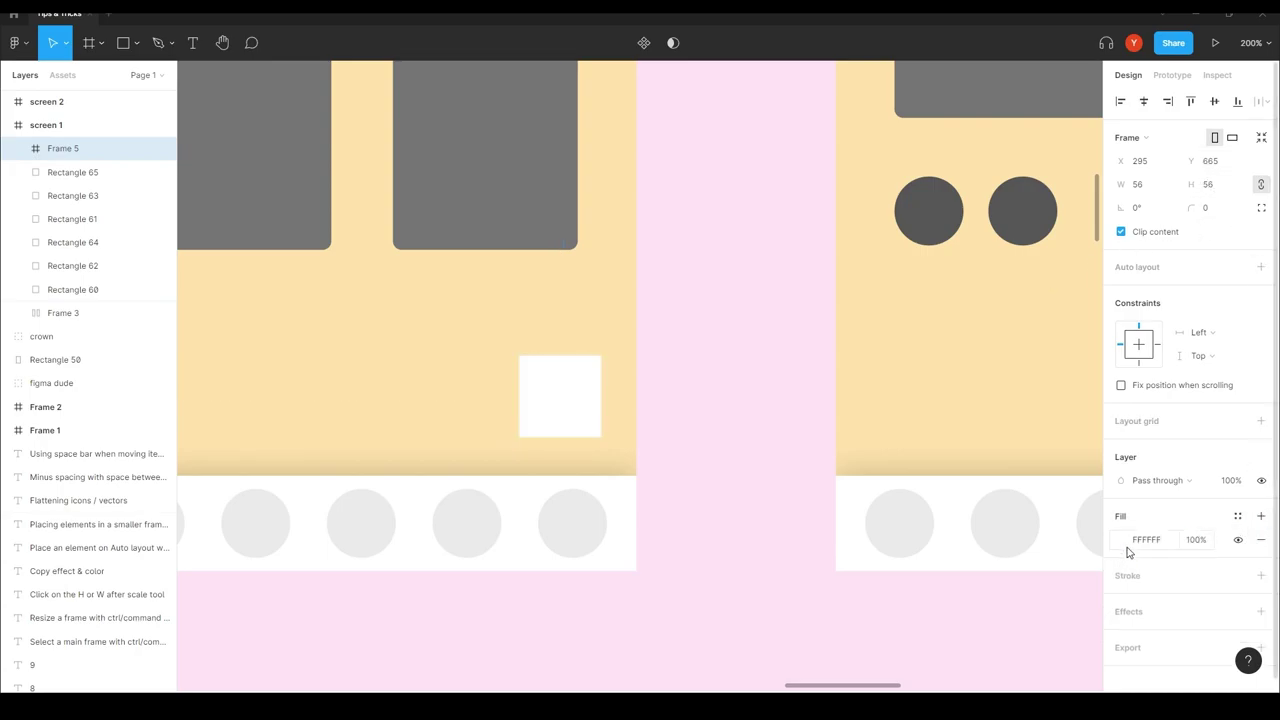
pyautogui.click(1218, 210)
pyautogui.write('38')
pyautogui.press('Return')
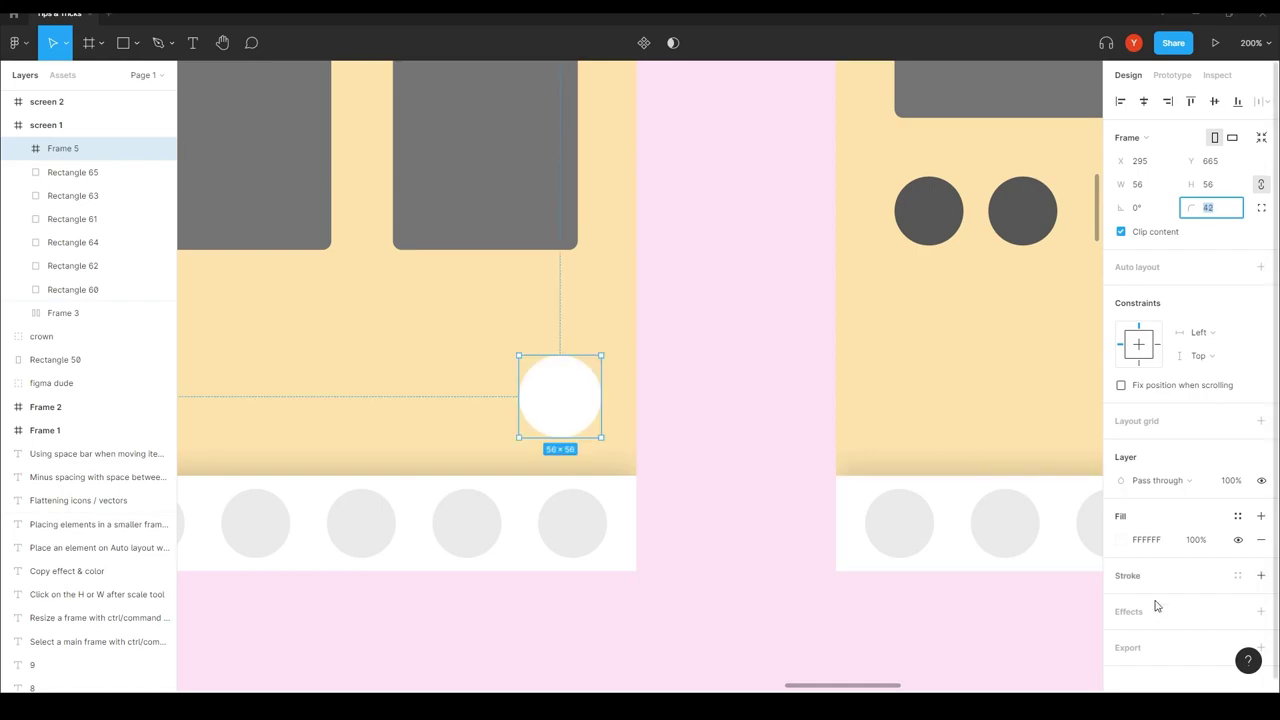
# - Add a Drop shadow effect to the white circle and check the result
pyautogui.click(1260, 611)
pyautogui.click(822, 480)
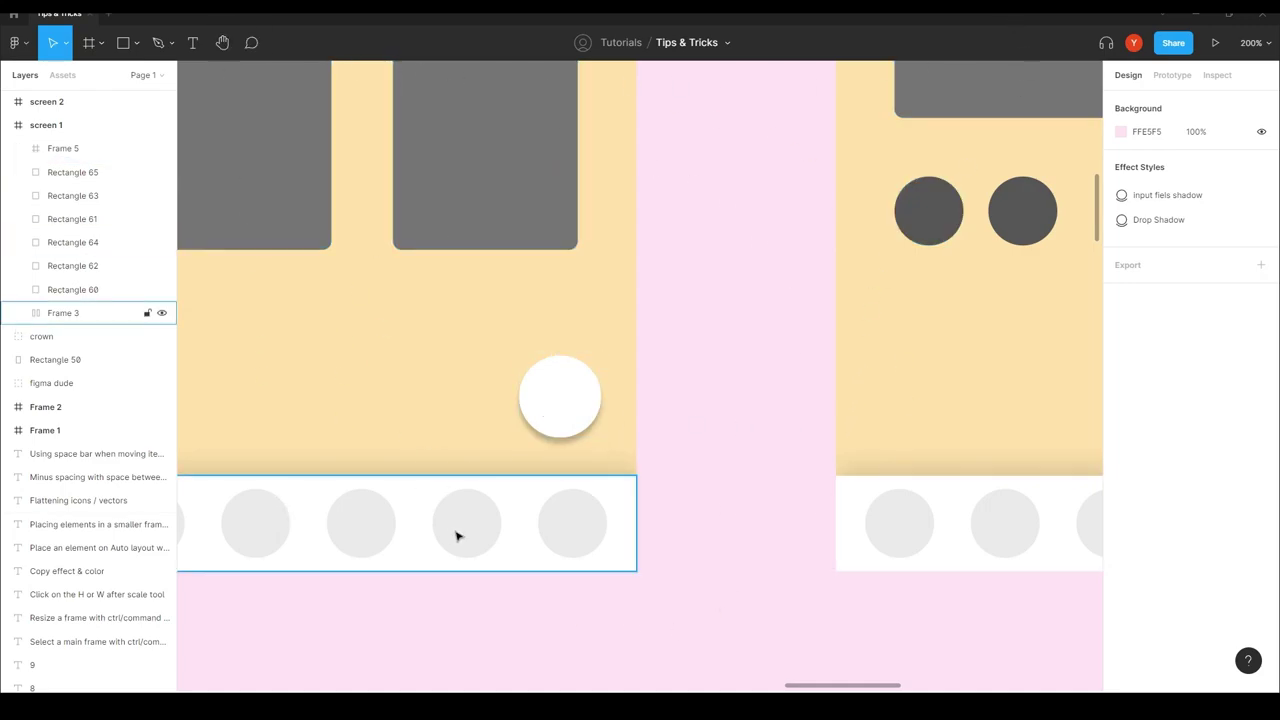
pyautogui.click(557, 417)
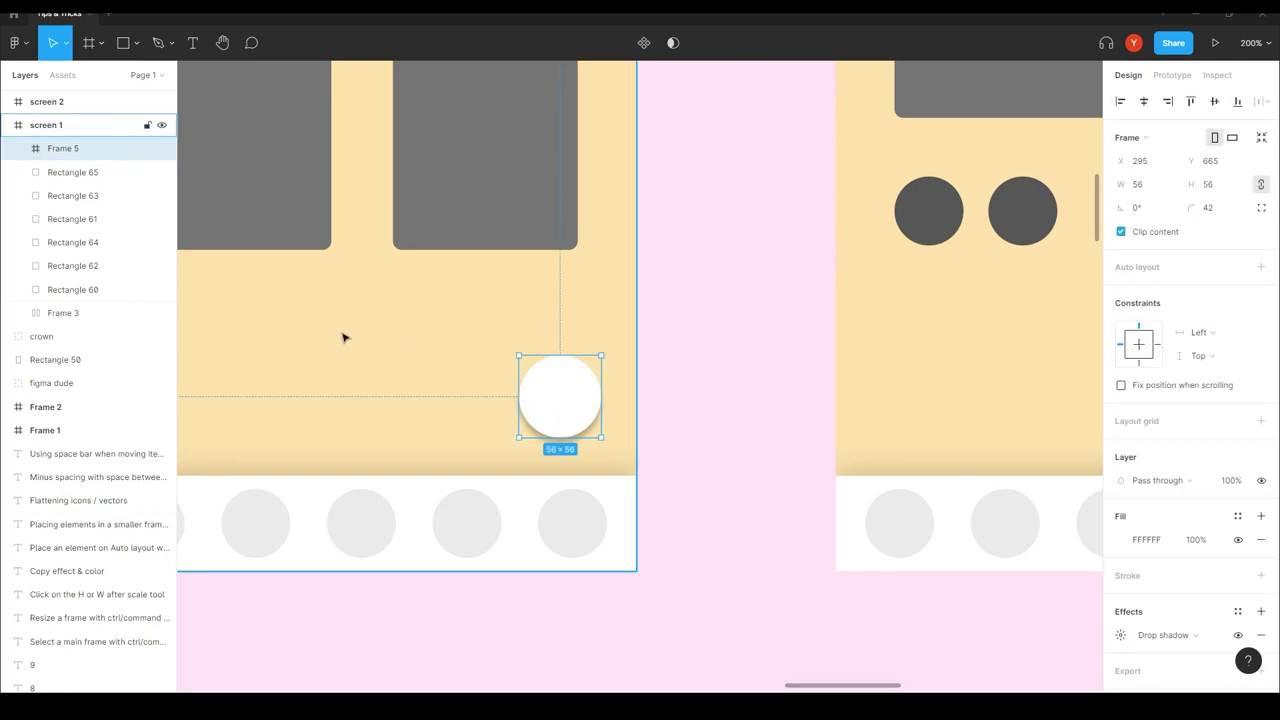
pyautogui.click(728, 371)
pyautogui.moveTo(994, 314); pyautogui.dragTo(511, 397)
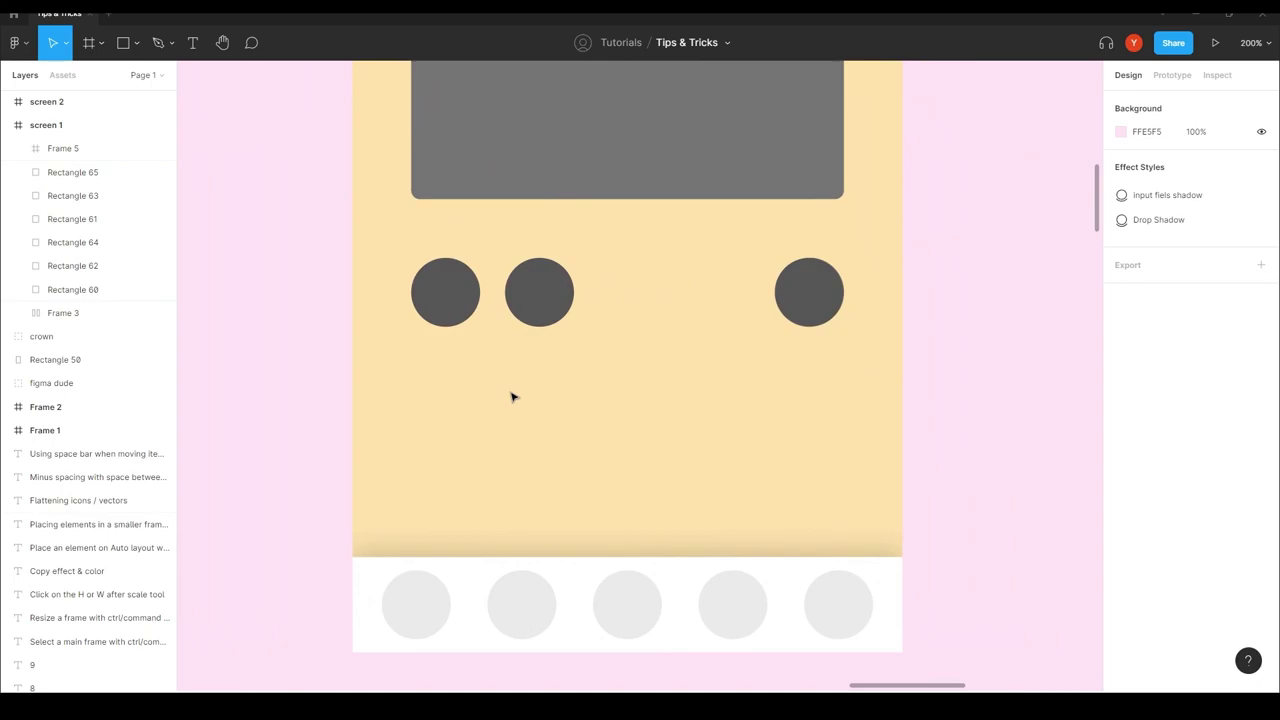
pyautogui.hotkey('ctrl', 'v')
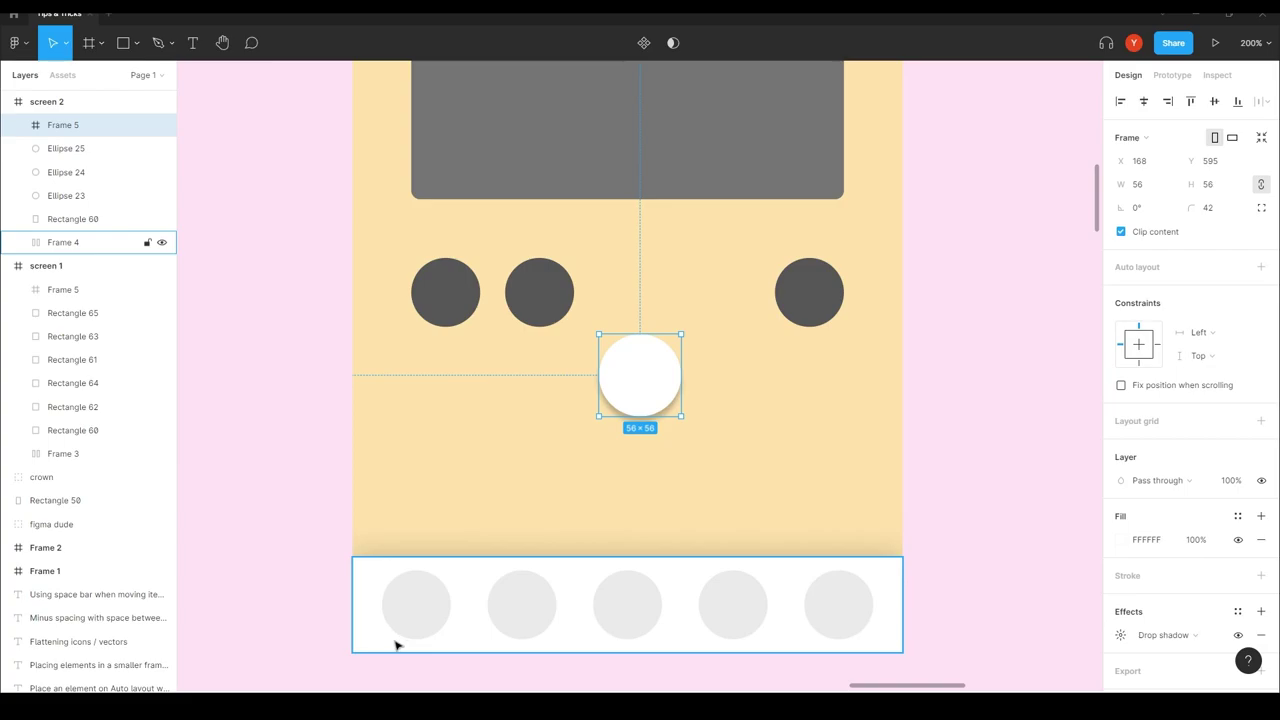
pyautogui.moveTo(229, 451); pyautogui.dragTo(591, 429)
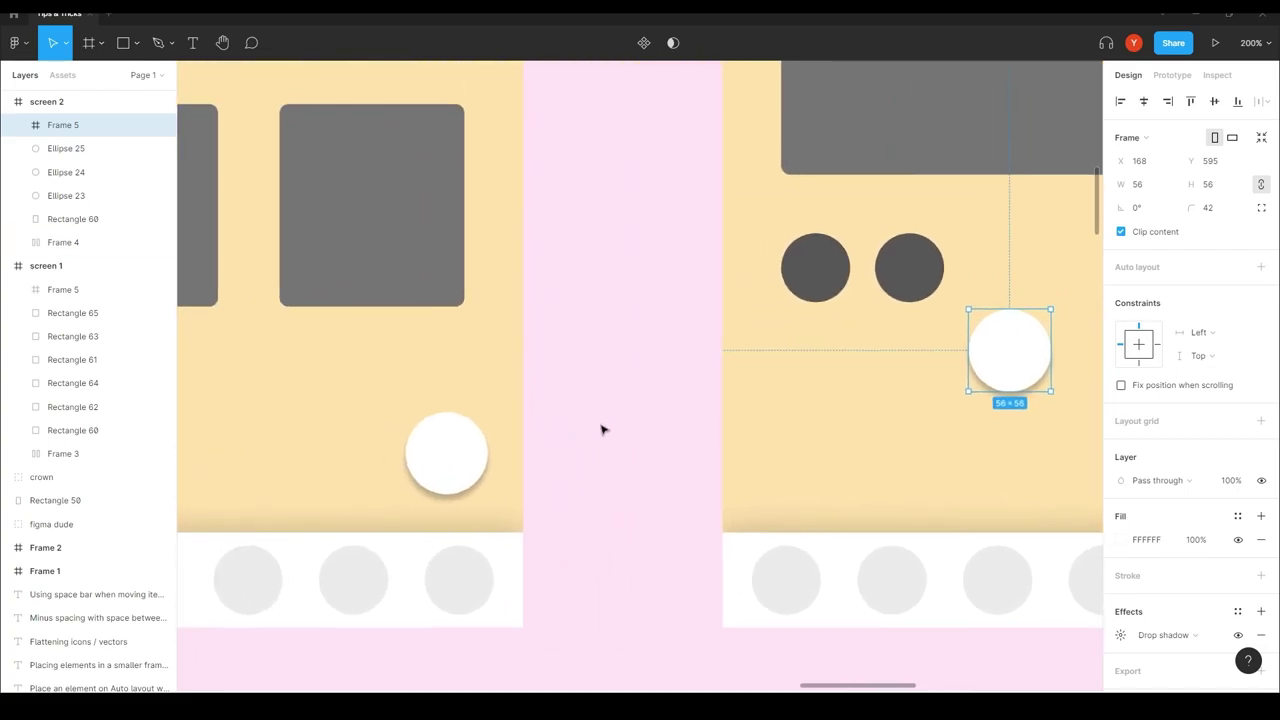
pyautogui.hscroll(5, 551, 460)
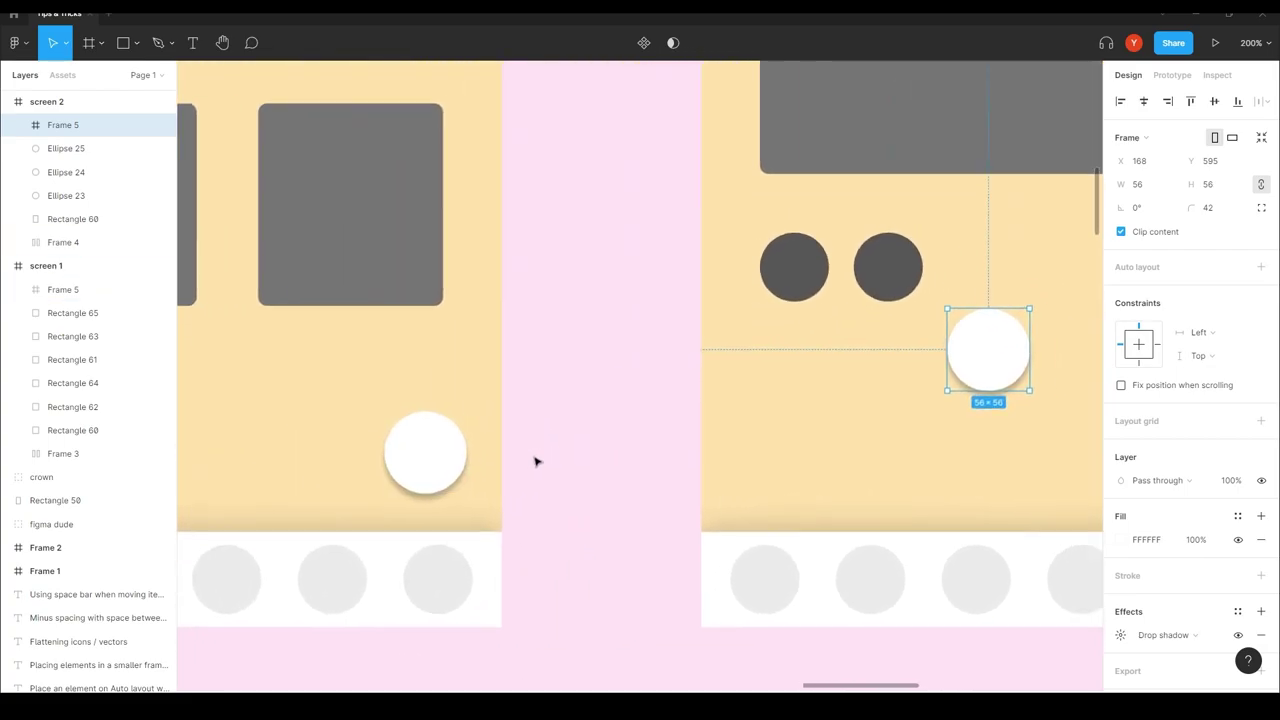
pyautogui.press('Delete')
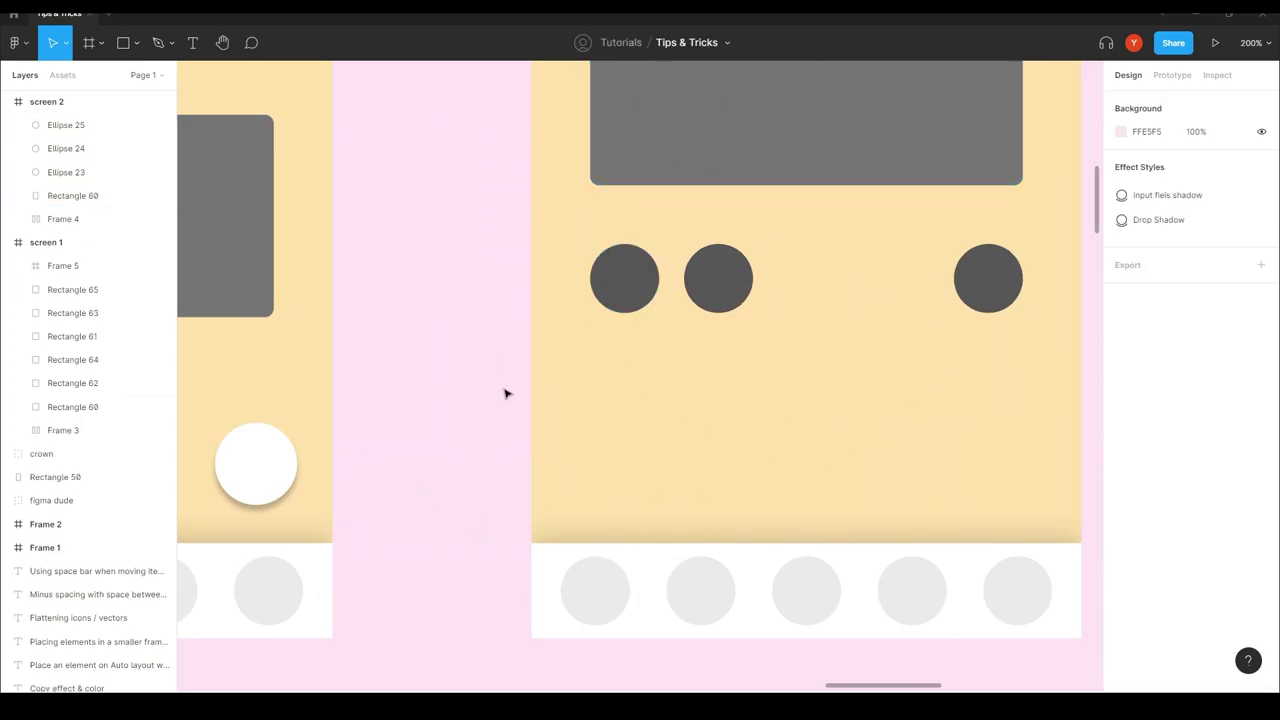
pyautogui.hotkey('shift', '0')
pyautogui.press('-')
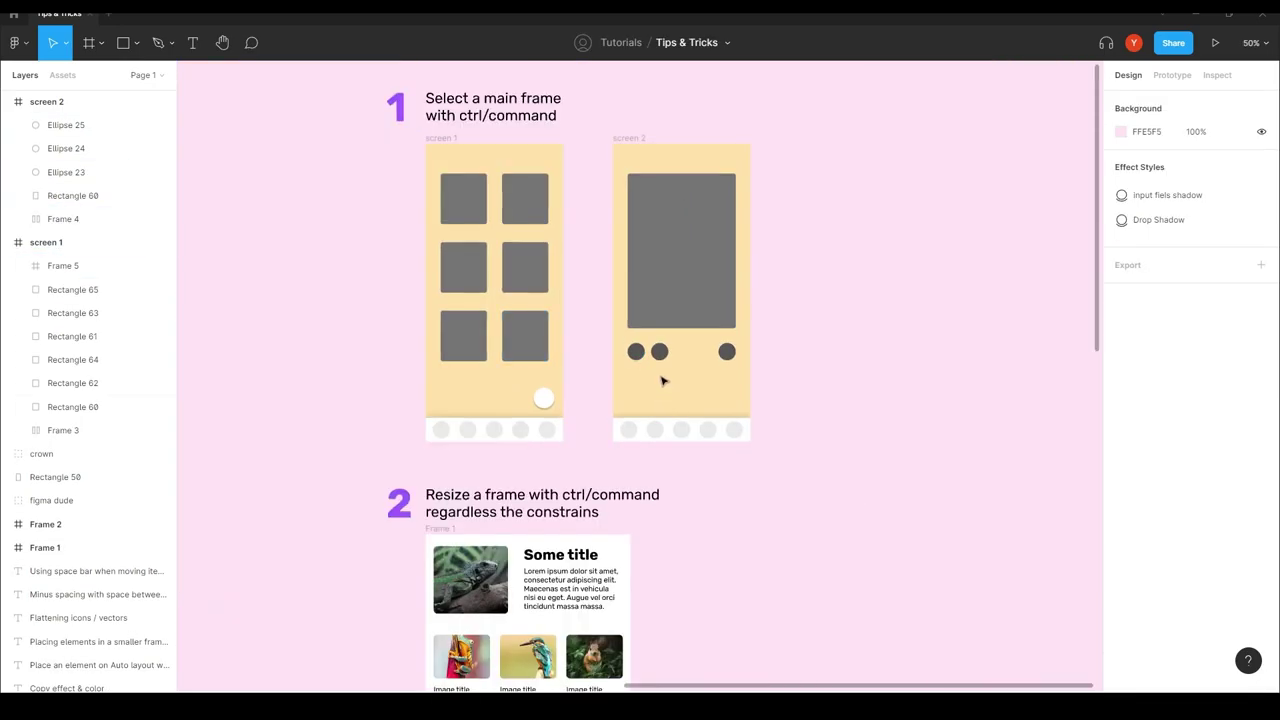
# - Zoom to 200% and select the white shadowed circle in screen 1
pyautogui.click(640, 142)
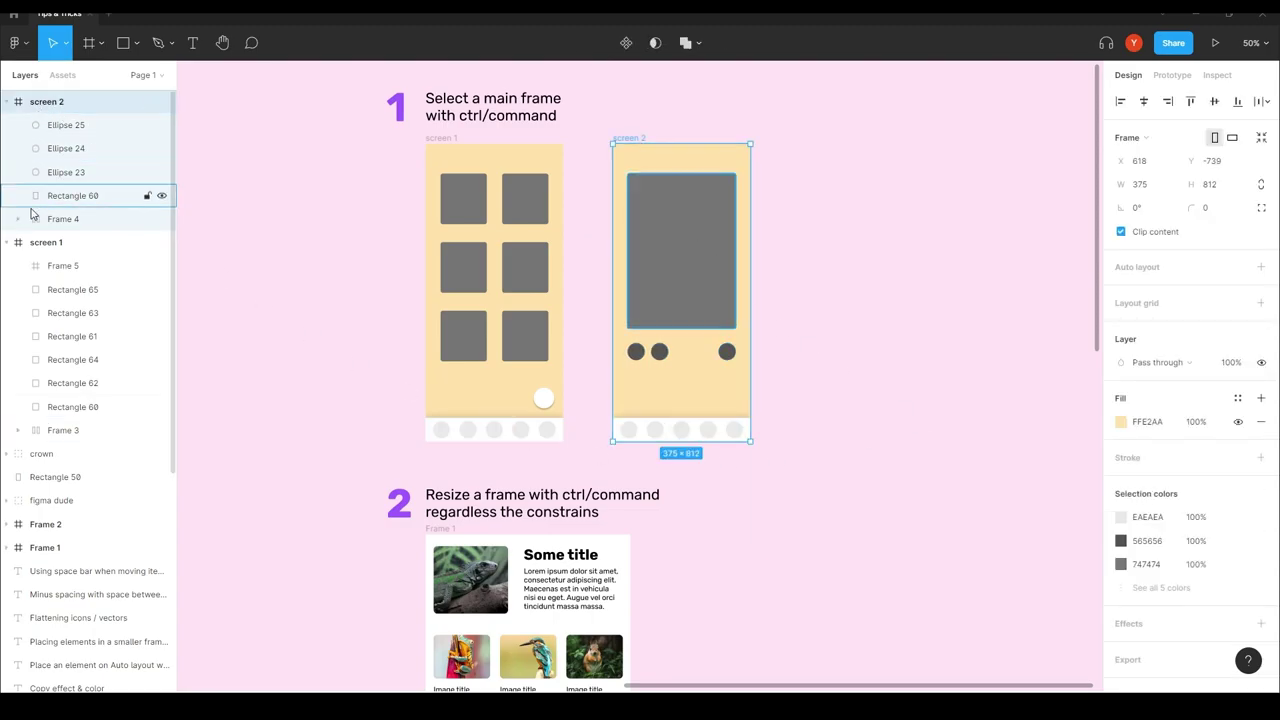
pyautogui.click(46, 242)
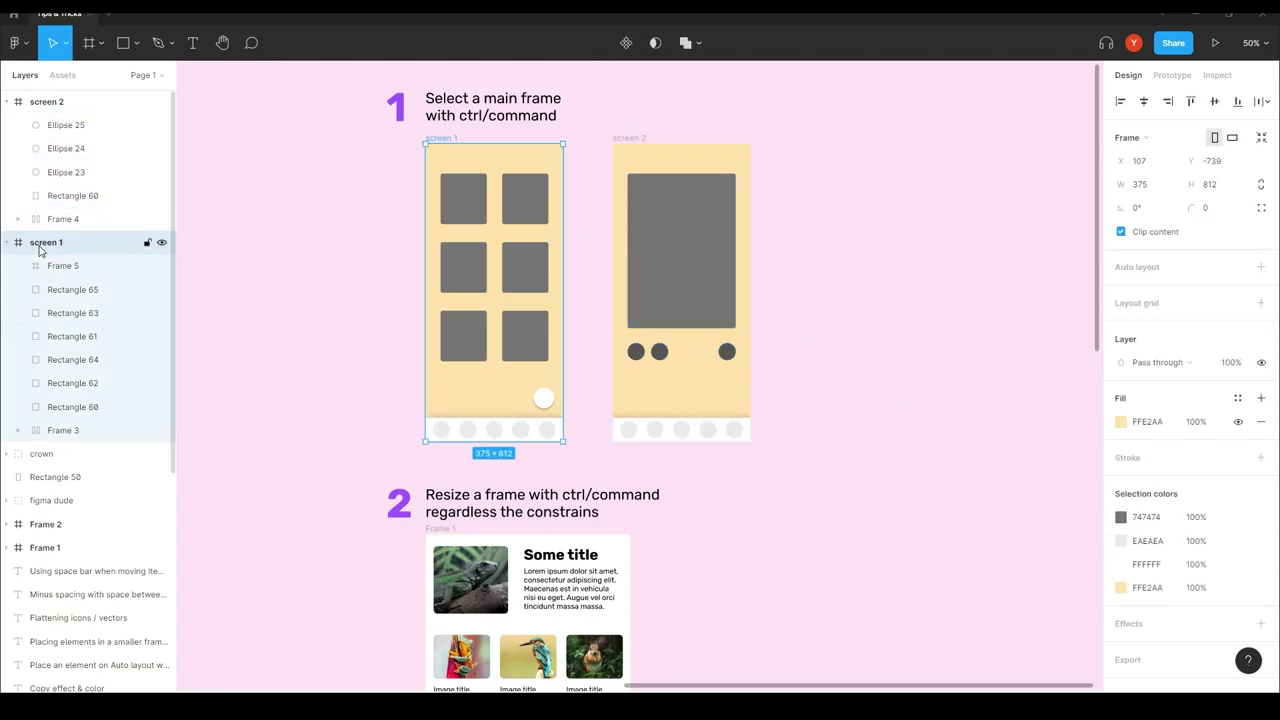
pyautogui.click(45, 102)
pyautogui.click(249, 294)
pyautogui.hotkey('ctrl', '=')
pyautogui.hotkey('ctrl', '=')
pyautogui.moveTo(400, 400); pyautogui.dragTo(463, 397)
pyautogui.hscroll(-1, 443, 406)
pyautogui.click(340, 445)
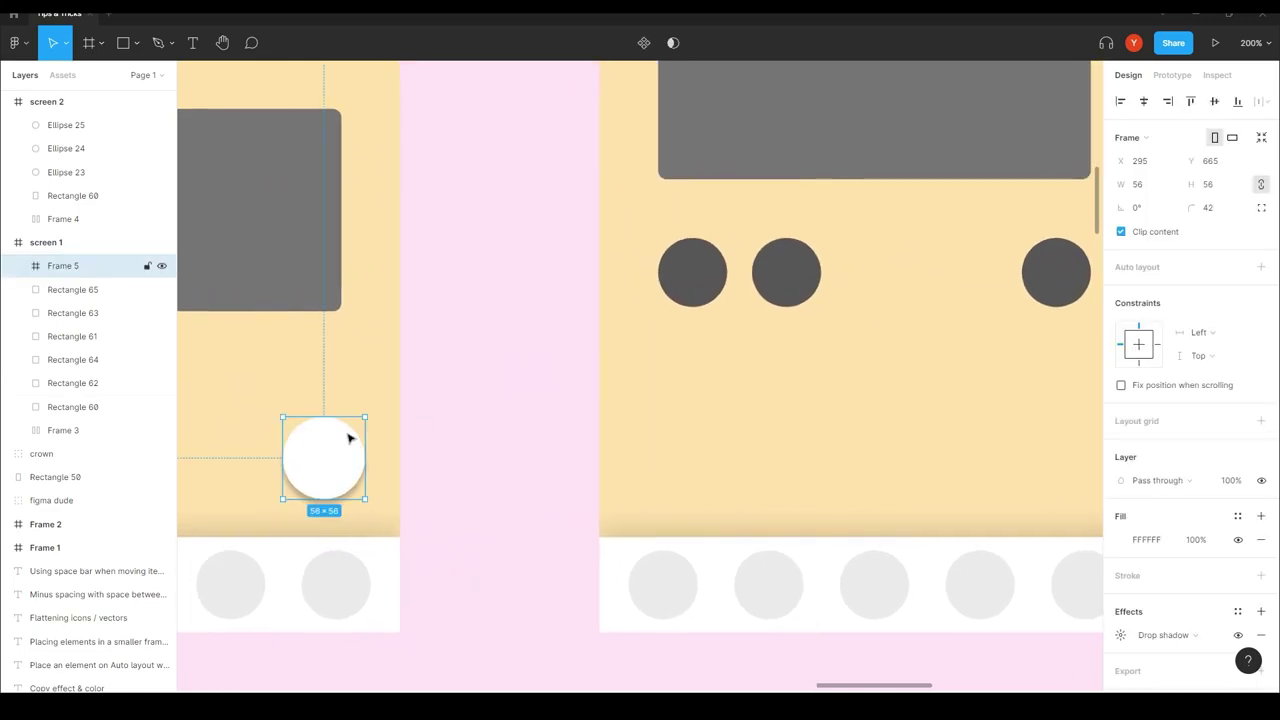
# - Paste the circle into screen 2 at the same lower-right position
pyautogui.moveTo(883, 443); pyautogui.dragTo(603, 471)
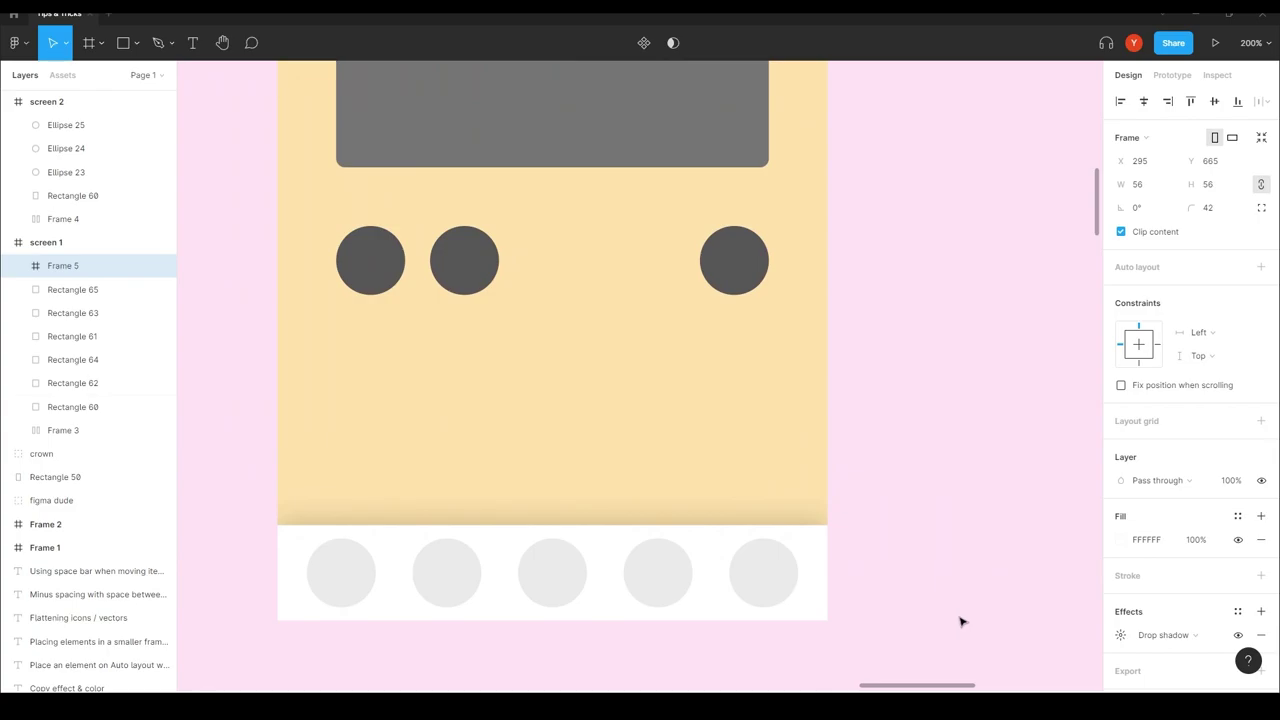
pyautogui.click(735, 440)
pyautogui.hotkey('ctrl', 'v')
pyautogui.scroll(-5, 929, 429)
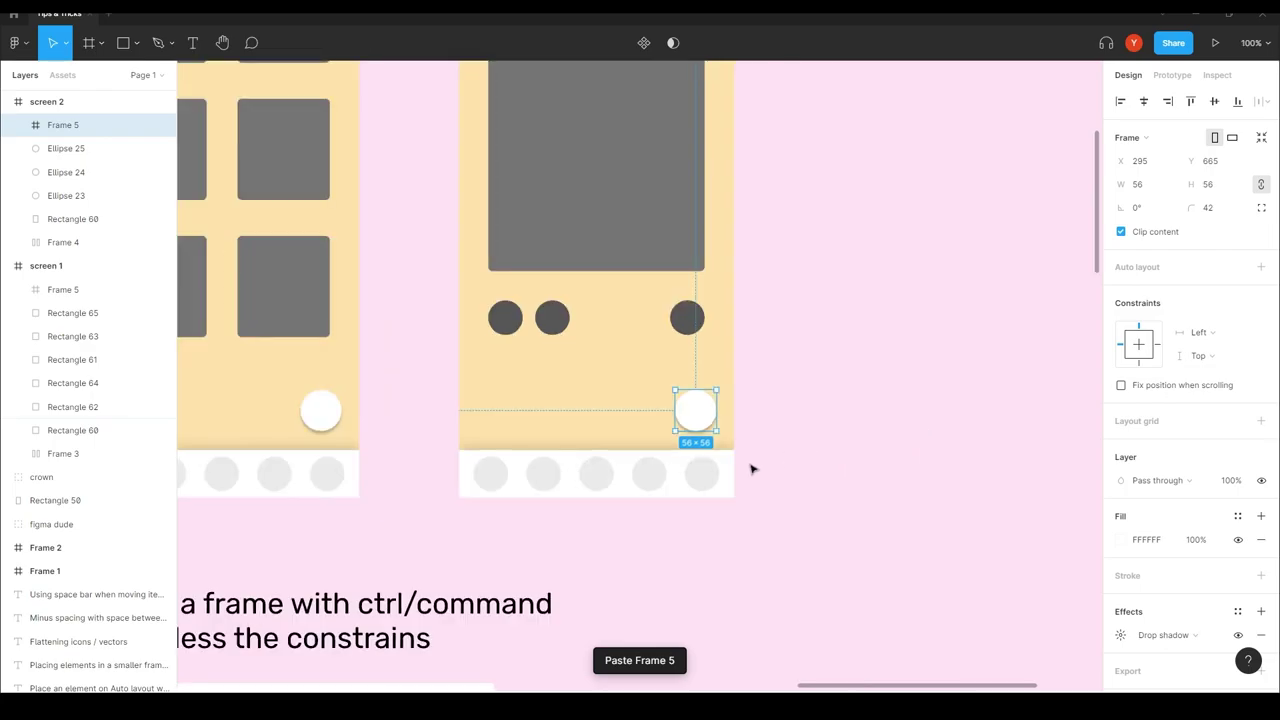
pyautogui.hscroll(-3, 583, 477)
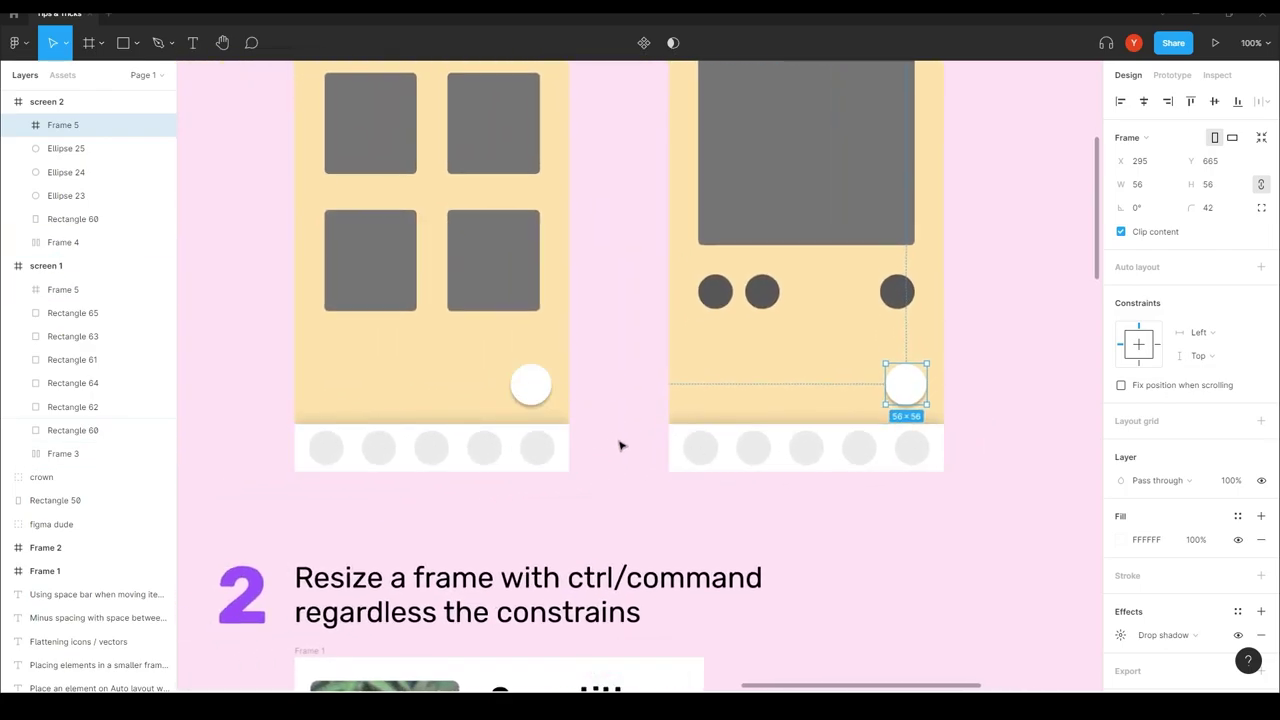
pyautogui.moveTo(586, 523); pyautogui.dragTo(618, 232)
pyautogui.click(852, 348)
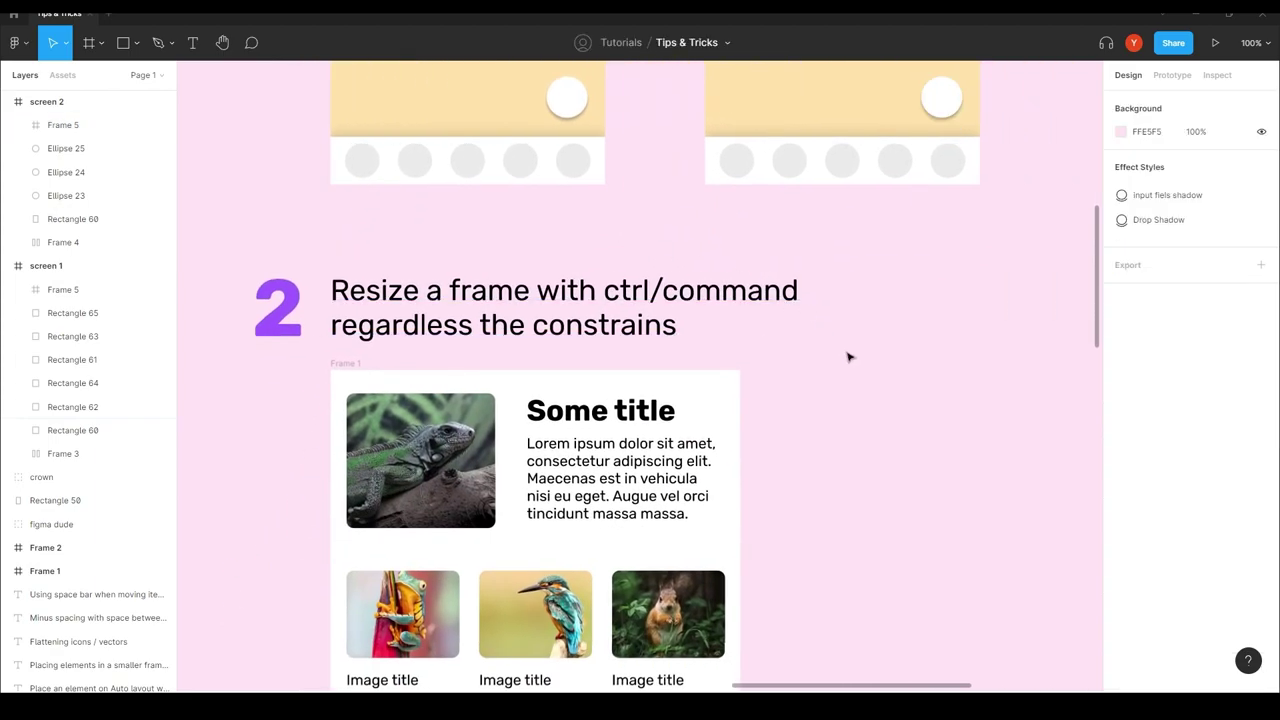
# - Alt-drag Frame 1 to create Frame 3 beside the original Some title card, then zoom out to 50%
pyautogui.scroll(-3, 837, 346)
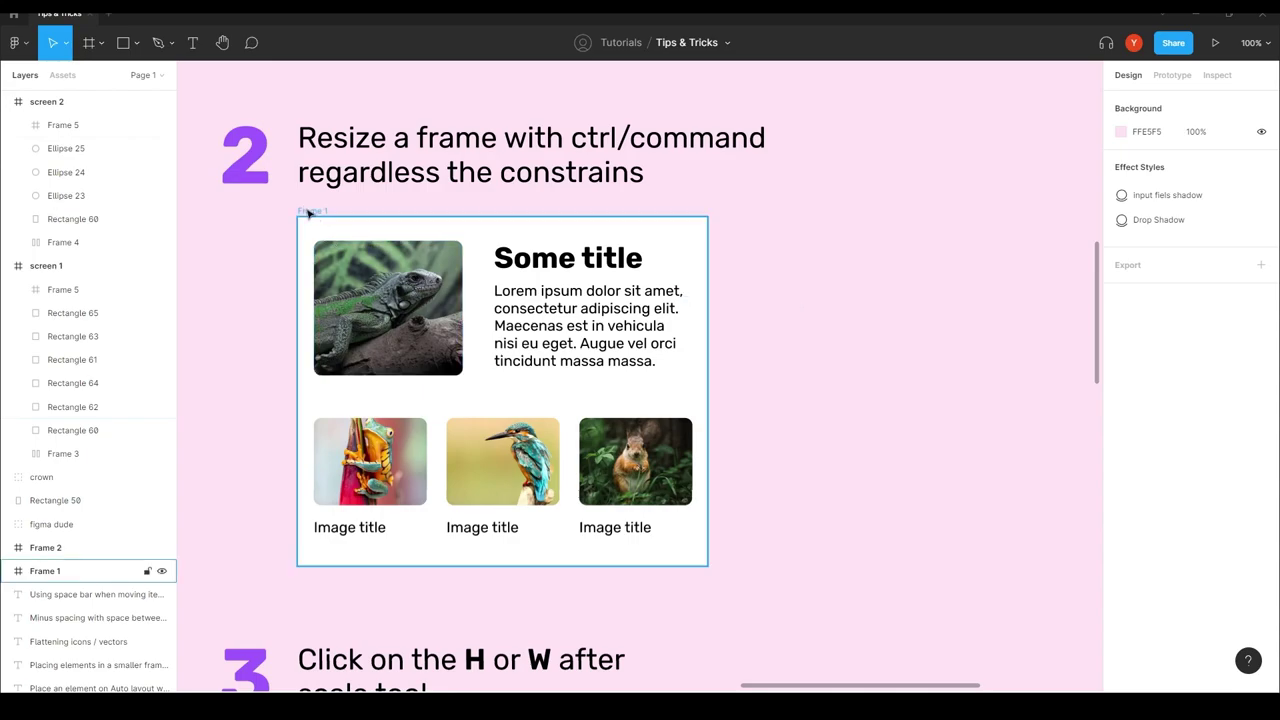
pyautogui.moveTo(308, 213); pyautogui.dragTo(914, 213)
pyautogui.moveTo(871, 491); pyautogui.dragTo(406, 443)
pyautogui.press('-')
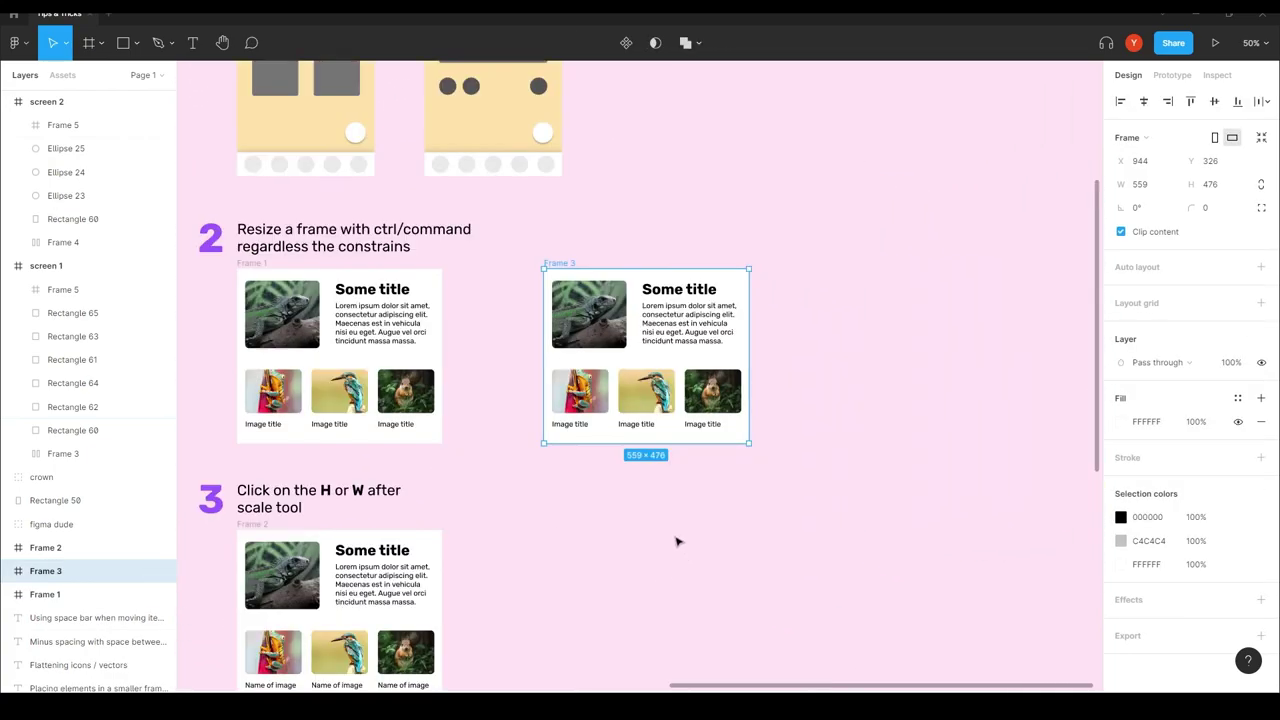
pyautogui.moveTo(601, 447)
pyautogui.mouseDown()
pyautogui.moveTo(606, 501)
pyautogui.moveTo(609, 448)
pyautogui.mouseUp()
pyautogui.click(740, 517)
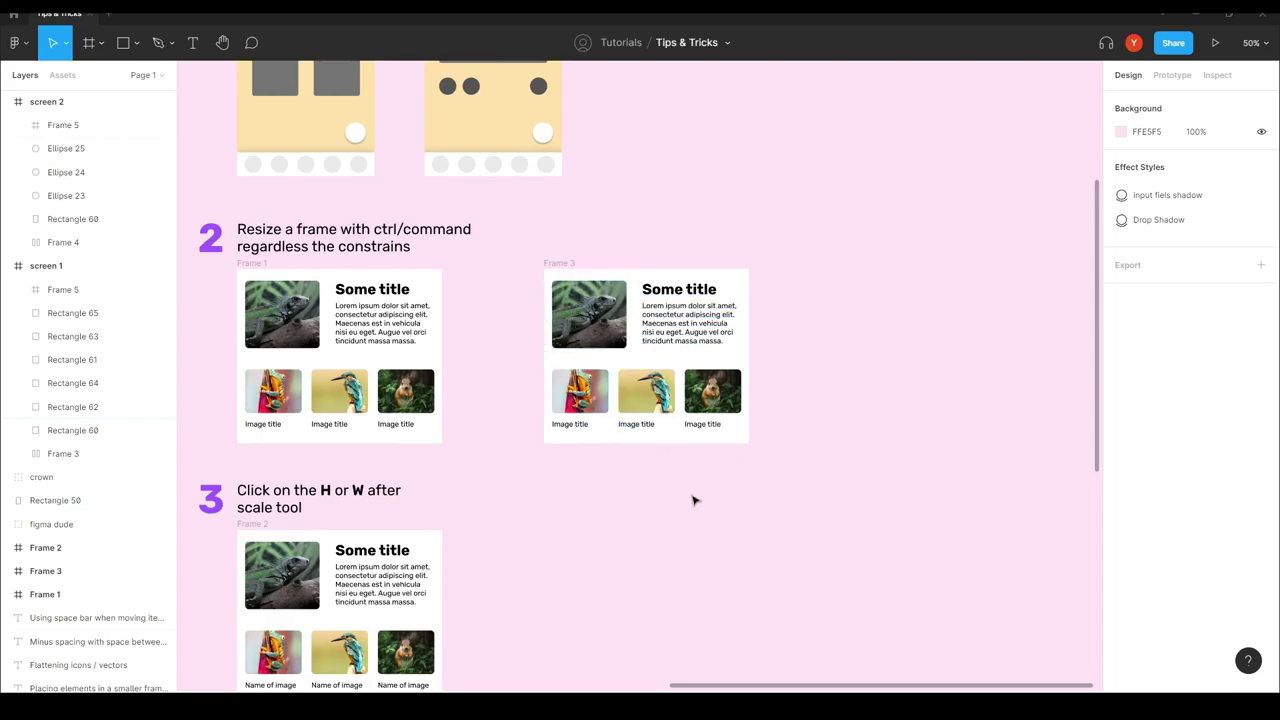
pyautogui.scroll(5, 723, 466)
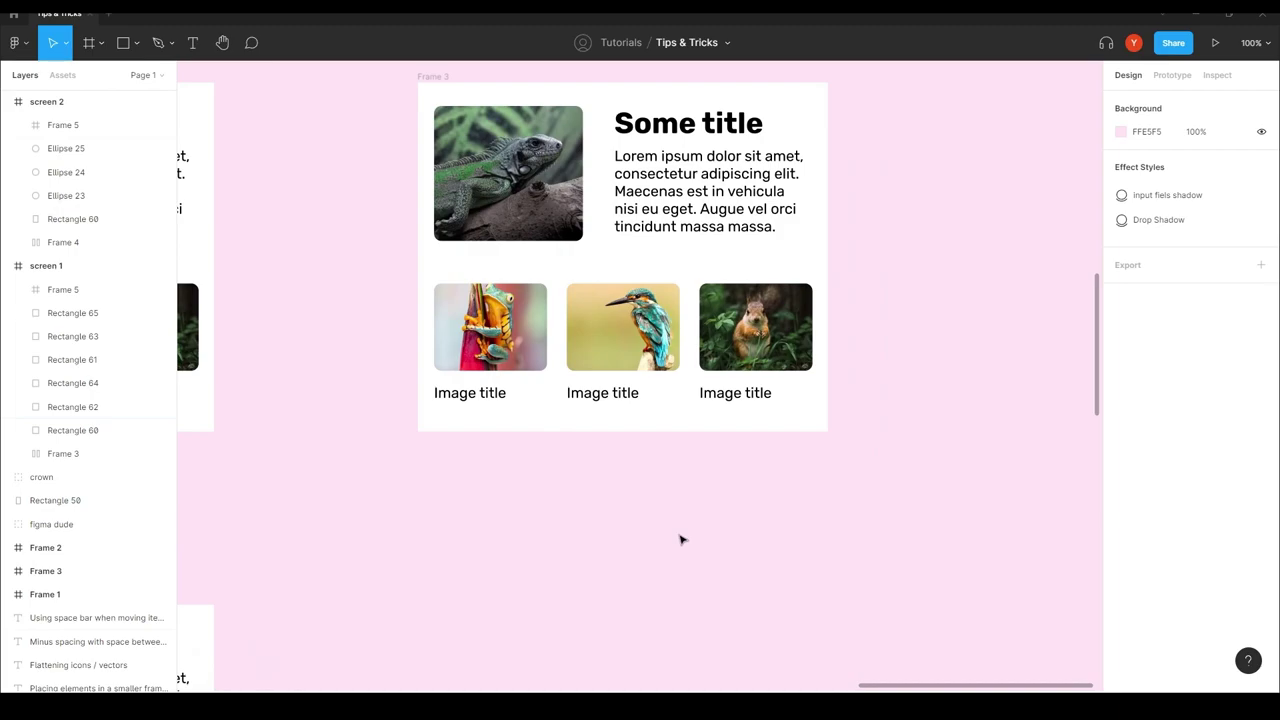
# - Select Frame 3 and drag its edges to make it 542 tall and 587 wide
pyautogui.scroll(3, 325, 294)
pyautogui.hscroll(-4, 325, 294)
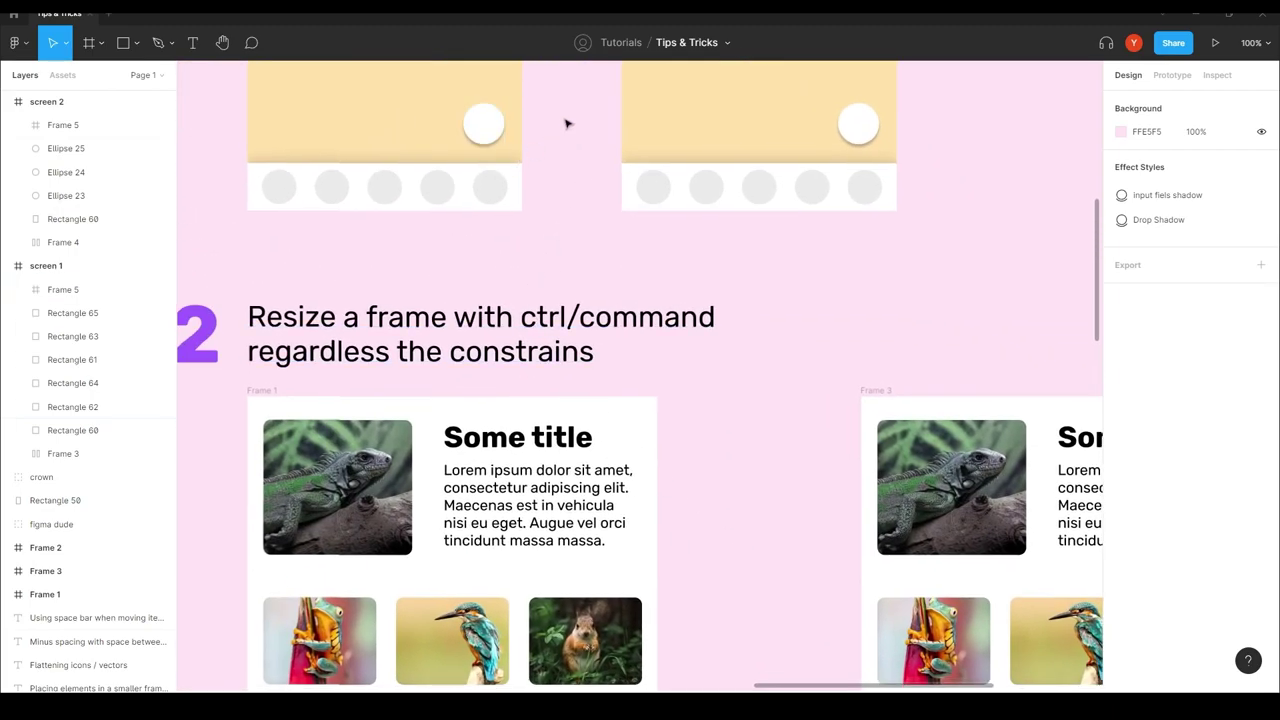
pyautogui.scroll(-3, 663, 289)
pyautogui.hscroll(4, 663, 289)
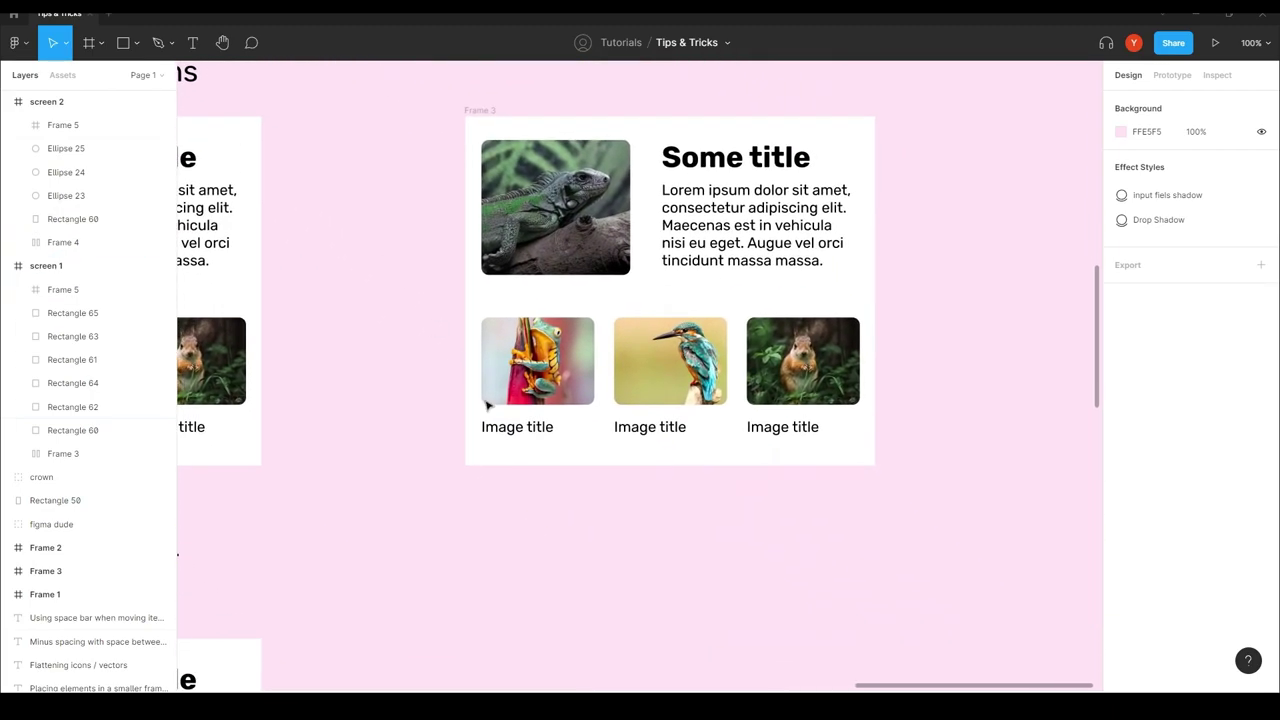
pyautogui.click(592, 452)
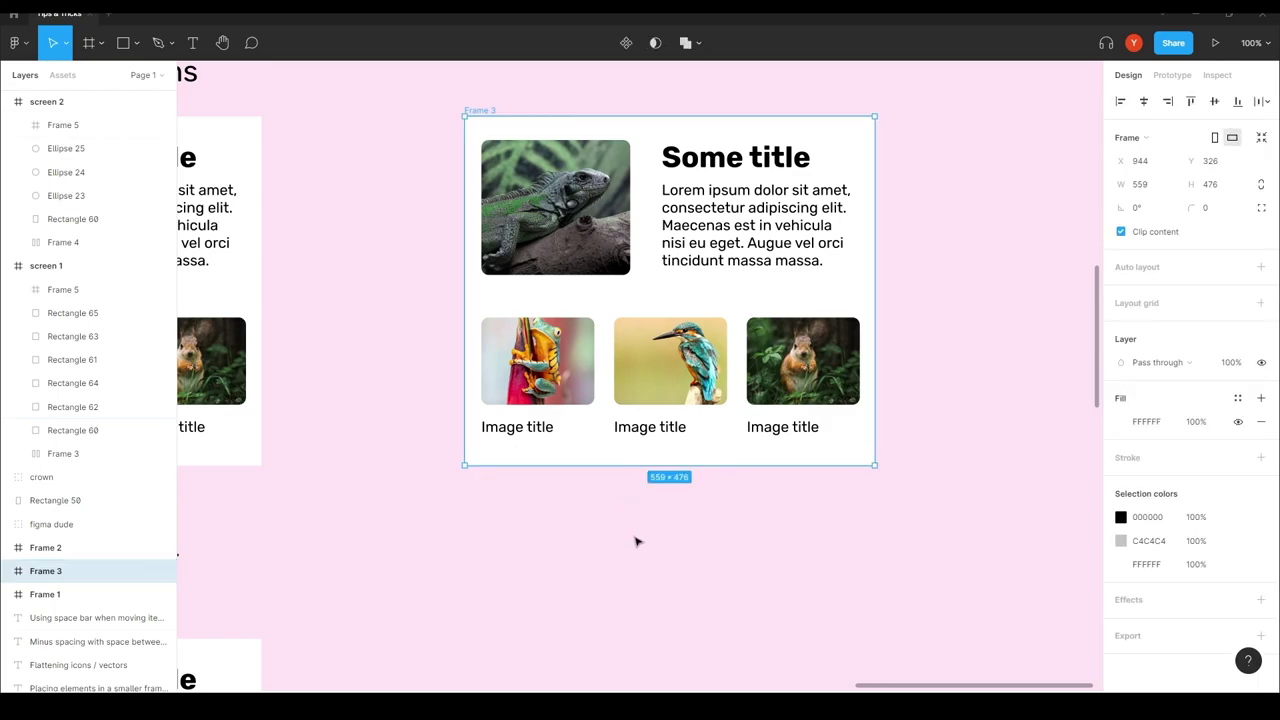
pyautogui.click(419, 439)
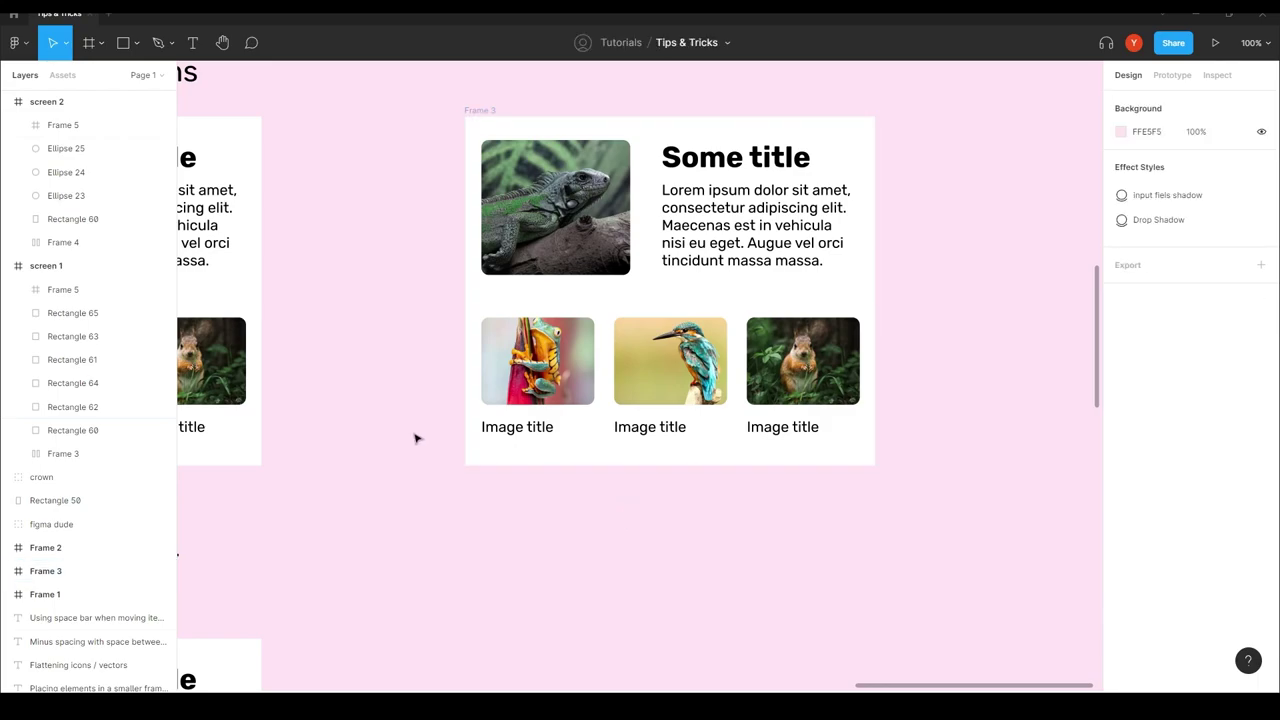
pyautogui.click(486, 112)
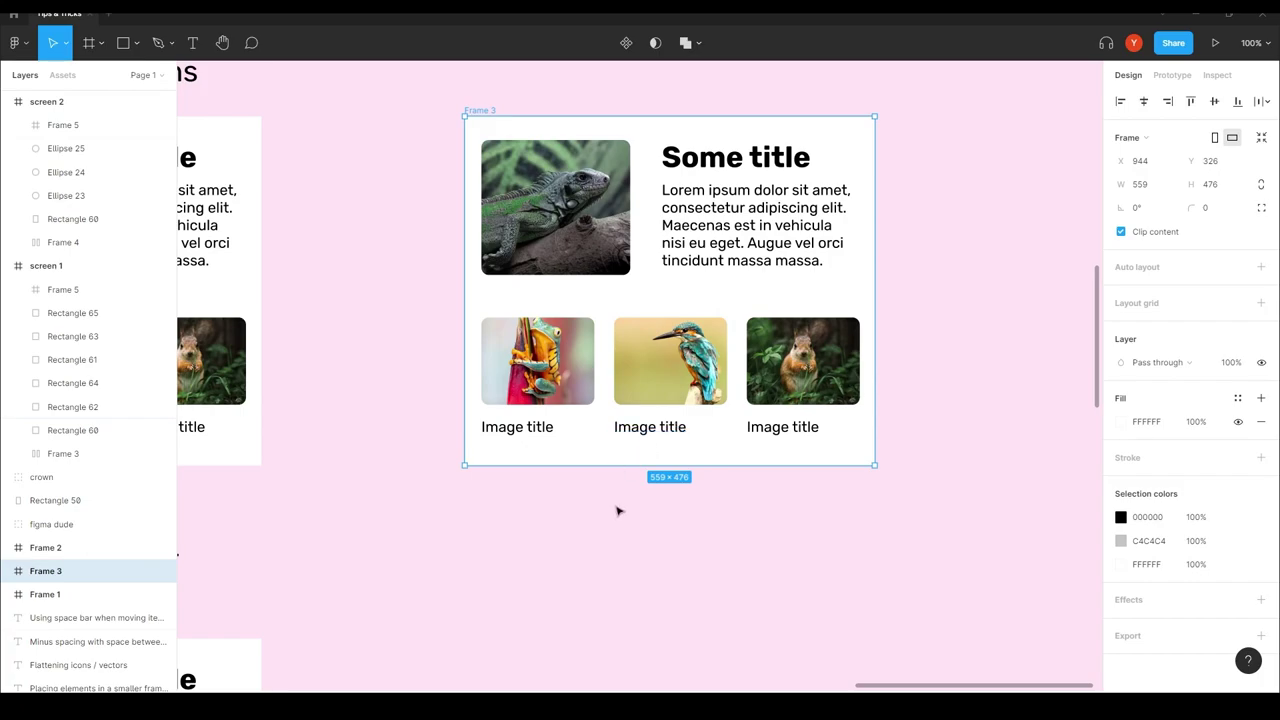
pyautogui.moveTo(582, 466); pyautogui.dragTo(595, 514)
pyautogui.moveTo(873, 484)
pyautogui.mouseDown()
pyautogui.moveTo(994, 466)
pyautogui.moveTo(895, 473)
pyautogui.mouseUp()
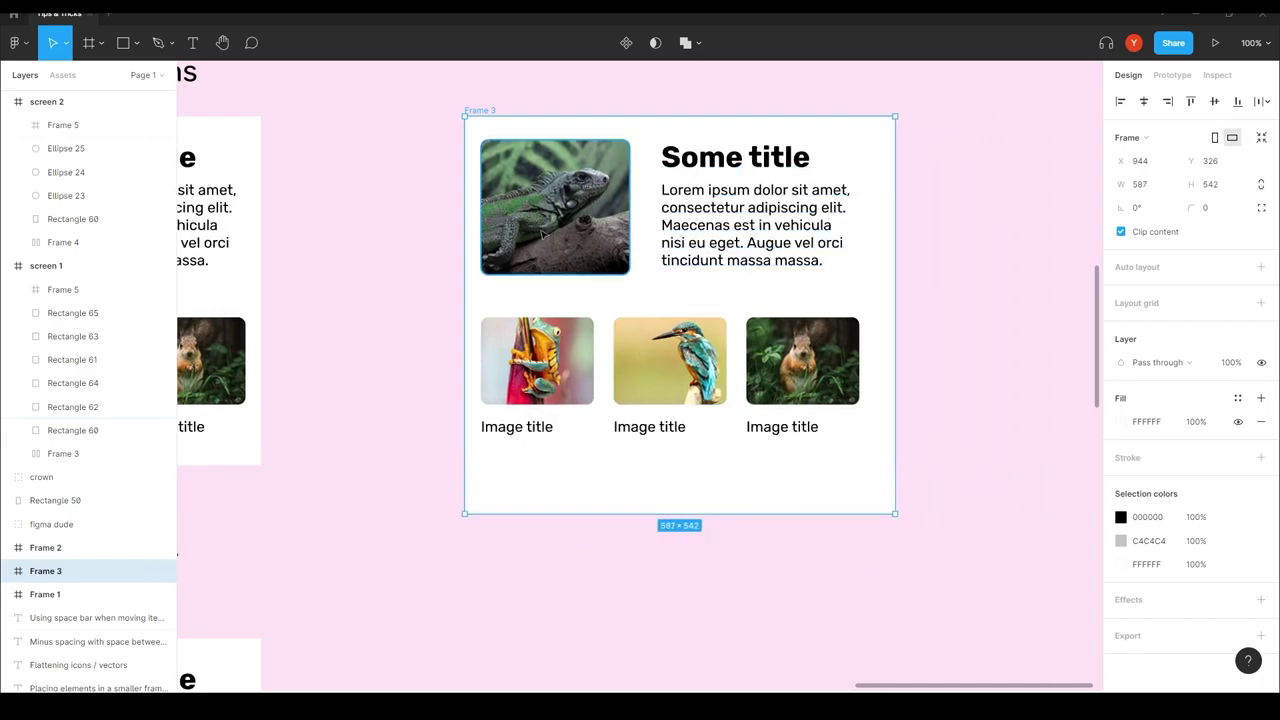
# - Widen Frame 3 further from its left side, then scroll down to tip 3
pyautogui.moveTo(465, 334)
pyautogui.mouseDown()
pyautogui.moveTo(372, 340)
pyautogui.moveTo(458, 336)
pyautogui.mouseUp()
pyautogui.scroll(3, 589, 128)
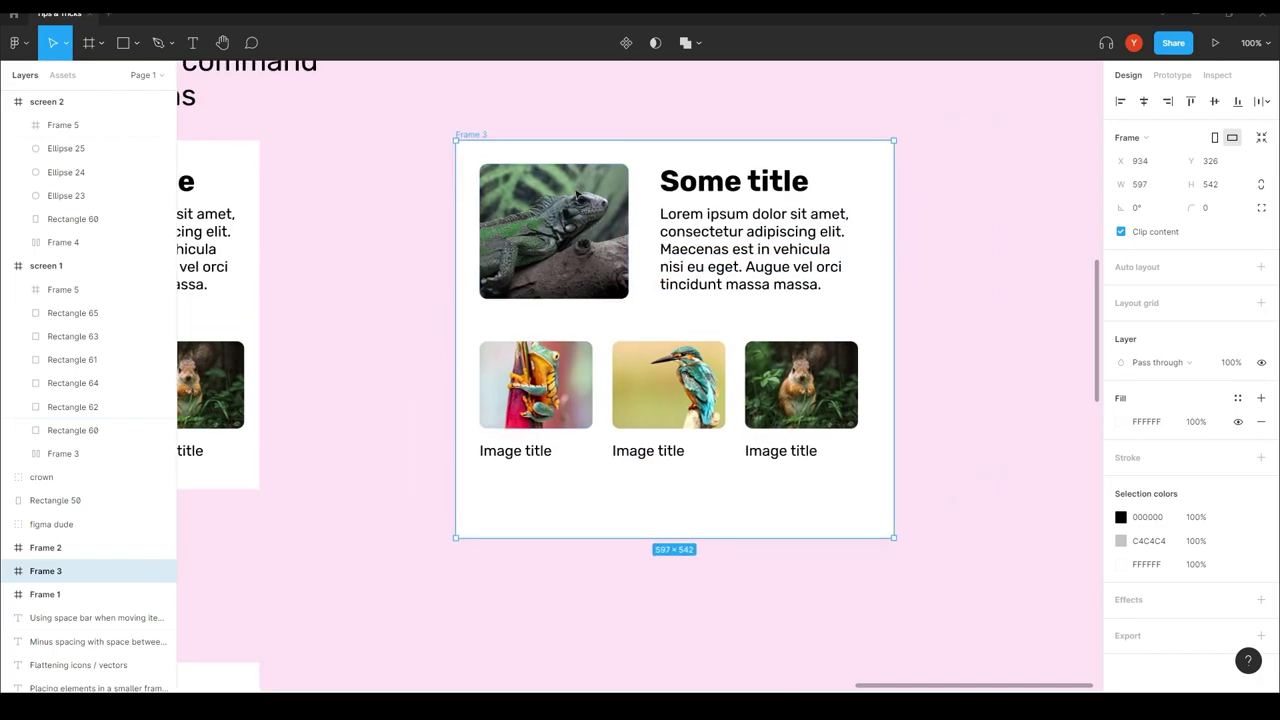
pyautogui.moveTo(578, 240)
pyautogui.mouseDown()
pyautogui.moveTo(586, 106)
pyautogui.moveTo(597, 246)
pyautogui.mouseUp()
pyautogui.click(407, 358)
pyautogui.scroll(-7, 484, 469)
pyautogui.hscroll(-8, 484, 469)
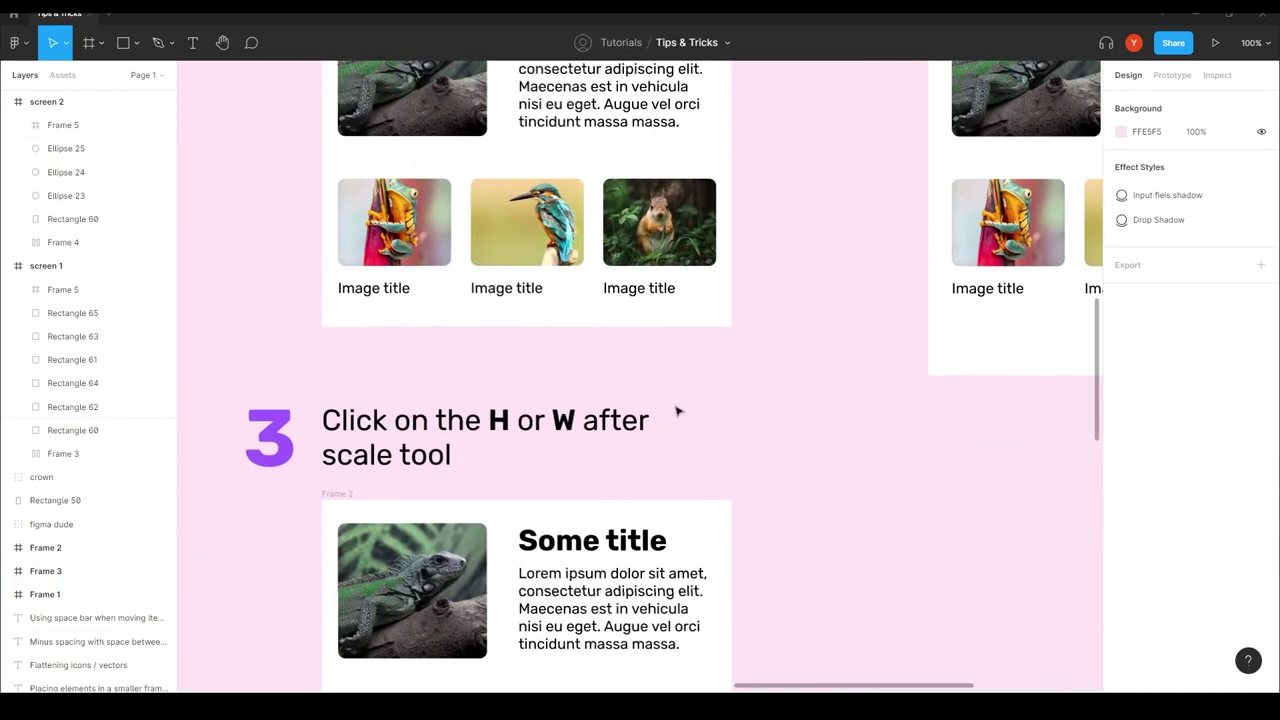
# - Zoom out to 50% and Alt-drag Frame 2 right to create its 559×476 duplicate, Frame 4
pyautogui.moveTo(806, 396); pyautogui.dragTo(763, 262)
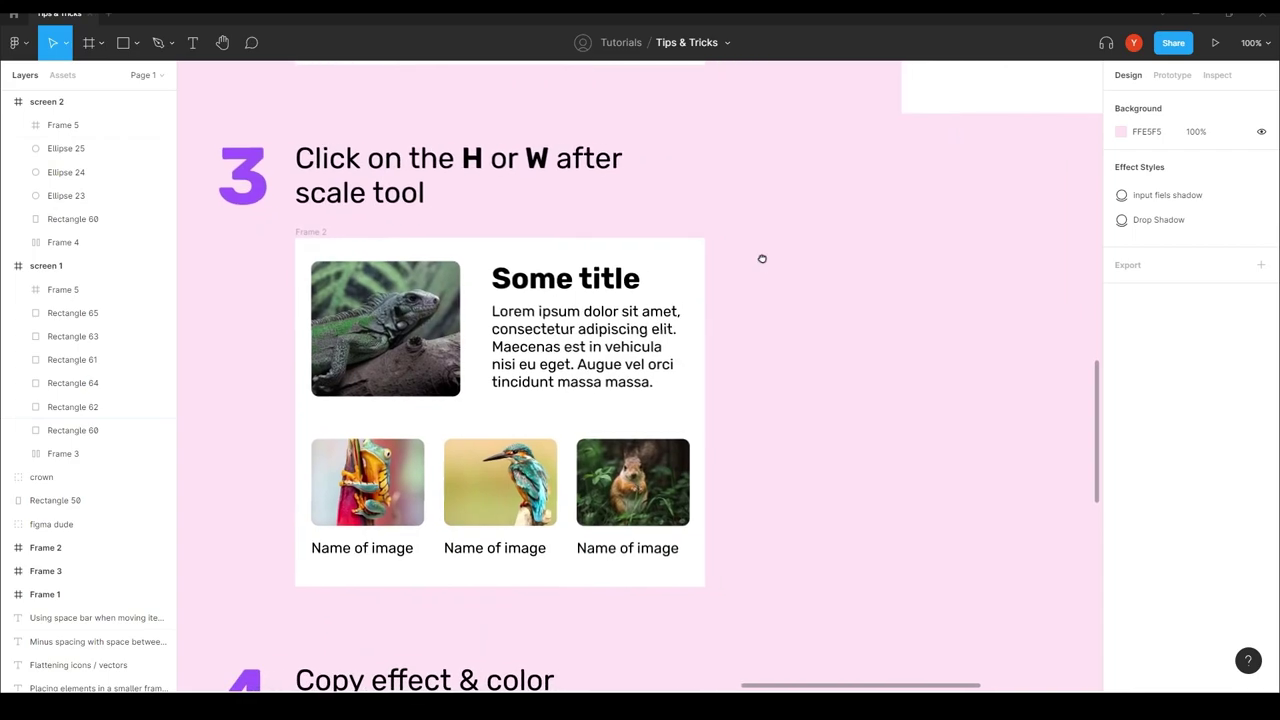
pyautogui.click(308, 236)
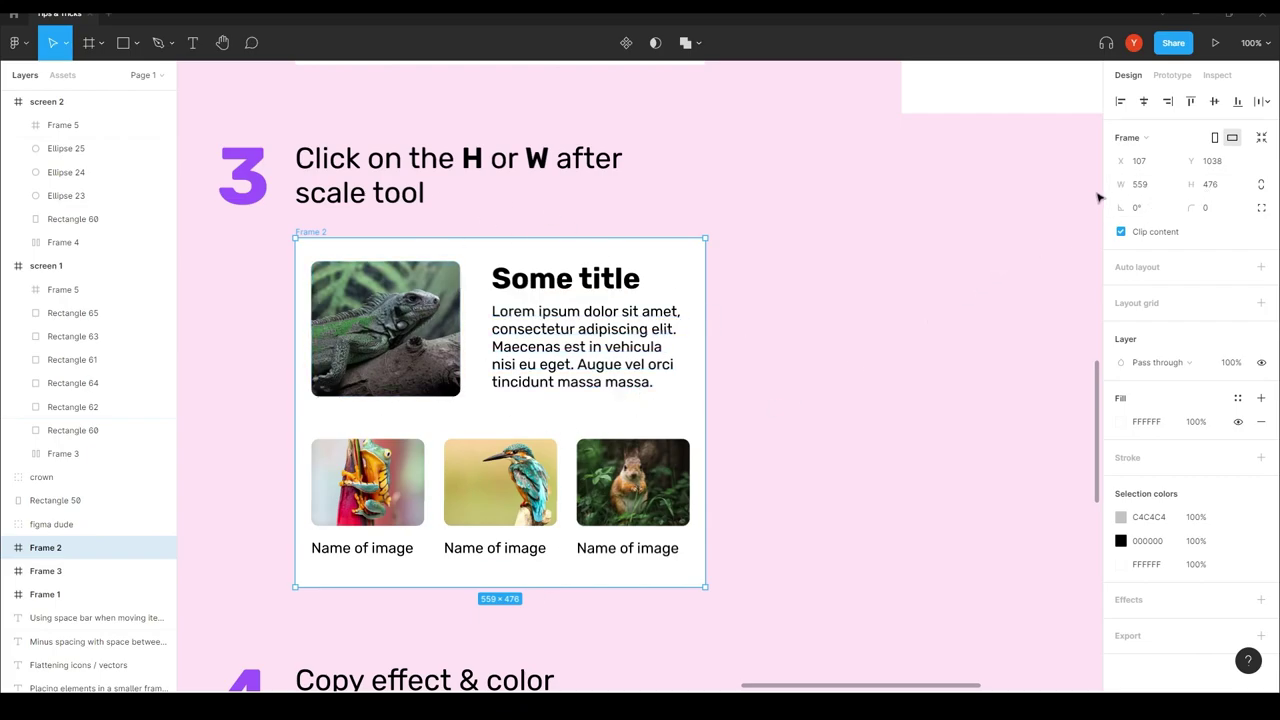
pyautogui.click(786, 380)
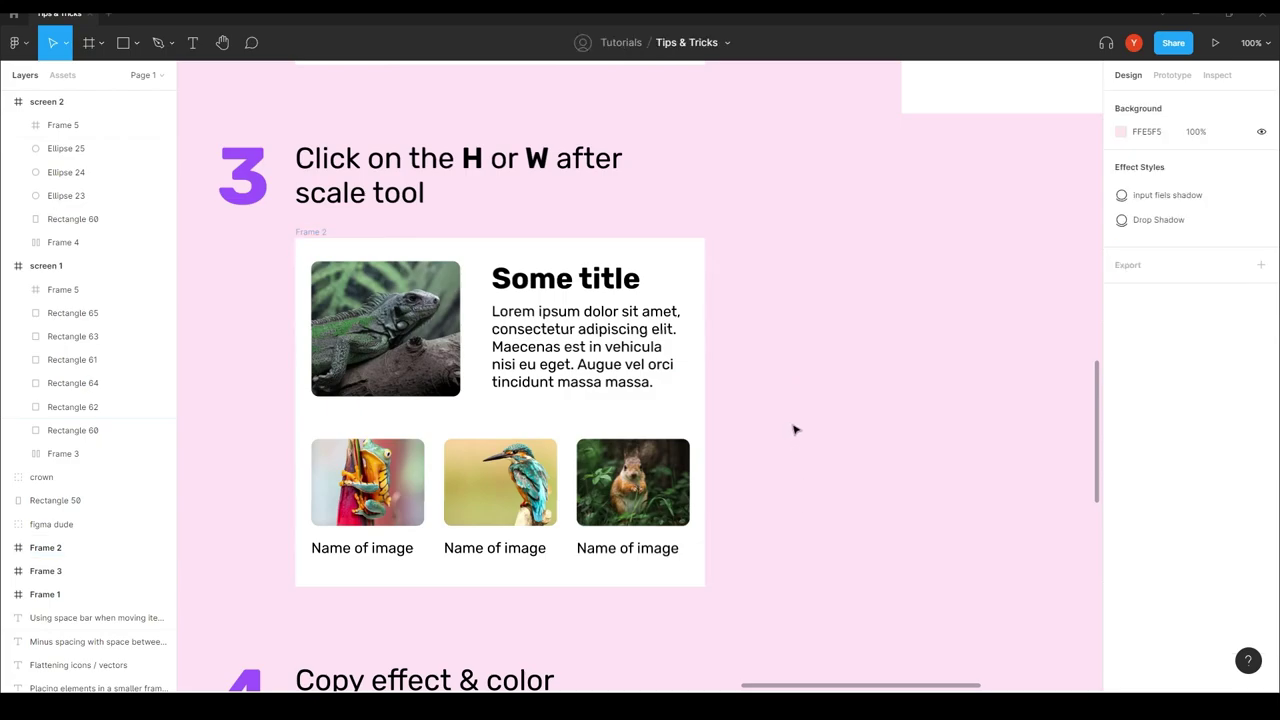
pyautogui.moveTo(820, 426); pyautogui.dragTo(858, 419)
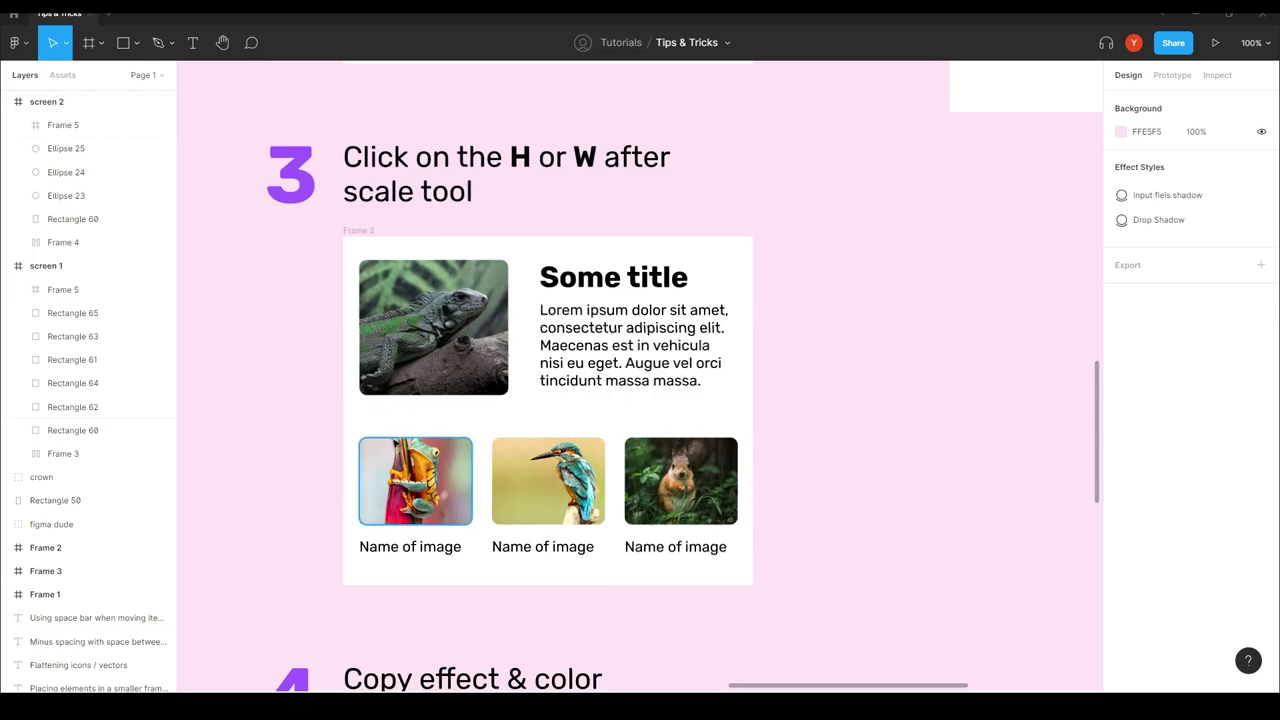
pyautogui.press('-')
pyautogui.moveTo(757, 449); pyautogui.dragTo(589, 446)
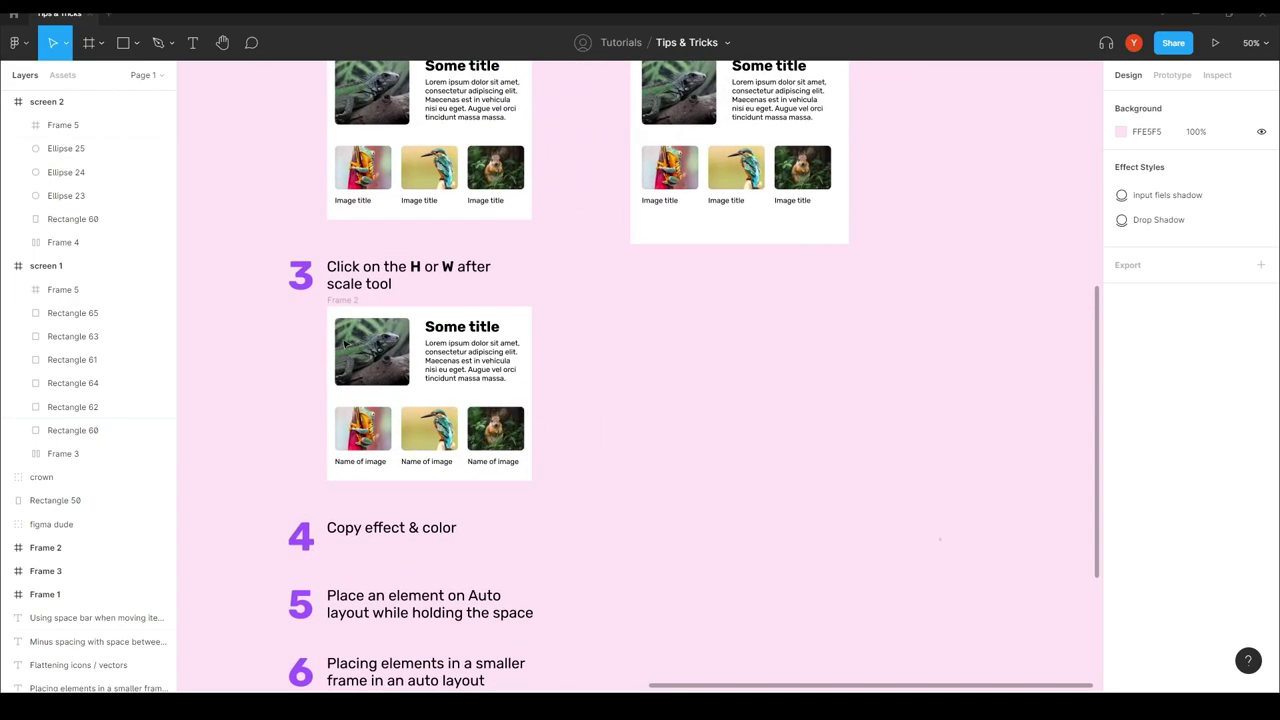
pyautogui.moveTo(340, 308); pyautogui.dragTo(639, 311)
# - With the Scale tool (K), enlarge Frame 4 proportionally to 872×742.53
pyautogui.click(64, 44)
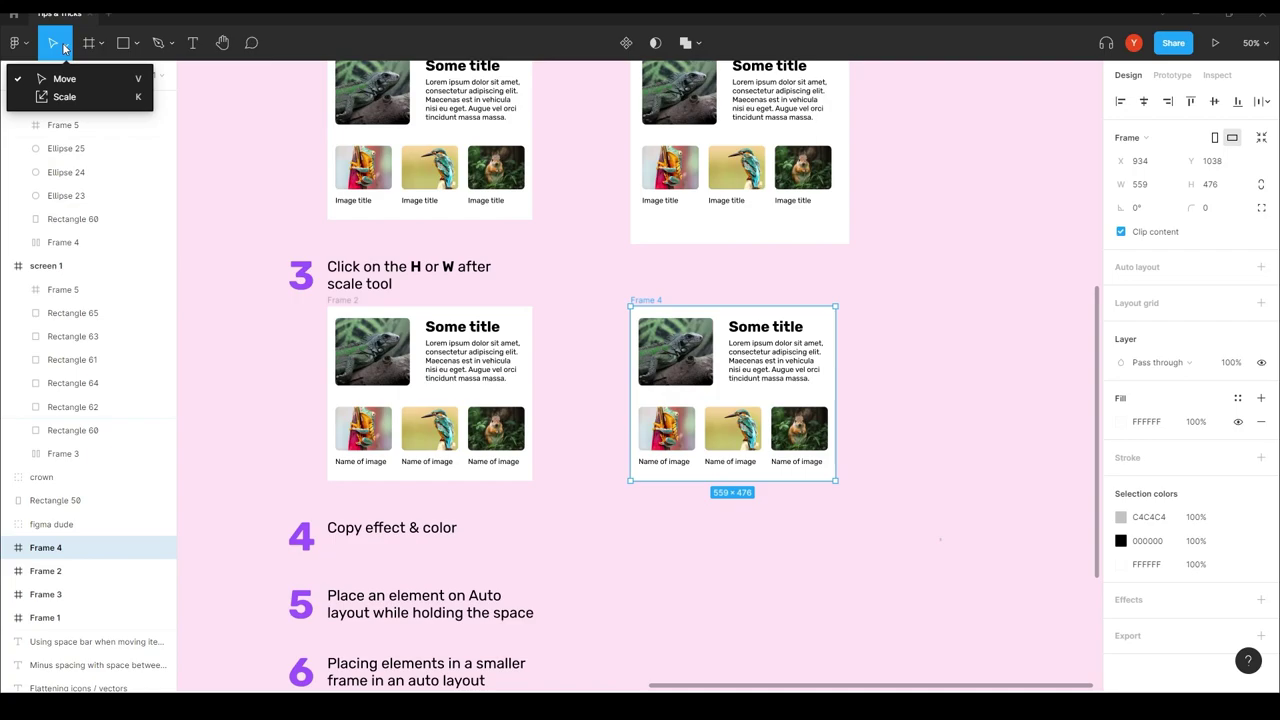
pyautogui.click(62, 42)
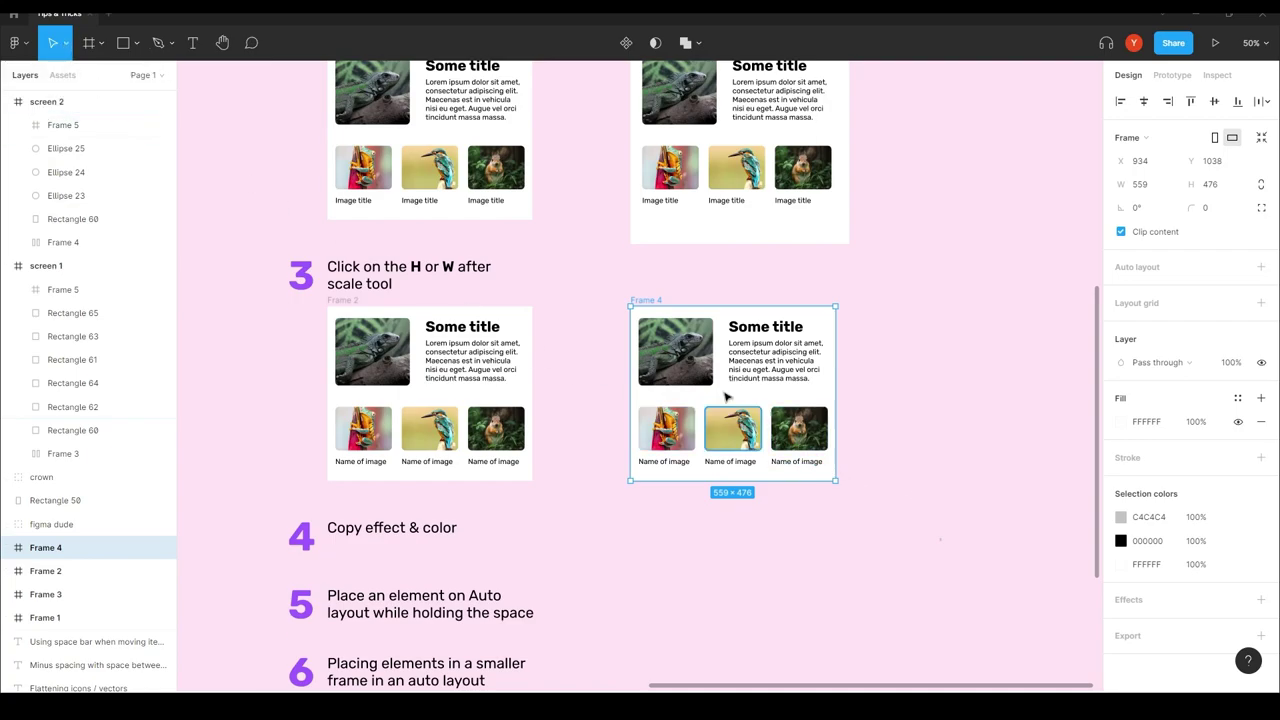
pyautogui.press('k')
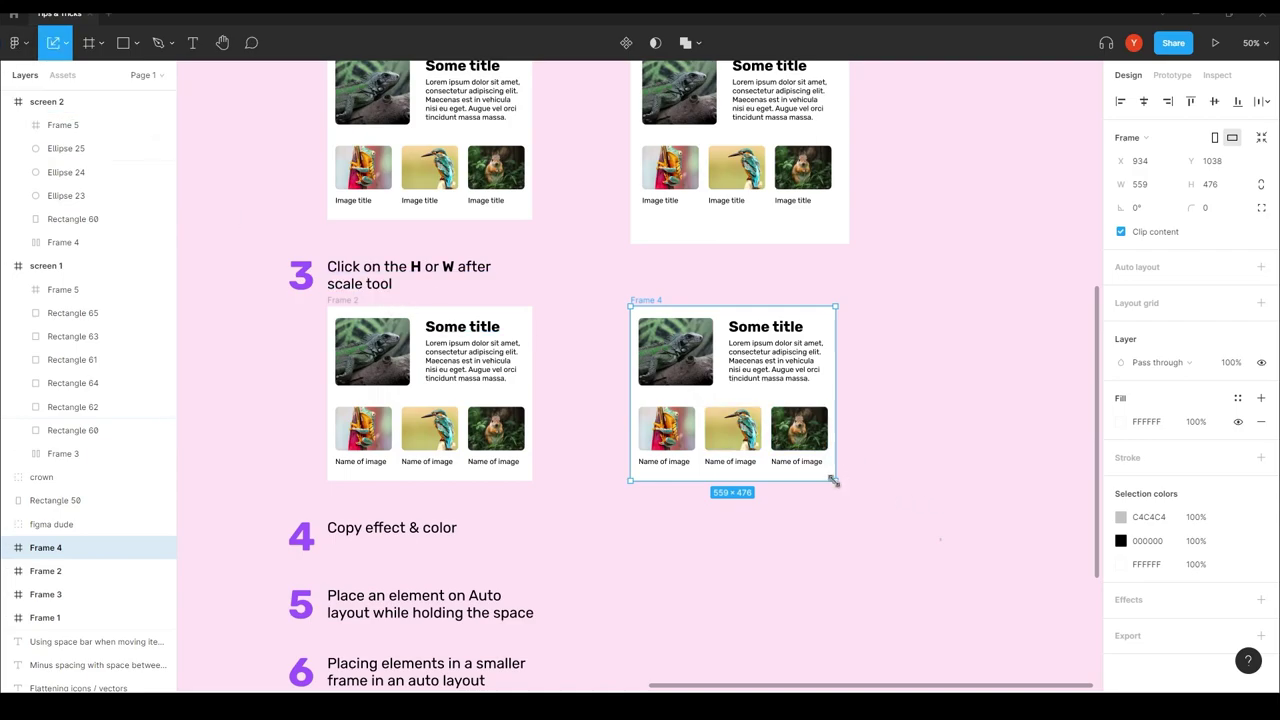
pyautogui.moveTo(833, 480); pyautogui.dragTo(910, 544)
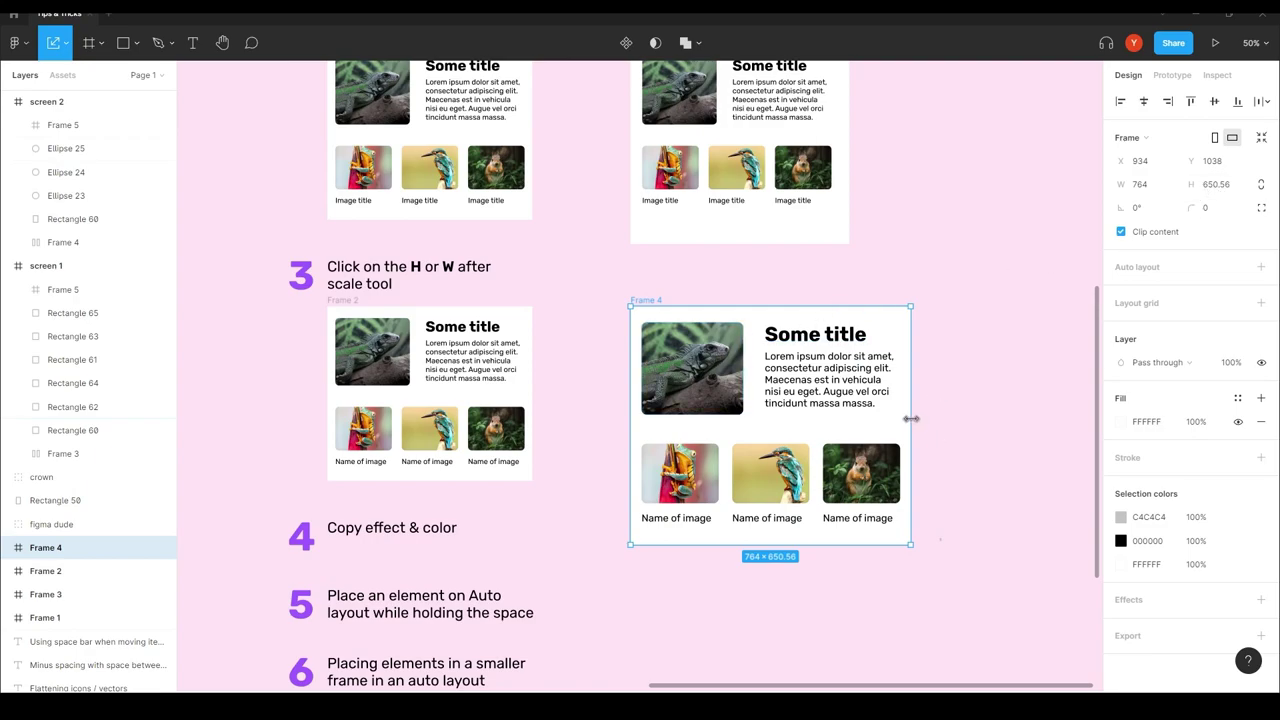
pyautogui.moveTo(907, 418); pyautogui.dragTo(950, 438)
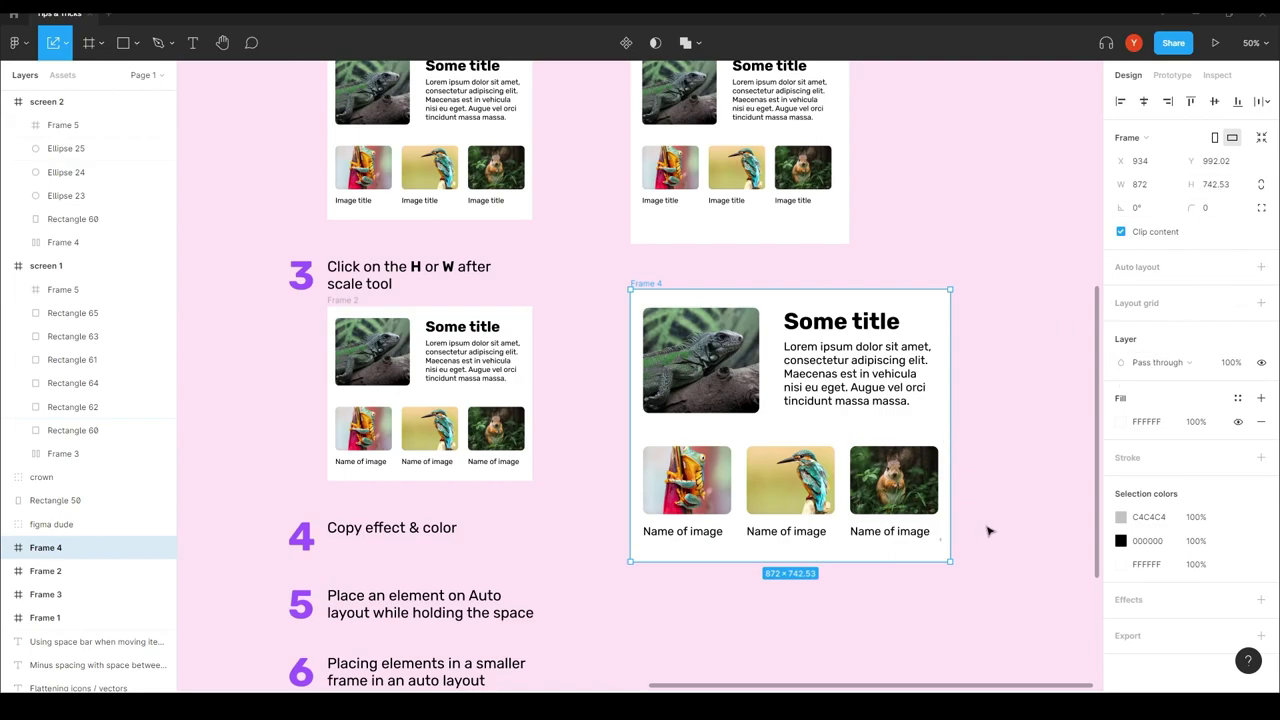
pyautogui.click(1007, 484)
pyautogui.scroll(10, 1007, 484)
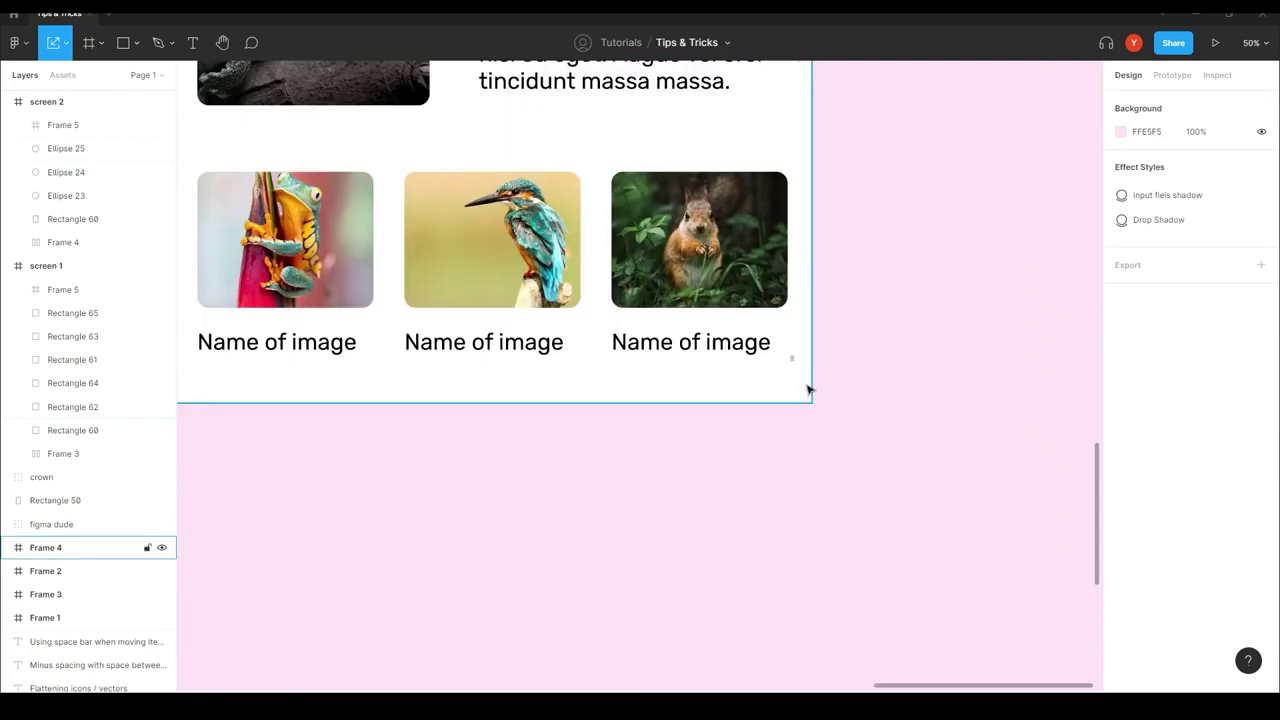
pyautogui.hscroll(5, 700, 380)
pyautogui.scroll(6, 763, 400)
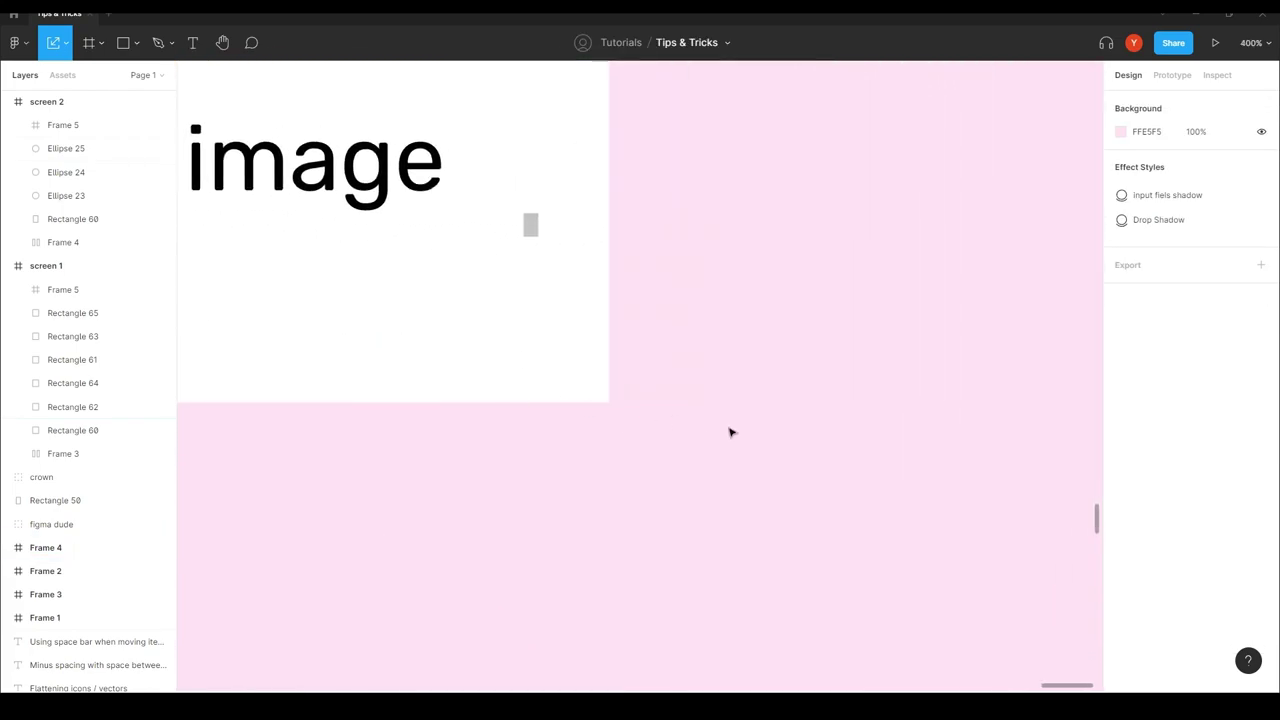
pyautogui.scroll(6, 630, 408)
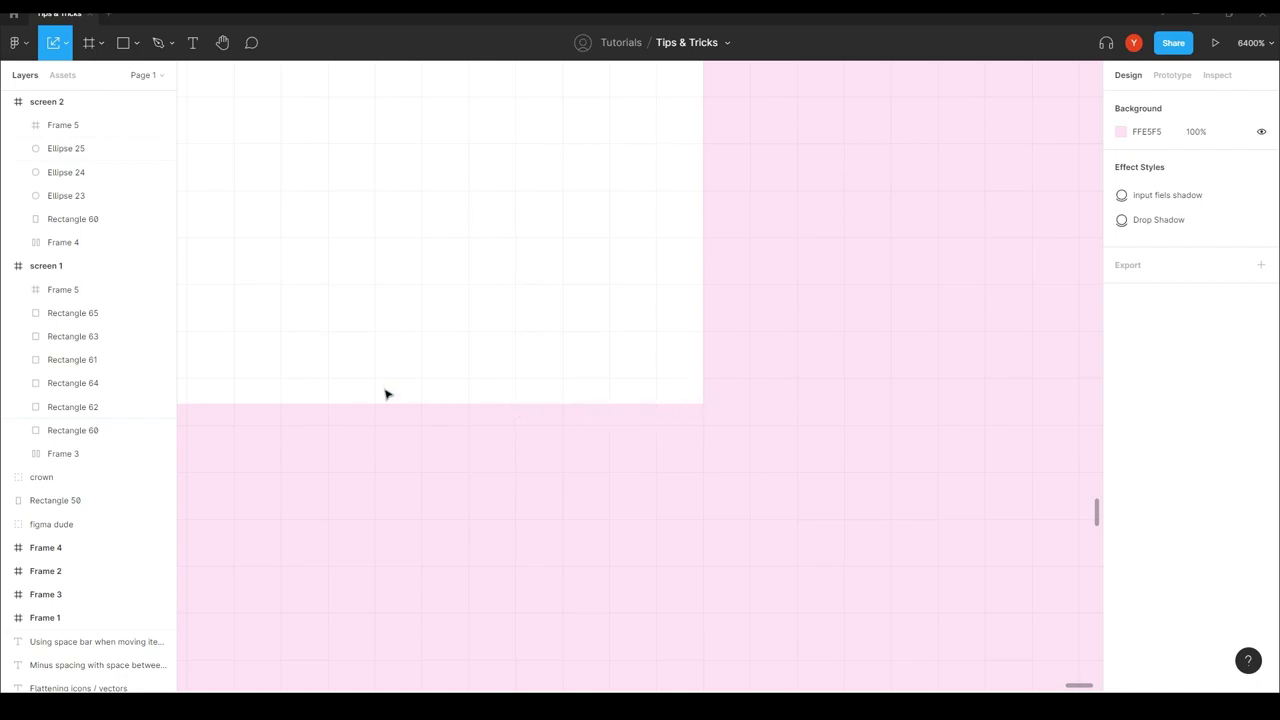
pyautogui.click(124, 44)
pyautogui.moveTo(800, 145)
pyautogui.mouseDown()
pyautogui.moveTo(934, 354)
pyautogui.moveTo(956, 412)
pyautogui.mouseUp()
pyautogui.moveTo(869, 391); pyautogui.dragTo(859, 362)
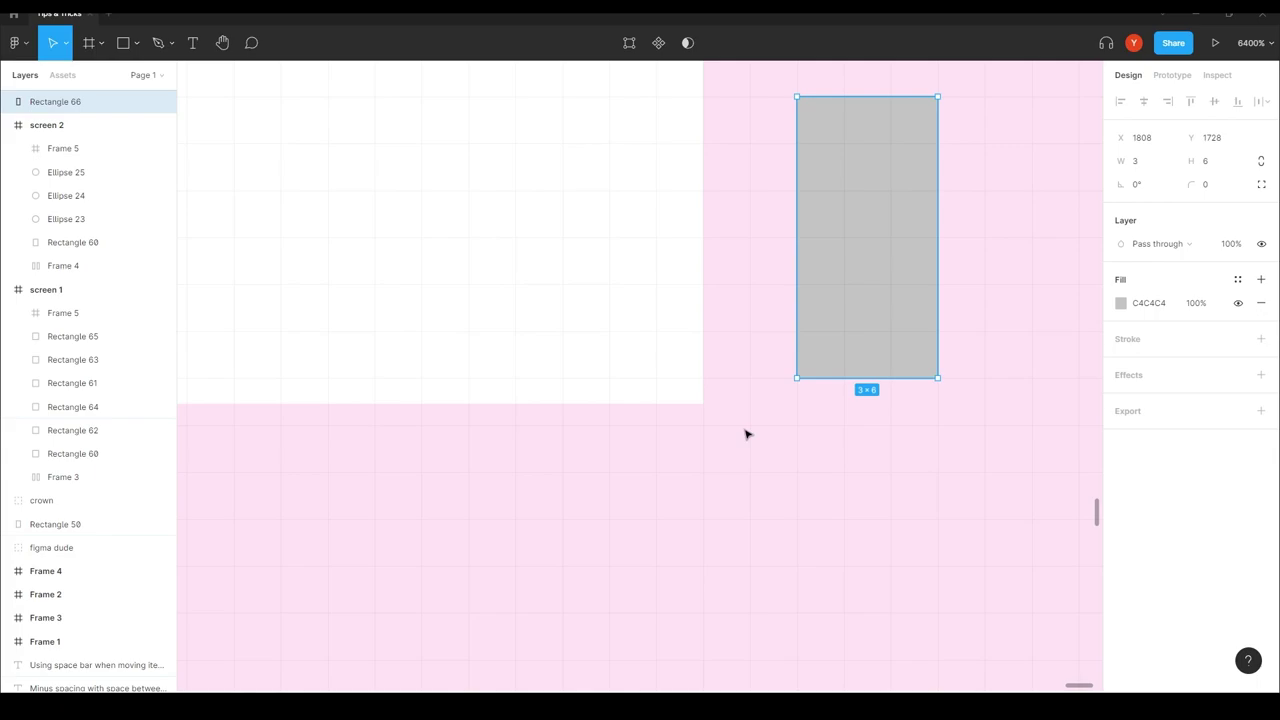
pyautogui.press('Delete')
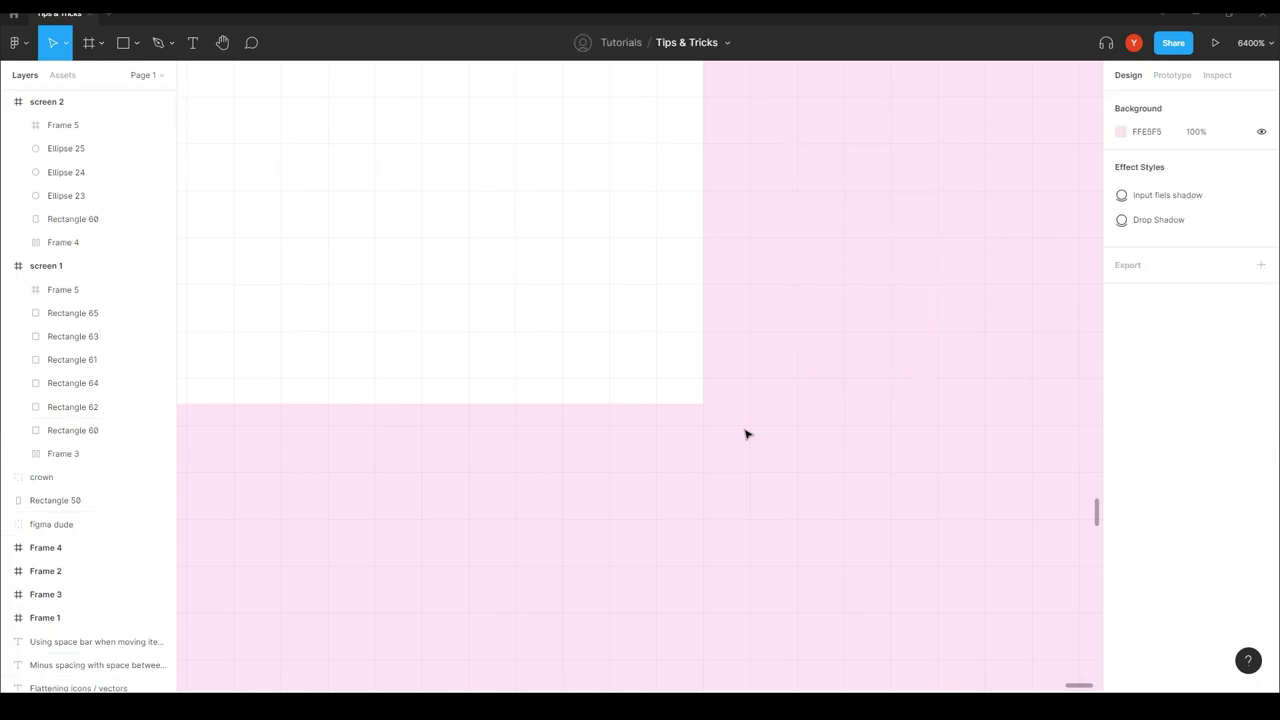
pyautogui.hotkey('ctrl', '-')
pyautogui.hotkey('ctrl', '-')
pyautogui.hotkey('ctrl', '-')
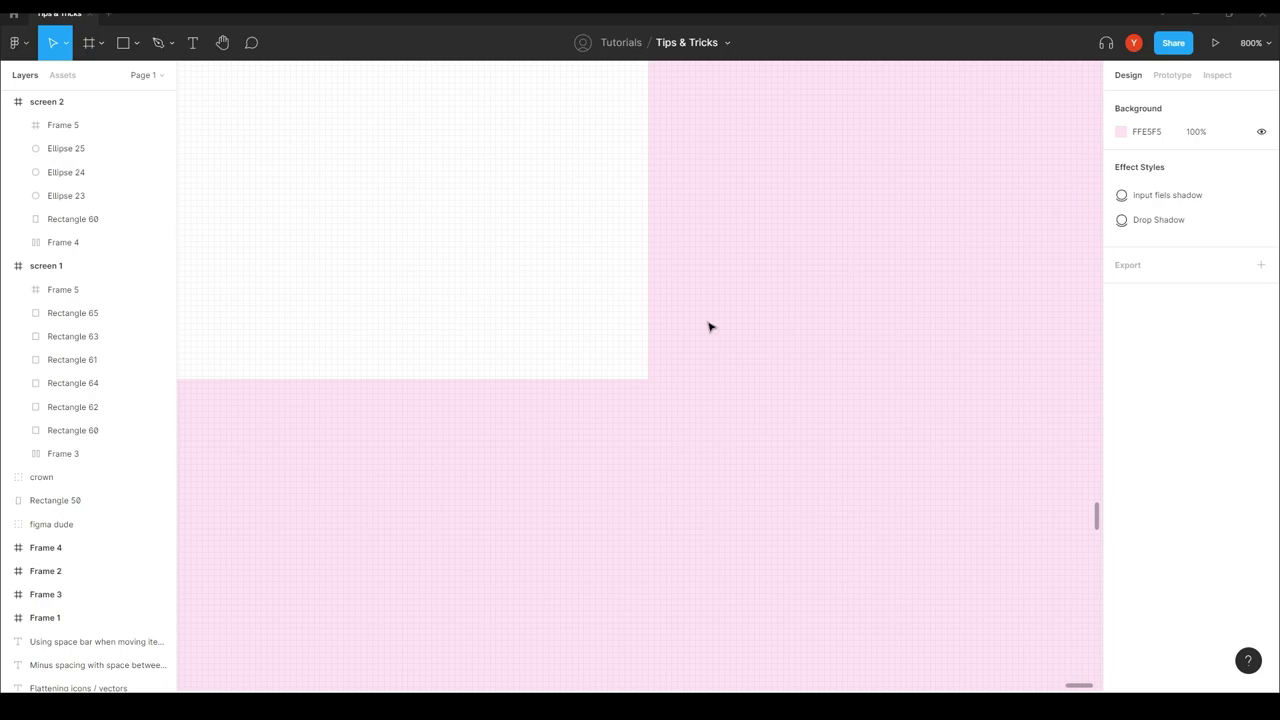
pyautogui.scroll(5, 720, 357)
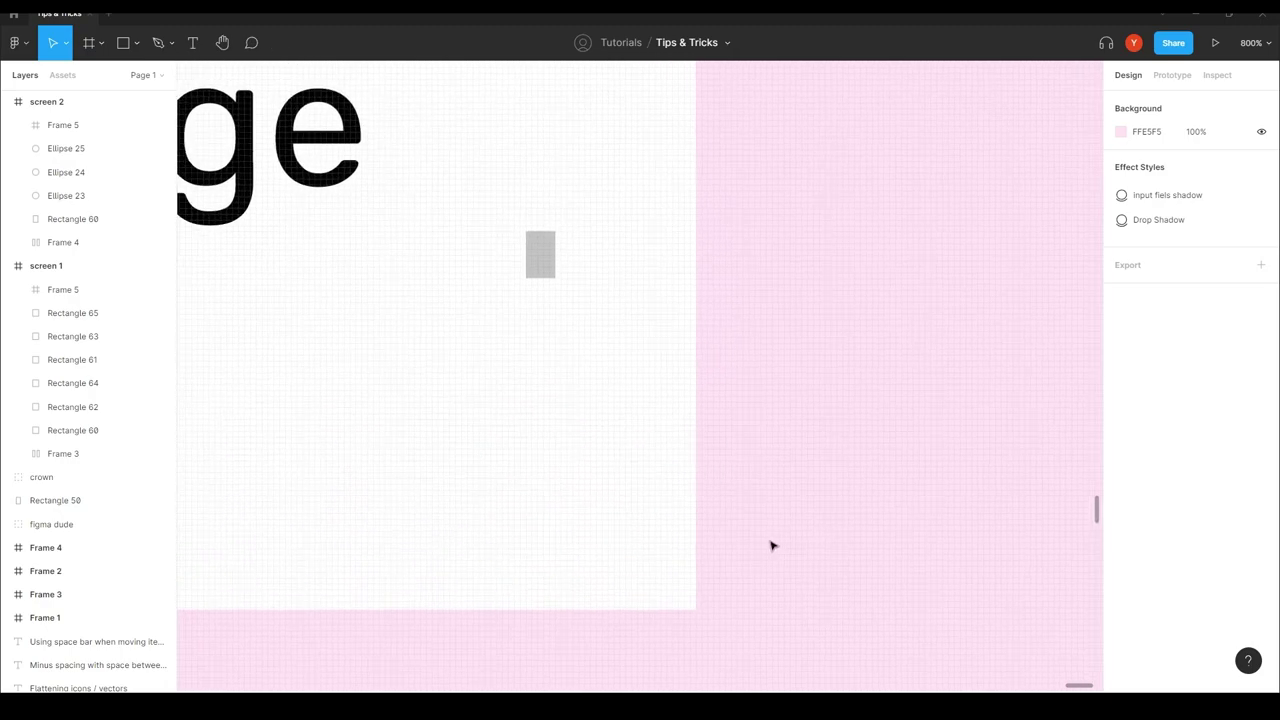
pyautogui.scroll(-4, 758, 541)
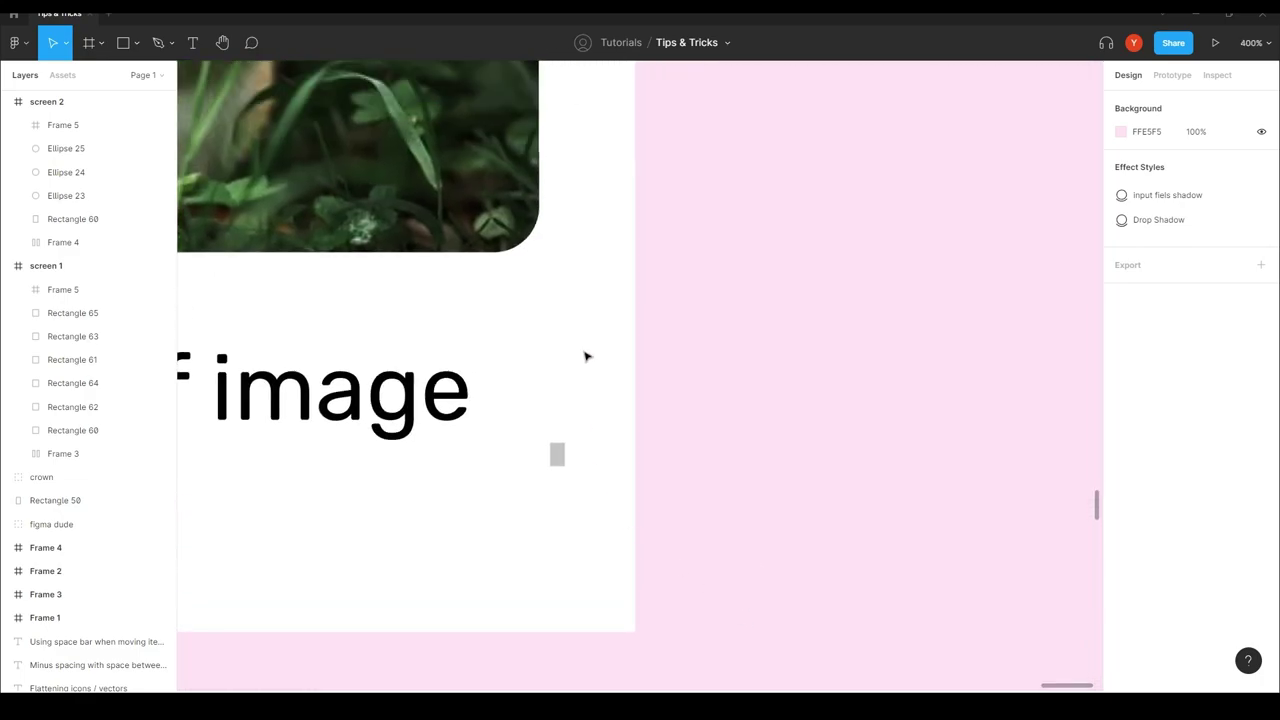
pyautogui.click(586, 357)
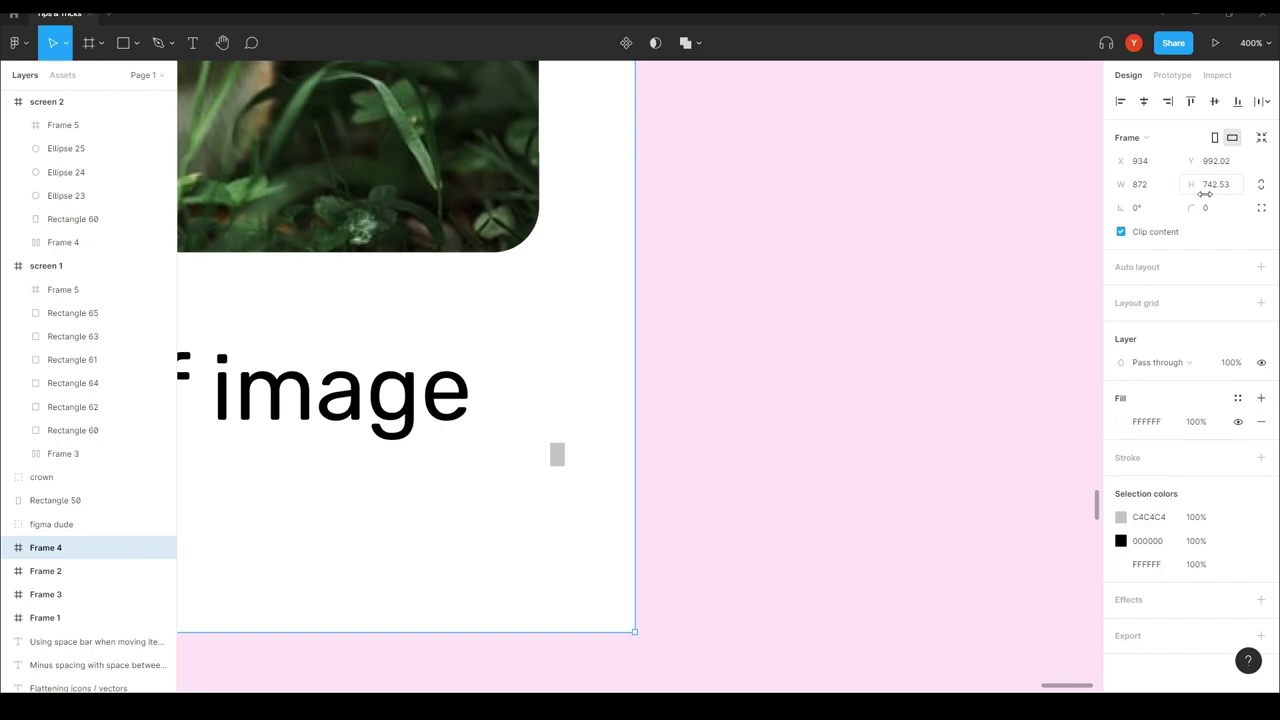
pyautogui.moveTo(1196, 182); pyautogui.dragTo(1201, 183)
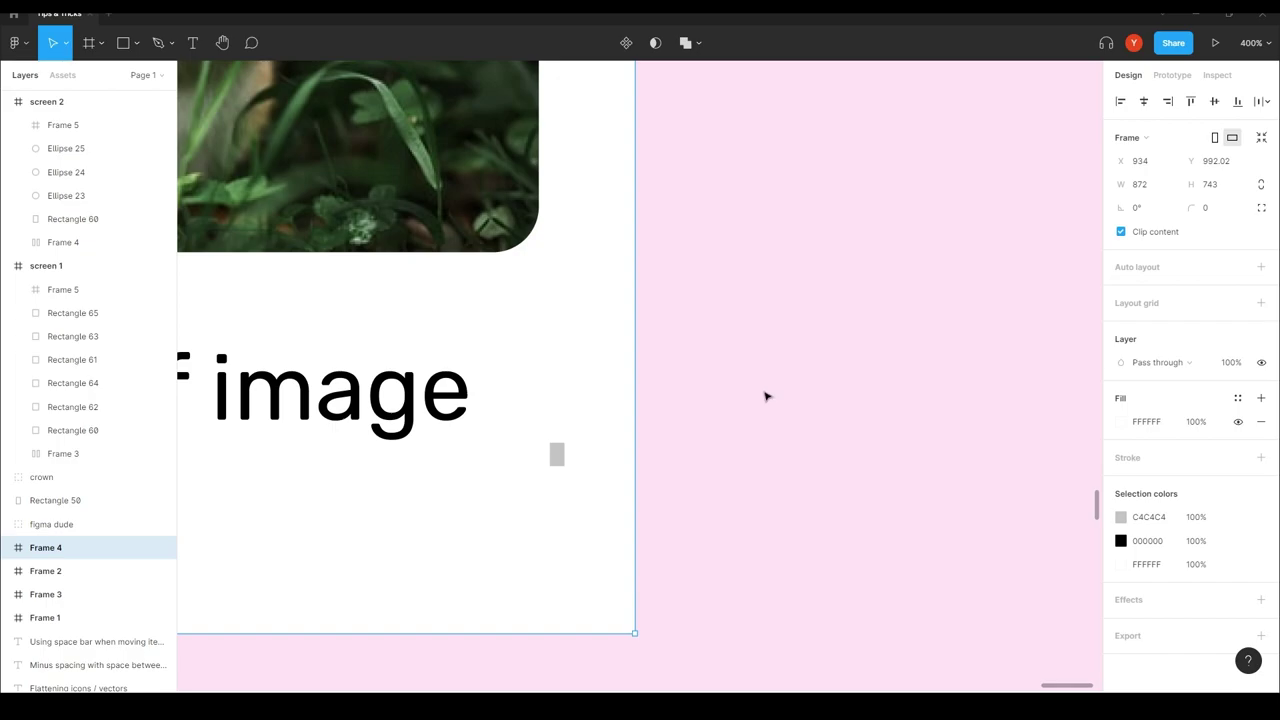
pyautogui.hotkey('ctrl', 'z')
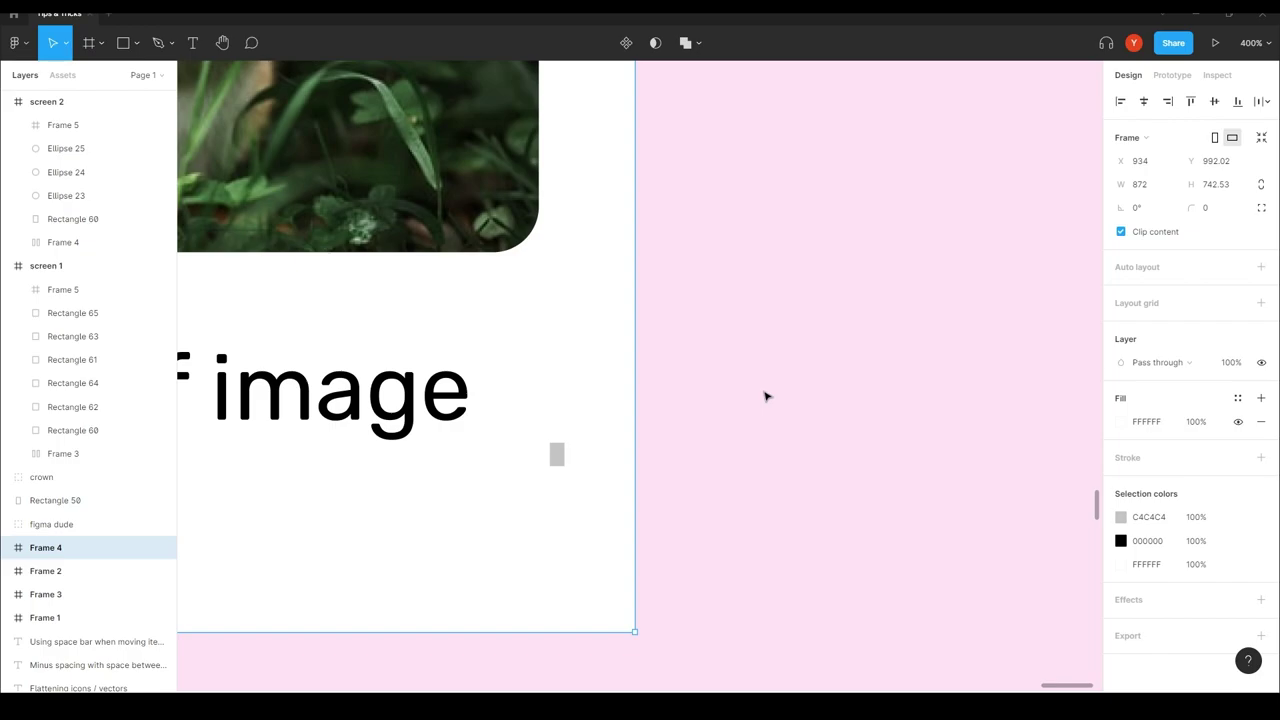
# - Launch the Pixel Perfect plugin on Frame 4 from the right-click plugins menu and Ctrl+Alt+P
pyautogui.rightClick(800, 243)
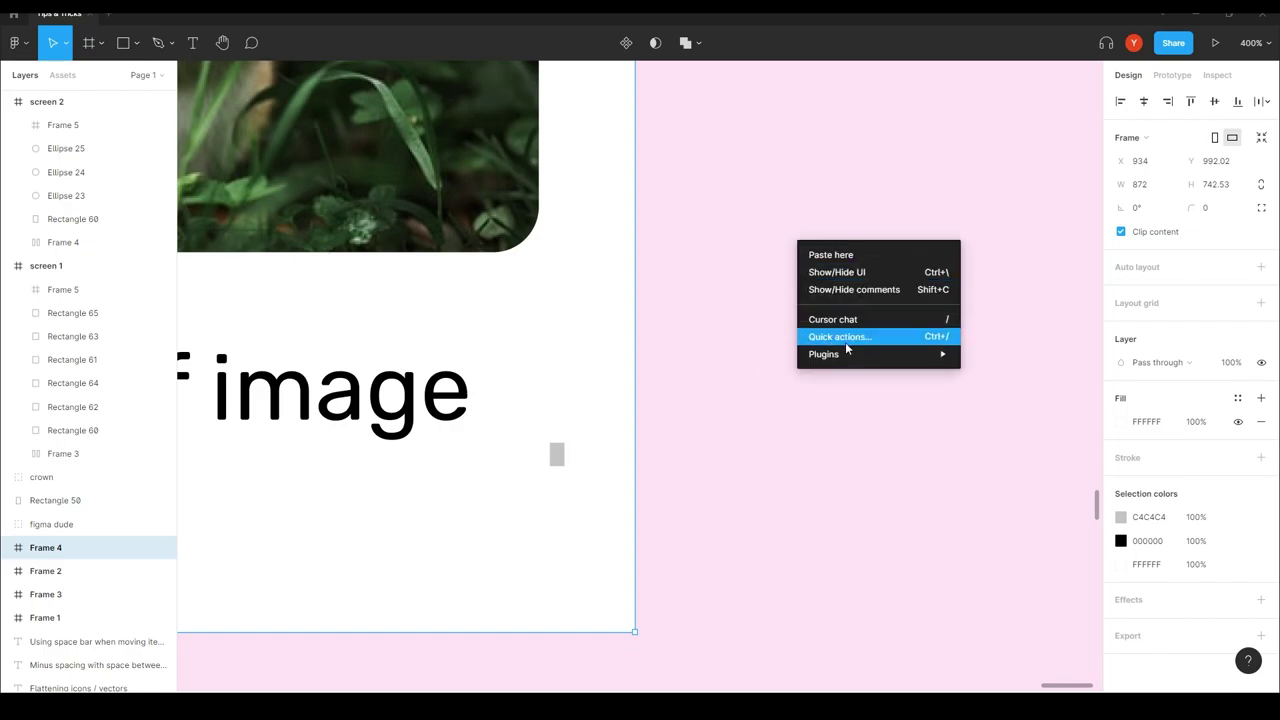
pyautogui.moveTo(851, 357)
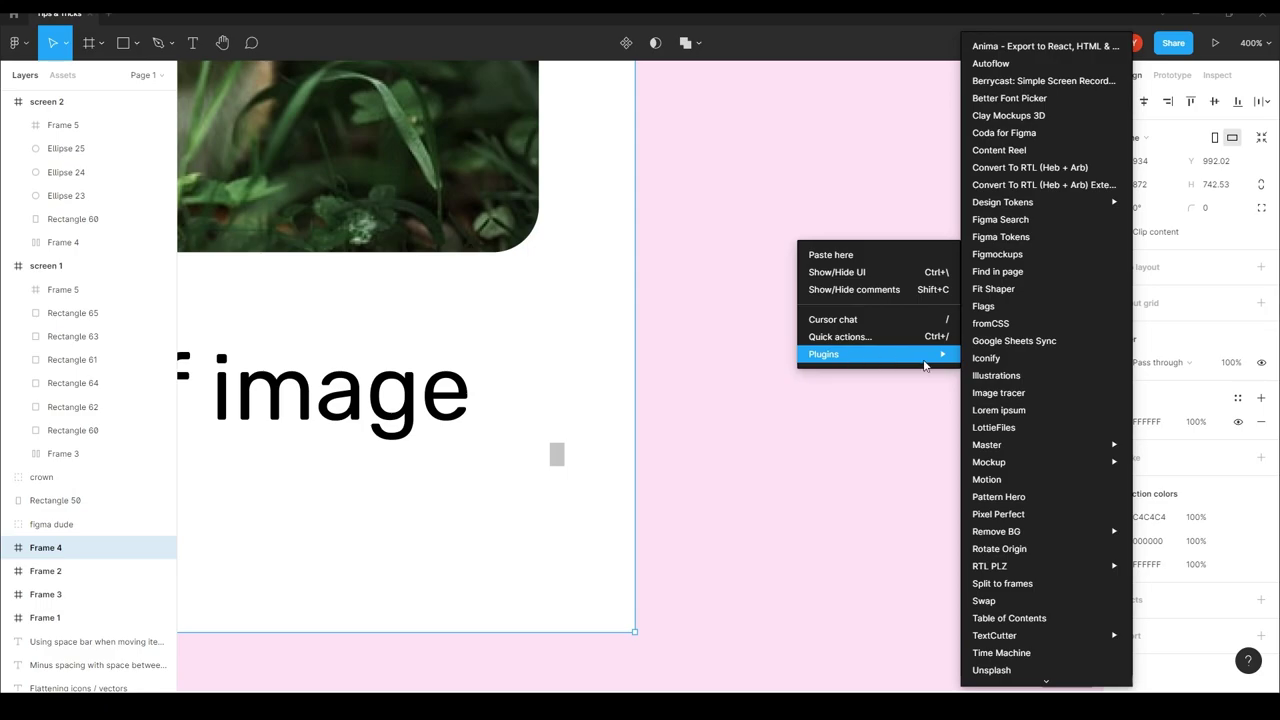
pyautogui.moveTo(1057, 631)
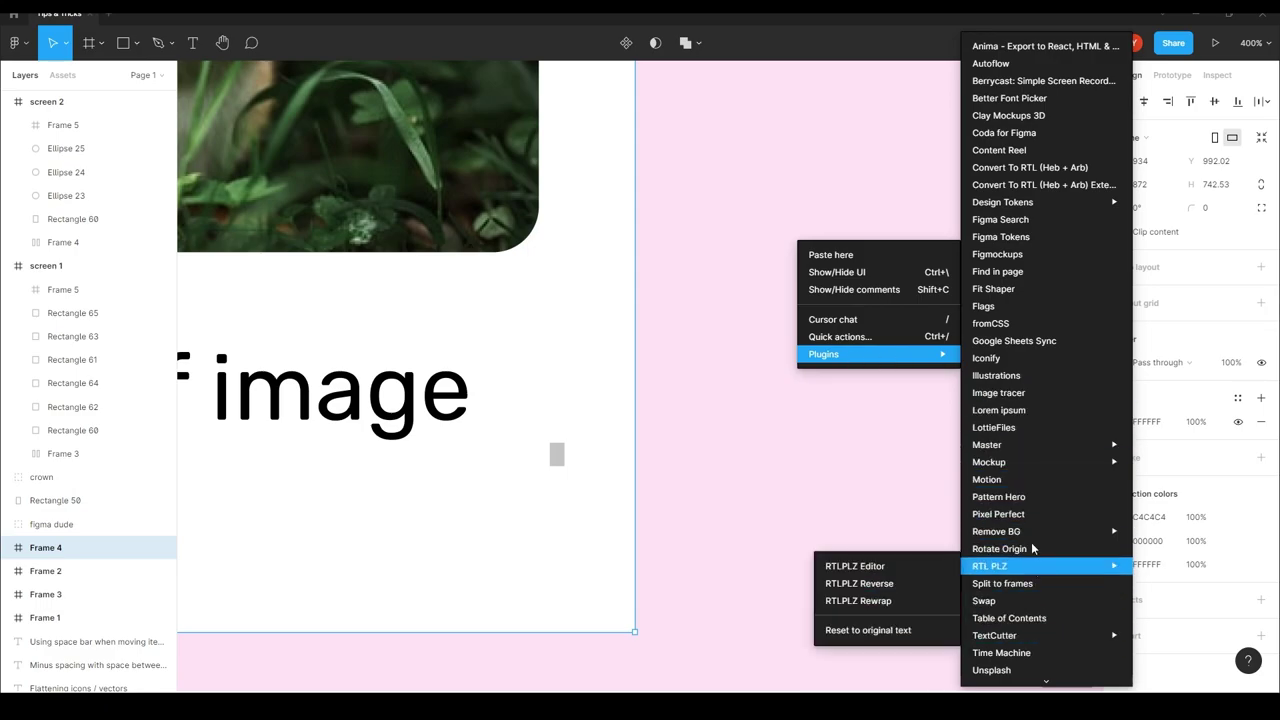
pyautogui.click(1009, 516)
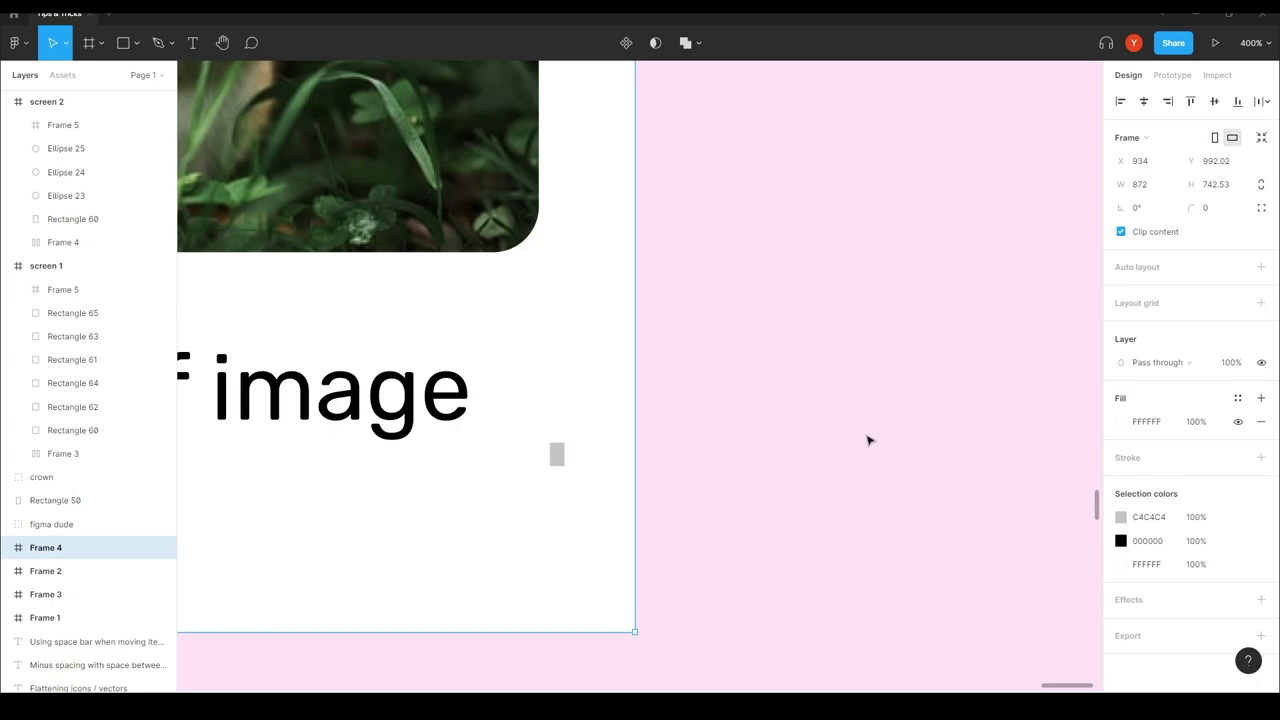
pyautogui.hotkey('ctrl', 'alt', 'p')
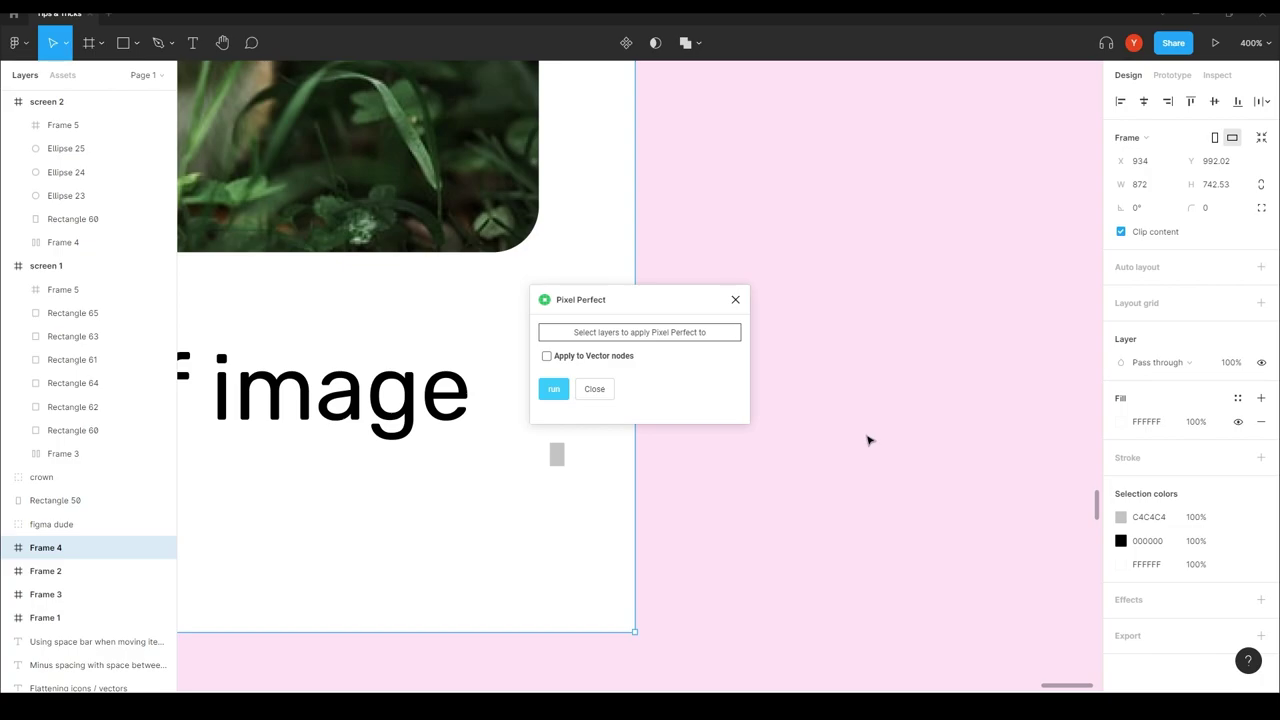
# - Move the Pixel Perfect dialog aside, round Frame 4, then undo to compare values
pyautogui.moveTo(640, 302); pyautogui.dragTo(915, 208)
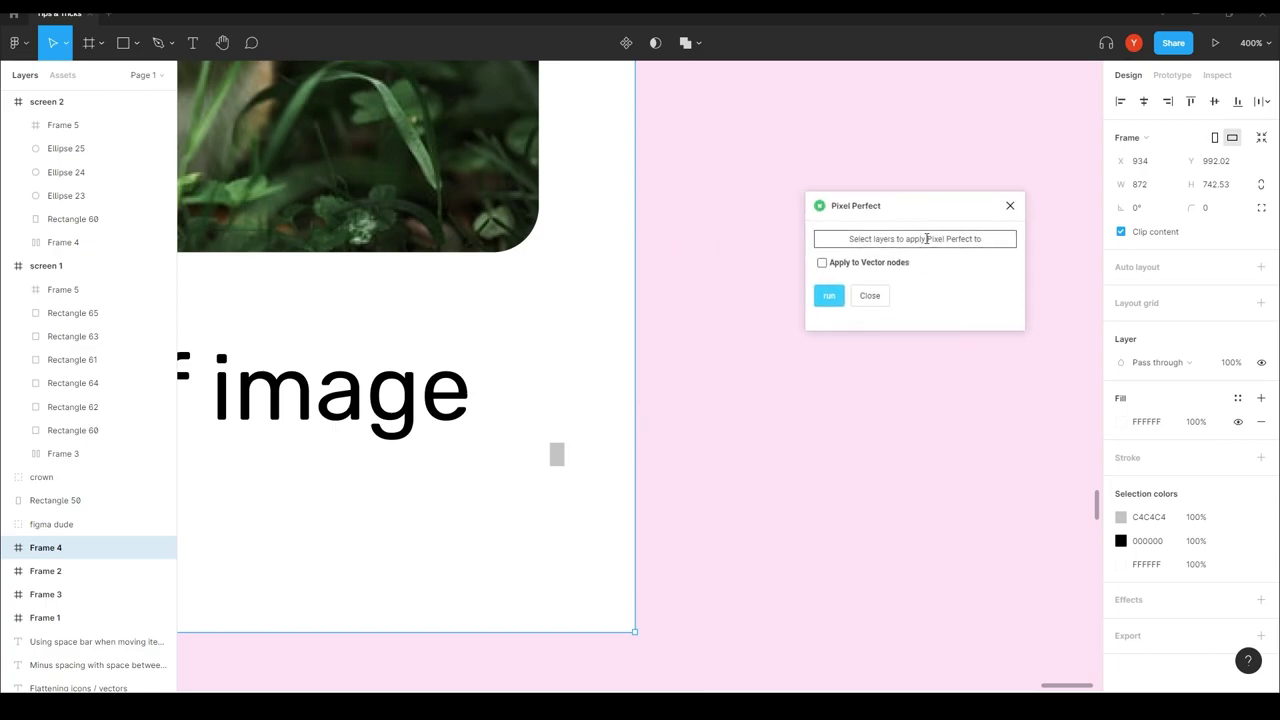
pyautogui.click(828, 298)
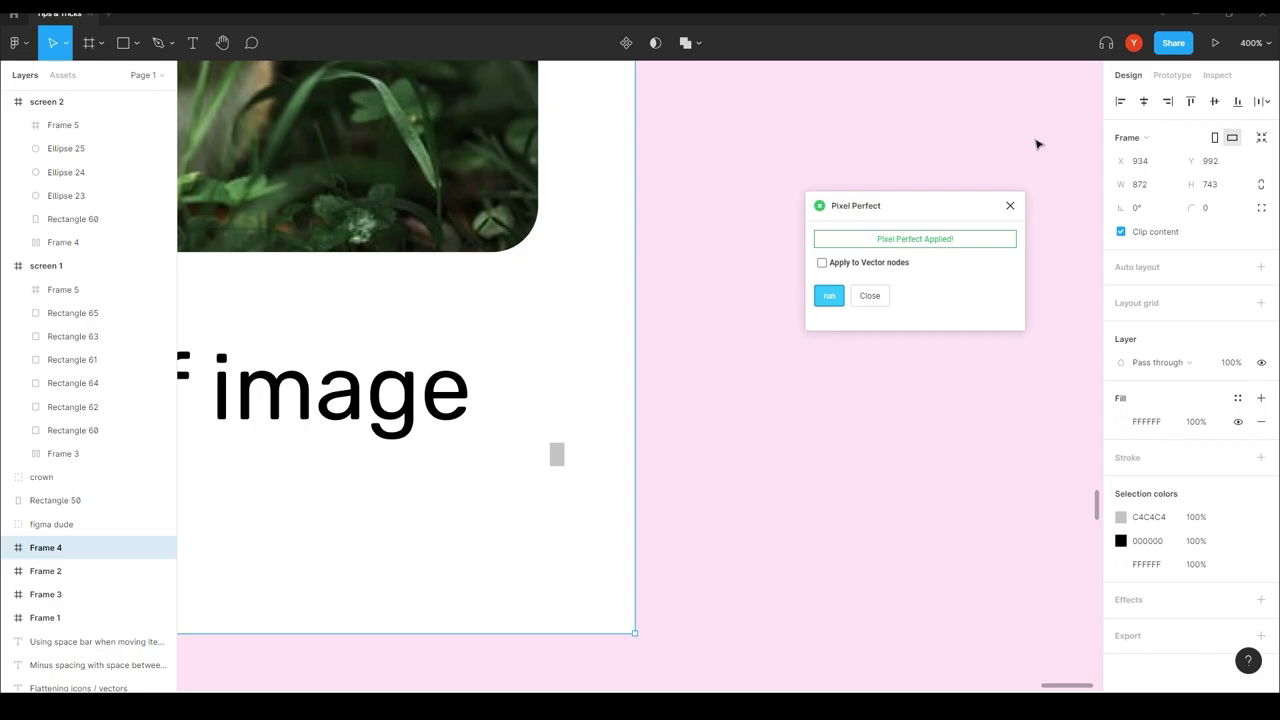
pyautogui.click(942, 125)
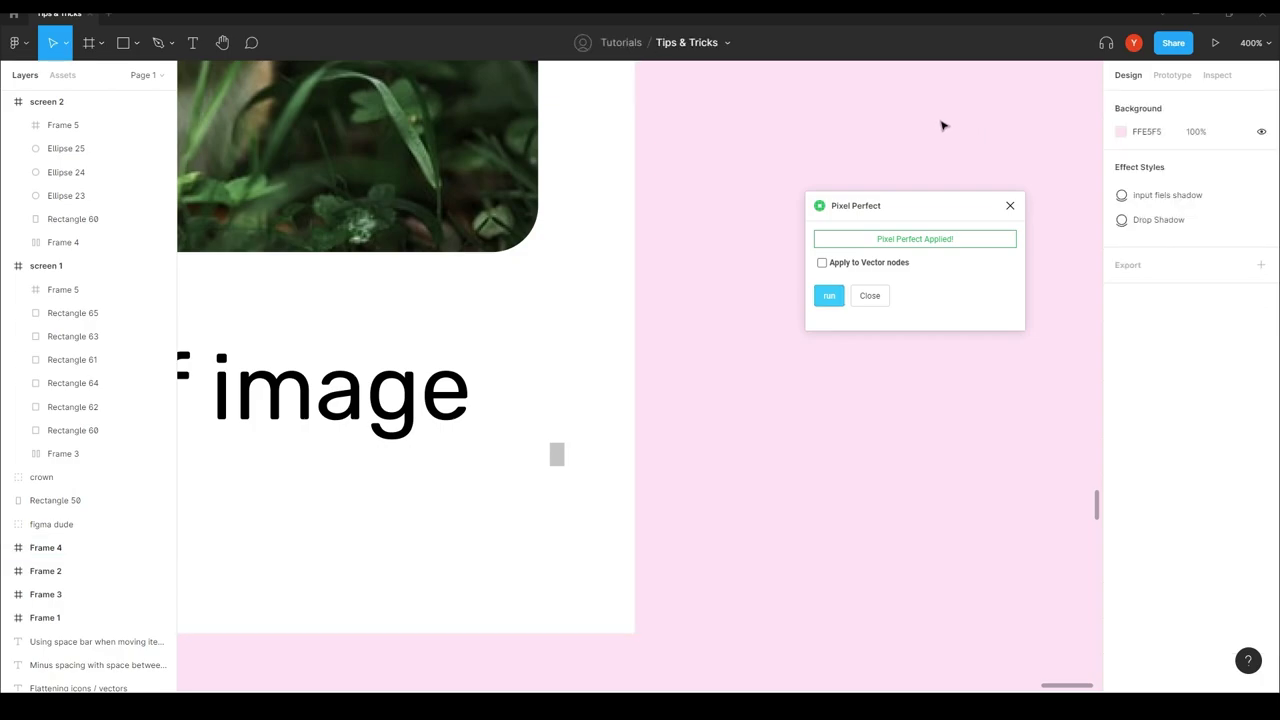
pyautogui.hotkey('ctrl', 'z')
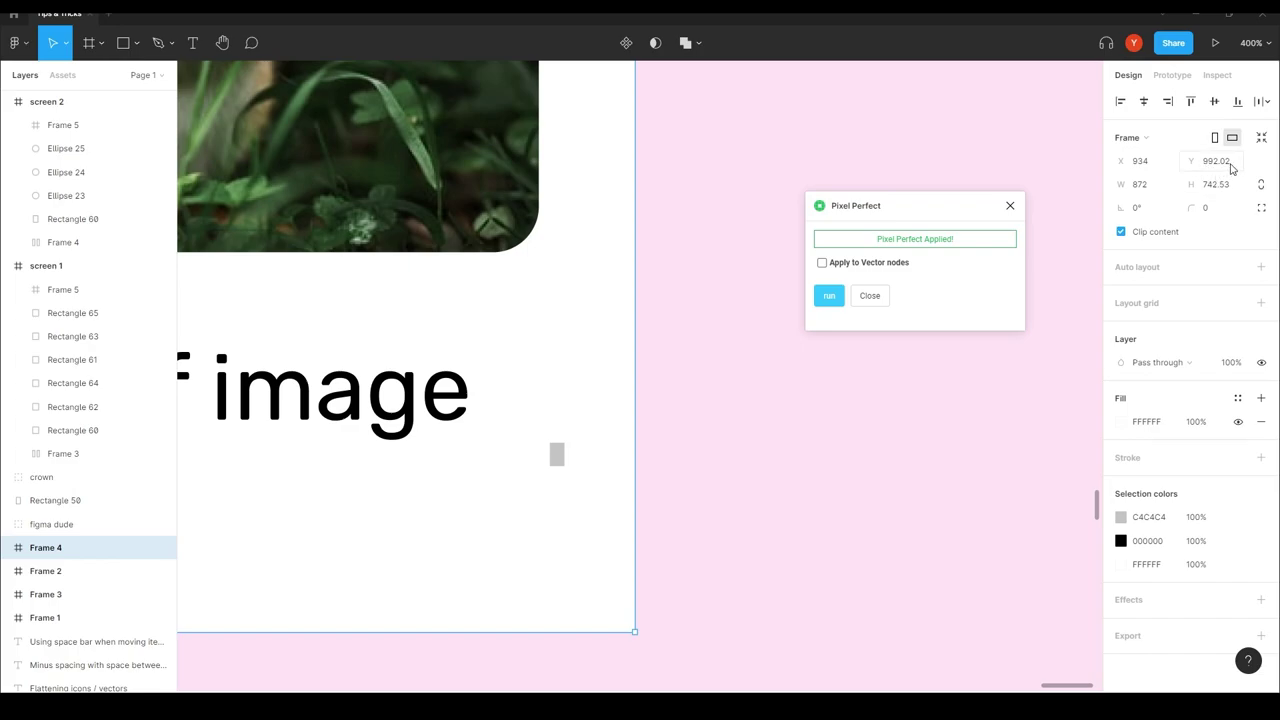
# - Rerun the rounding to Y 992 and height 743, and tick Apply to Vector nodes
pyautogui.click(827, 298)
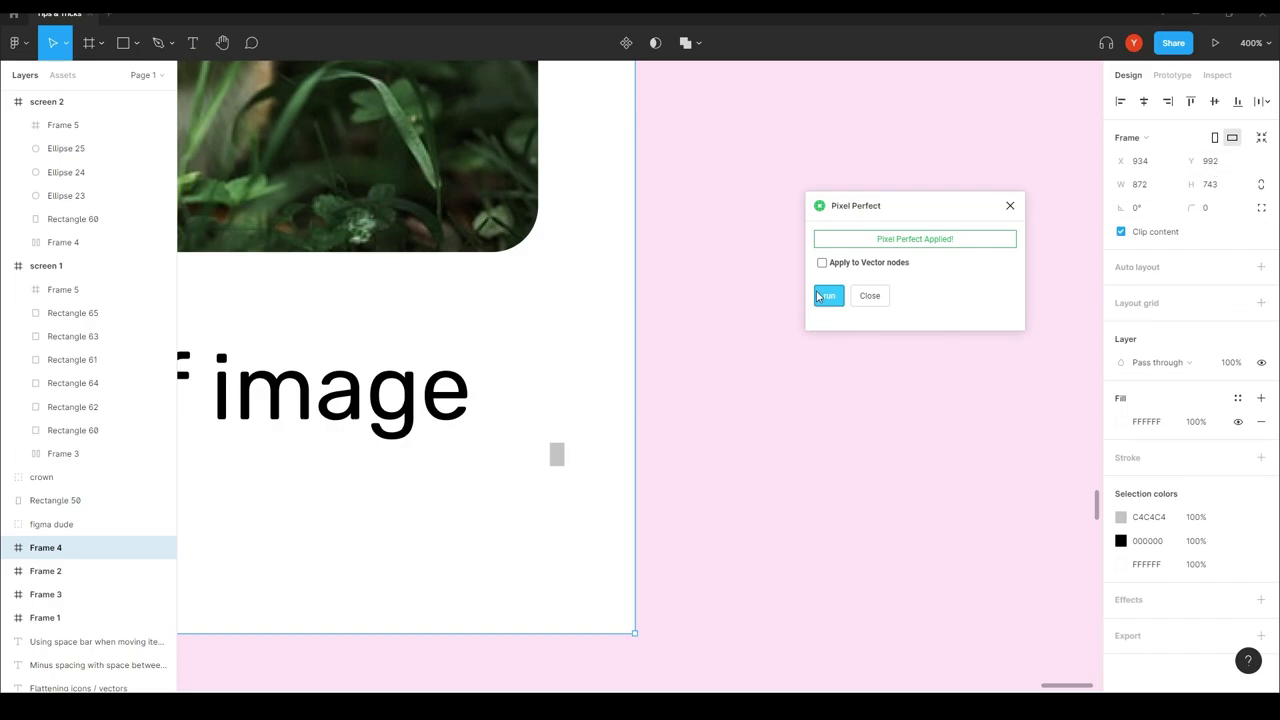
pyautogui.click(822, 264)
pyautogui.click(707, 399)
pyautogui.scroll(-5, 707, 399)
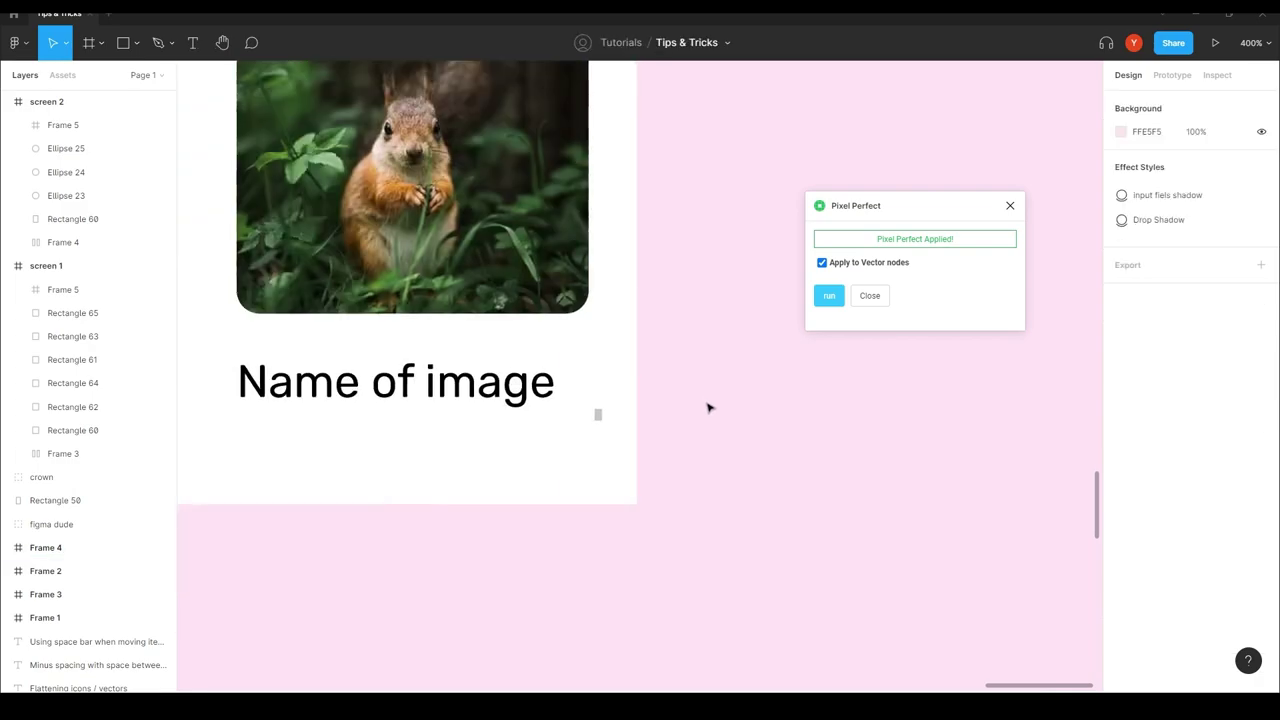
# - Inspect the squirrel, kingfisher, frog and iguana image sizes, rerunning Pixel Perfect on Frame 4
pyautogui.scroll(3, 654, 417)
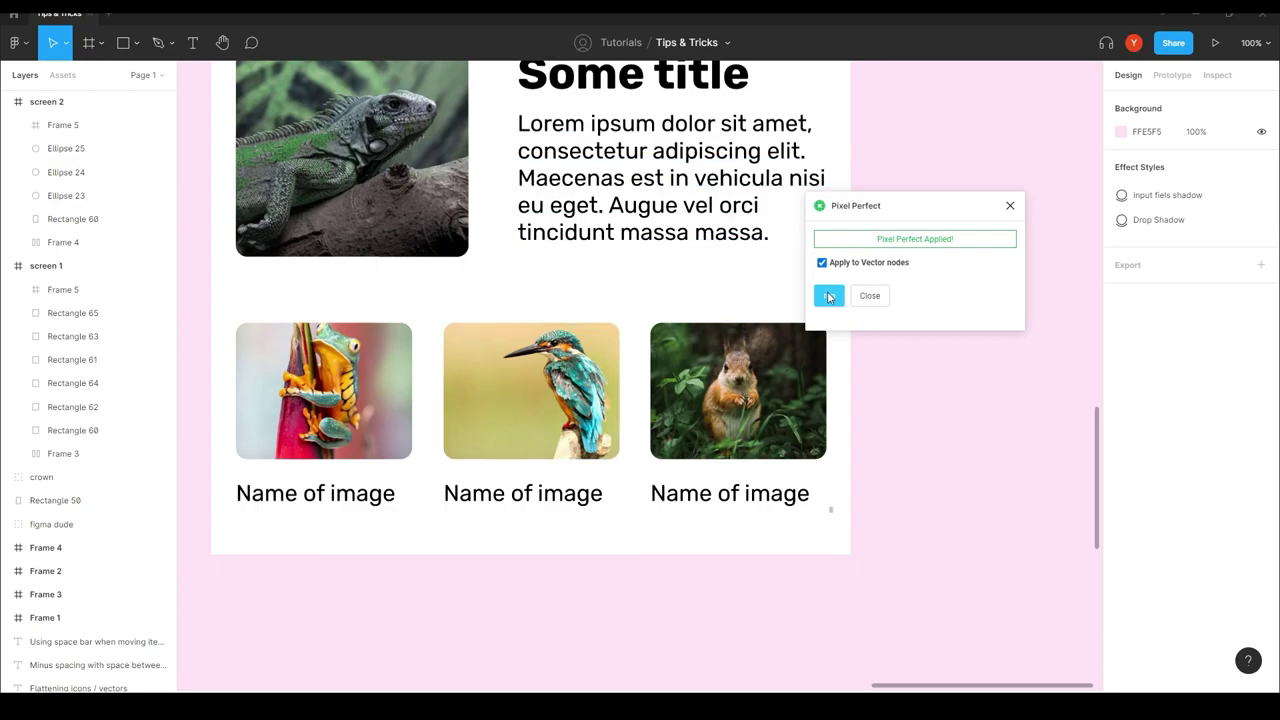
pyautogui.click(735, 390)
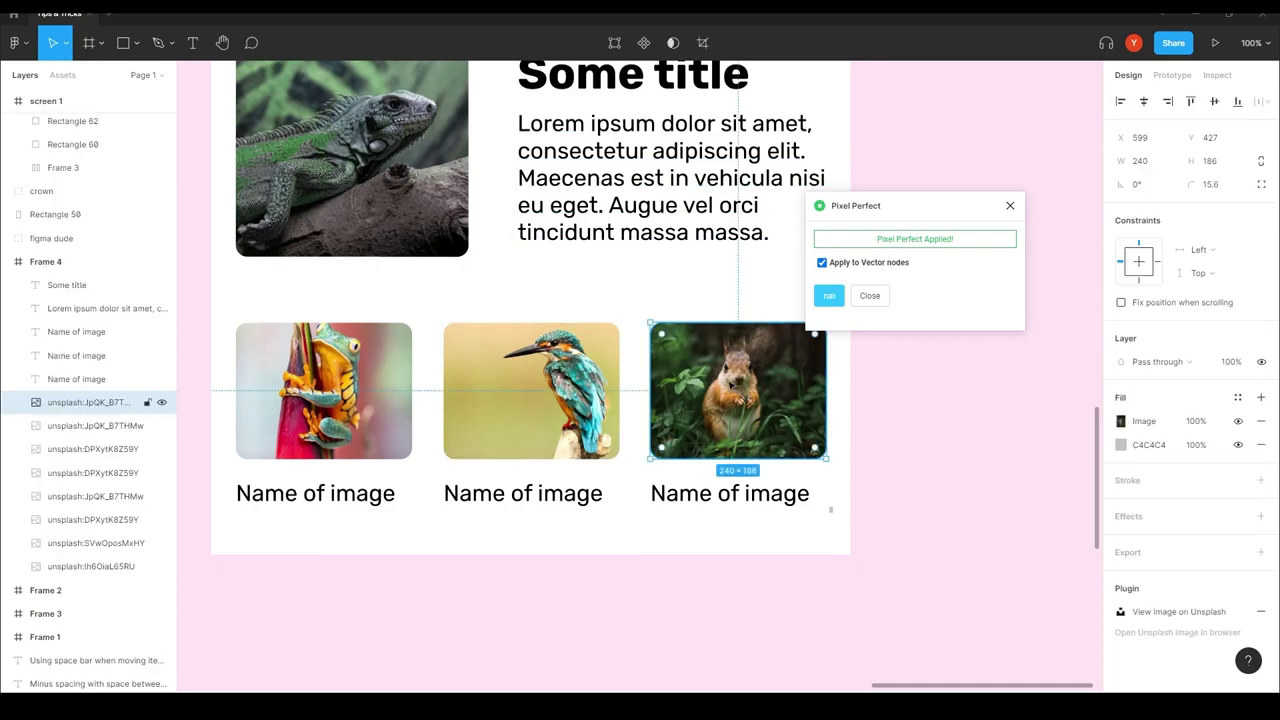
pyautogui.click(575, 405)
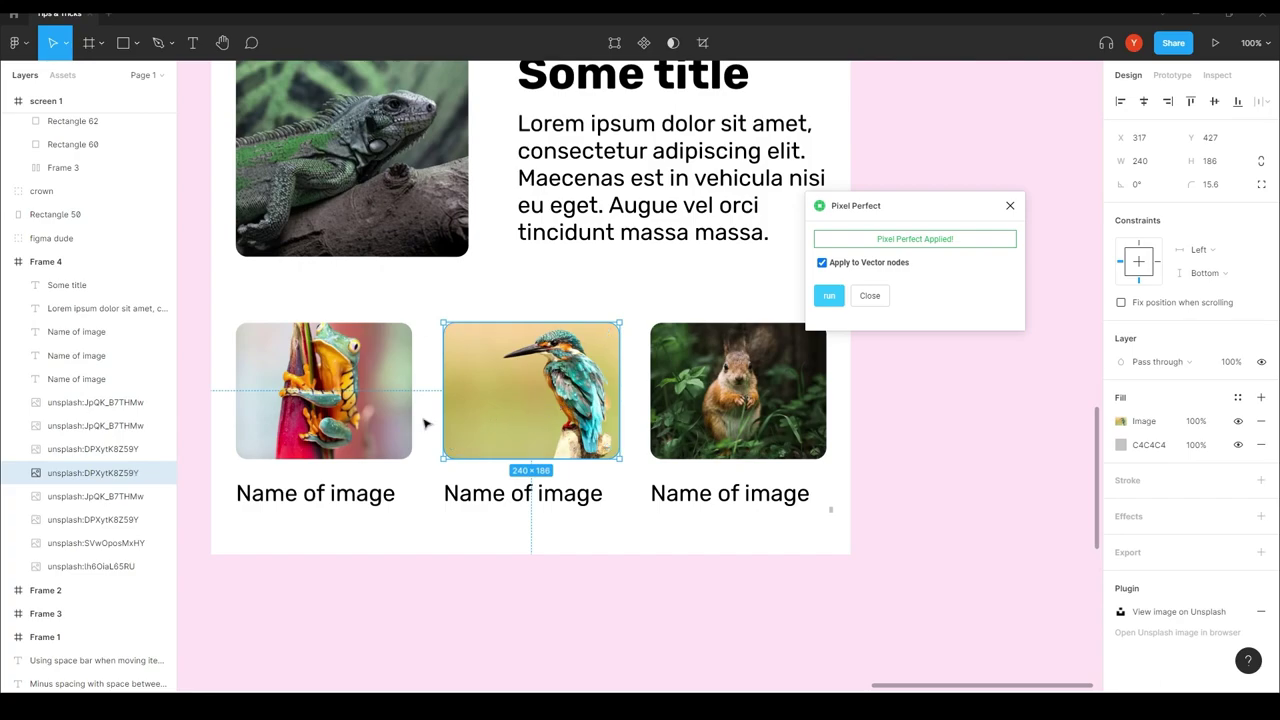
pyautogui.click(140, 543)
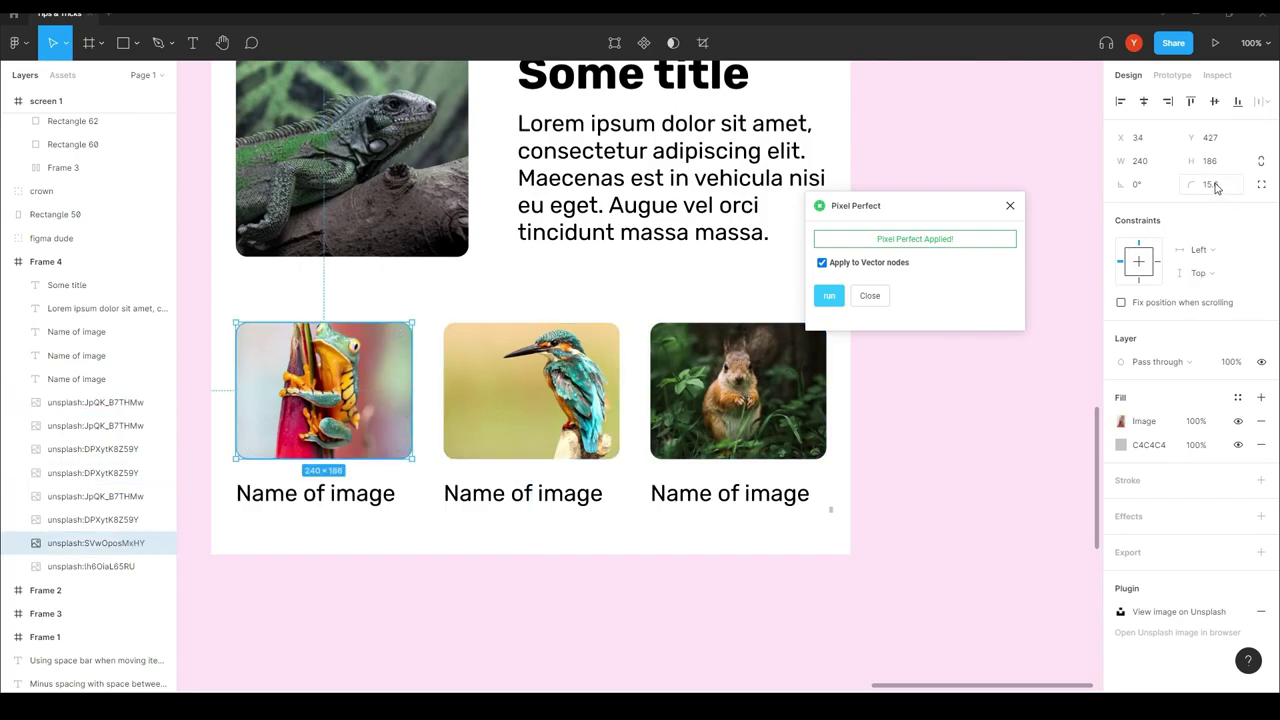
pyautogui.press('Tab')
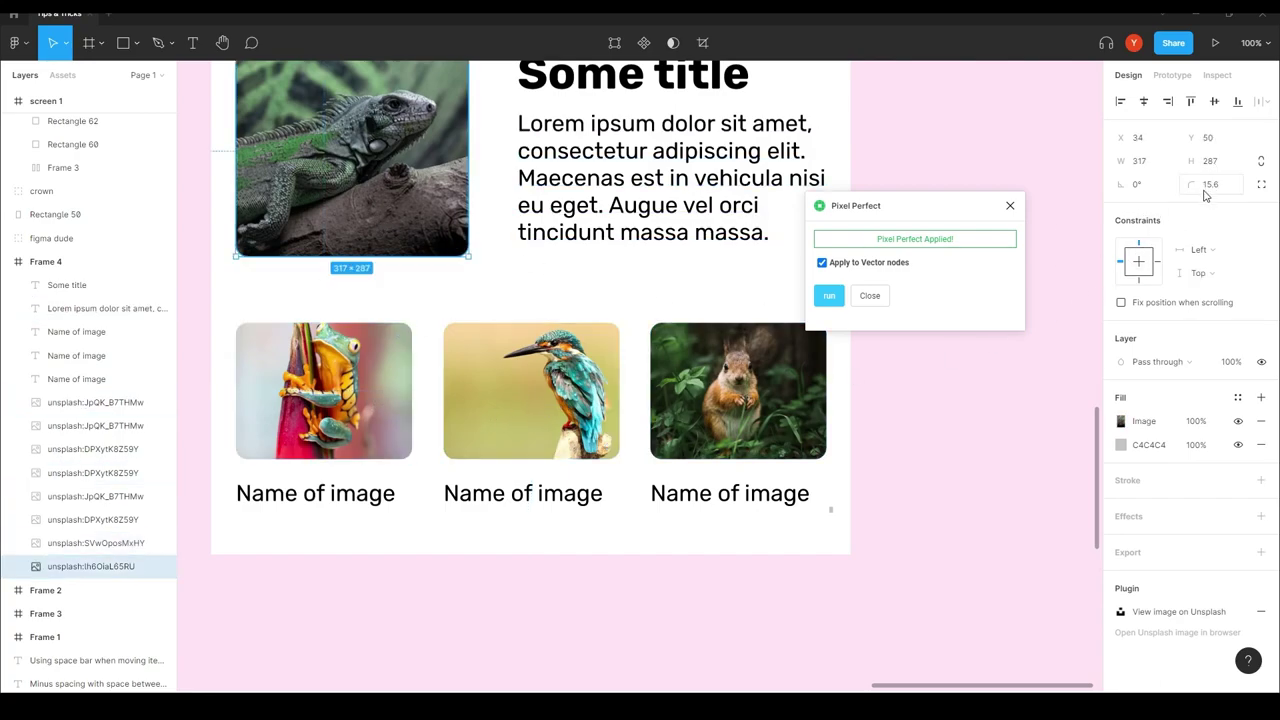
pyautogui.click(829, 300)
pyautogui.click(892, 428)
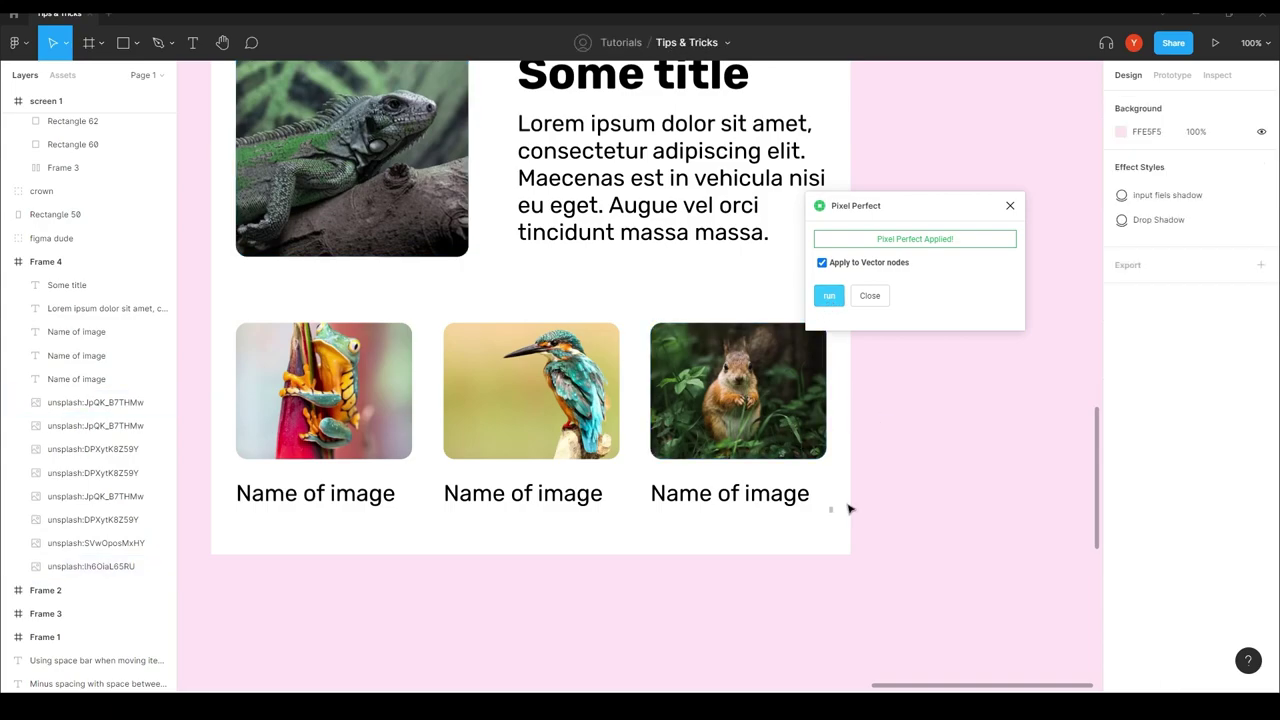
pyautogui.click(848, 510)
pyautogui.click(829, 296)
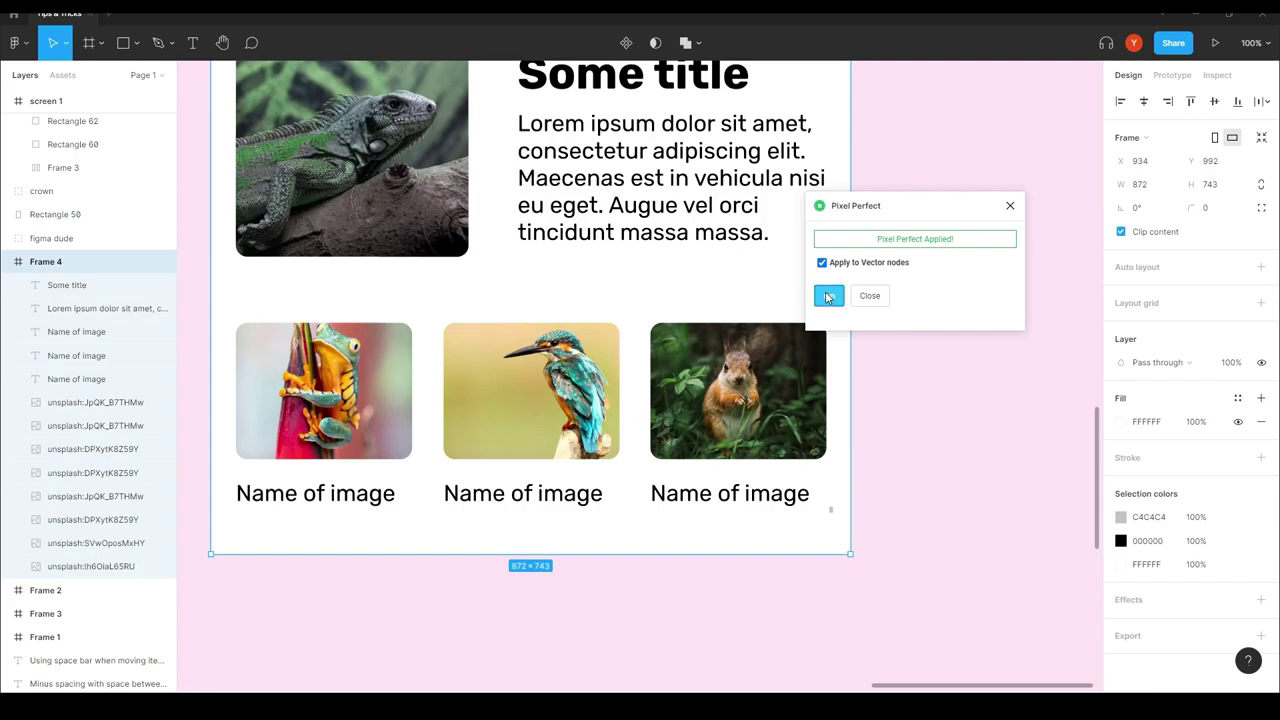
# - Check the 240×186 squirrel image and 420×200 Lorem paragraph, then select Frame 4 with the Scale tool
pyautogui.click(676, 428)
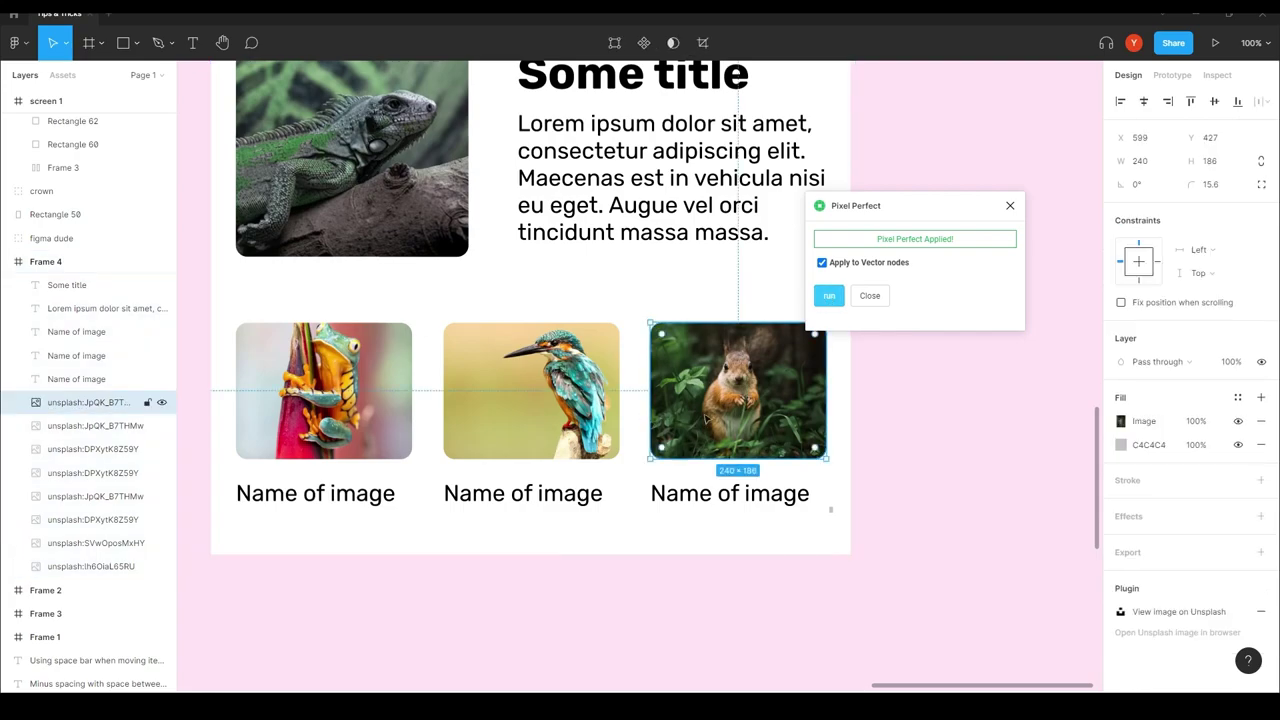
pyautogui.scroll(3, 708, 420)
pyautogui.hscroll(3, 708, 420)
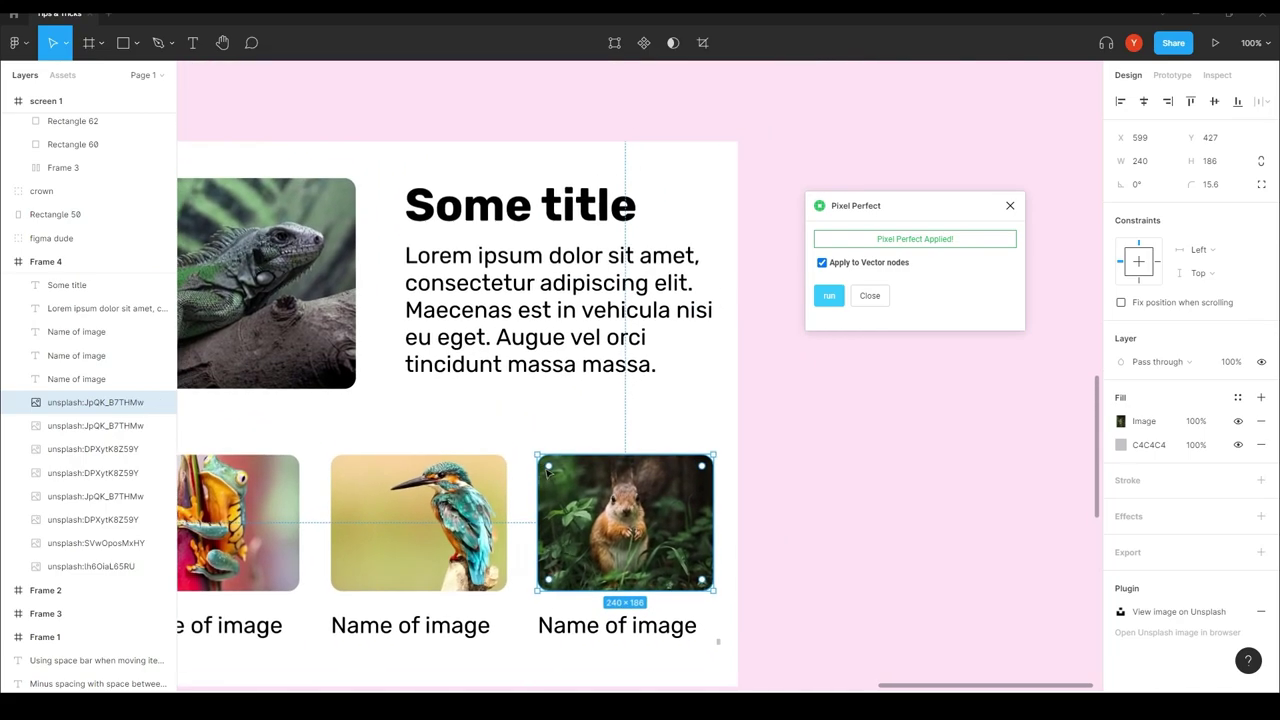
pyautogui.click(520, 324)
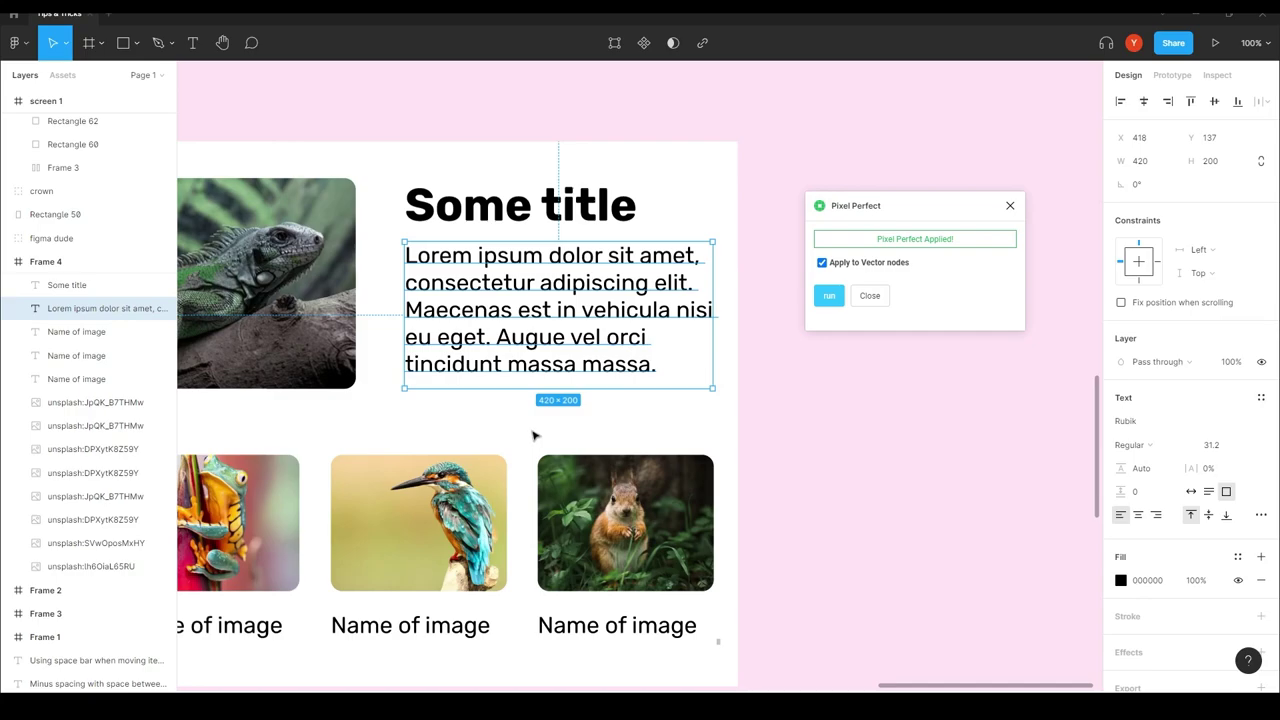
pyautogui.click(66, 43)
pyautogui.click(64, 97)
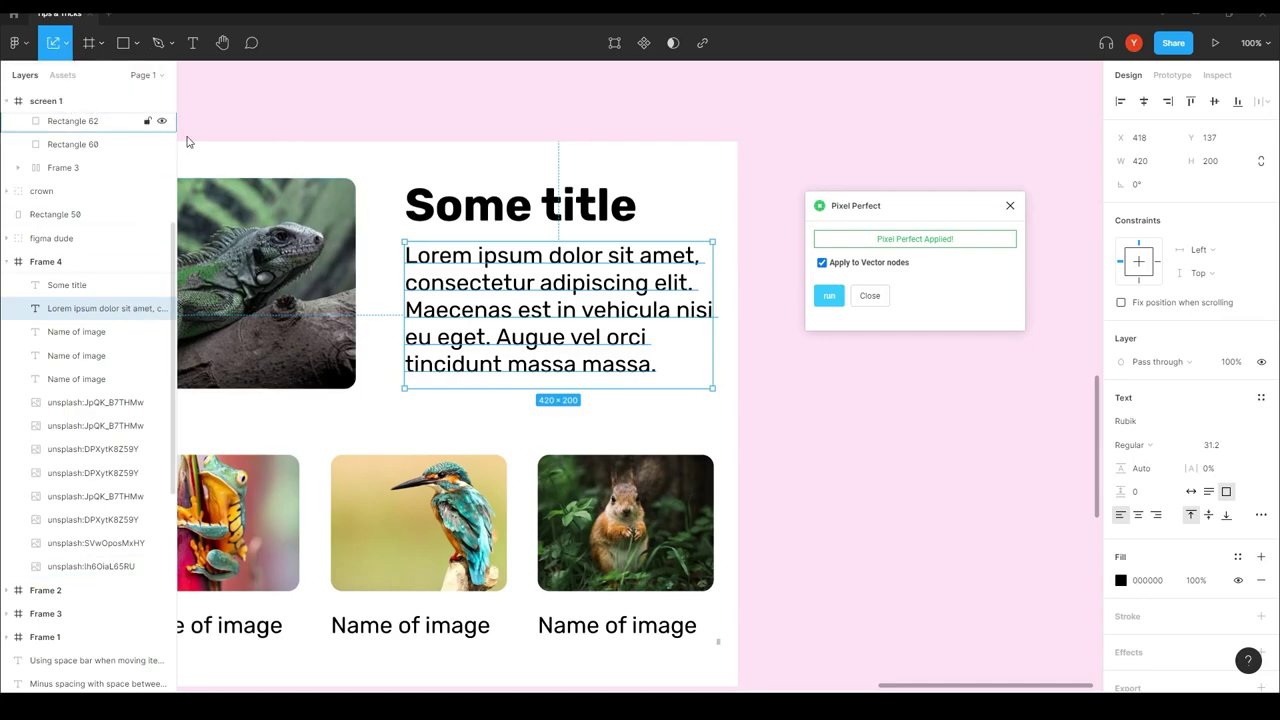
pyautogui.click(525, 110)
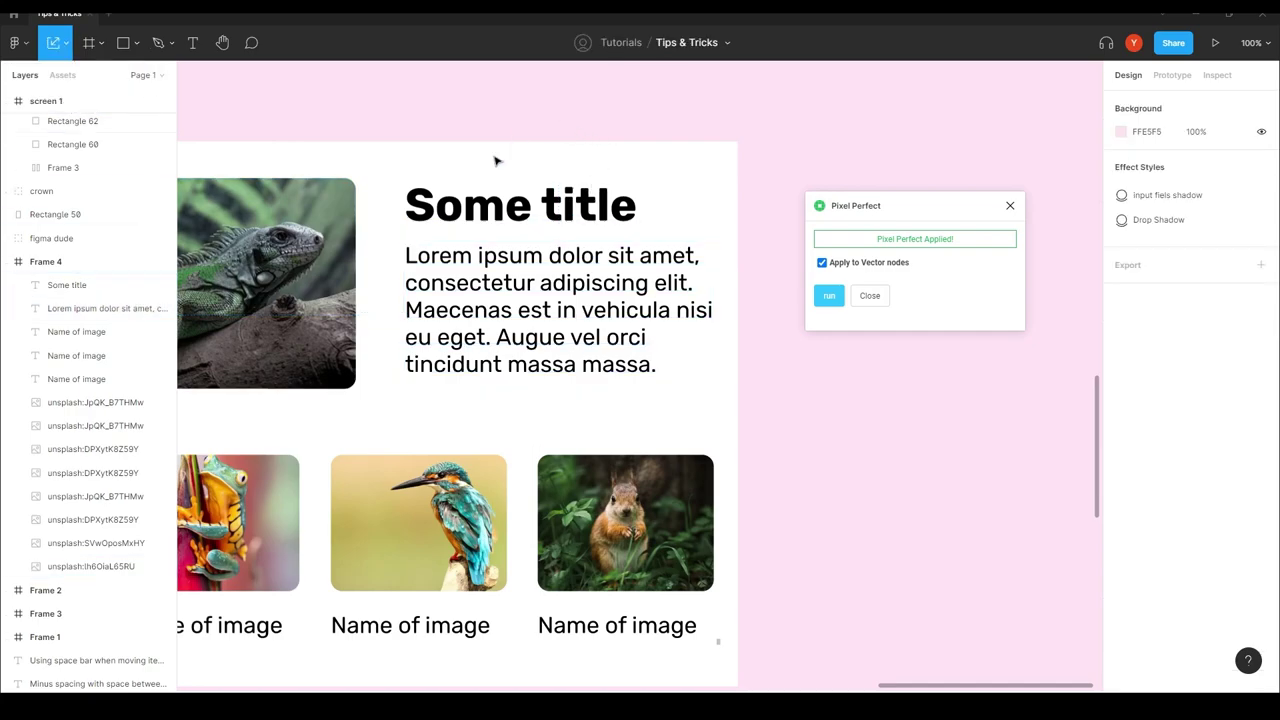
pyautogui.click(364, 162)
# - Scale Frame 4 down to 631.41×538 and check each image's and the paragraph's new size
pyautogui.moveTo(737, 141); pyautogui.dragTo(520, 291)
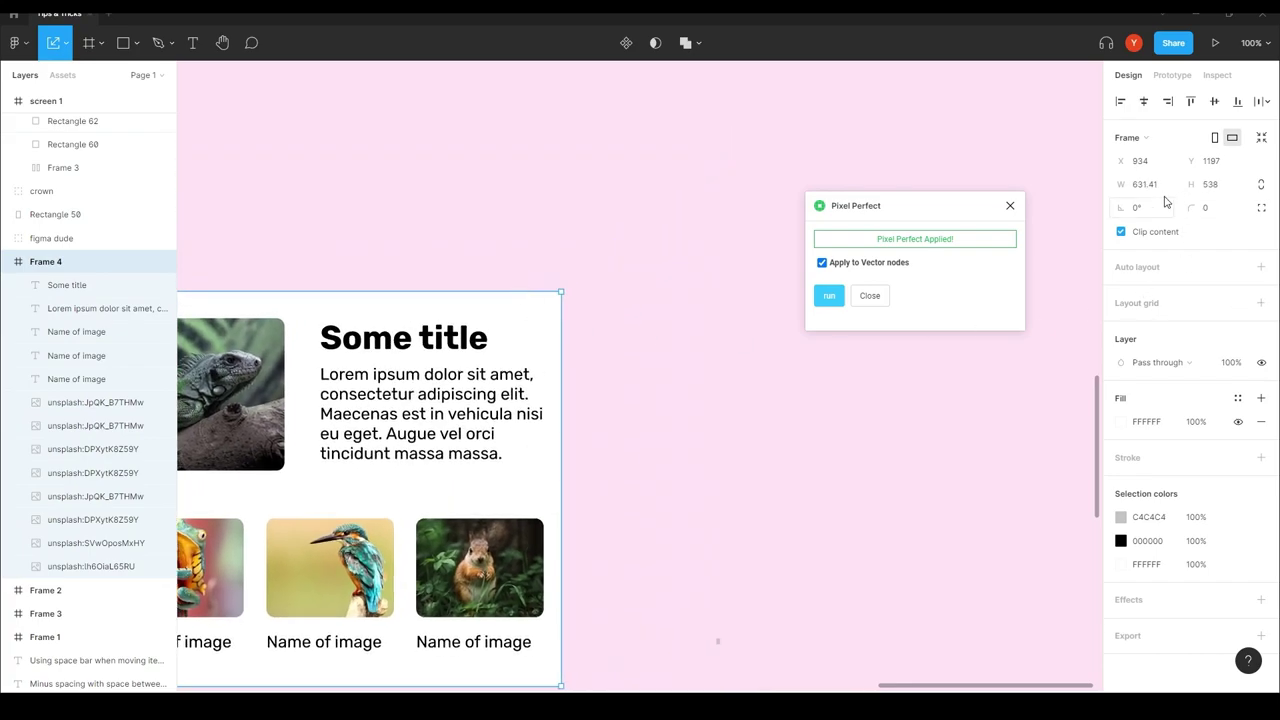
pyautogui.moveTo(657, 497); pyautogui.dragTo(830, 377)
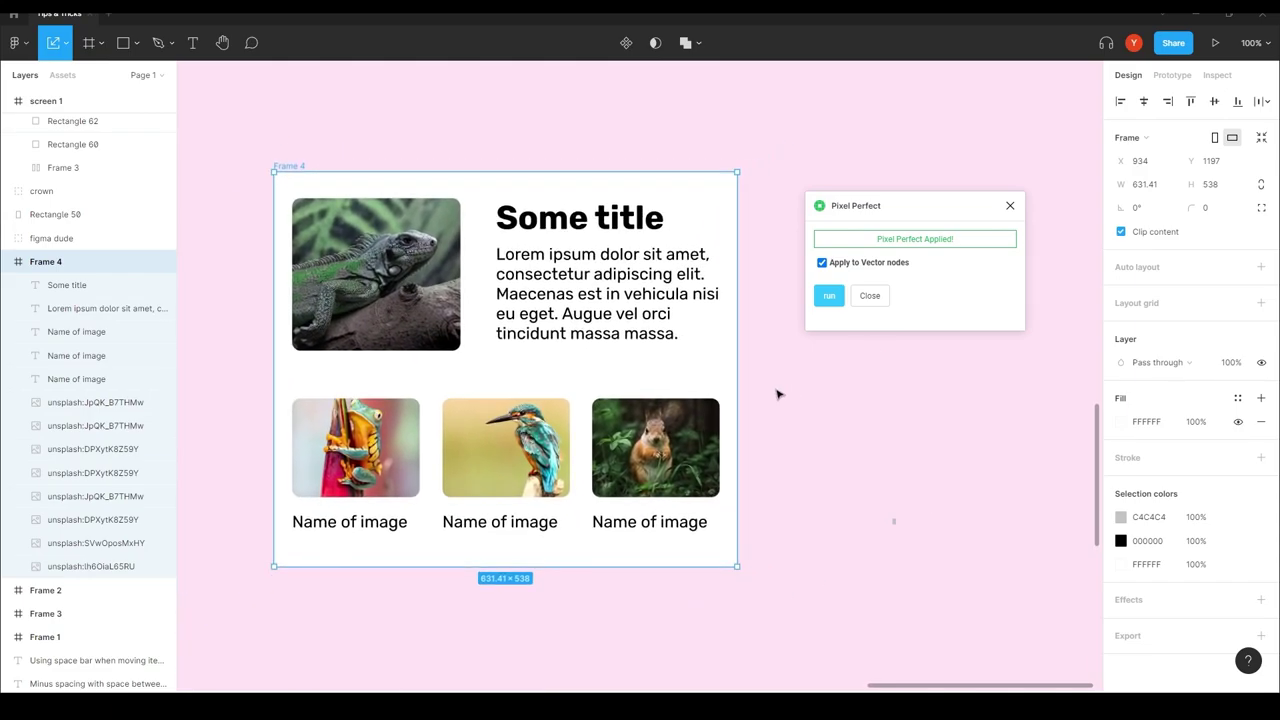
pyautogui.click(90, 566)
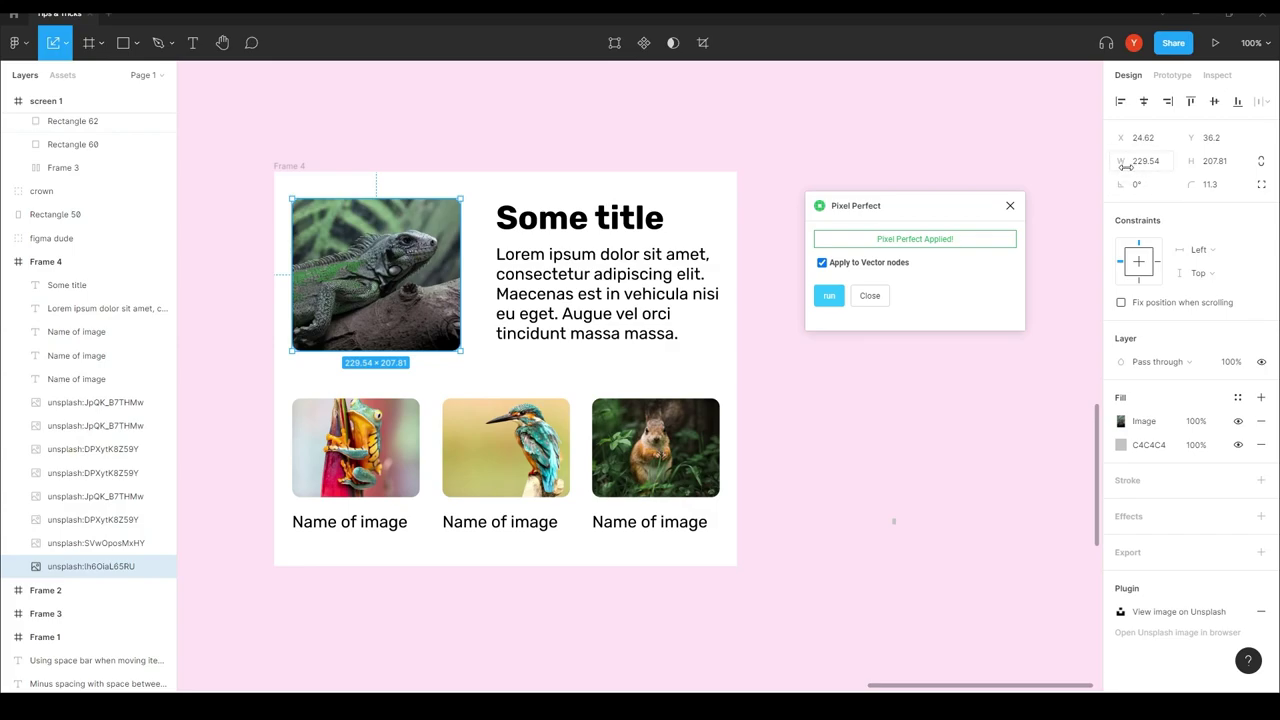
pyautogui.click(407, 459)
pyautogui.click(545, 463)
pyautogui.click(645, 445)
pyautogui.click(620, 305)
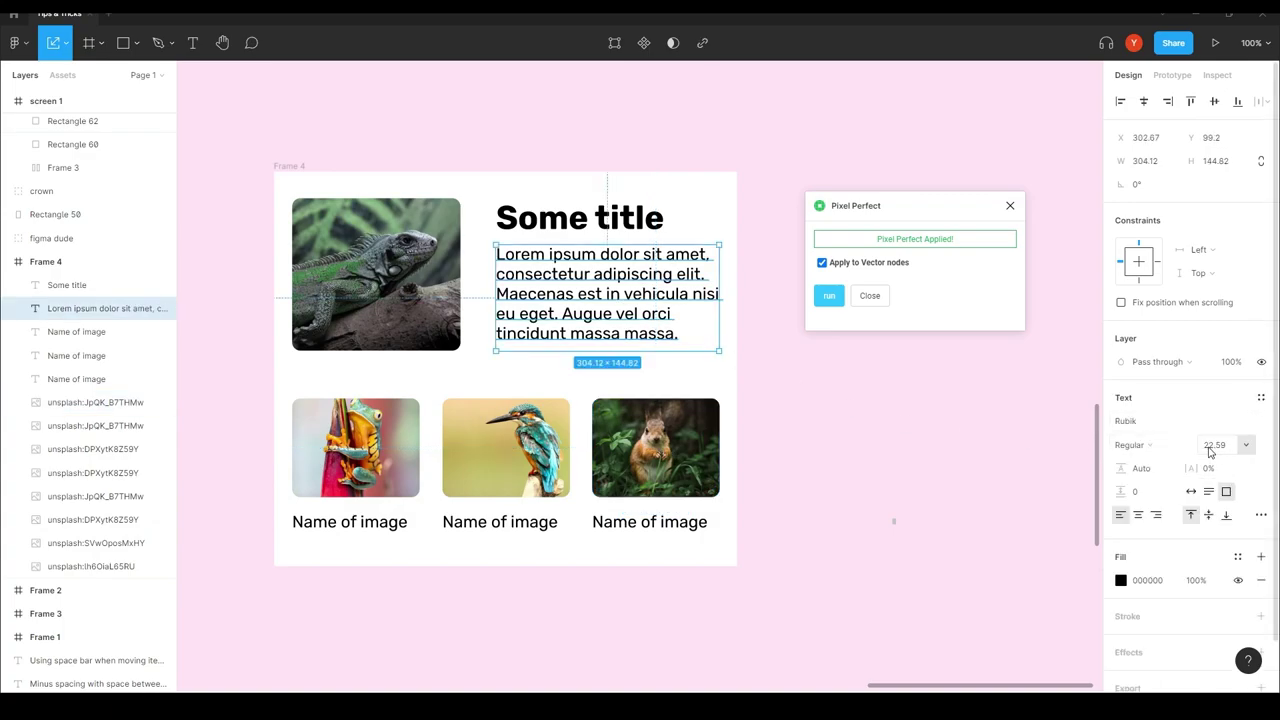
# - Reselect Frame 4 and round its 631.41 width to 631 with Pixel Perfect
pyautogui.click(814, 460)
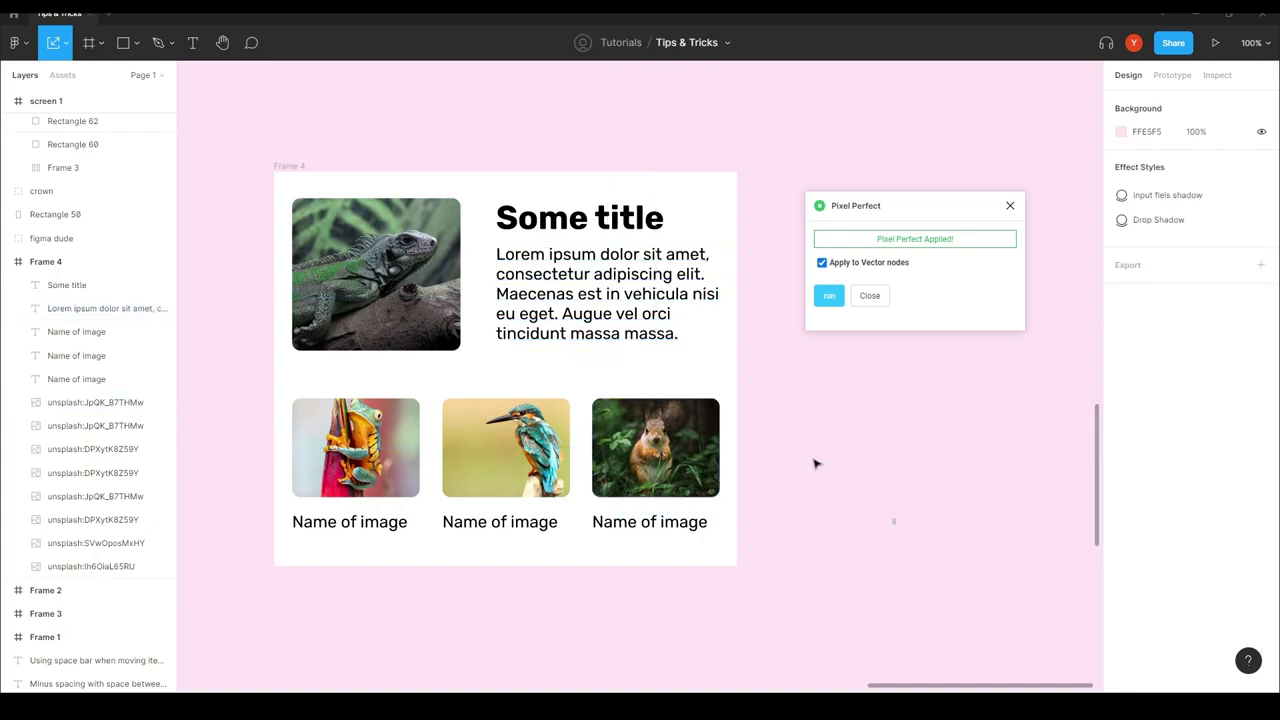
pyautogui.click(301, 175)
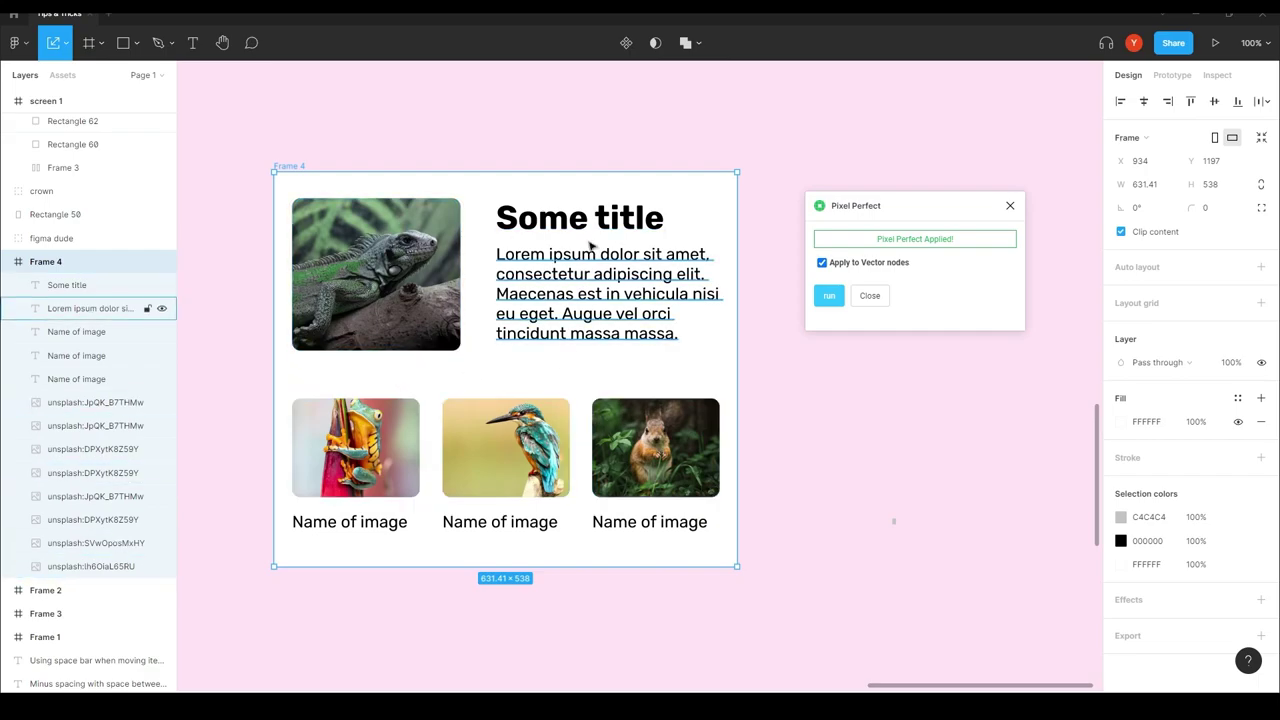
pyautogui.click(826, 297)
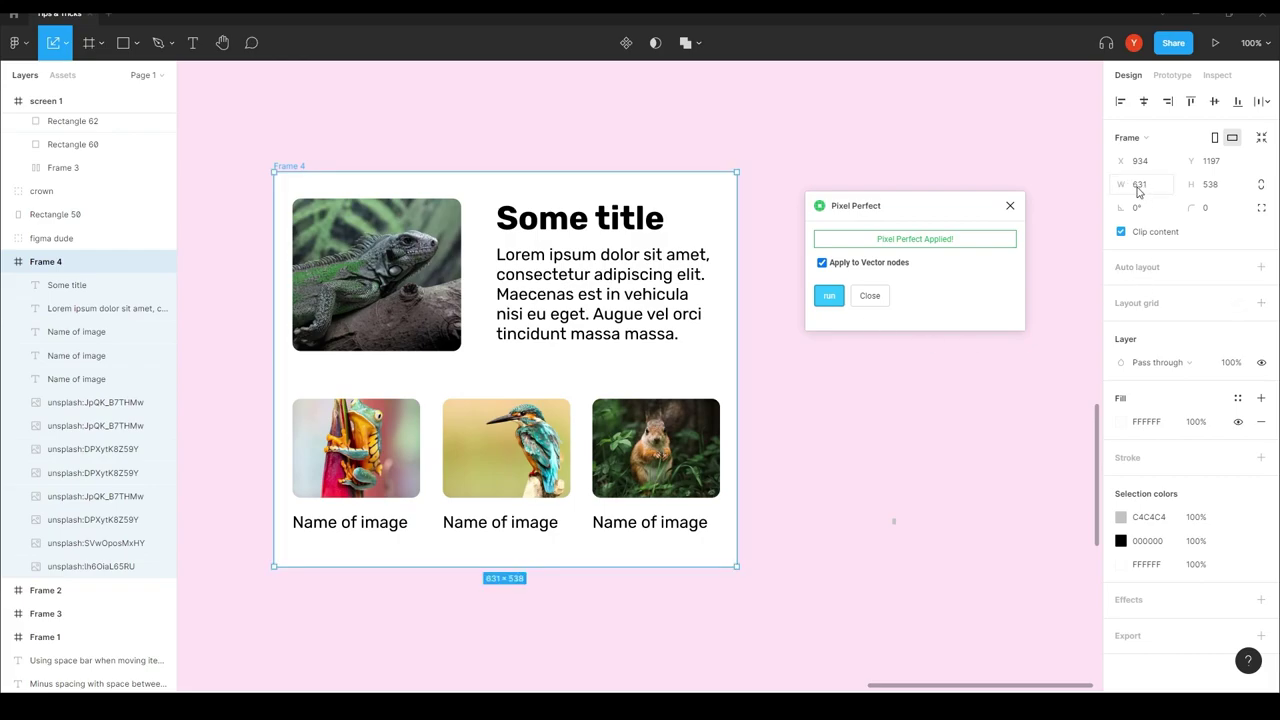
# - Confirm the four 174×135 images and the 304×145 lorem paragraph have whole-pixel sizes, then zoom to 50%
pyautogui.click(410, 303)
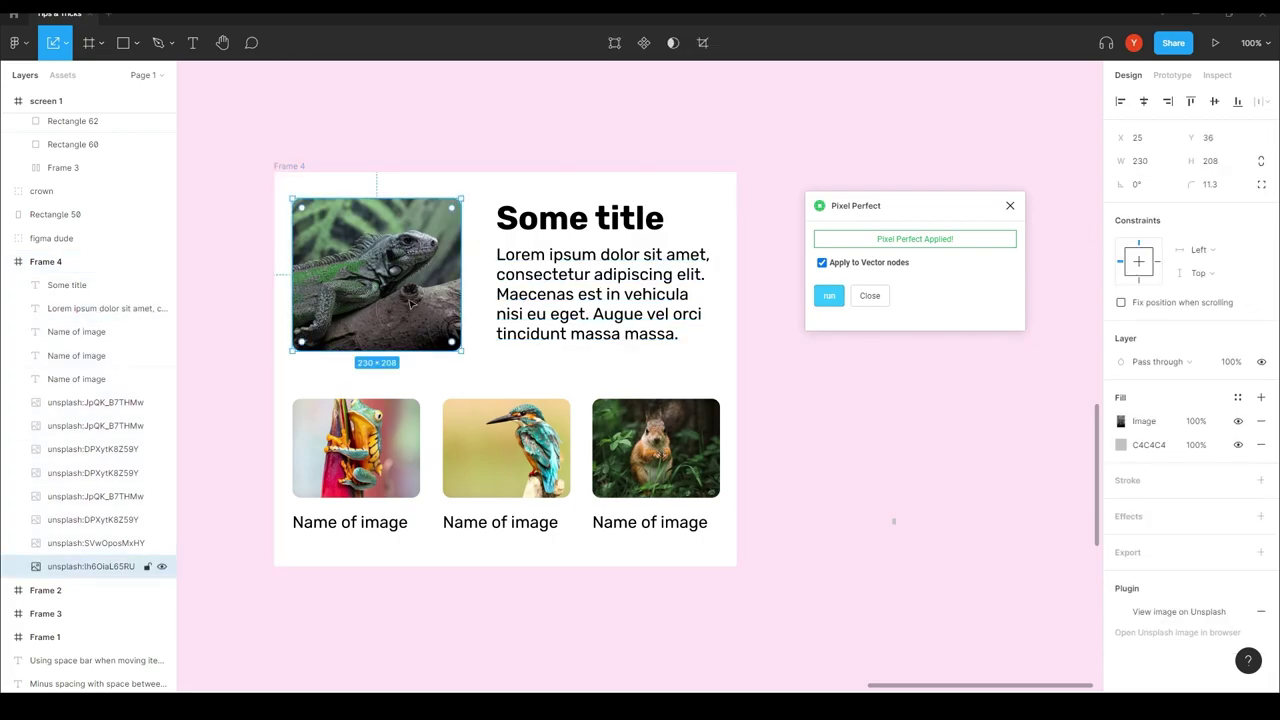
pyautogui.click(390, 420)
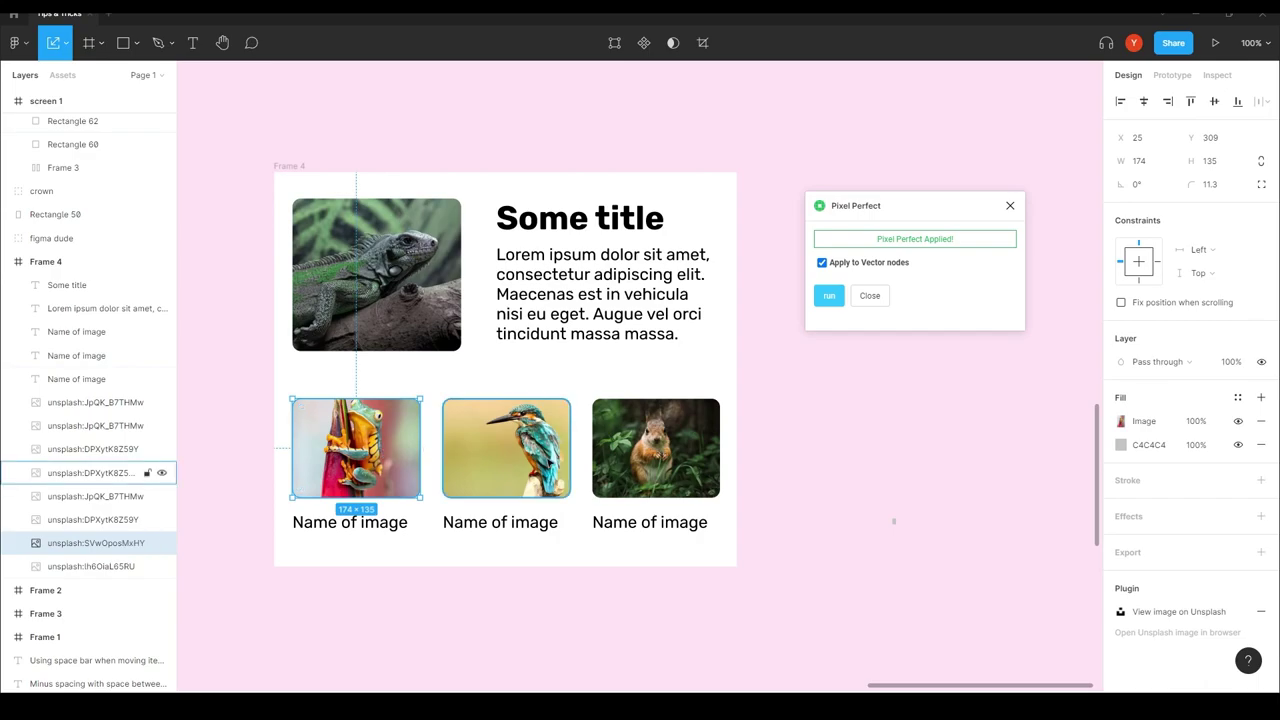
pyautogui.click(550, 465)
pyautogui.click(694, 480)
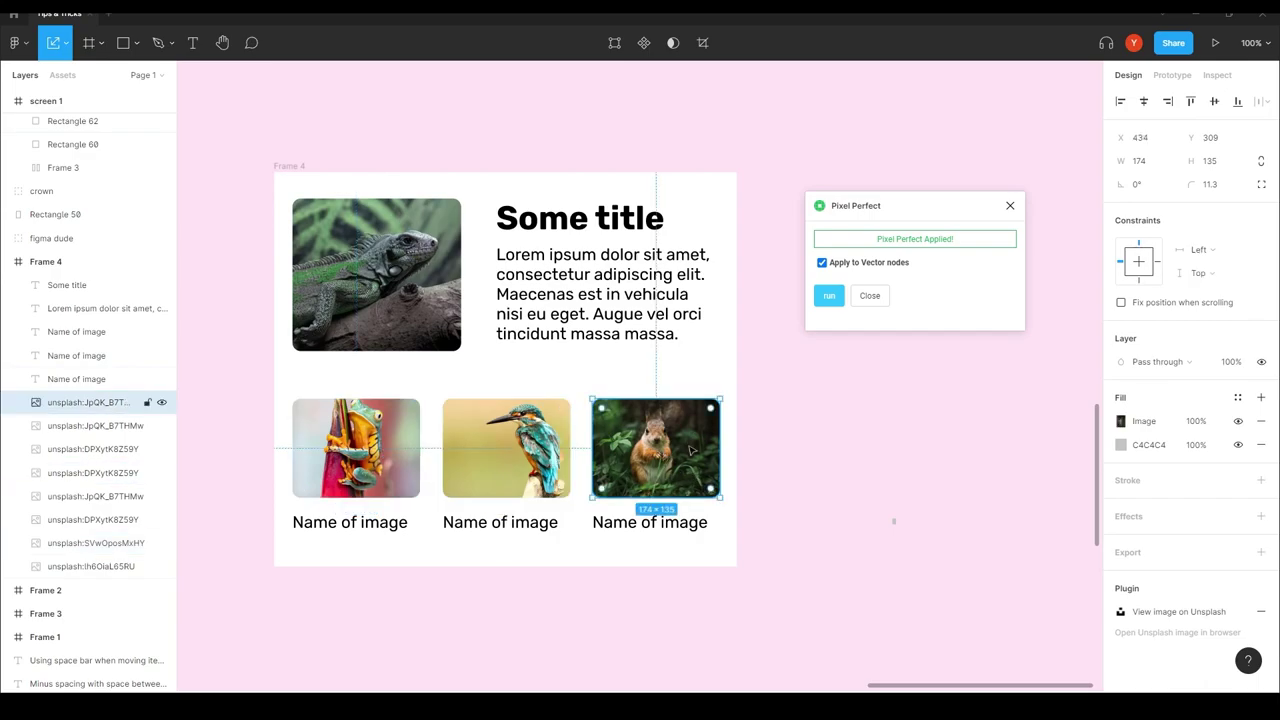
pyautogui.click(572, 283)
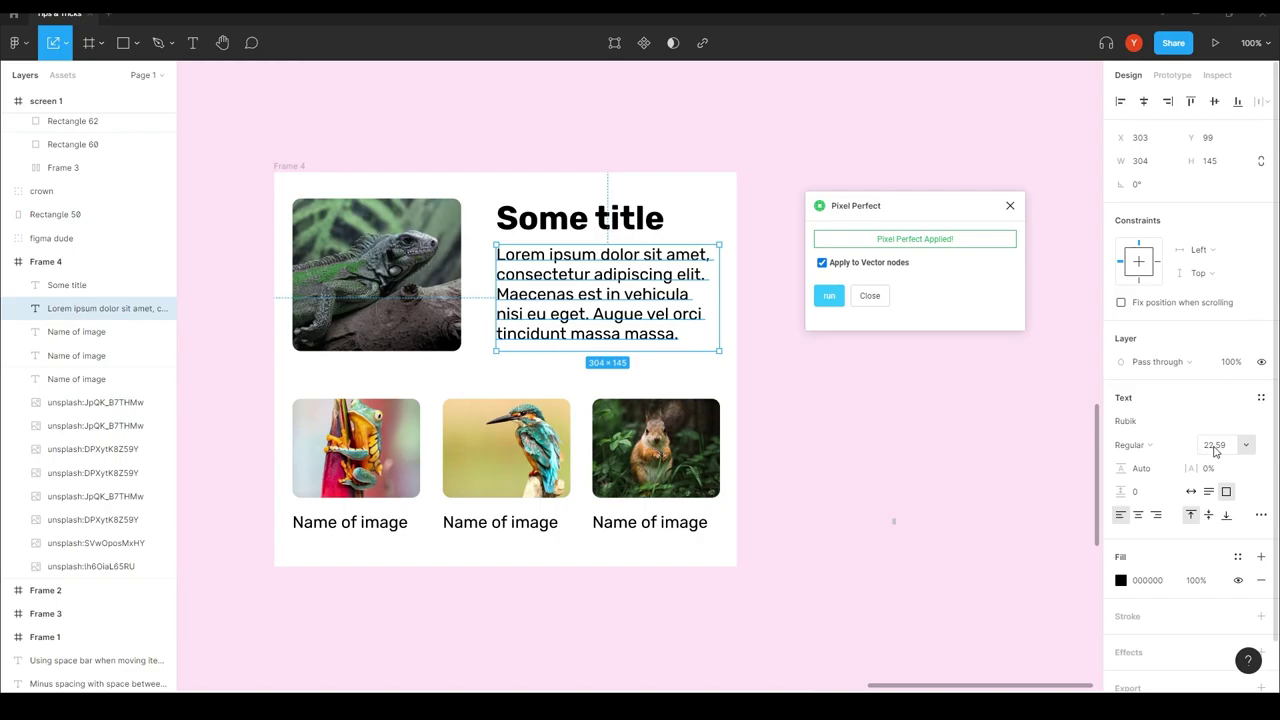
pyautogui.click(807, 464)
pyautogui.press('-')
# - Close the Pixel Perfect plugin and move Frame 4 up to align with Frame 2
pyautogui.moveTo(497, 534); pyautogui.dragTo(583, 514)
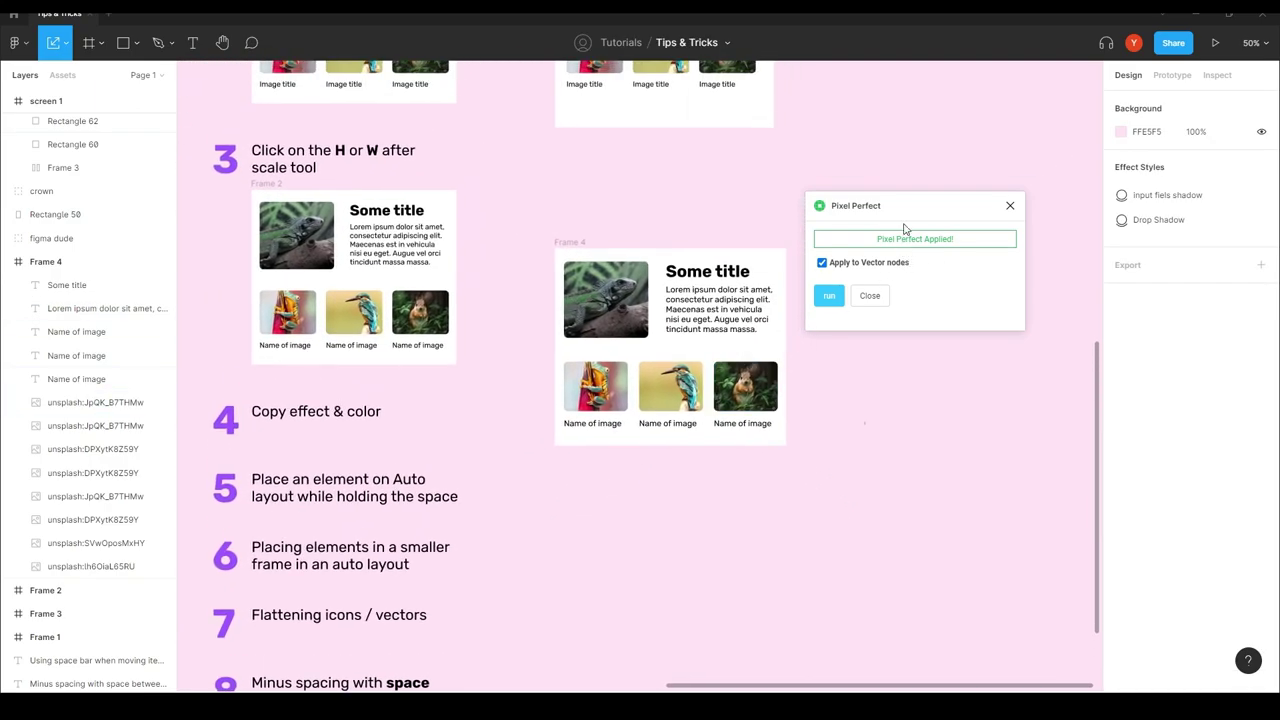
pyautogui.click(1010, 205)
pyautogui.hscroll(-1, 952, 352)
pyautogui.scroll(2, 952, 352)
pyautogui.hscroll(-1, 952, 352)
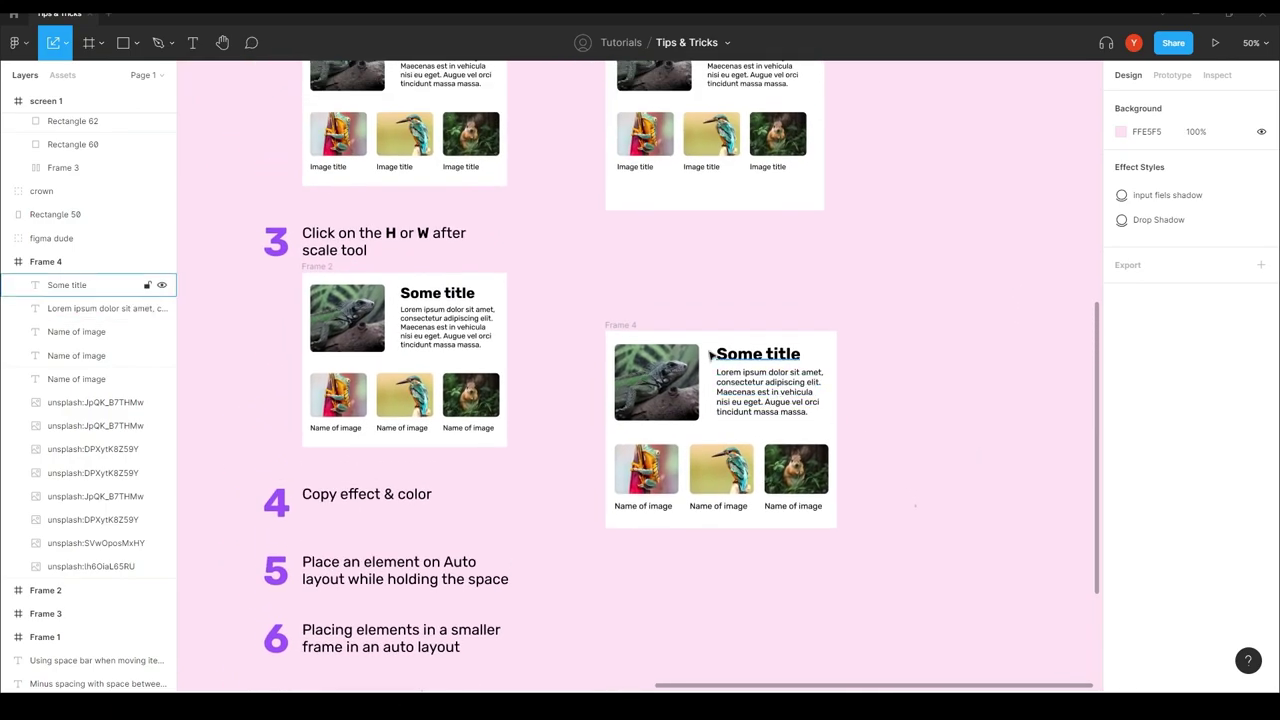
pyautogui.moveTo(631, 328); pyautogui.dragTo(632, 268)
# - Zoom to 100% and pan the board to bring tips 4 and 5 into view
pyautogui.scroll(-3, 586, 537)
pyautogui.hscroll(-5, 586, 537)
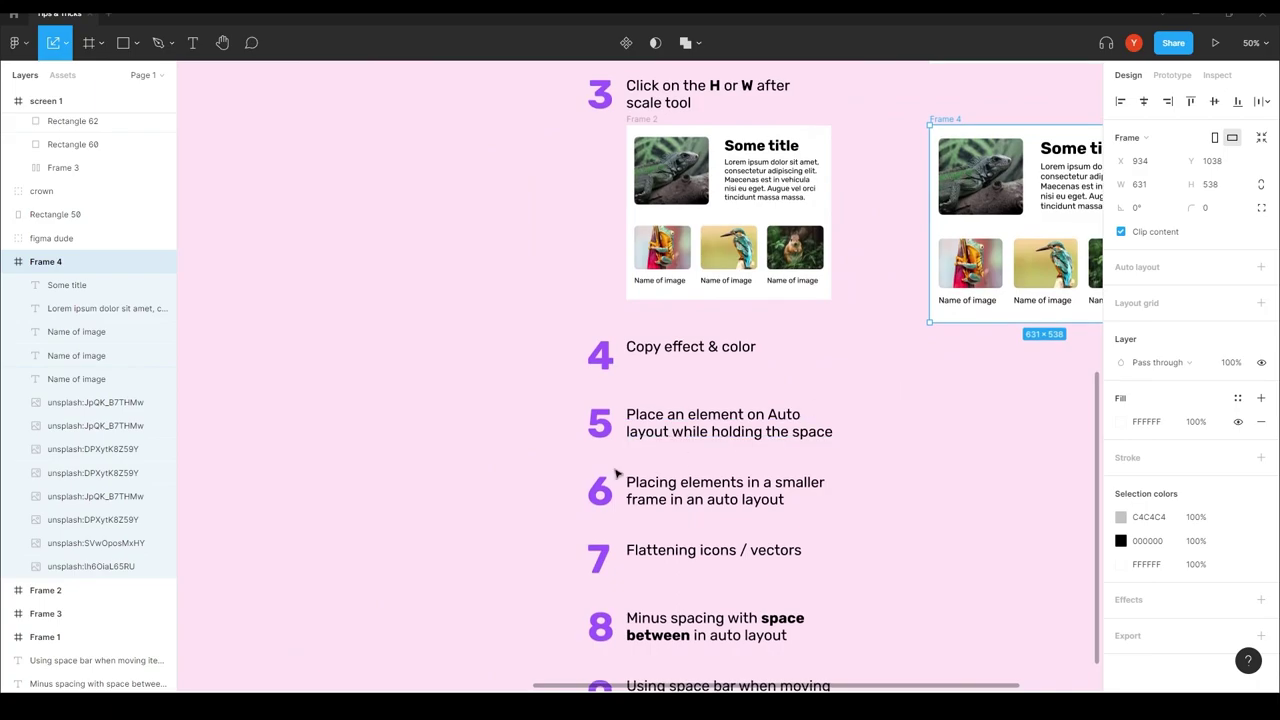
pyautogui.hscroll(5, 771, 420)
pyautogui.scroll(2, 771, 420)
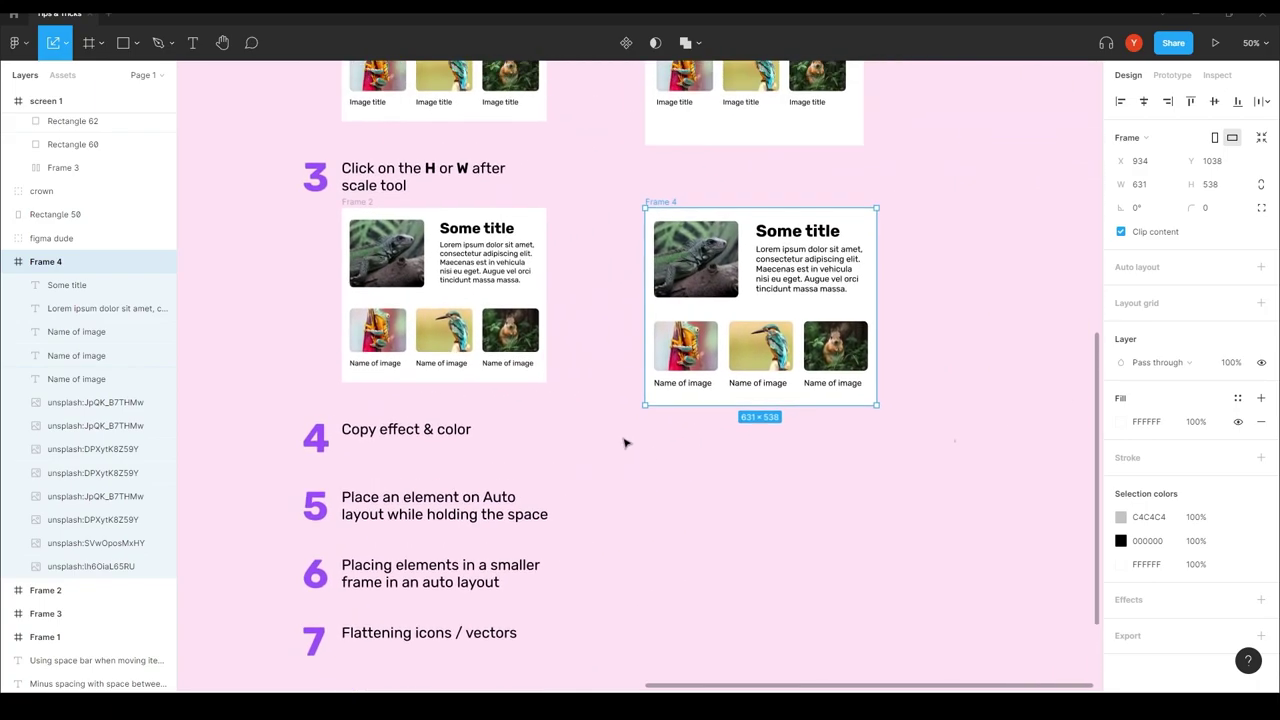
pyautogui.moveTo(205, 536); pyautogui.dragTo(285, 590)
pyautogui.hotkey('shift', '0')
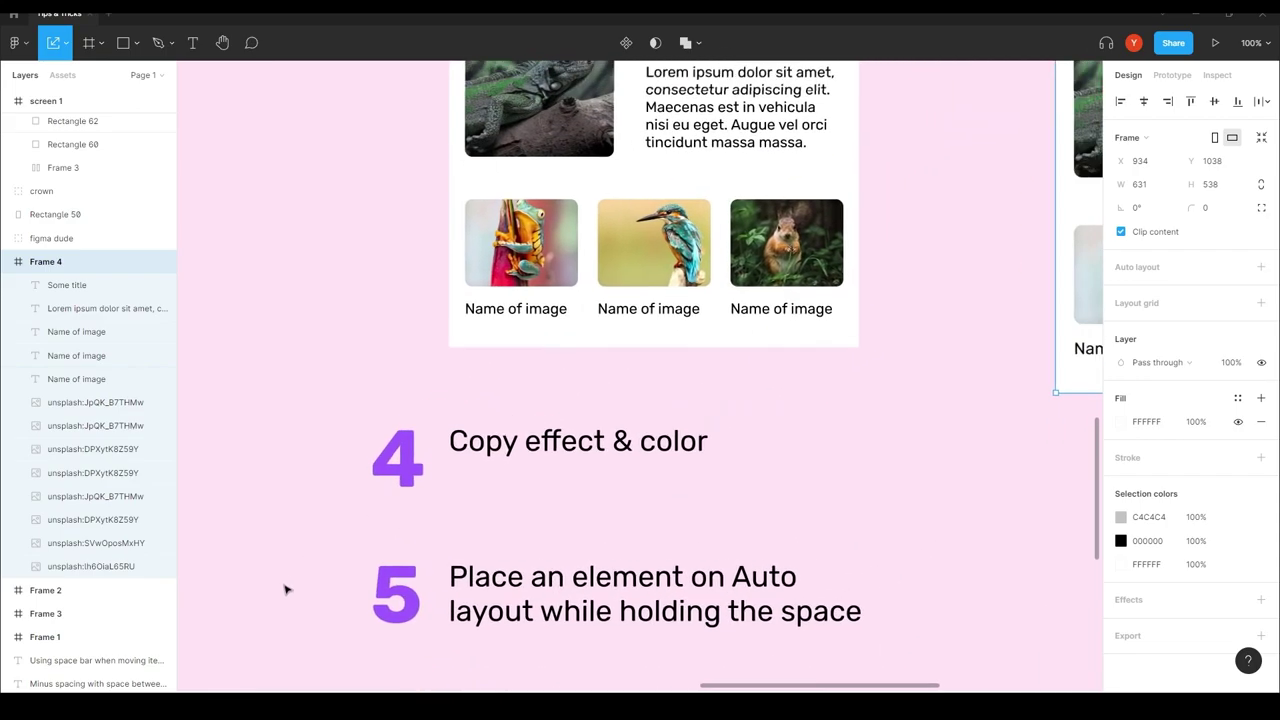
pyautogui.moveTo(372, 330); pyautogui.dragTo(449, 563)
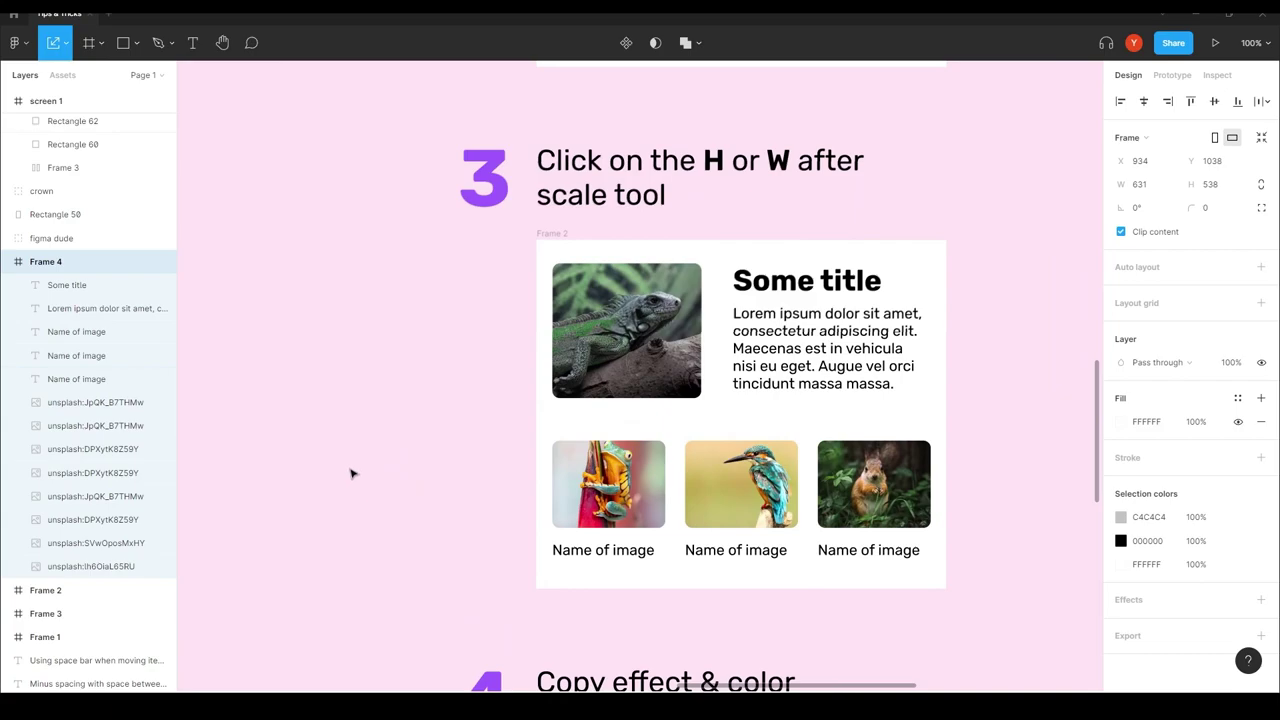
pyautogui.moveTo(436, 451); pyautogui.dragTo(537, 240)
pyautogui.scroll(1, 300, 337)
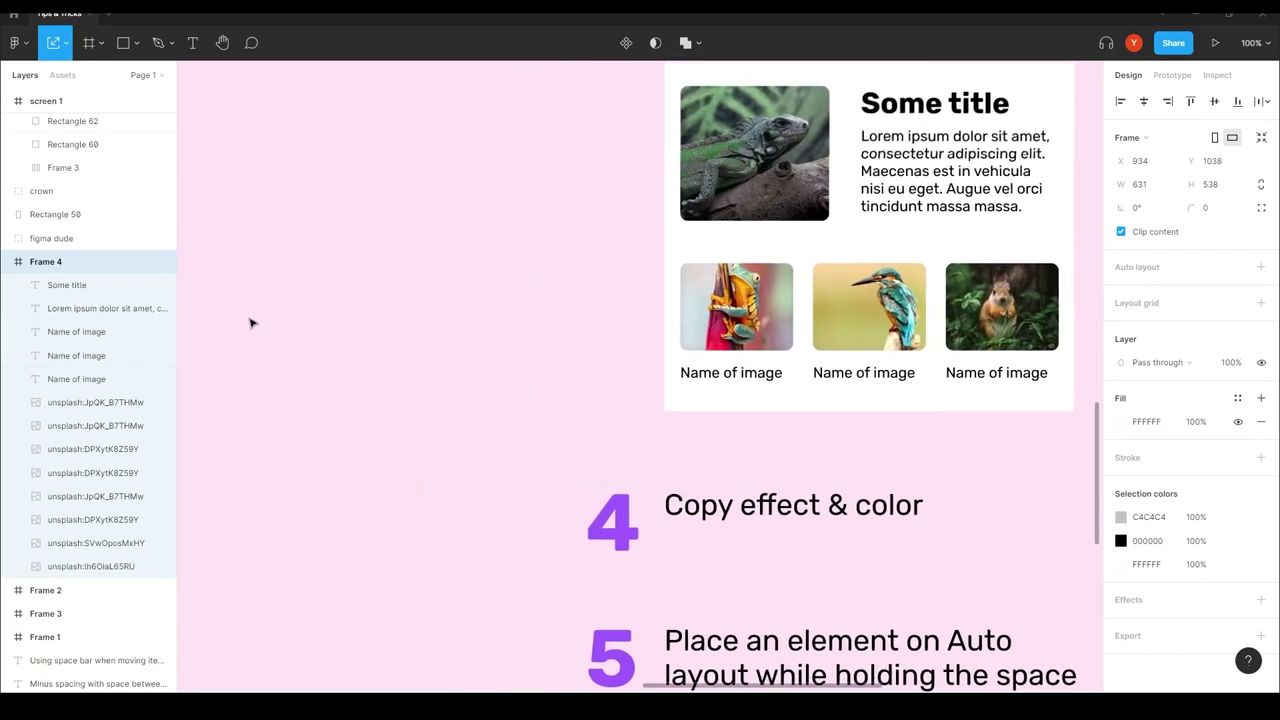
pyautogui.click(117, 56)
# - Draw a 337×190 rectangle with white FFFFFF fill and corner radius 20
pyautogui.moveTo(271, 305); pyautogui.dragTo(518, 444)
pyautogui.click(1121, 303)
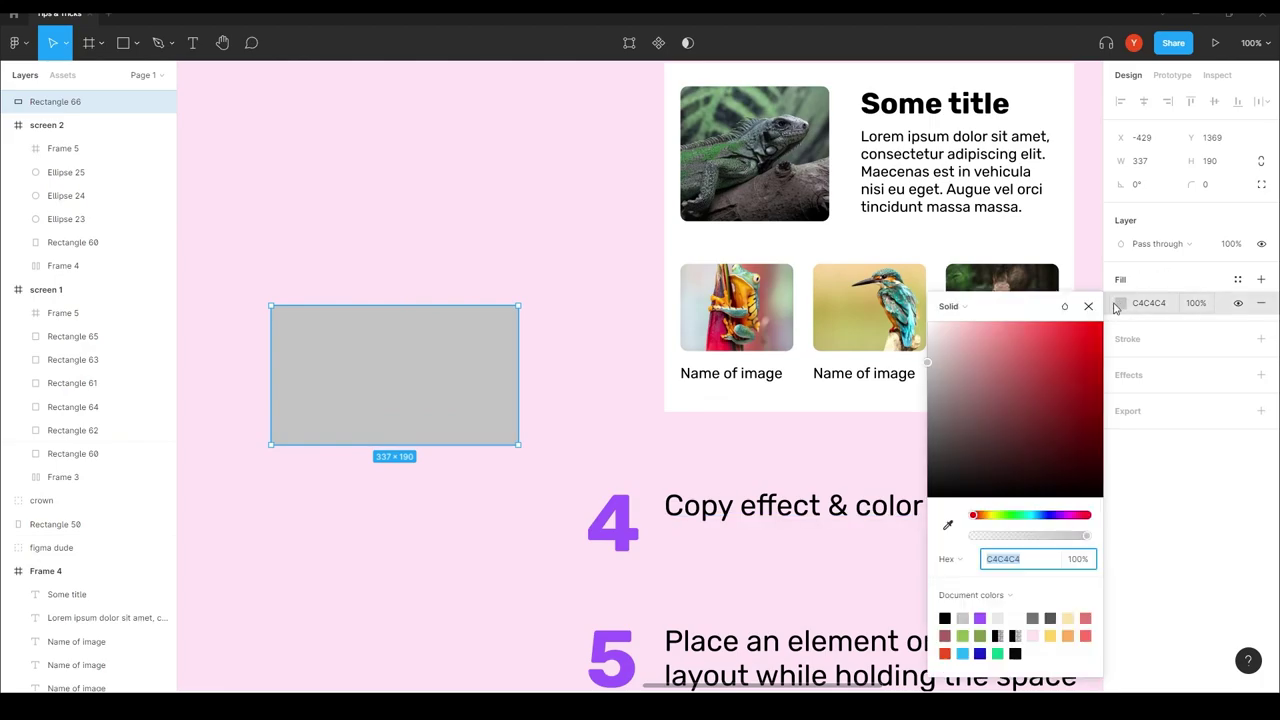
pyautogui.write('FFFFFF')
pyautogui.press('Return')
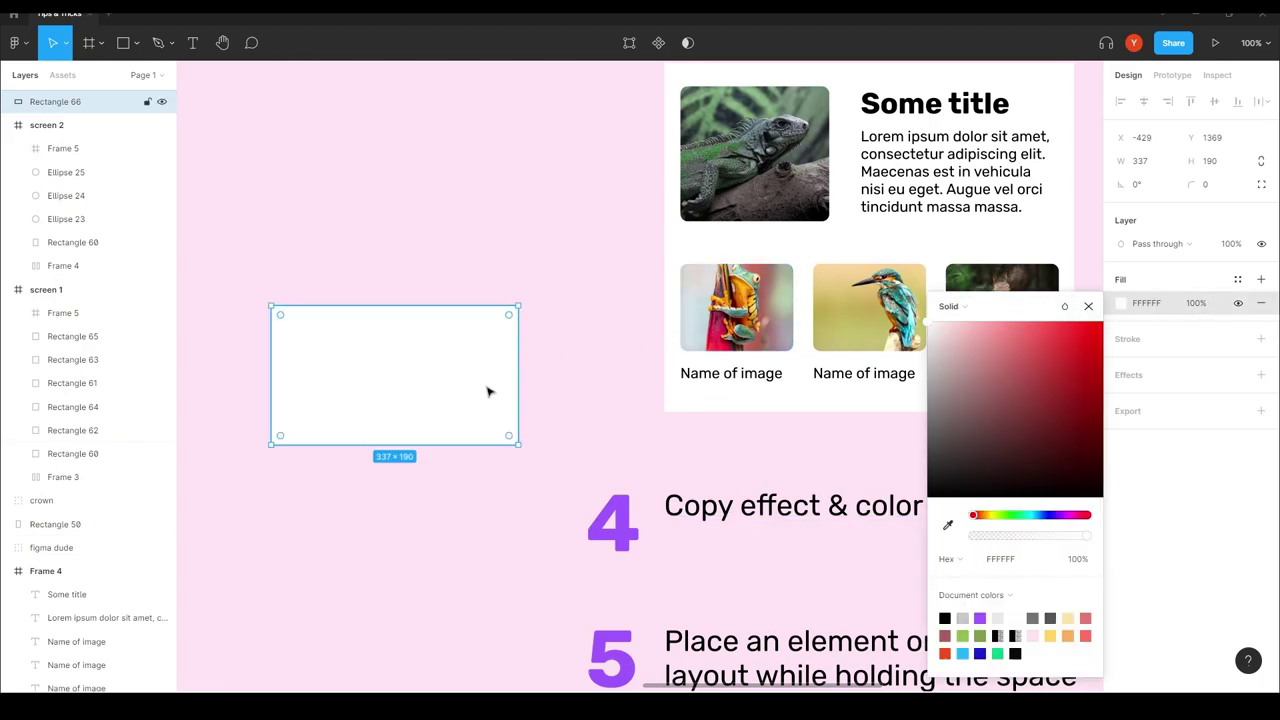
pyautogui.click(1206, 185)
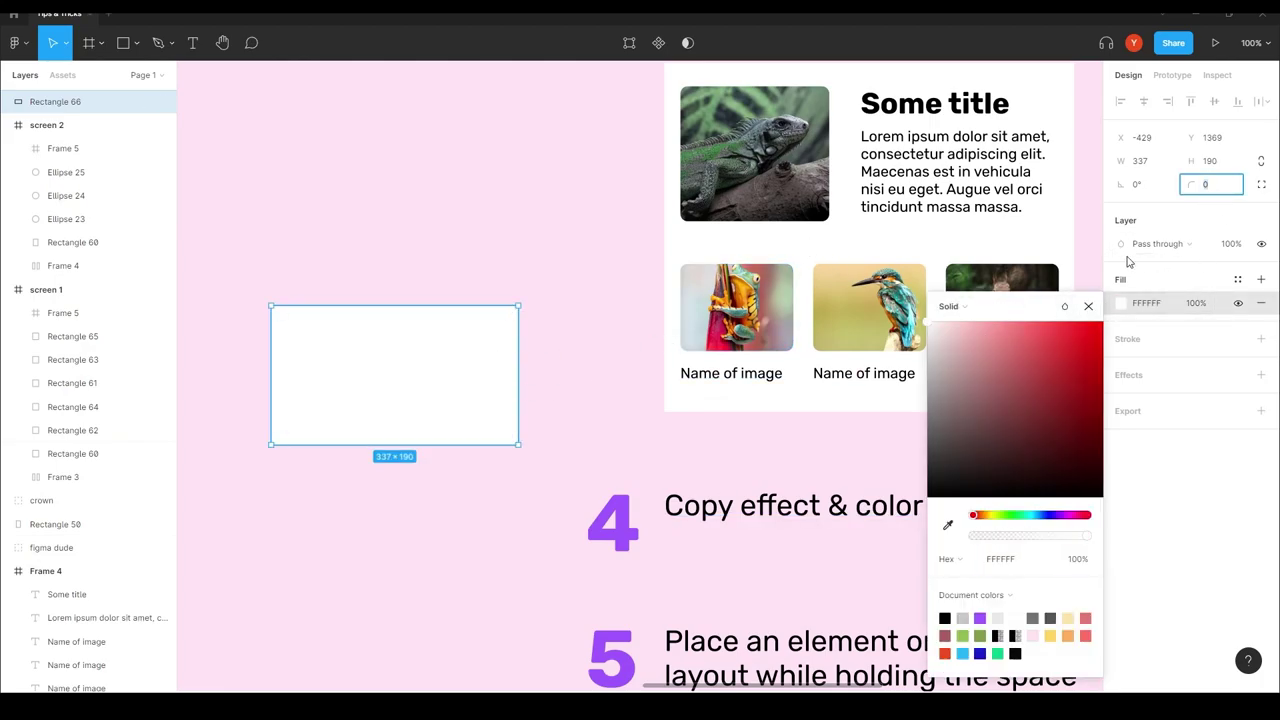
pyautogui.press('Return')
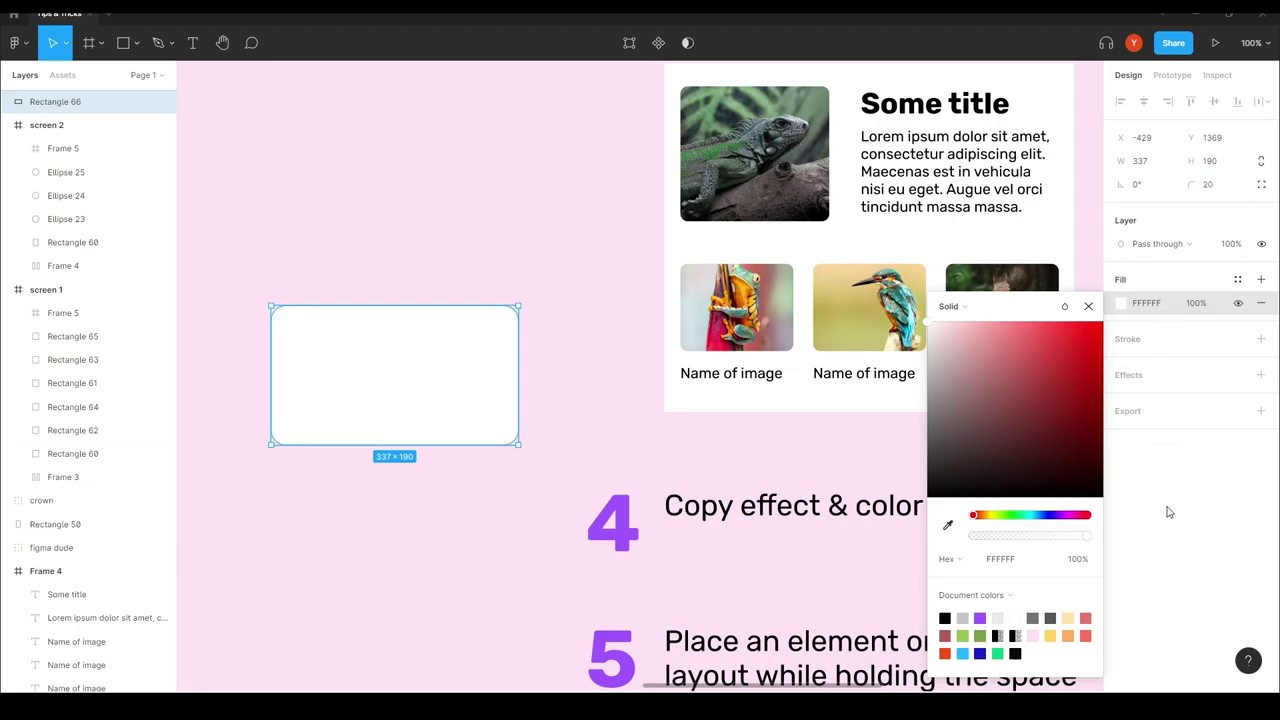
# - Add a drop shadow to the rectangle with blur 20 and 16% opacity
pyautogui.click(1260, 375)
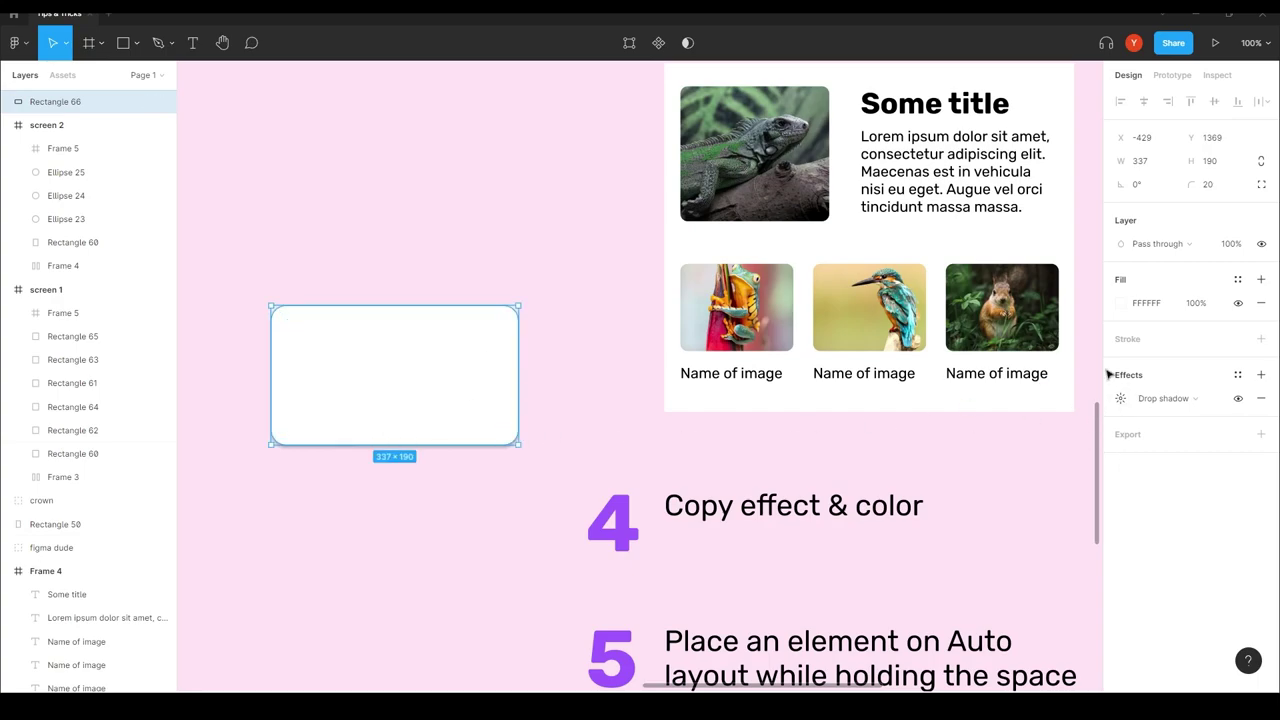
pyautogui.click(1120, 398)
pyautogui.press('Tab')
pyautogui.press('Tab')
pyautogui.press('Tab')
pyautogui.press('Tab')
pyautogui.press('Tab')
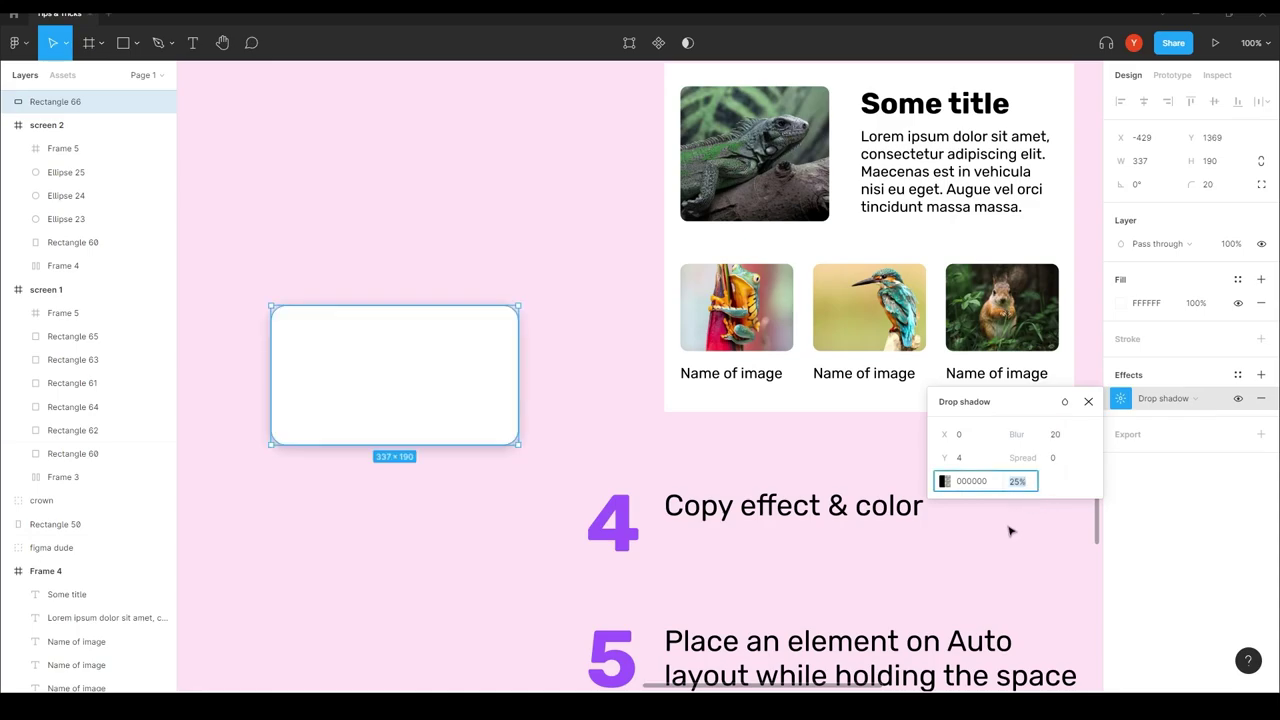
pyautogui.write('18')
pyautogui.press('Return')
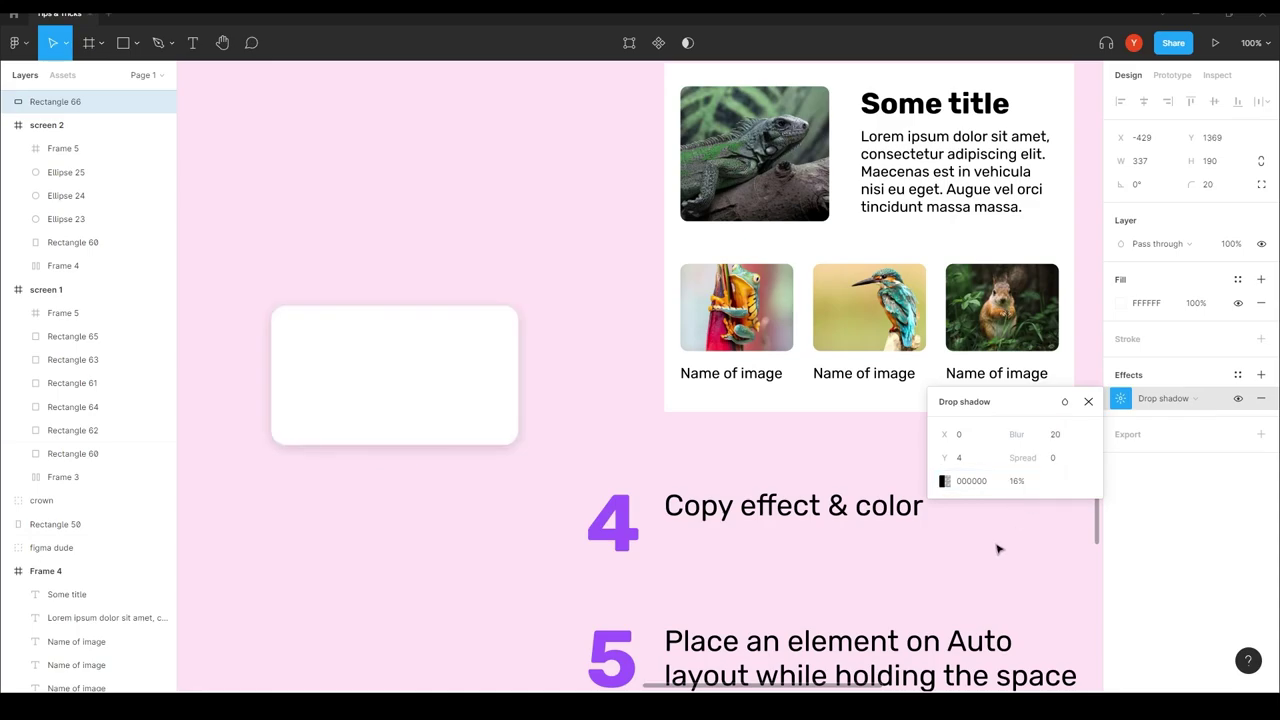
pyautogui.click(256, 246)
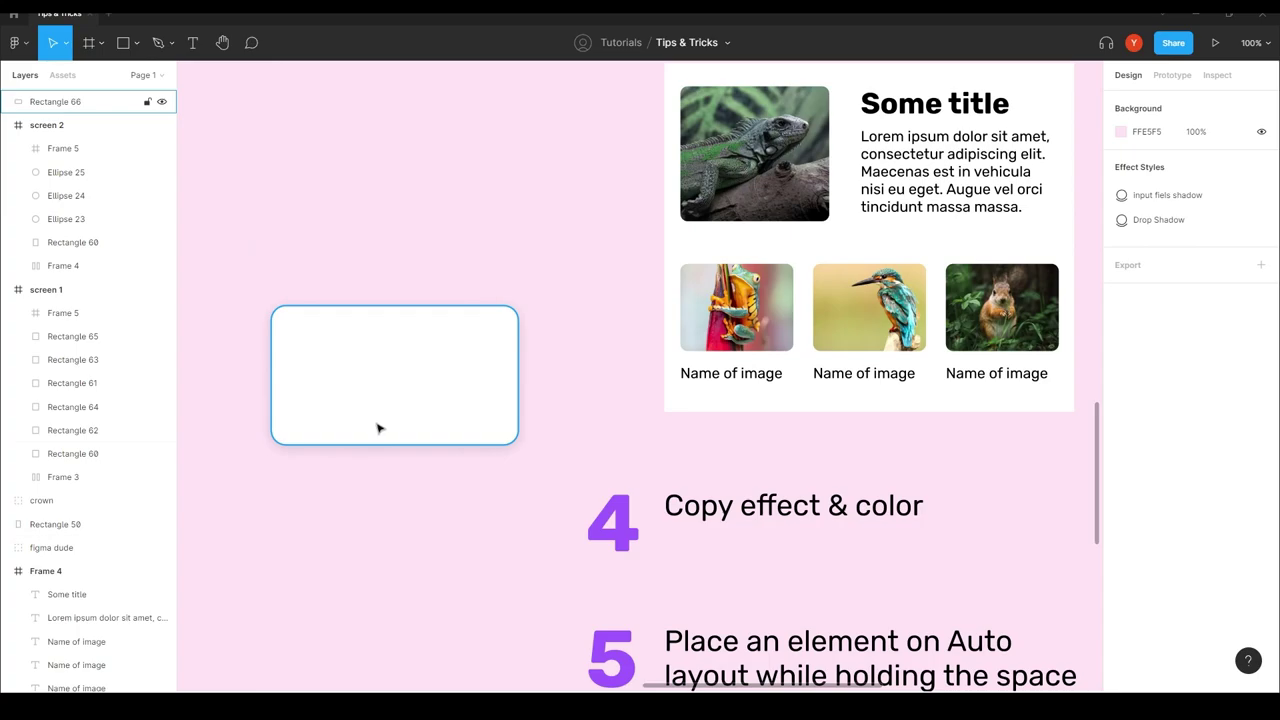
# - Copy the white rectangle's properties via Copy/Paste as > Copy properties
pyautogui.rightClick(364, 341)
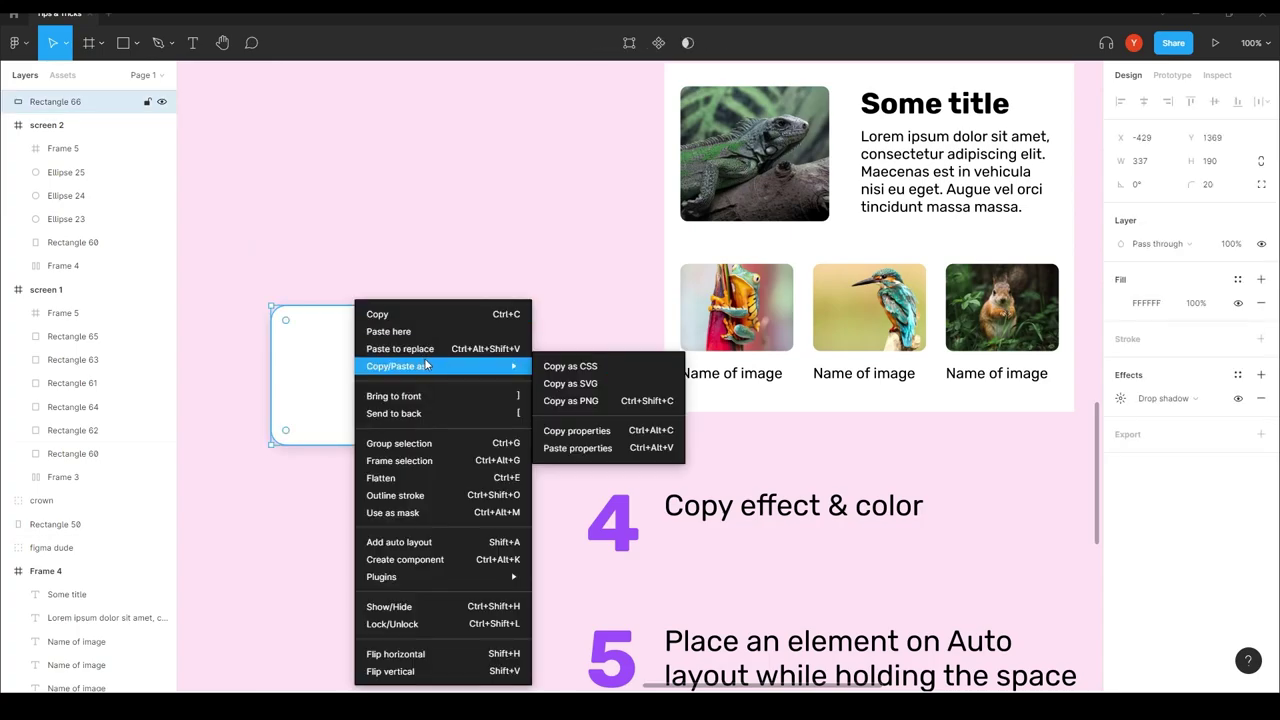
pyautogui.moveTo(439, 374)
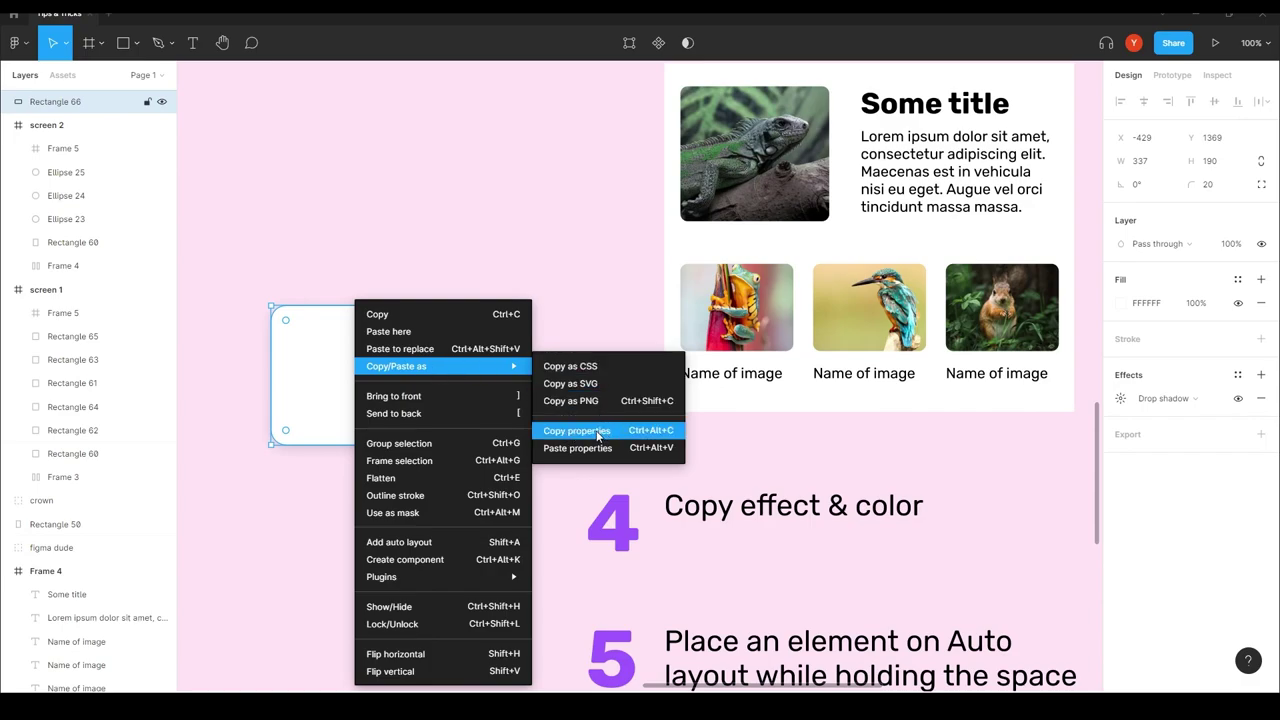
pyautogui.click(421, 216)
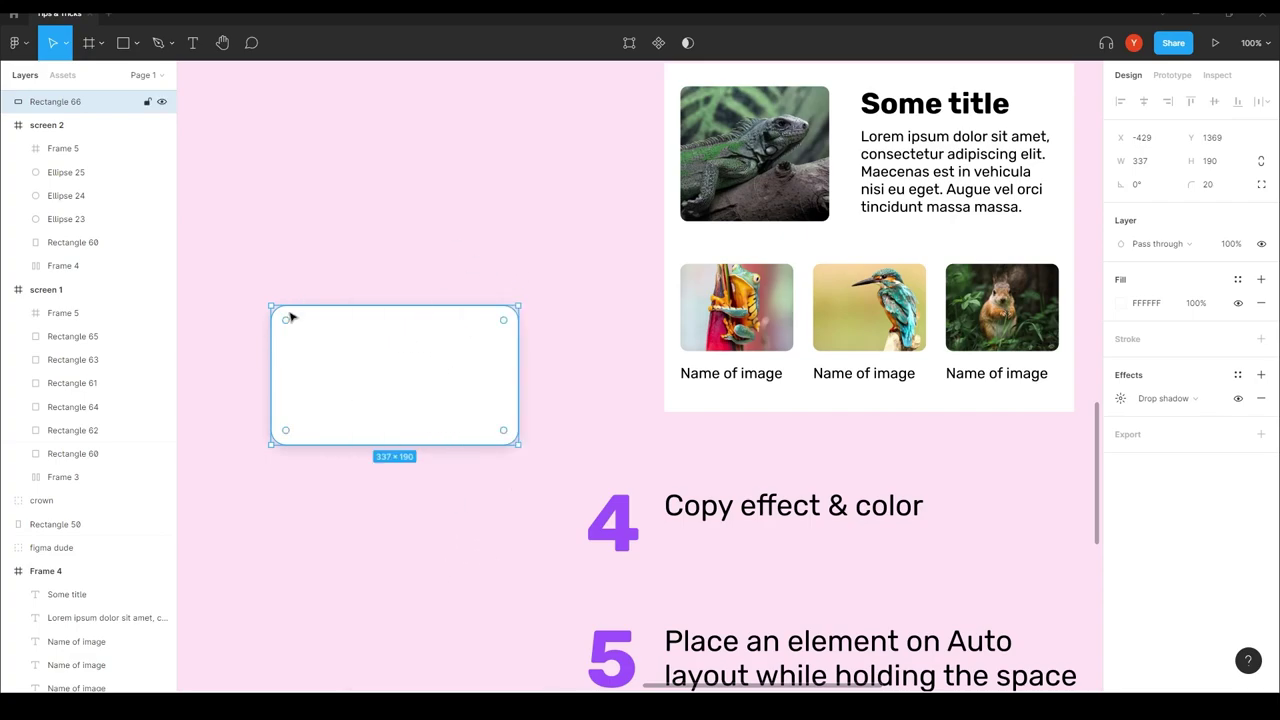
pyautogui.click(225, 390)
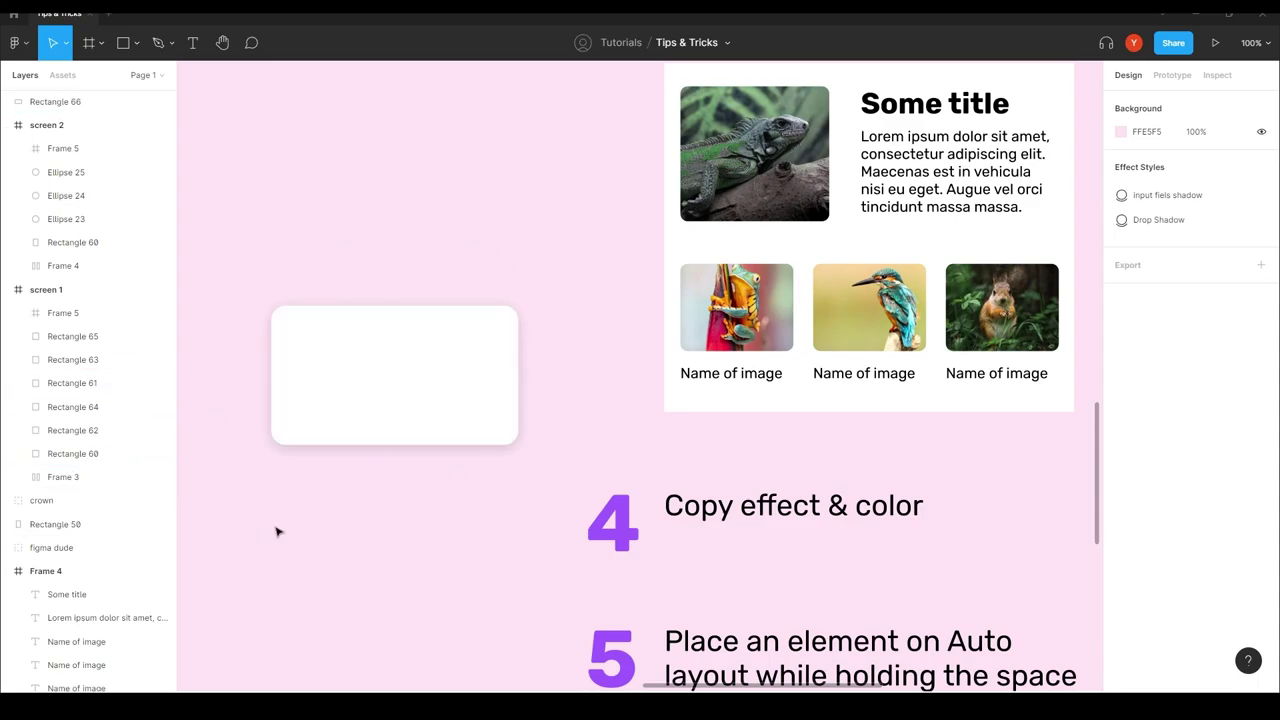
# - Inspect the rectangle's drop shadow, then bring the step 3 card into view and select Frame 2
pyautogui.click(460, 405)
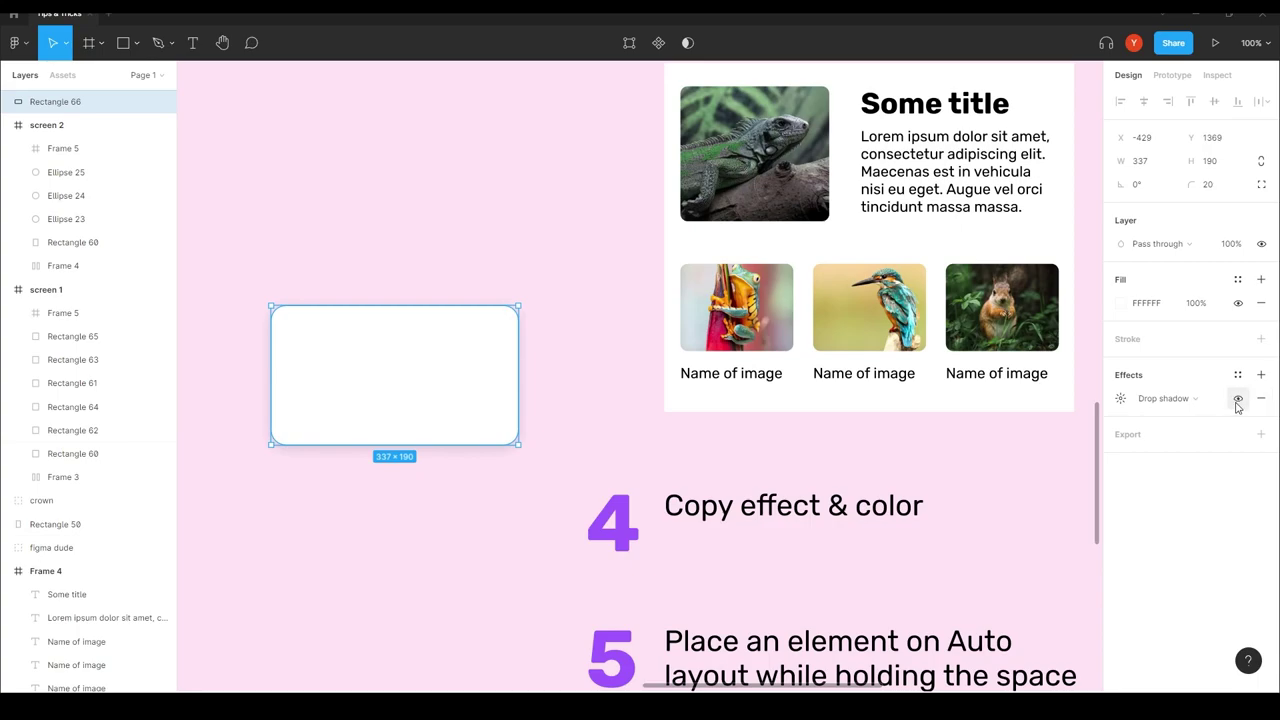
pyautogui.click(1110, 400)
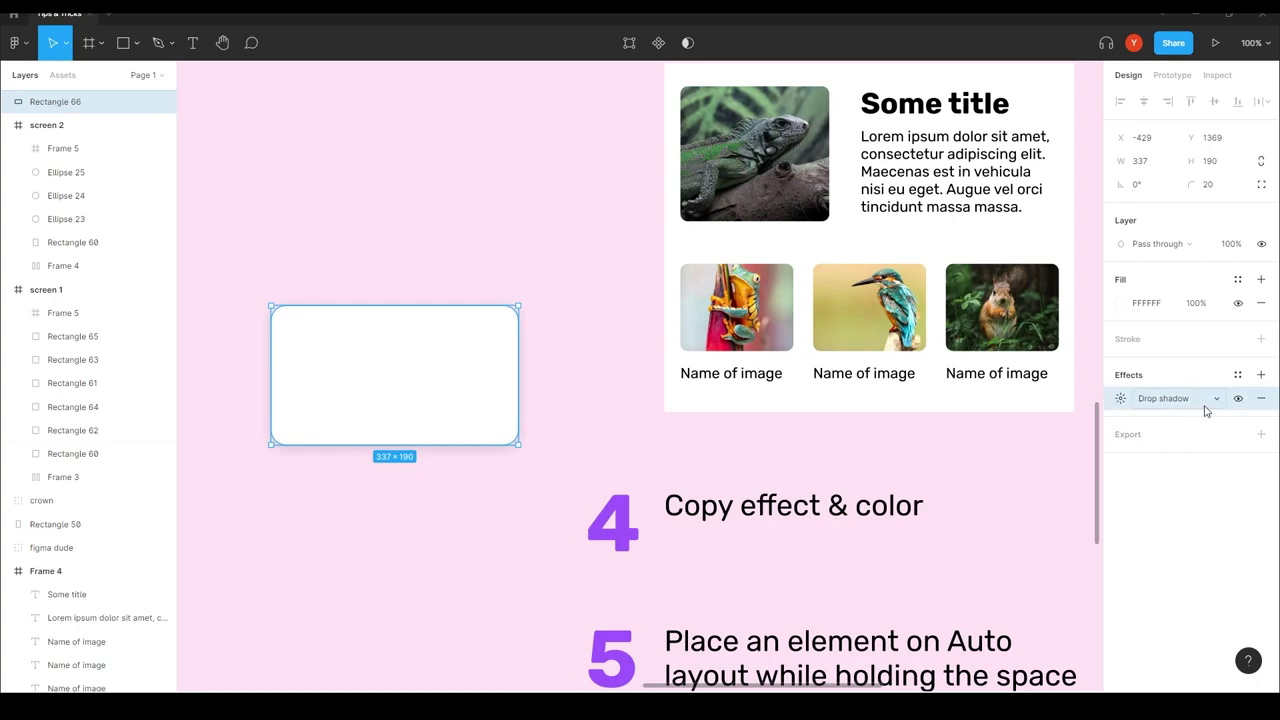
pyautogui.click(1146, 358)
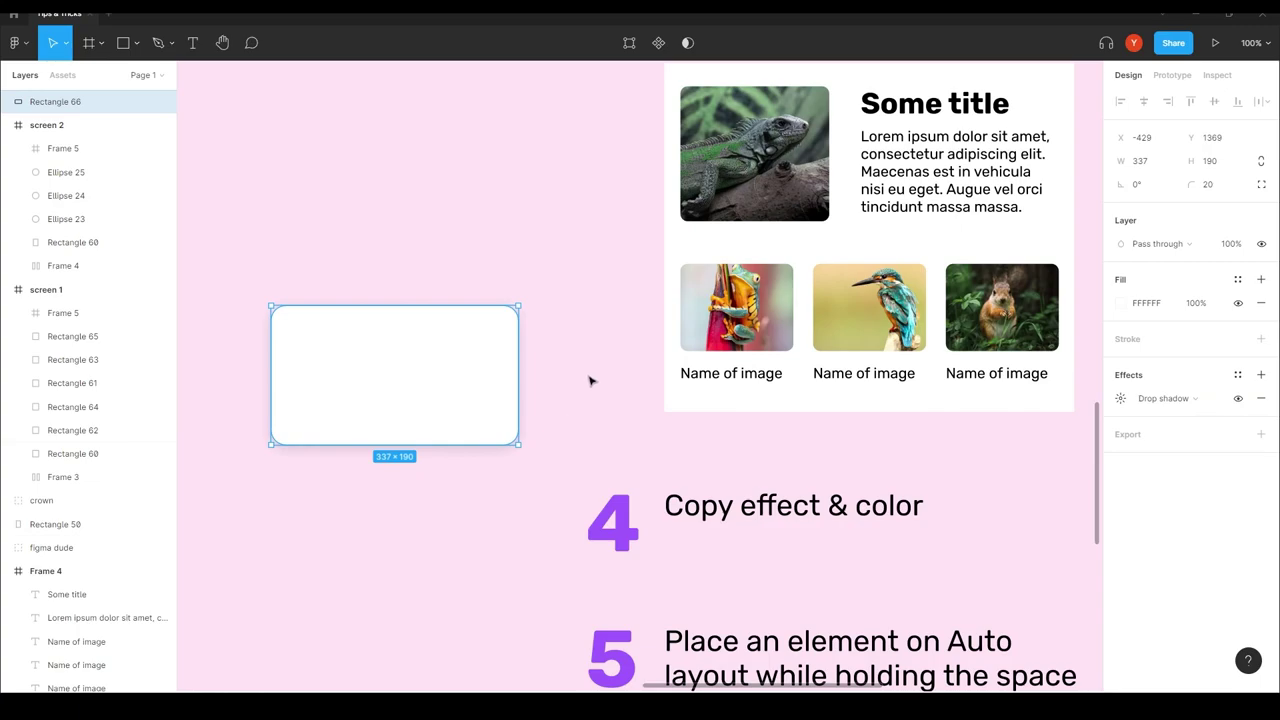
pyautogui.moveTo(591, 380); pyautogui.dragTo(460, 529)
pyautogui.click(547, 208)
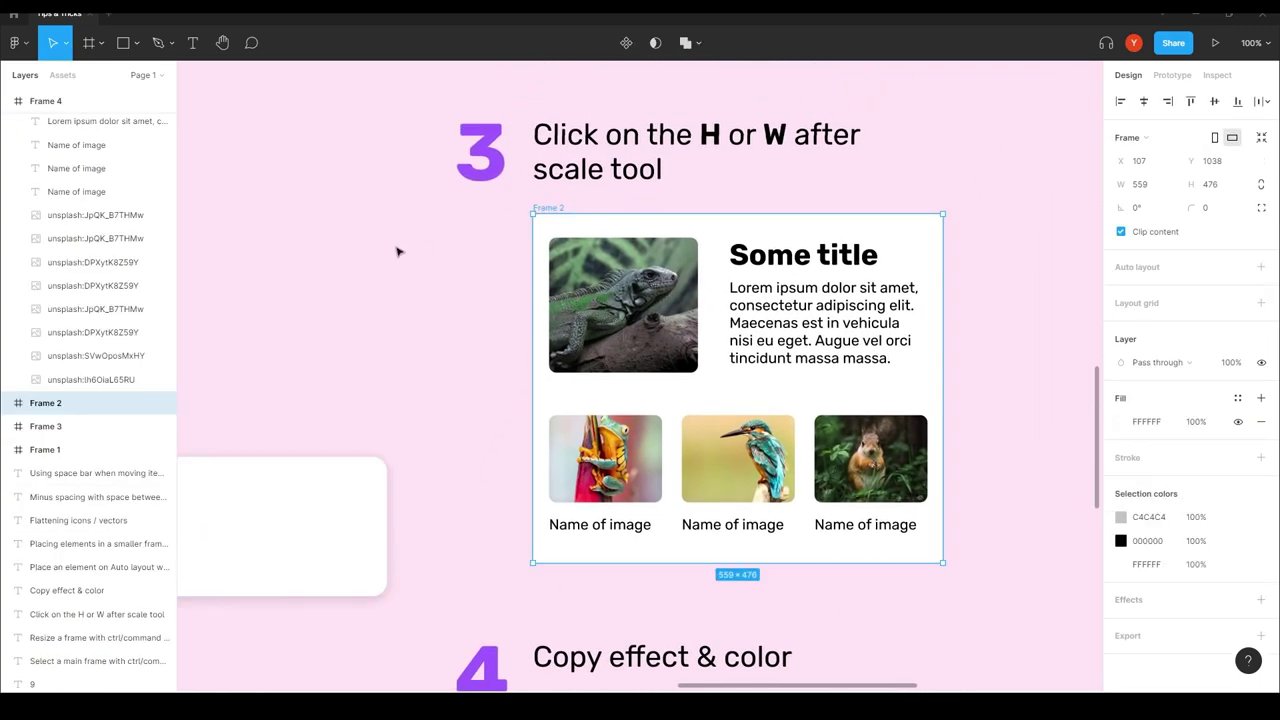
# - Undo the accidental paste onto Frame 2
pyautogui.hotkey('ctrl', 'v')
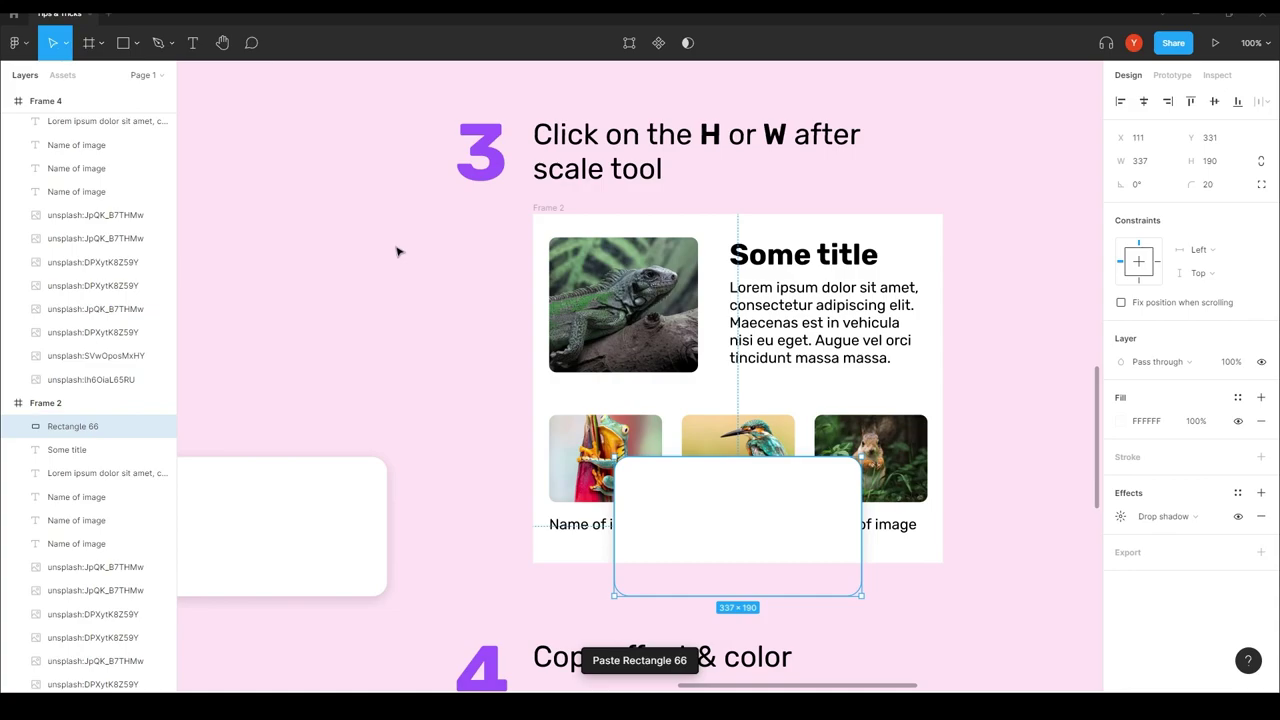
pyautogui.hotkey('ctrl', 'z')
pyautogui.click(306, 363)
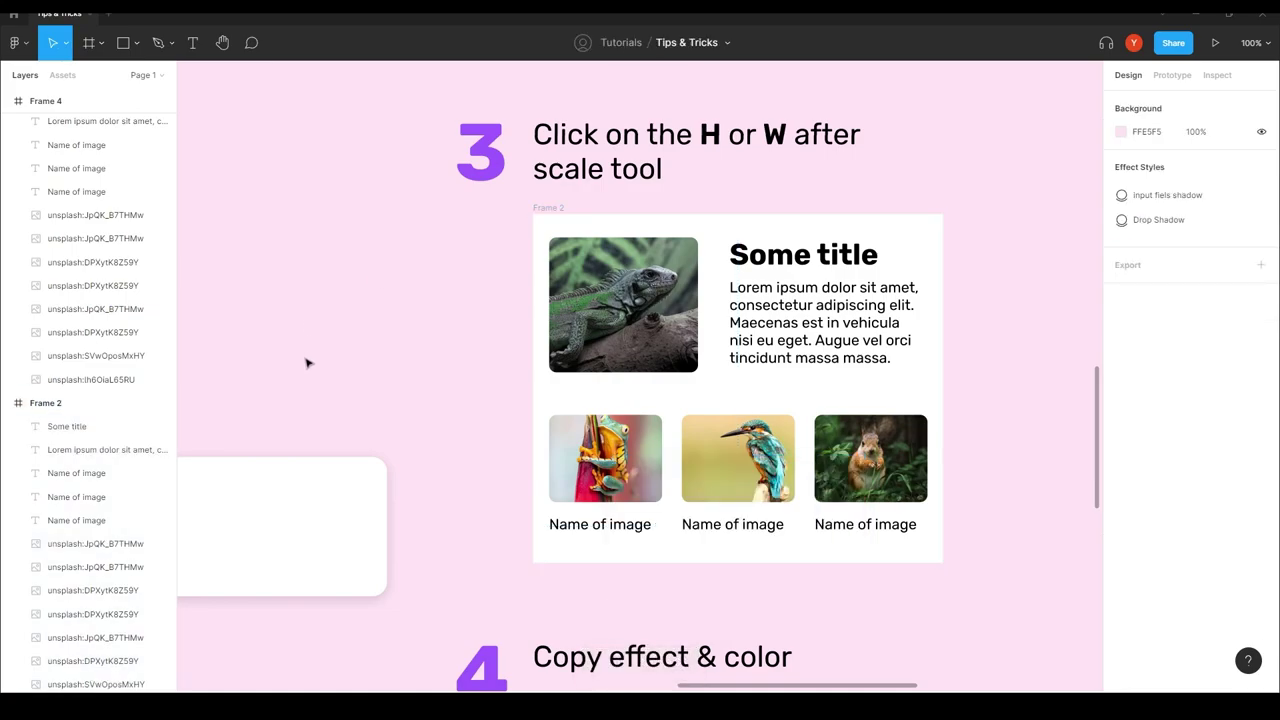
# - Copy the white rectangle's drop shadow and paste it onto Frame 2
pyautogui.scroll(-2, 460, 414)
pyautogui.hscroll(-3, 460, 414)
pyautogui.click(460, 414)
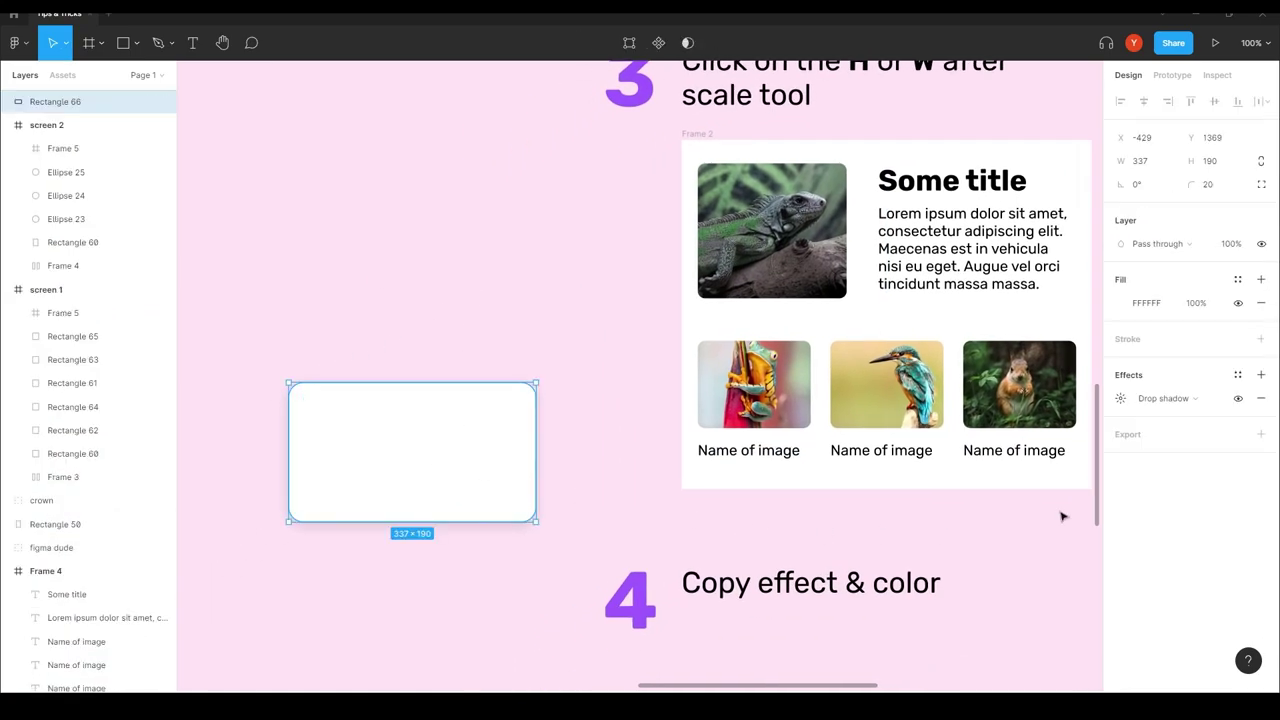
pyautogui.click(1108, 399)
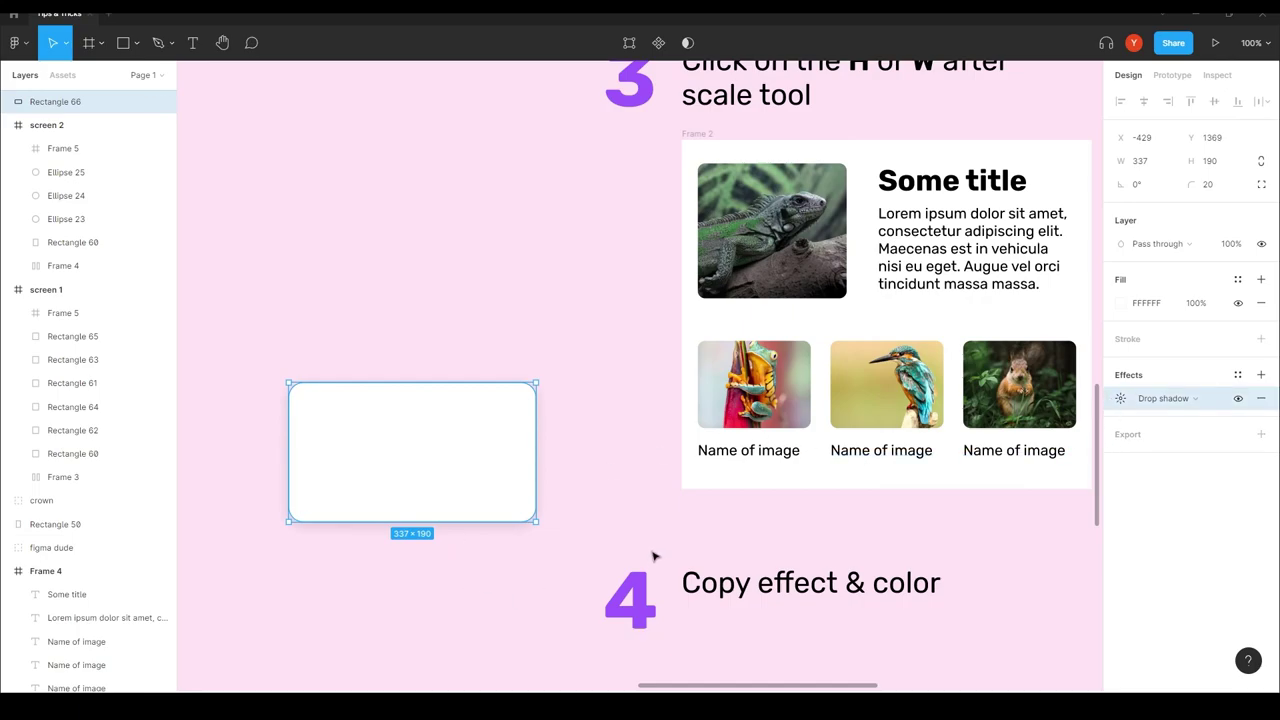
pyautogui.click(540, 311)
pyautogui.hscroll(5, 540, 311)
pyautogui.scroll(1, 540, 311)
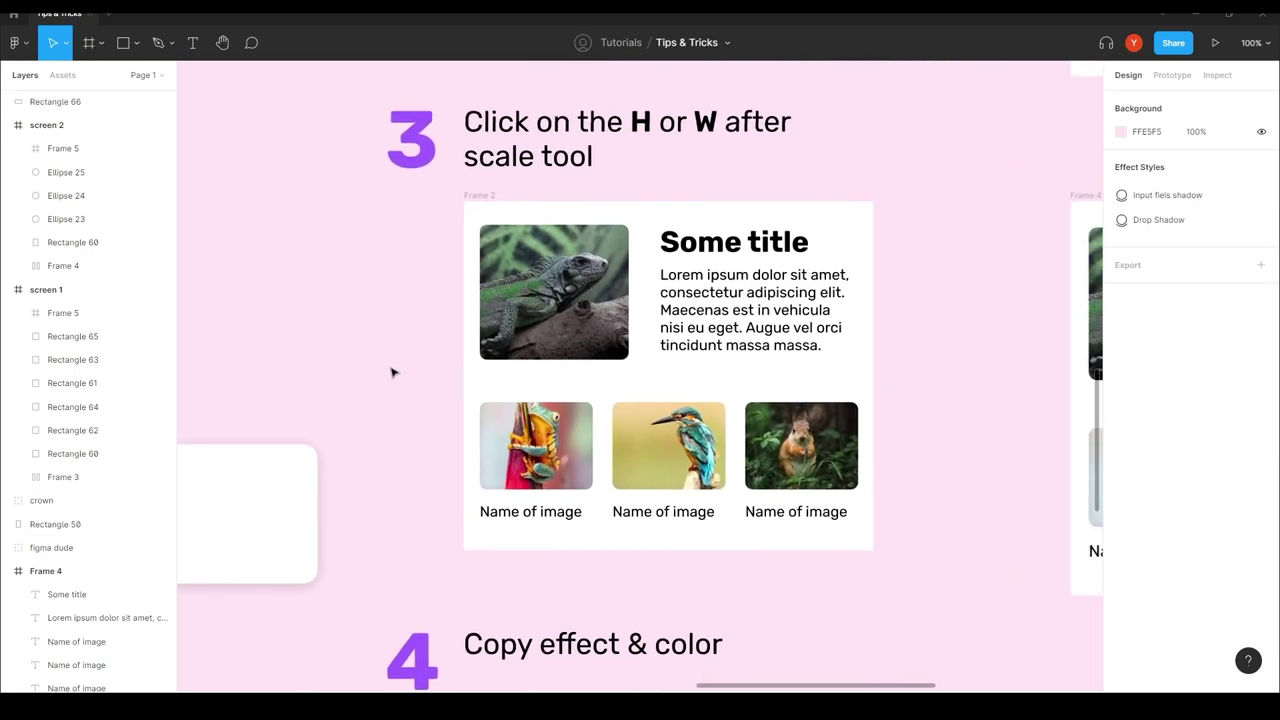
pyautogui.click(465, 198)
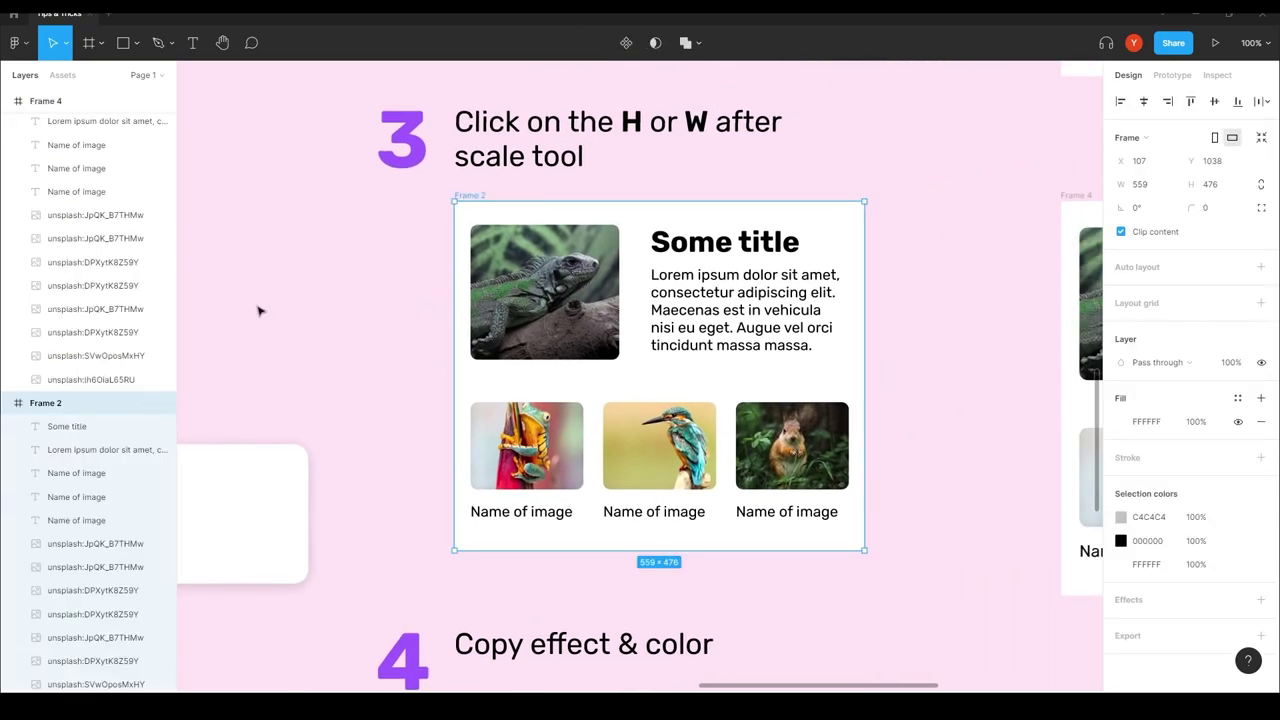
pyautogui.hotkey('ctrl', 'alt', 'v')
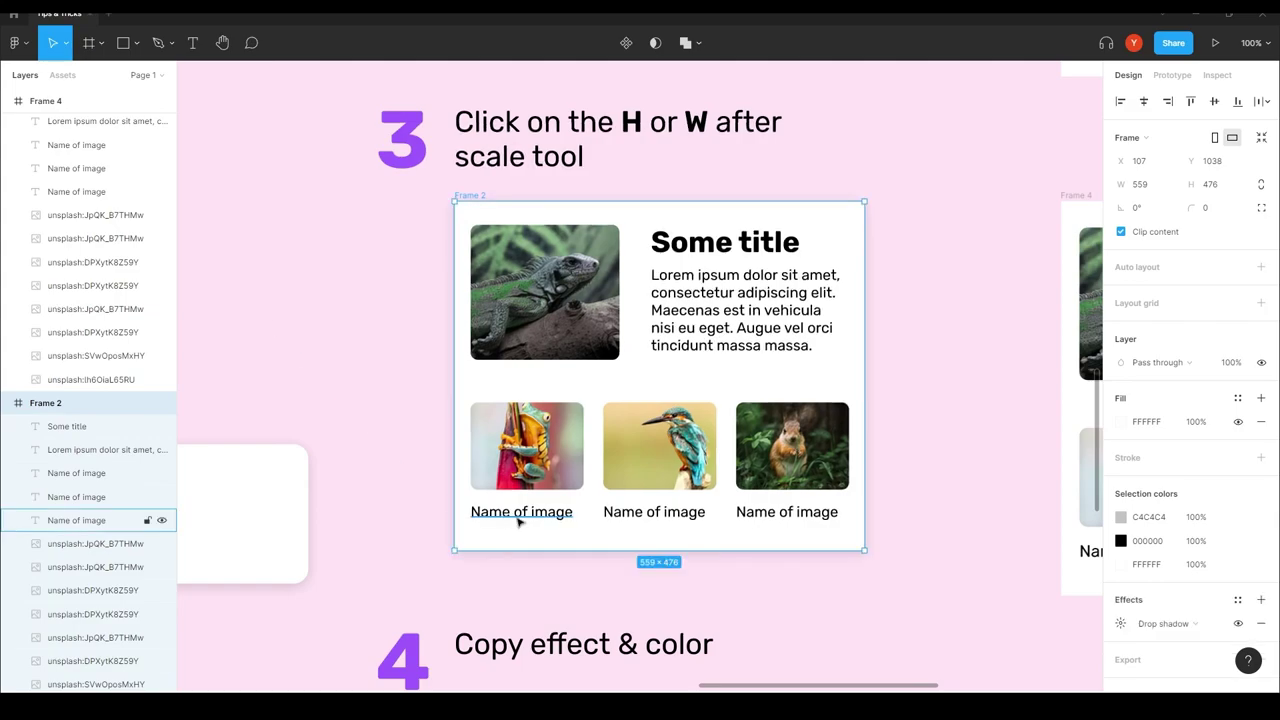
# - Draw a 209×193 rectangle left of the step 3 card and fill it orange FFAE4E
pyautogui.hscroll(-5, 625, 437)
pyautogui.scroll(2, 625, 437)
pyautogui.hscroll(-3, 625, 437)
pyautogui.scroll(1, 625, 437)
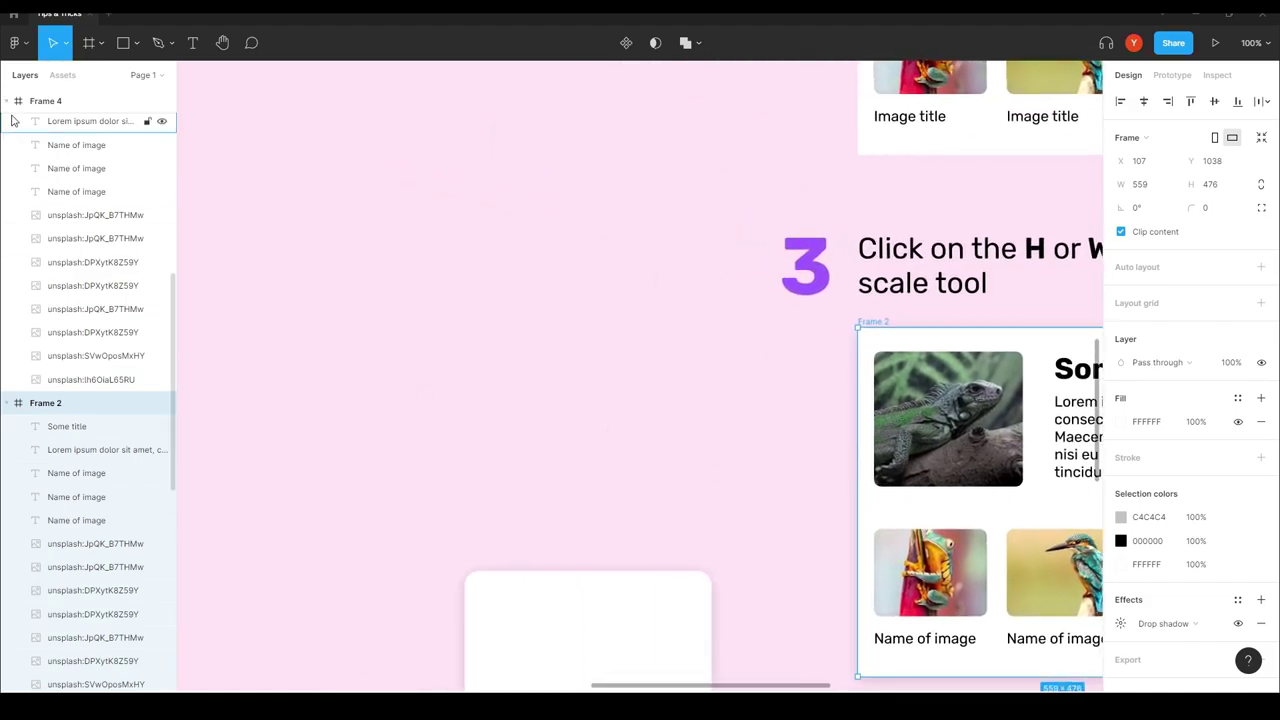
pyautogui.click(123, 43)
pyautogui.moveTo(678, 338); pyautogui.dragTo(523, 478)
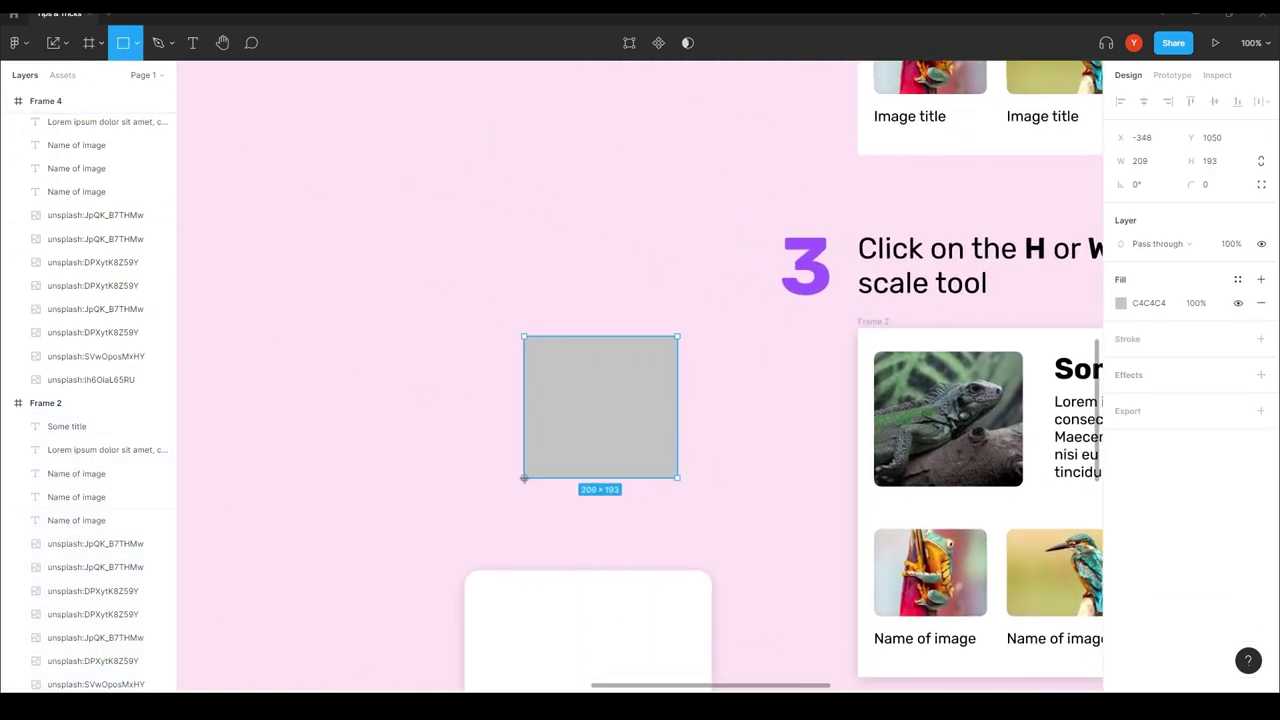
pyautogui.click(1121, 303)
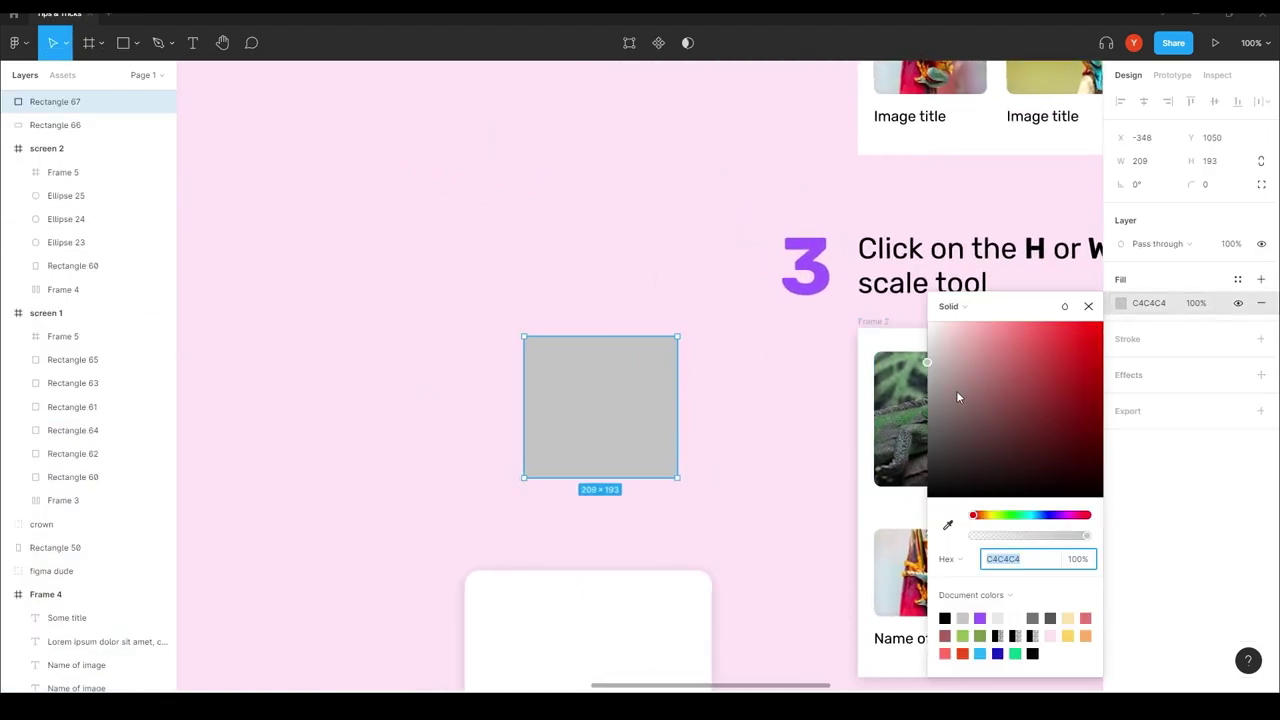
pyautogui.click(983, 515)
pyautogui.moveTo(966, 389)
pyautogui.mouseDown()
pyautogui.moveTo(1020, 314)
pyautogui.moveTo(1048, 321)
pyautogui.mouseUp()
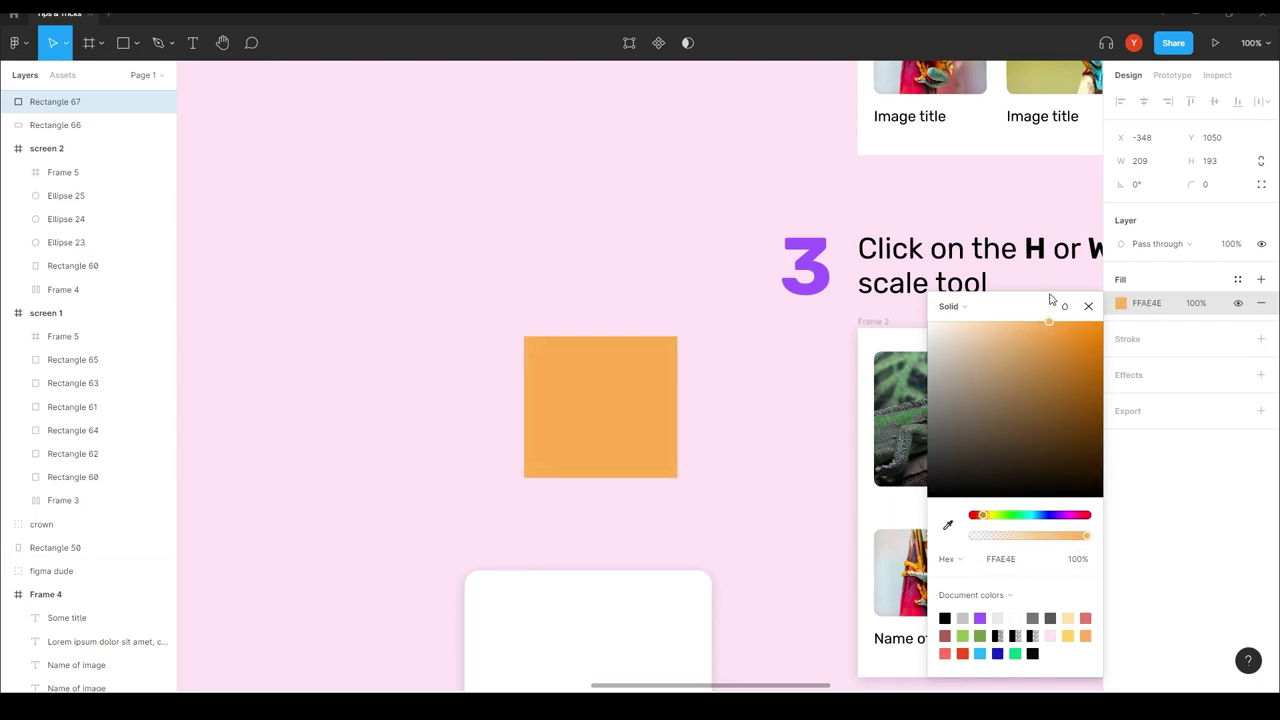
pyautogui.press('Escape')
pyautogui.press('Escape')
# - Paste the copied drop shadow onto the orange square
pyautogui.click(564, 409)
pyautogui.hotkey('ctrl', 'alt', 'v')
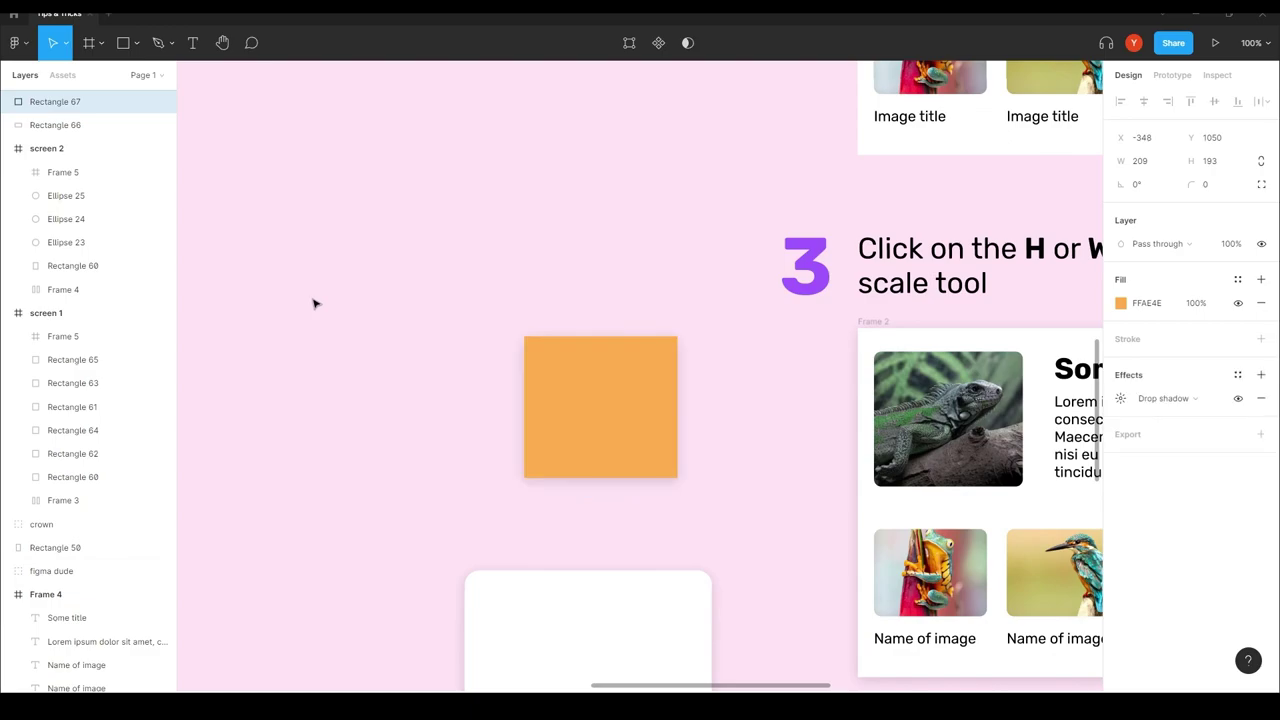
pyautogui.click(340, 357)
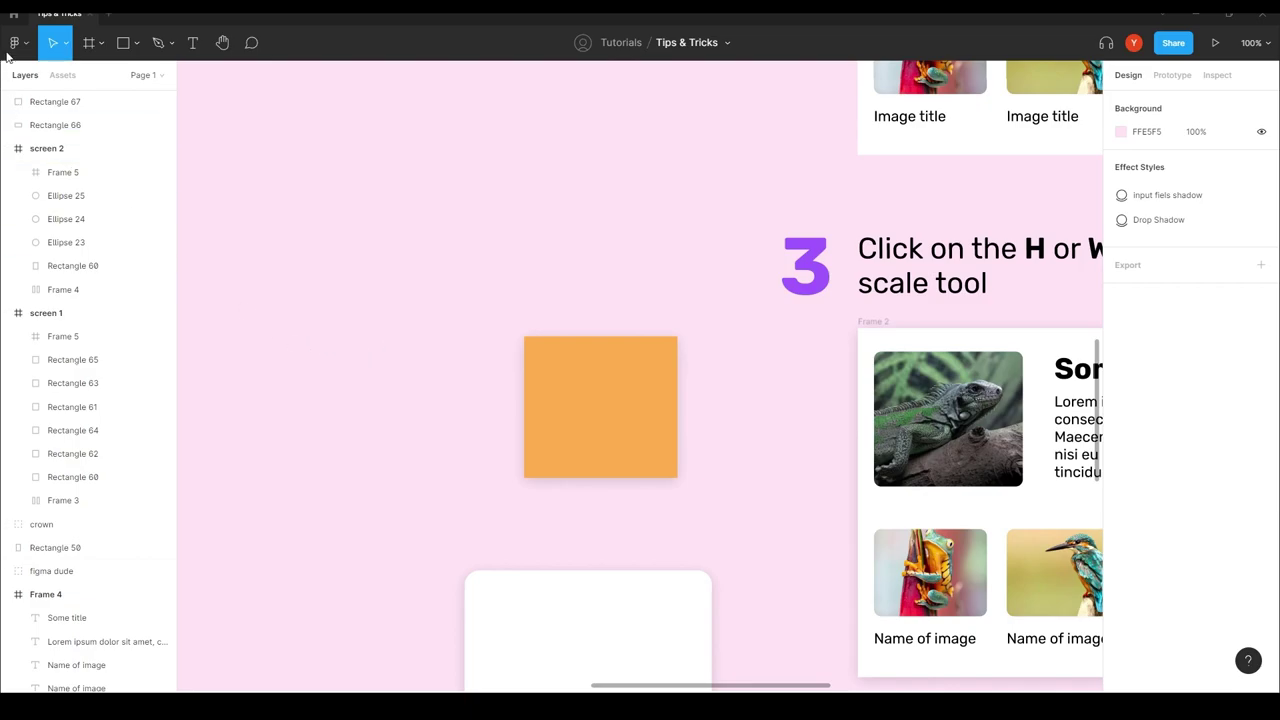
# - Draw a 165×165 circle left of the orange square with light blue C2E9FF fill
pyautogui.press('o')
pyautogui.moveTo(428, 378); pyautogui.dragTo(306, 497)
pyautogui.click(1121, 303)
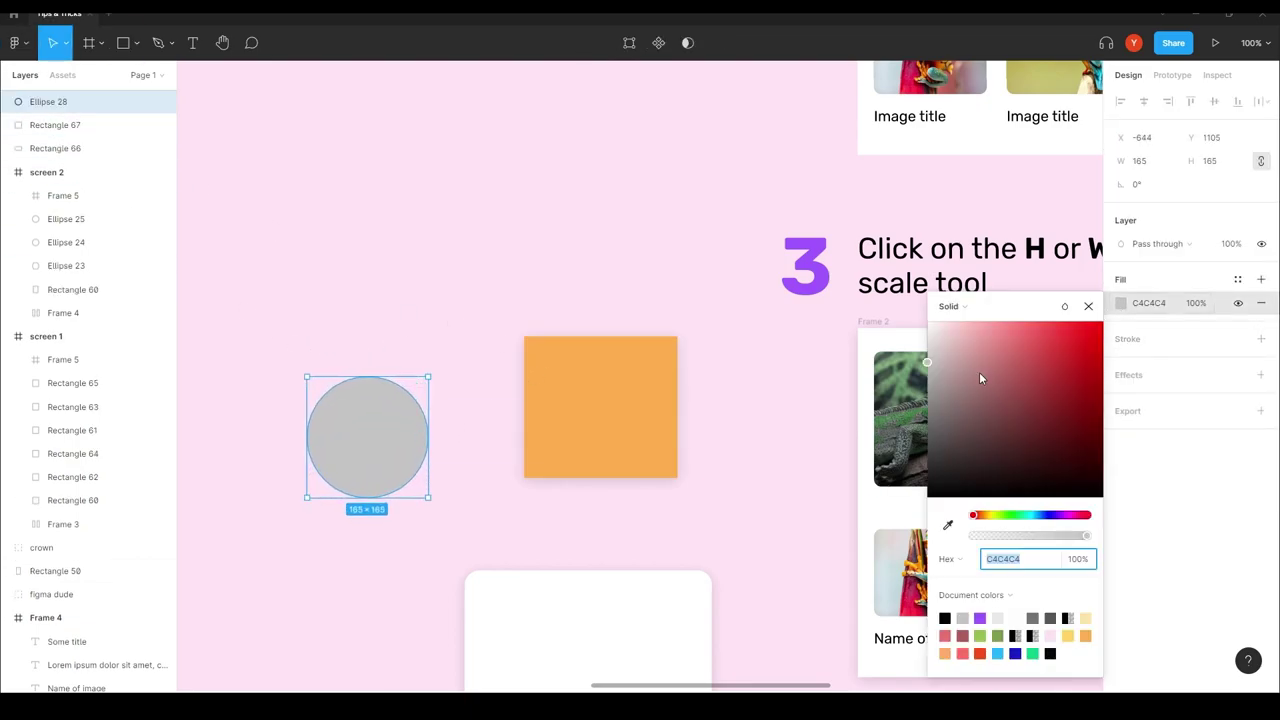
pyautogui.click(1038, 515)
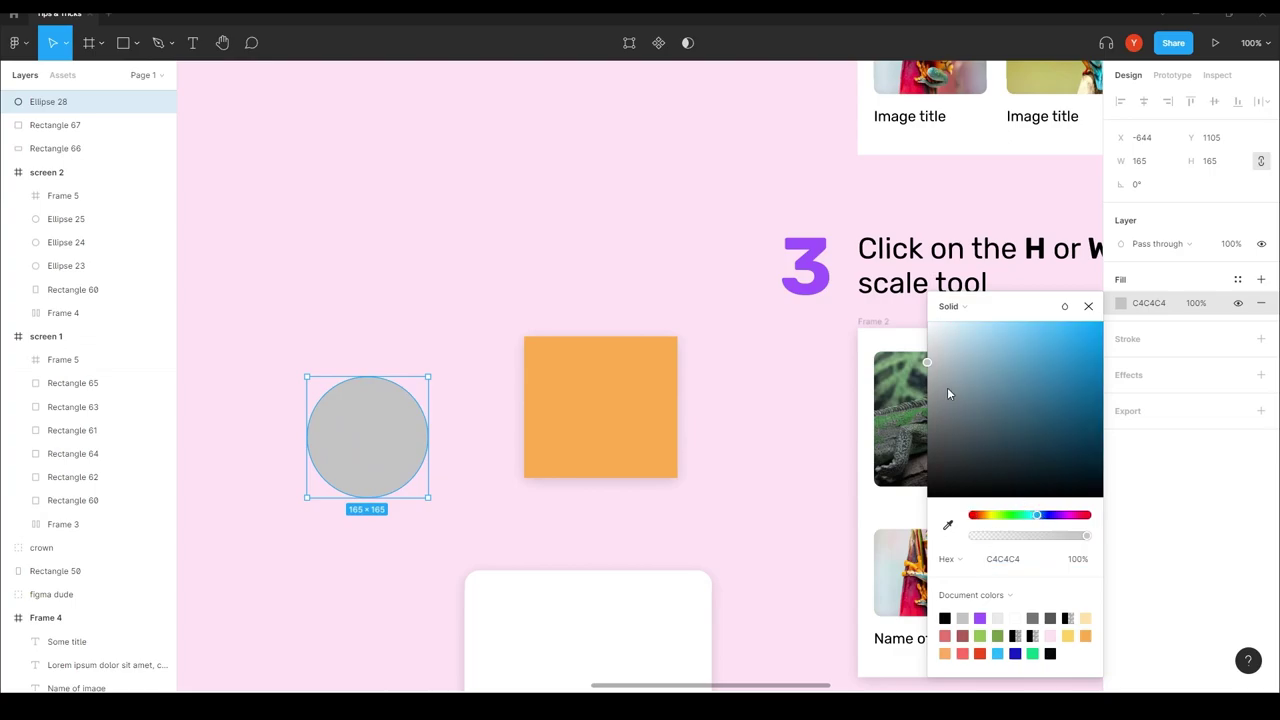
pyautogui.click(969, 321)
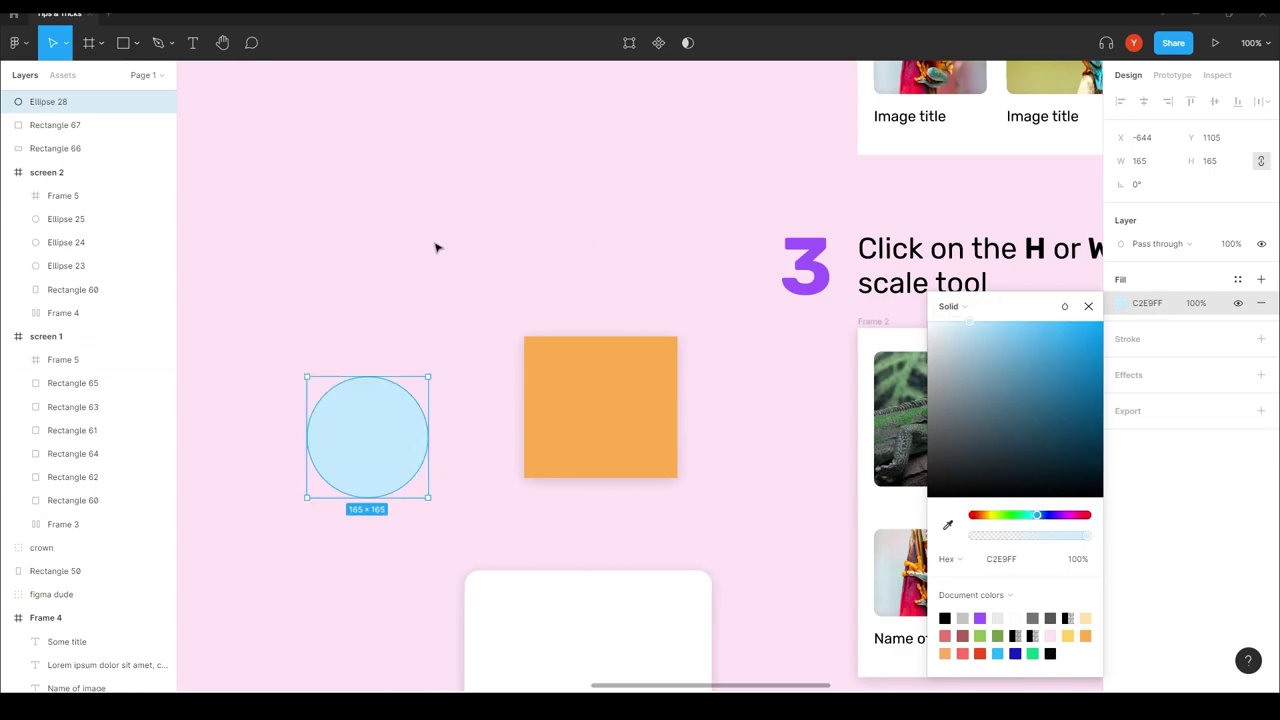
pyautogui.click(254, 414)
pyautogui.click(310, 458)
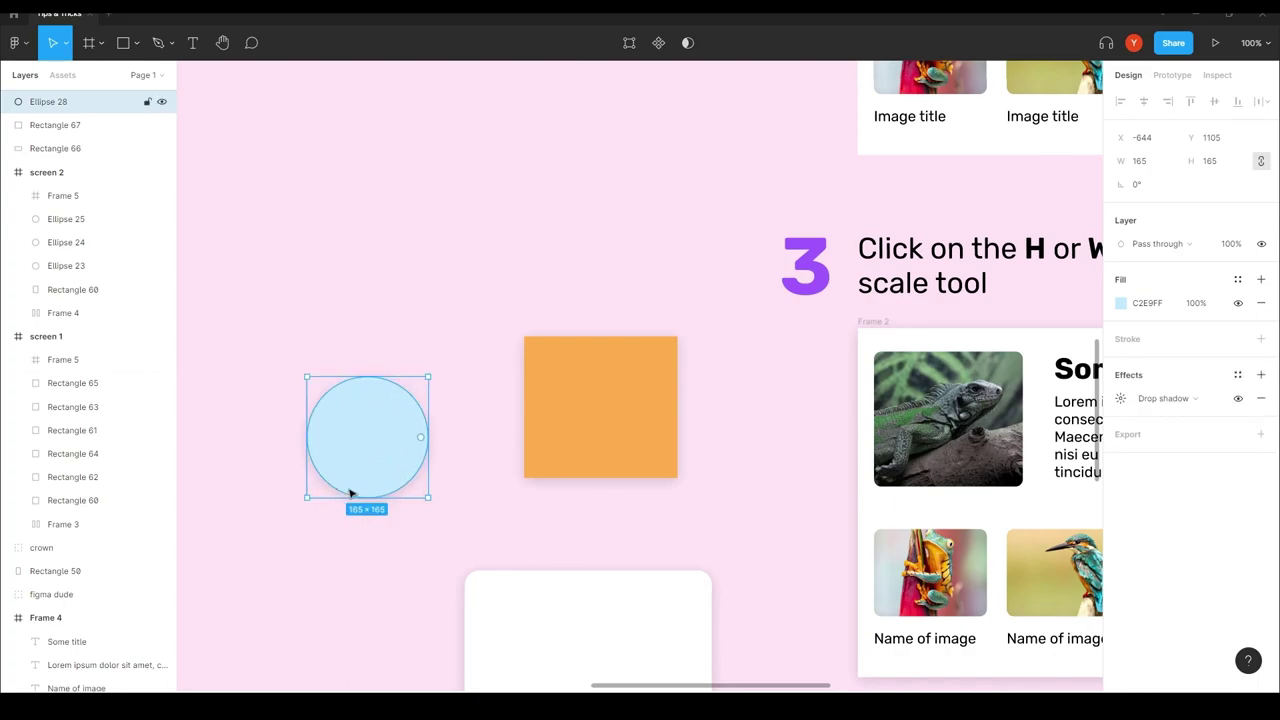
pyautogui.click(408, 308)
# - Copy the circle's C2E9FF fill and paste it onto the orange square
pyautogui.scroll(-4, 386, 517)
pyautogui.scroll(2, 414, 371)
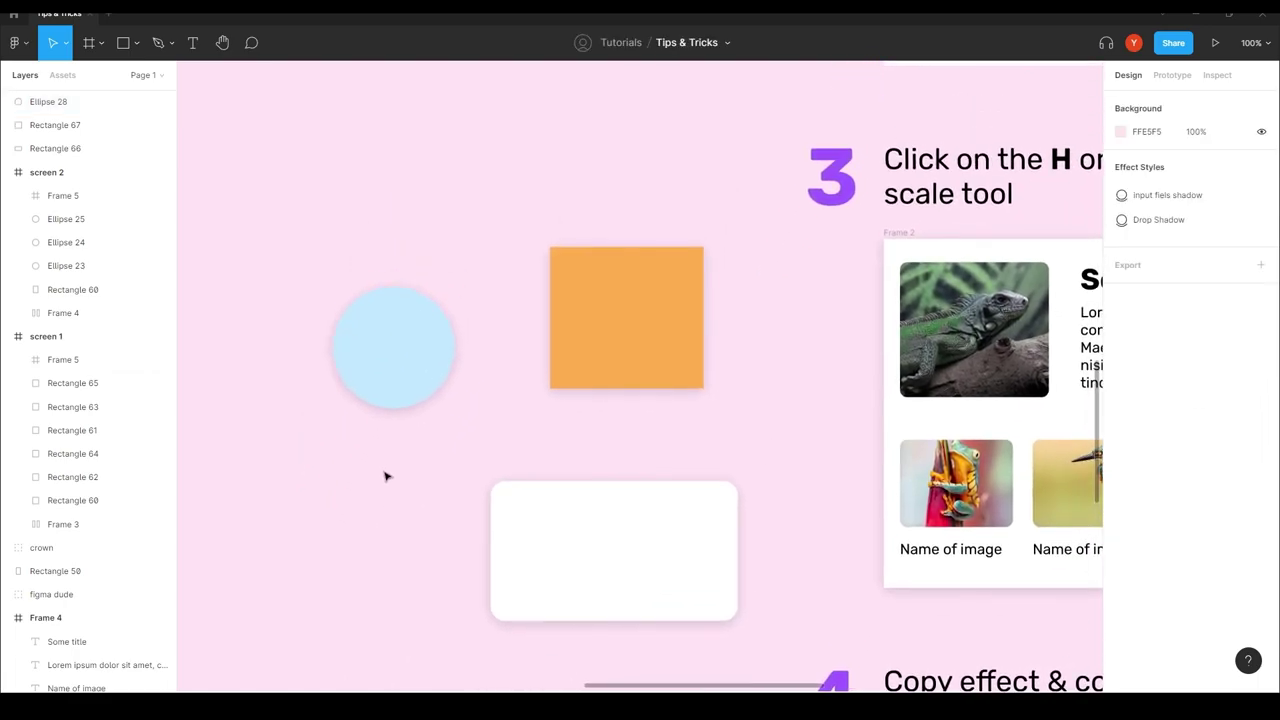
pyautogui.click(390, 345)
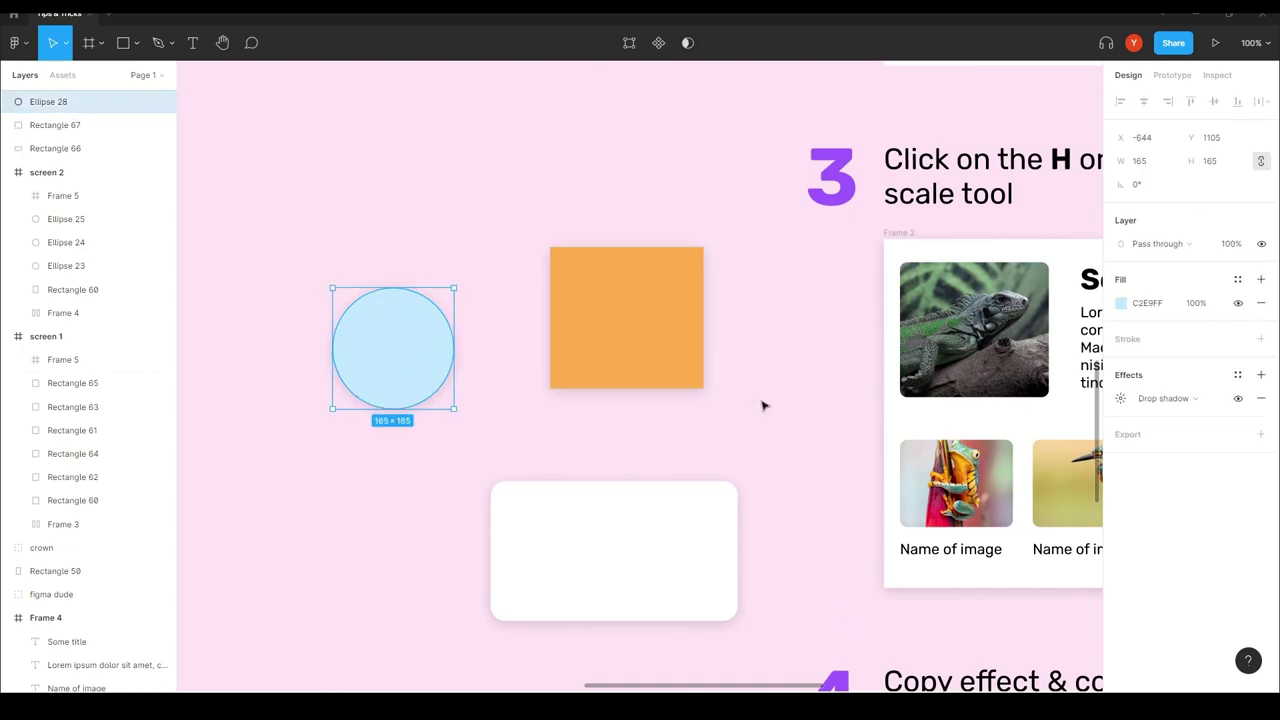
pyautogui.click(1107, 305)
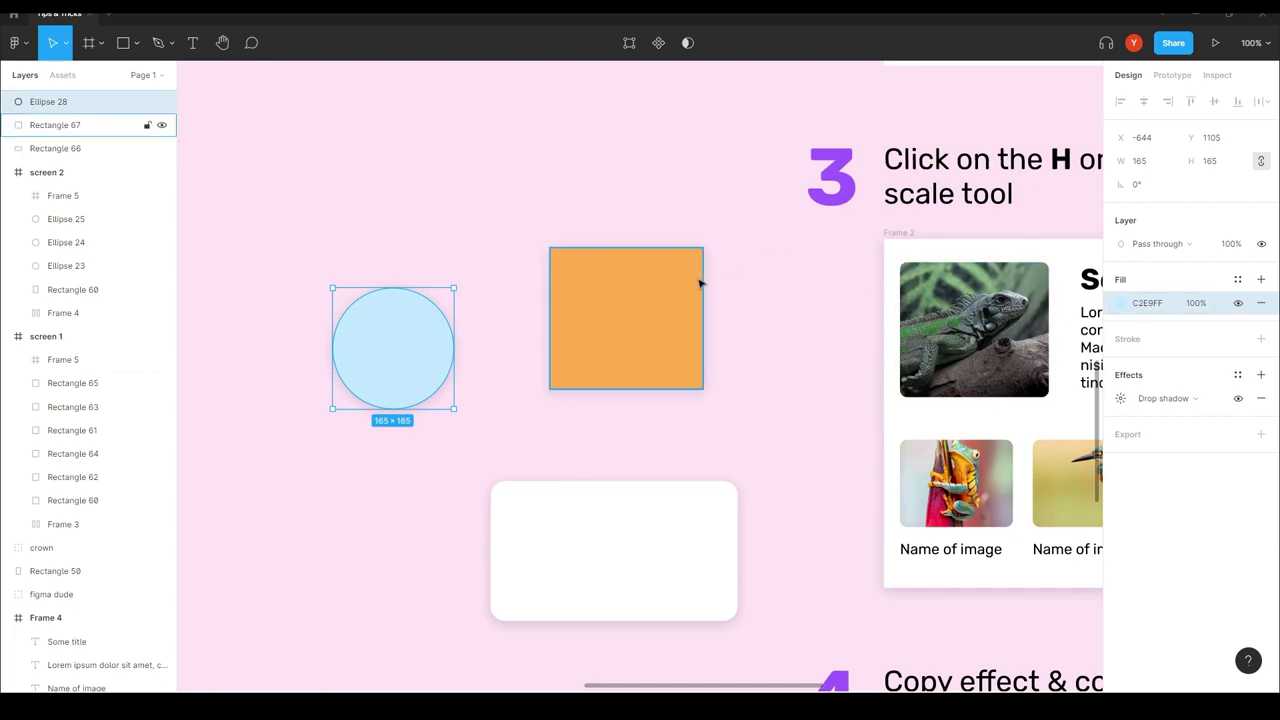
pyautogui.click(650, 290)
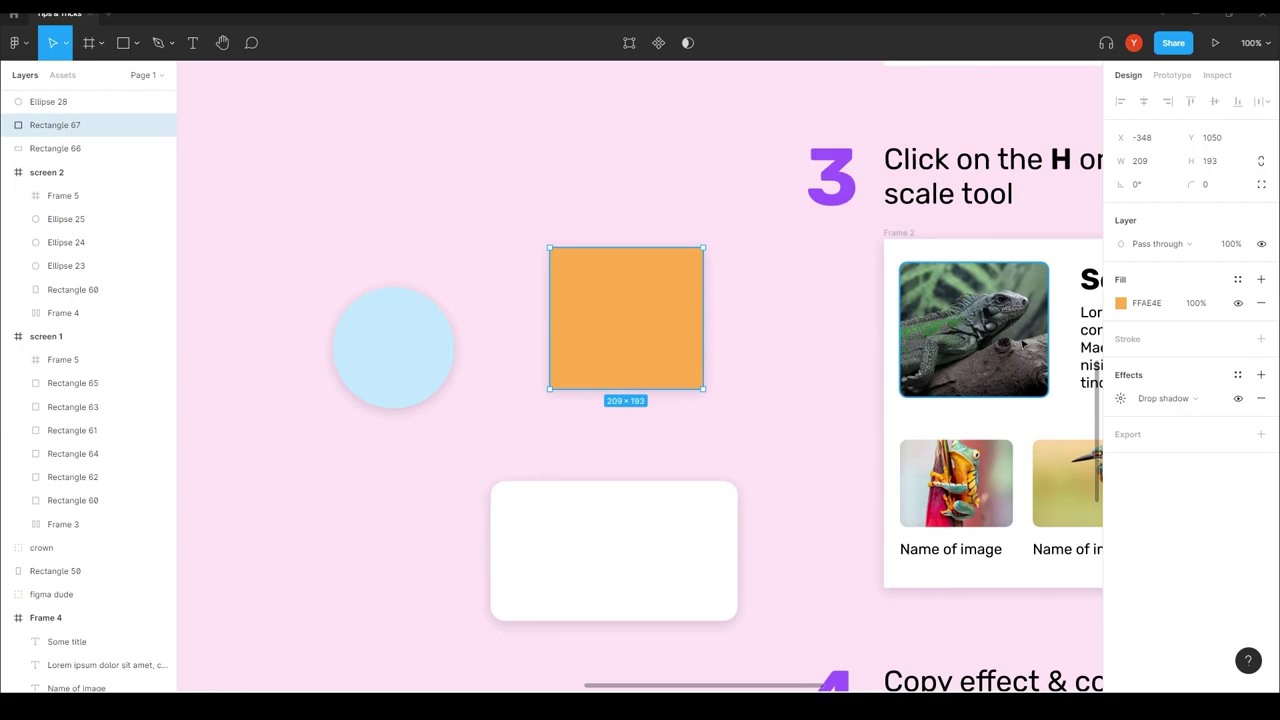
pyautogui.hotkey('ctrl', 'v')
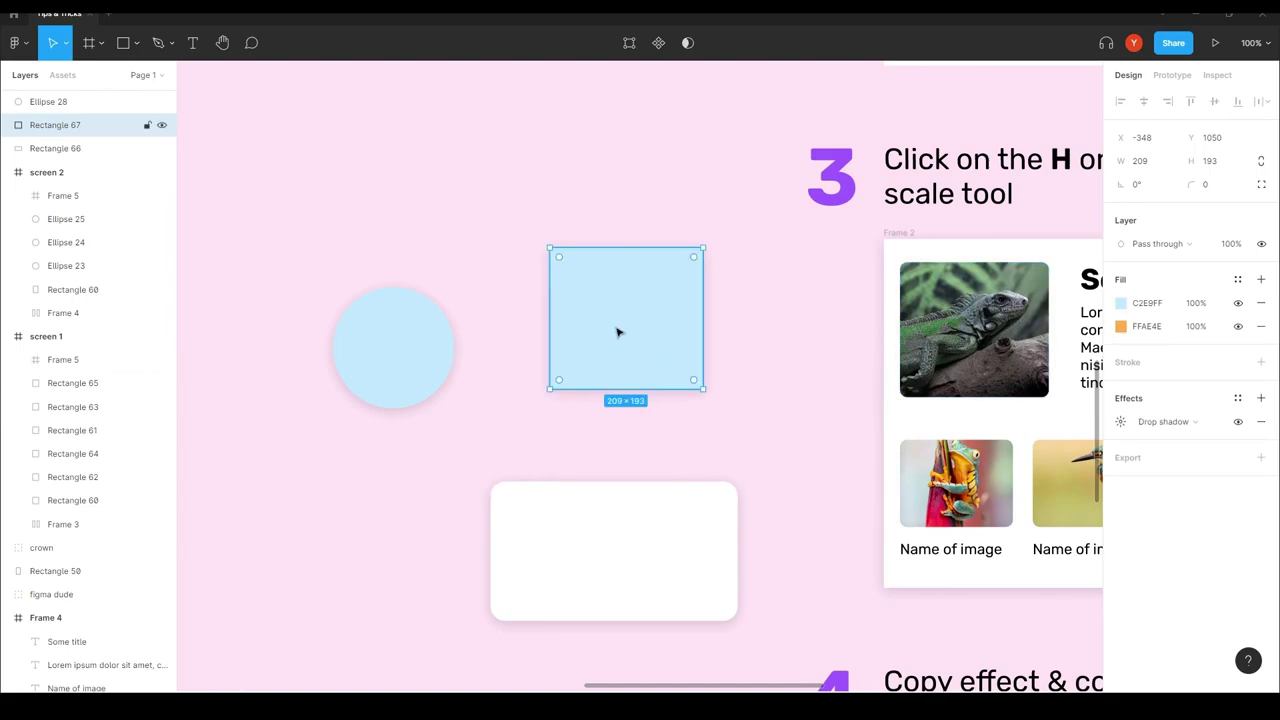
pyautogui.click(396, 208)
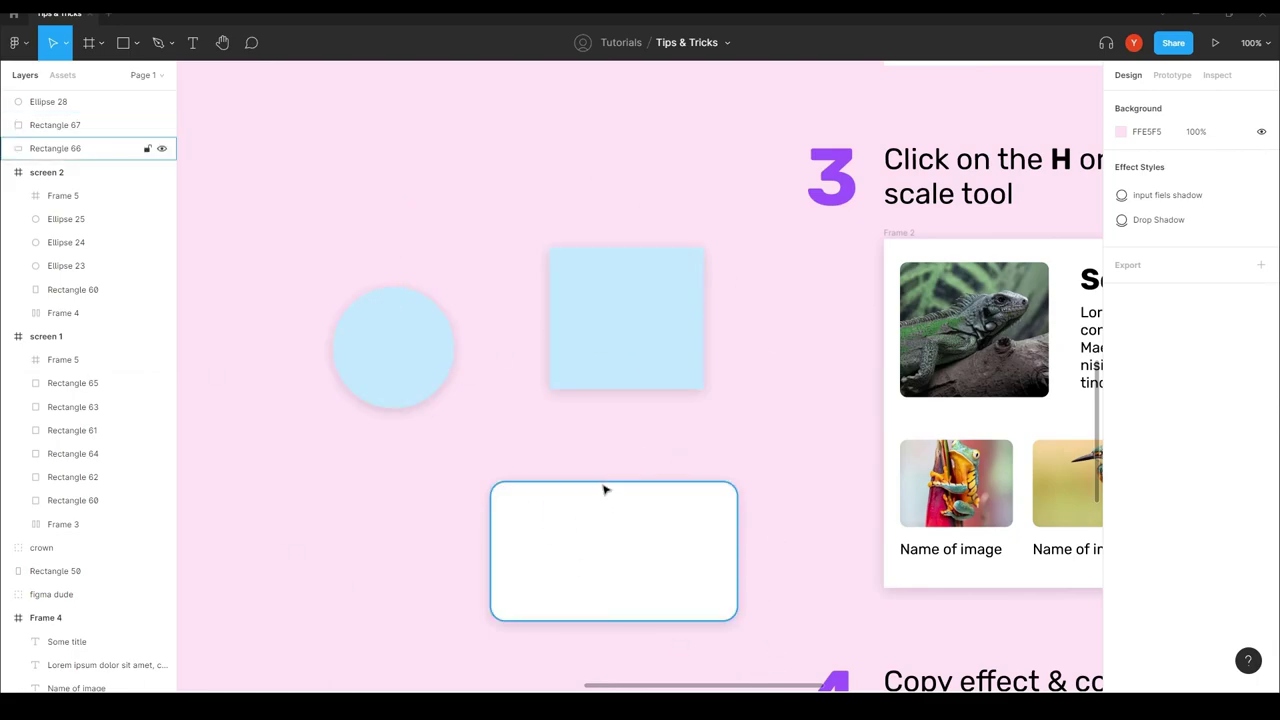
# - Zoom out and scroll through the board to browse the lower tips
pyautogui.hotkey('ctrl', '-')
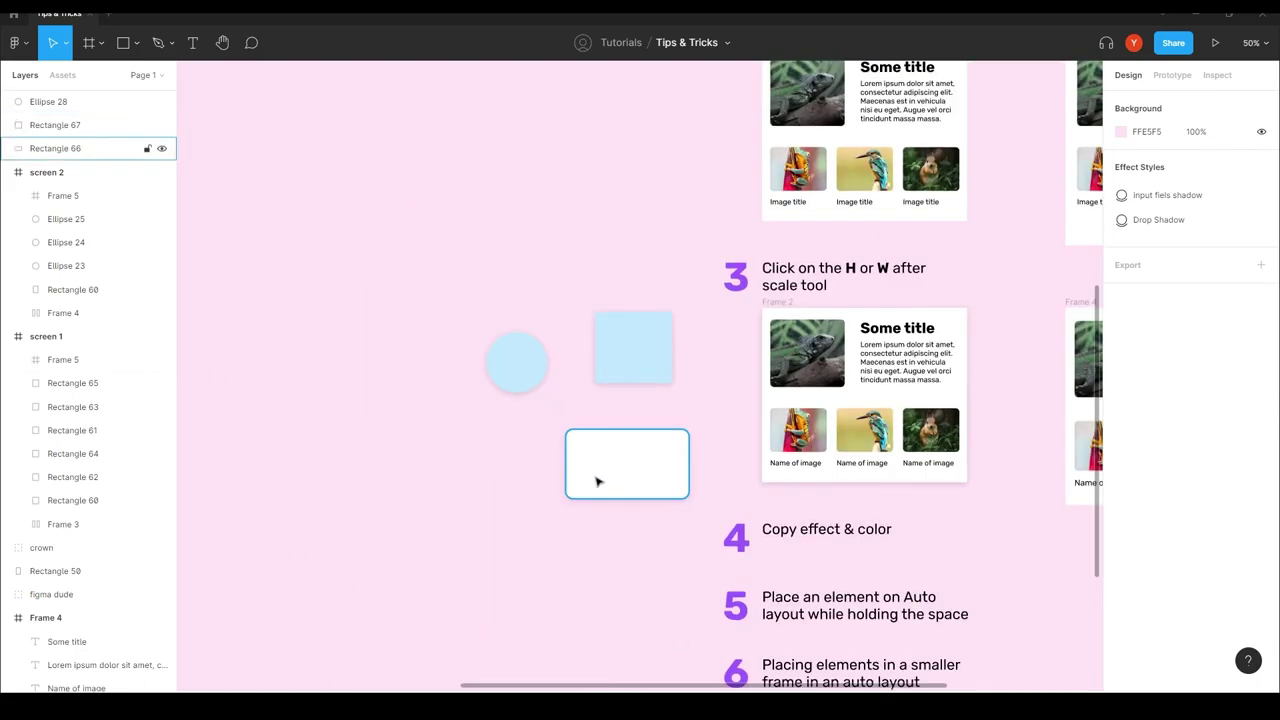
pyautogui.hscroll(2, 480, 550)
pyautogui.hscroll(2, 434, 521)
pyautogui.scroll(-1, 434, 521)
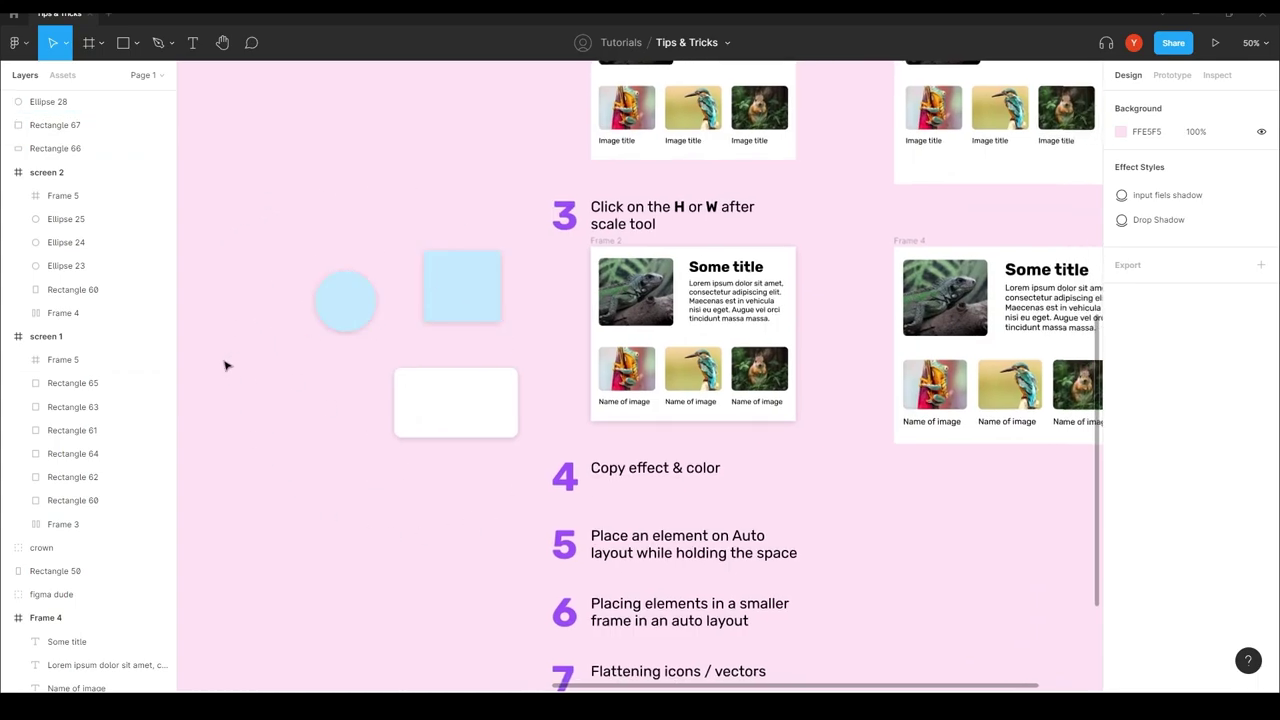
pyautogui.scroll(-5, 338, 494)
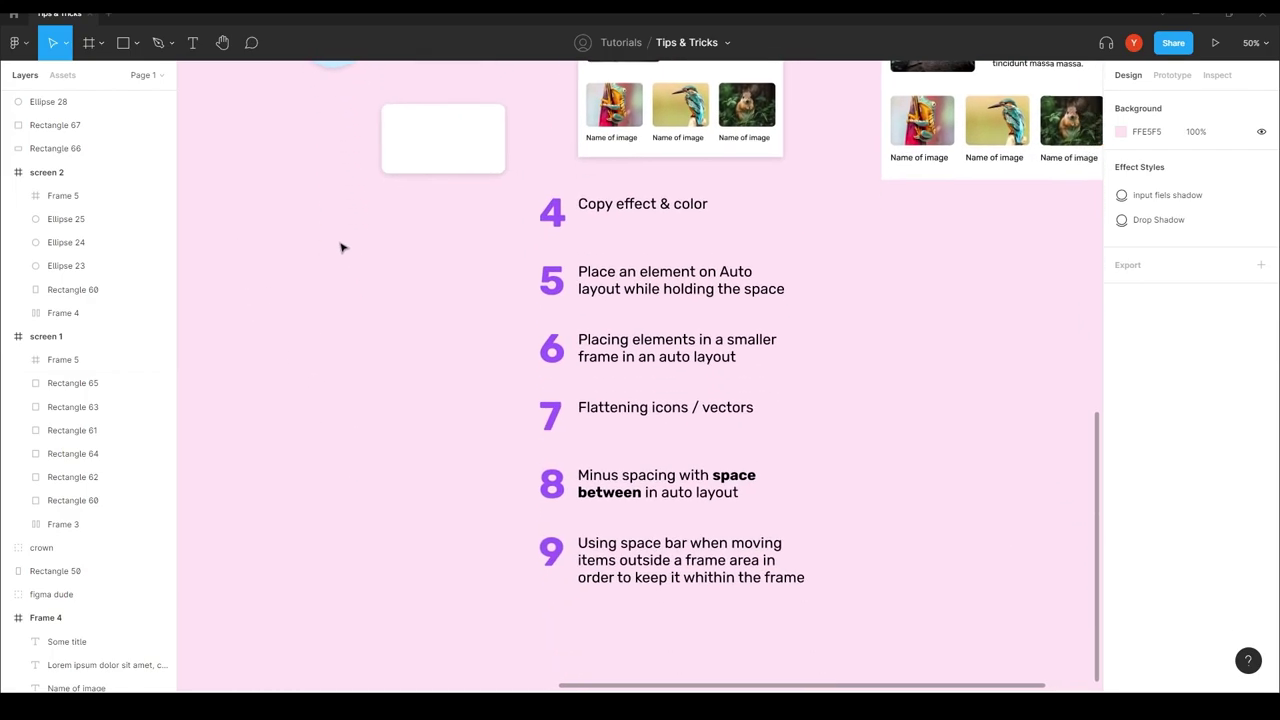
pyautogui.hotkey('shift', '0')
pyautogui.moveTo(394, 323); pyautogui.dragTo(327, 543)
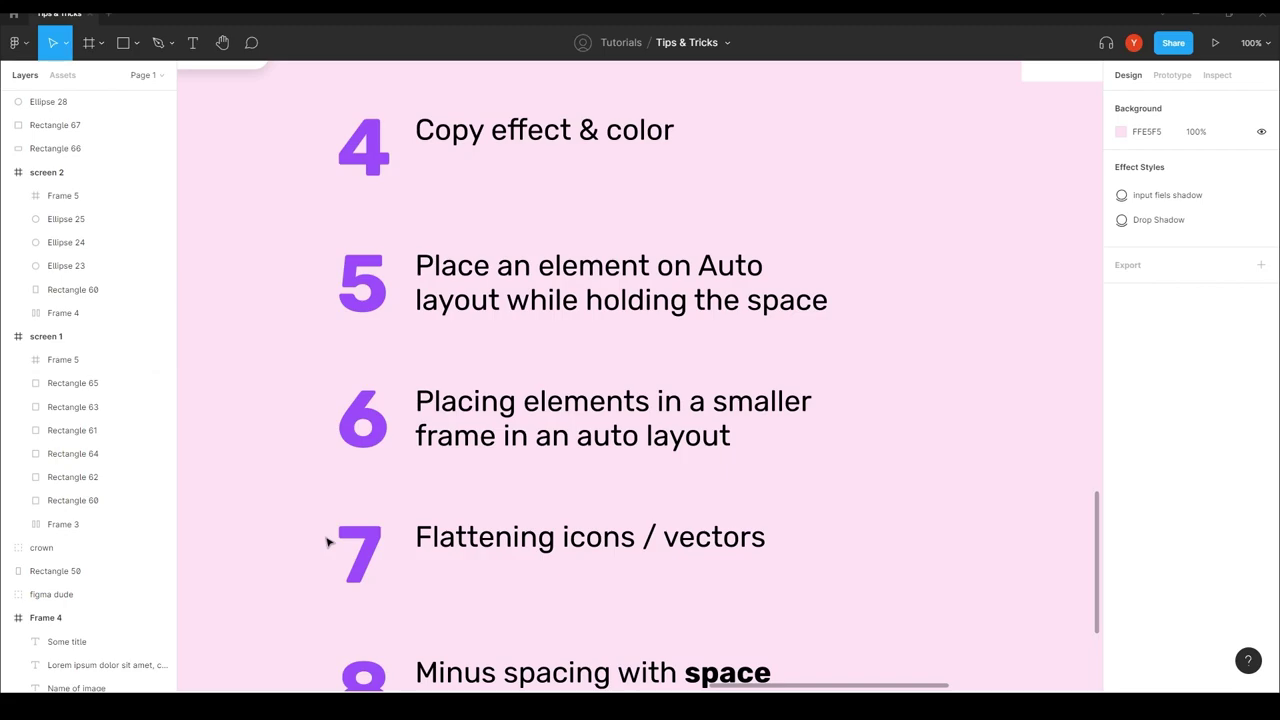
# - Draw a 452×73 frame, Frame 6, beside tip 5
pyautogui.press('-')
pyautogui.hscroll(5, 740, 523)
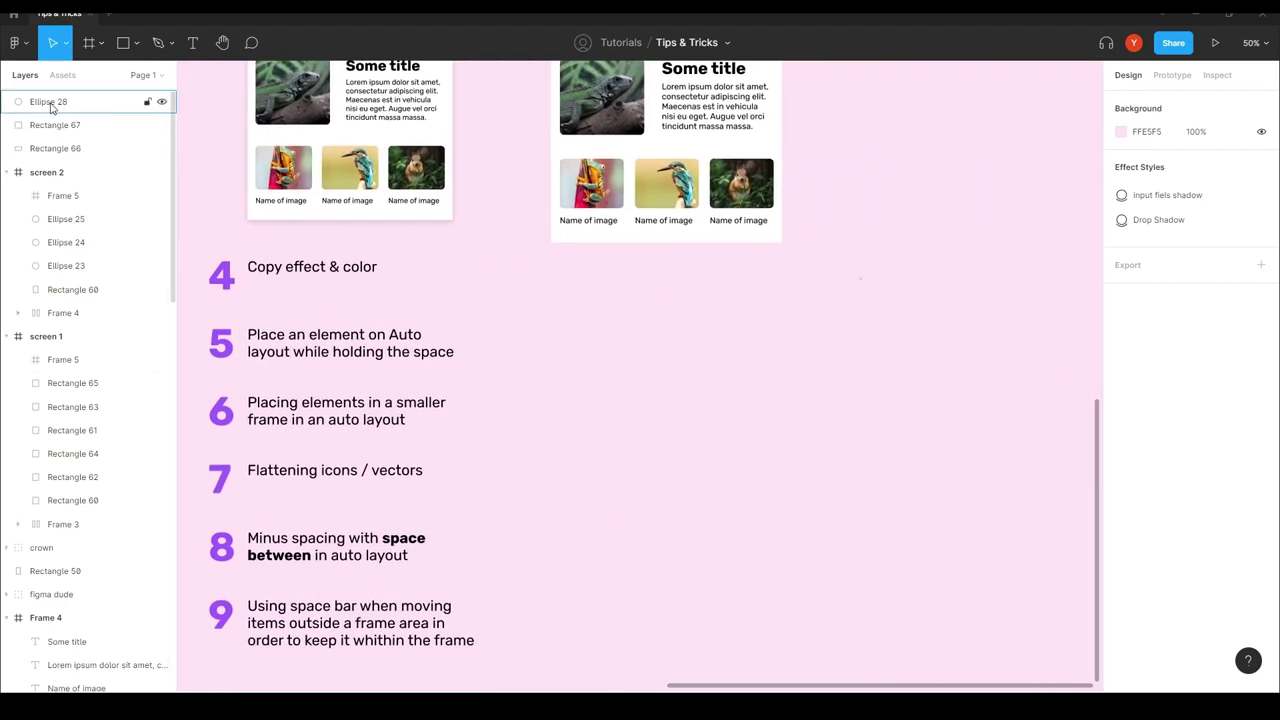
pyautogui.click(96, 54)
pyautogui.moveTo(561, 326); pyautogui.dragTo(728, 352)
# - Add a 'Menu item' text label near the left of Frame 6
pyautogui.hotkey('shift', '0')
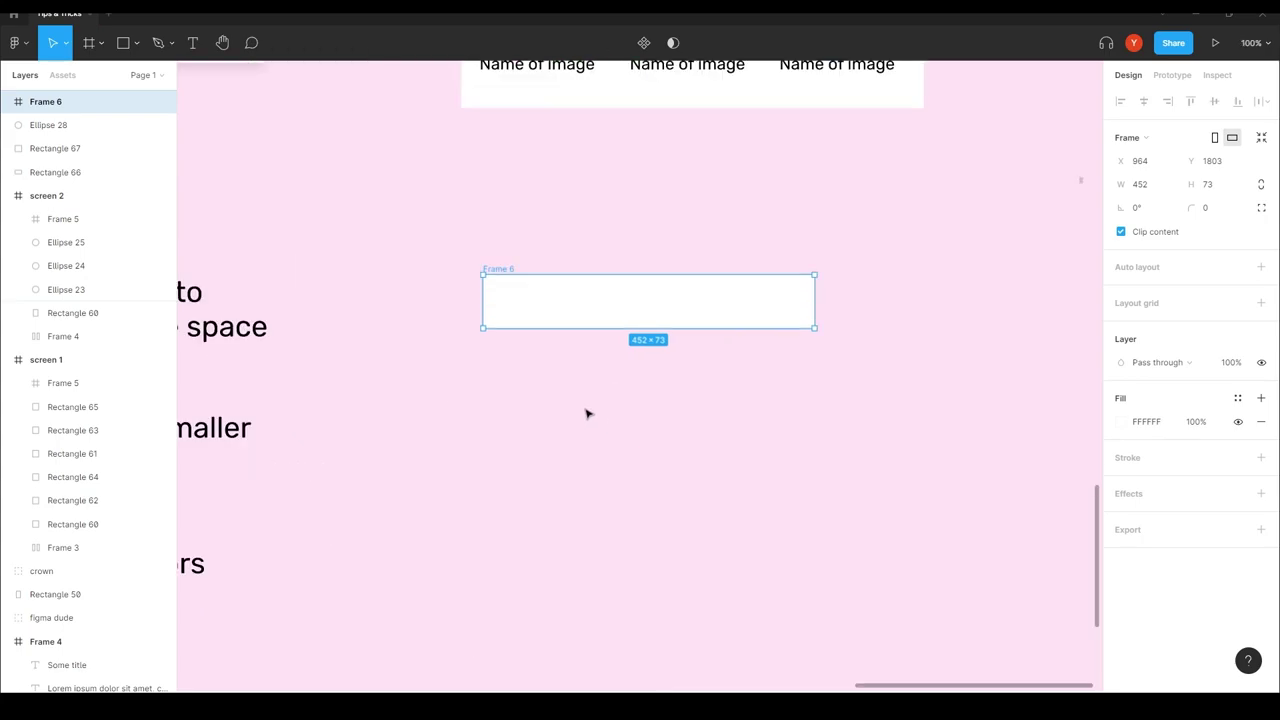
pyautogui.press('t')
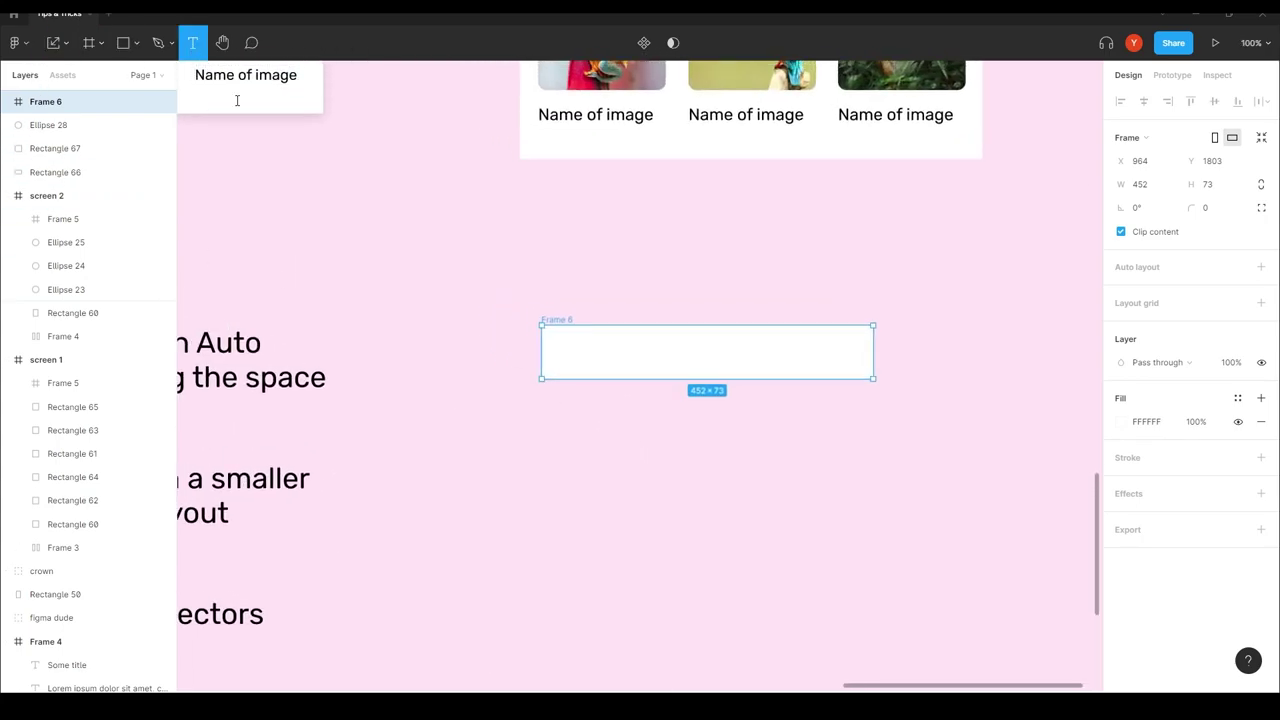
pyautogui.click(587, 349)
pyautogui.write('Men')
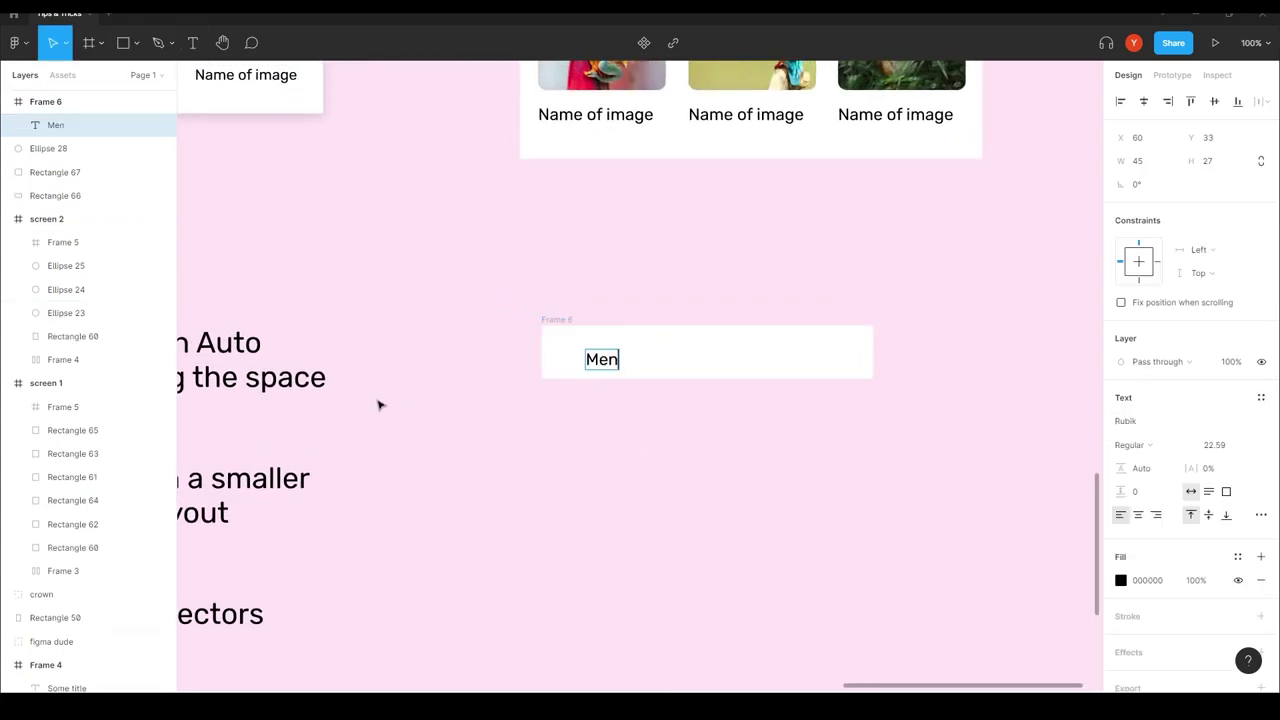
pyautogui.write('u item')
pyautogui.press('Escape')
pyautogui.moveTo(603, 357); pyautogui.dragTo(580, 351)
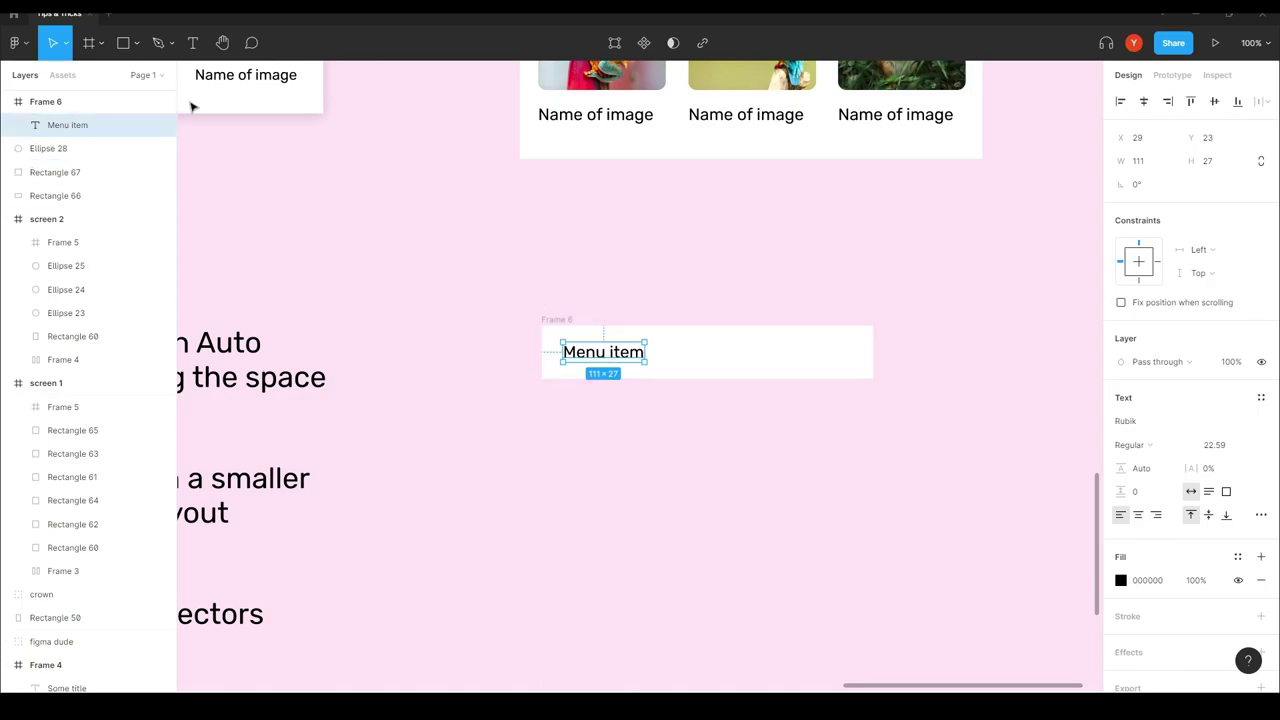
# - Draw a down-chevron with the Pen, set its stroke to 3, and move it to the row's right end
pyautogui.click(158, 42)
pyautogui.click(736, 348)
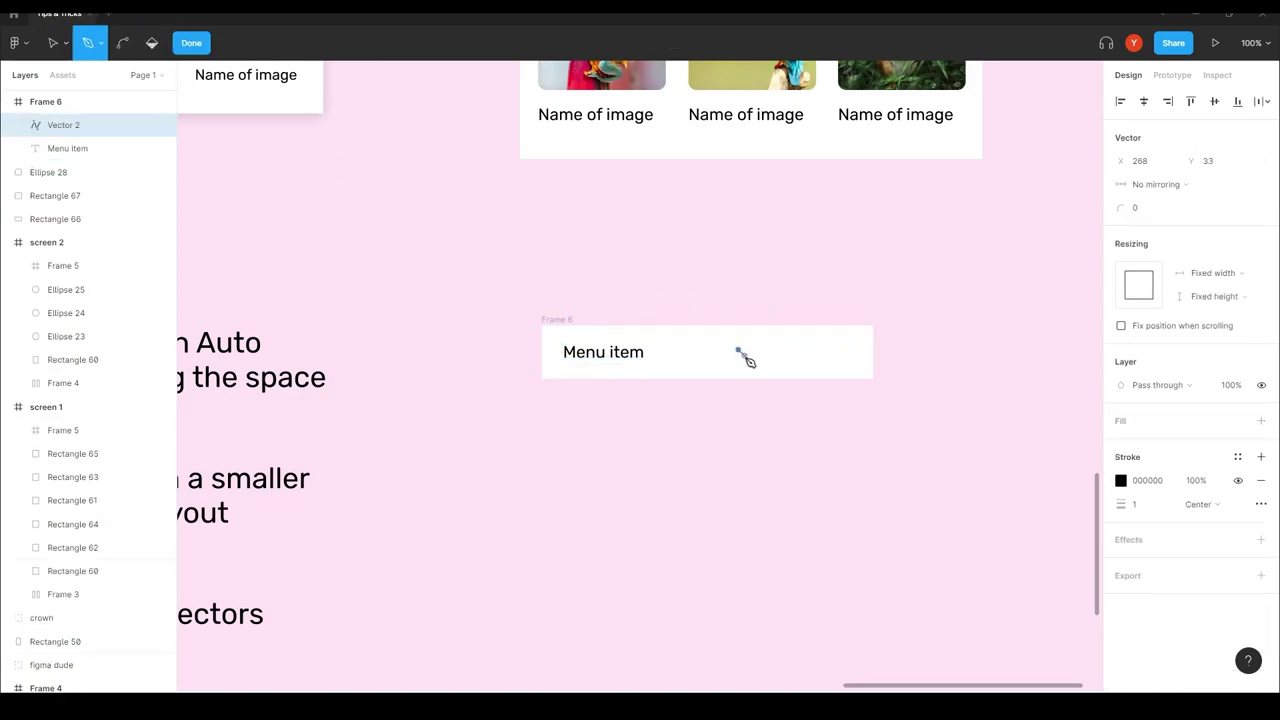
pyautogui.click(746, 359)
pyautogui.click(757, 348)
pyautogui.press('Escape')
pyautogui.click(1145, 481)
pyautogui.write('3')
pyautogui.press('Return')
pyautogui.moveTo(748, 358); pyautogui.dragTo(836, 355)
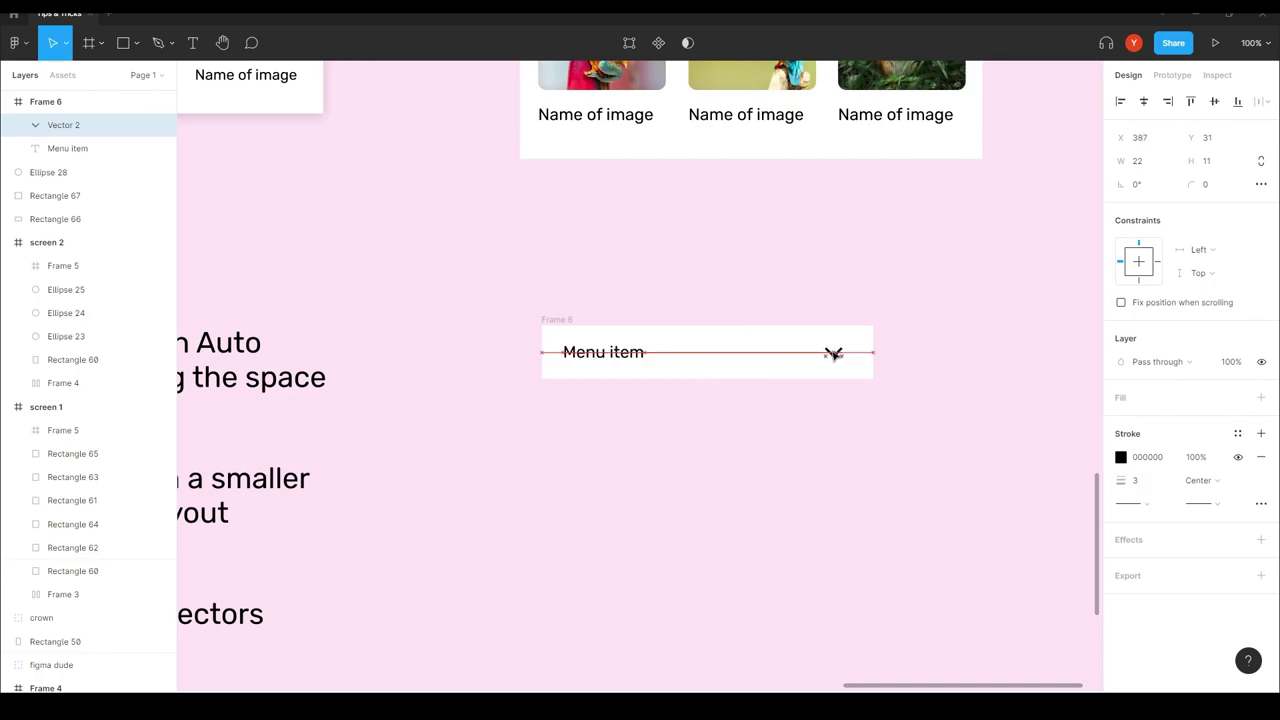
pyautogui.click(637, 480)
pyautogui.click(555, 319)
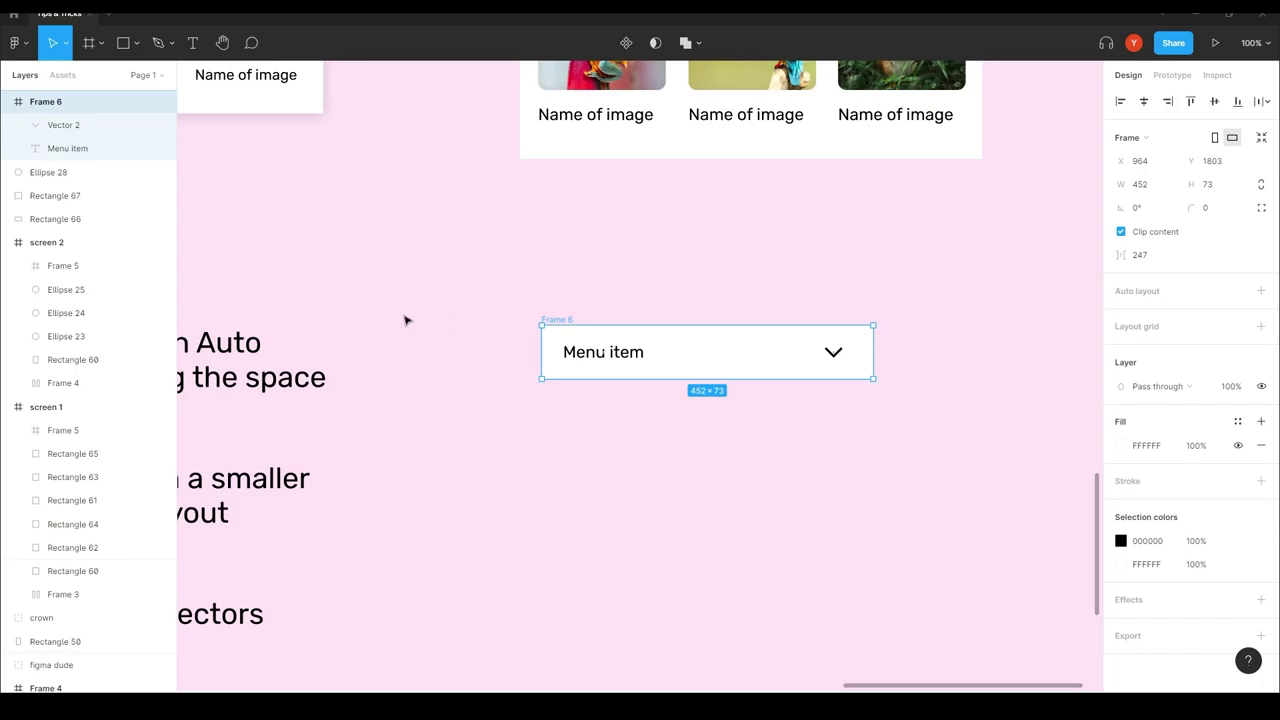
# - Rename the frame to 'meun item'
pyautogui.doubleClick(31, 105)
pyautogui.write('meun item')
pyautogui.press('Return')
# - Duplicate the row, stack the copy beneath the original, and select both rows
pyautogui.hotkey('ctrl', 'd')
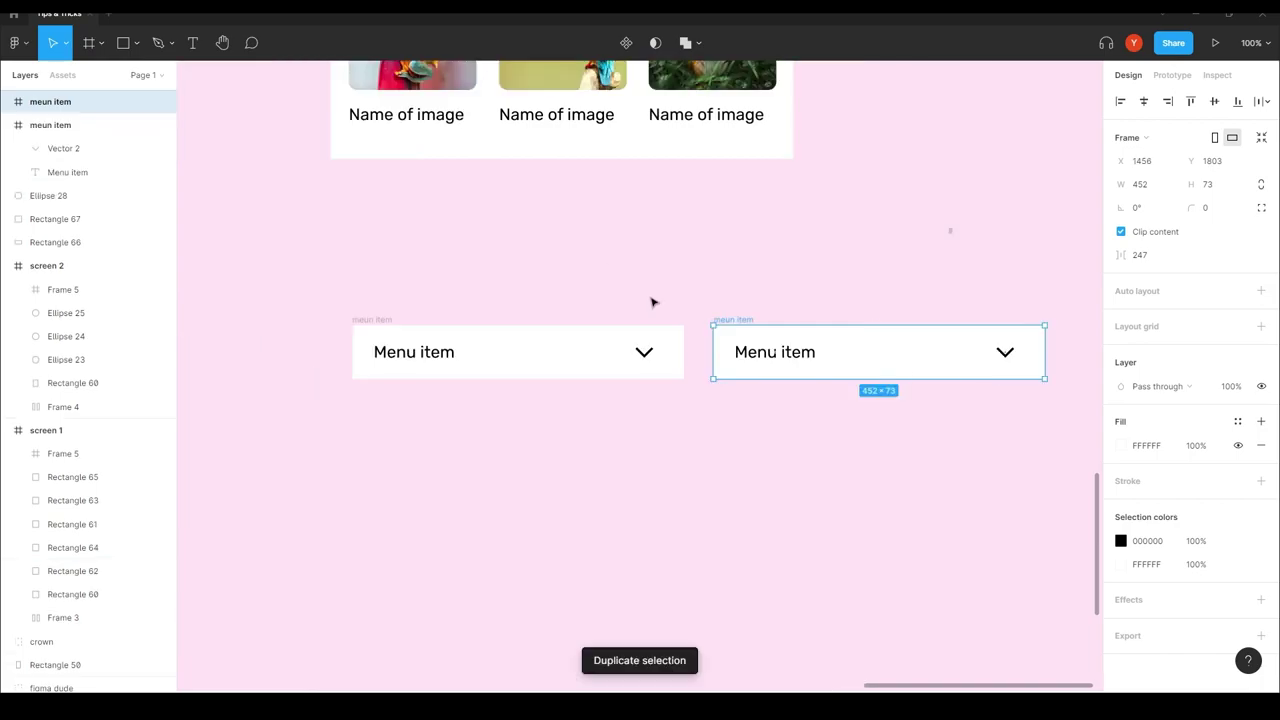
pyautogui.moveTo(730, 322); pyautogui.dragTo(371, 383)
pyautogui.moveTo(708, 284); pyautogui.dragTo(231, 566)
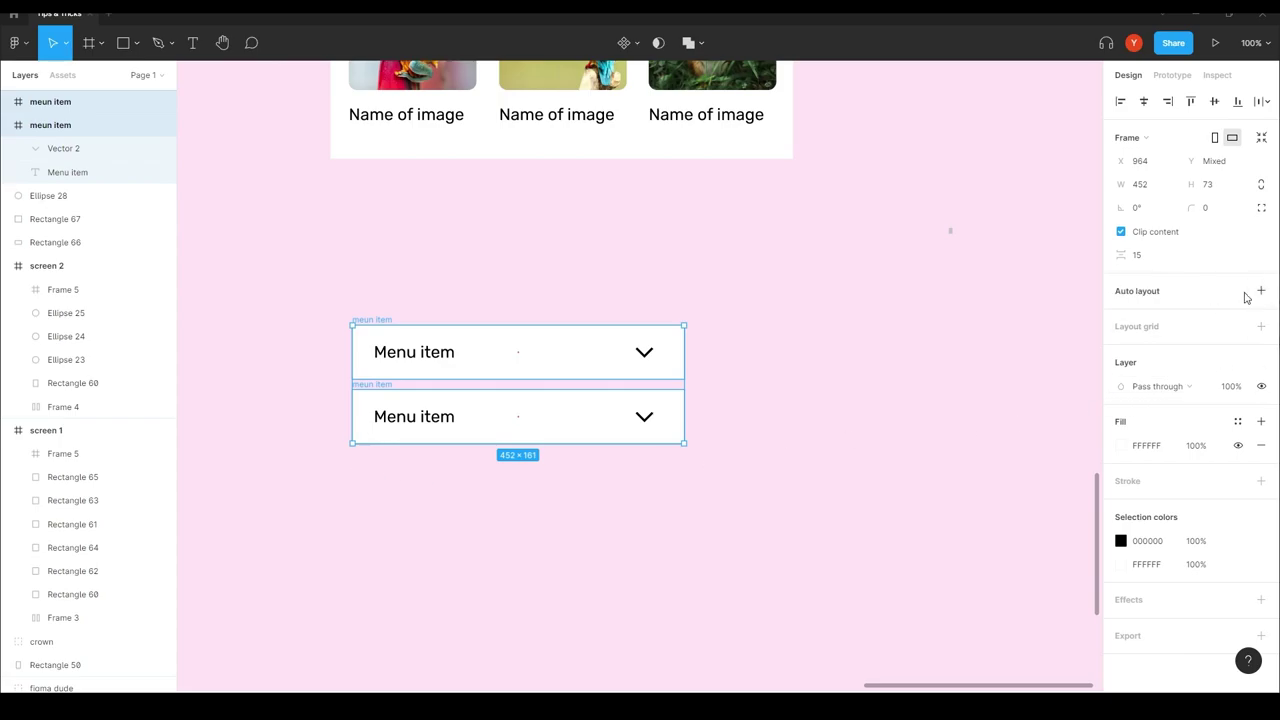
# - Wrap both selected menu rows in a vertical auto-layout frame, Frame 6, with item spacing 2
pyautogui.rightClick(572, 354)
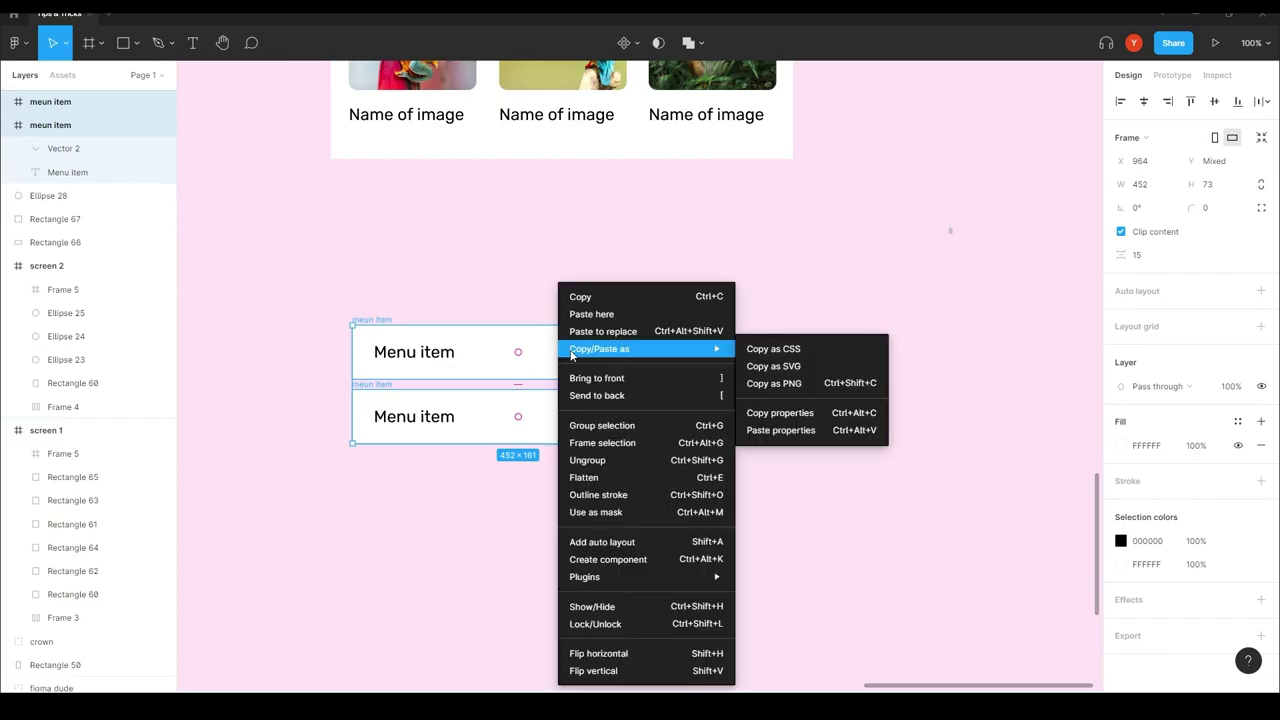
pyautogui.click(595, 546)
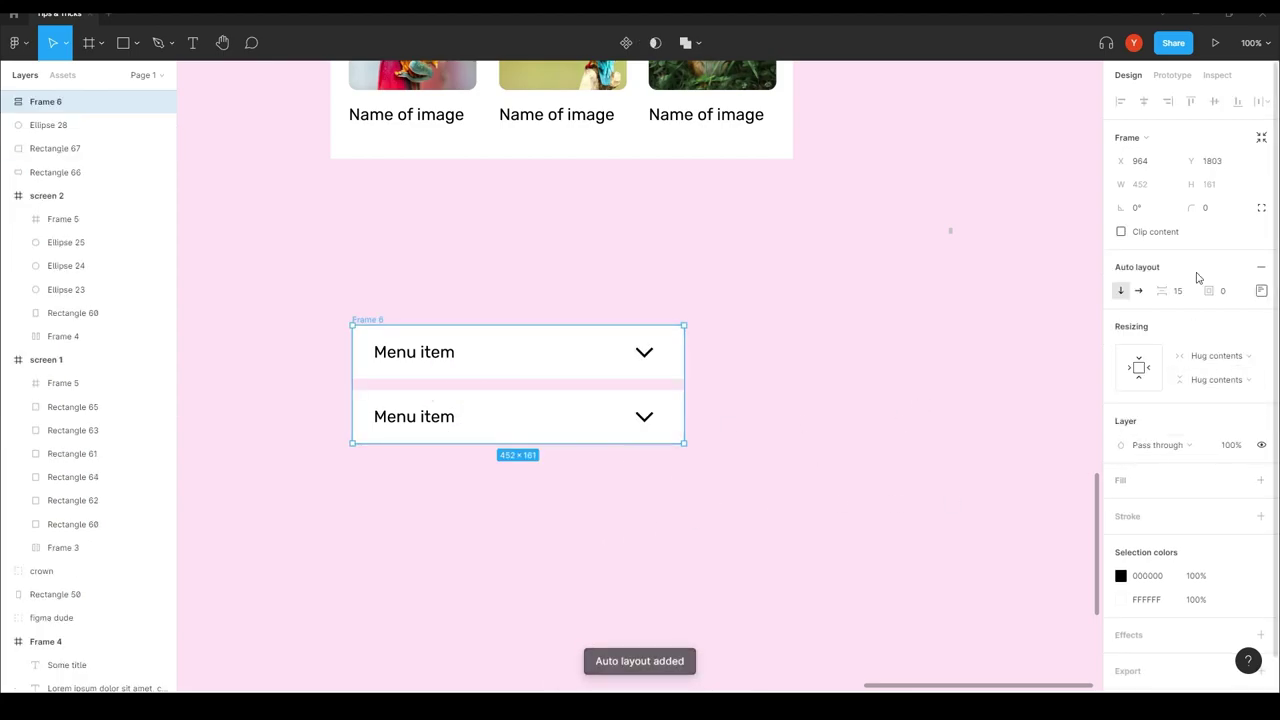
pyautogui.click(1206, 208)
pyautogui.click(1178, 290)
pyautogui.write('2')
pyautogui.press('Return')
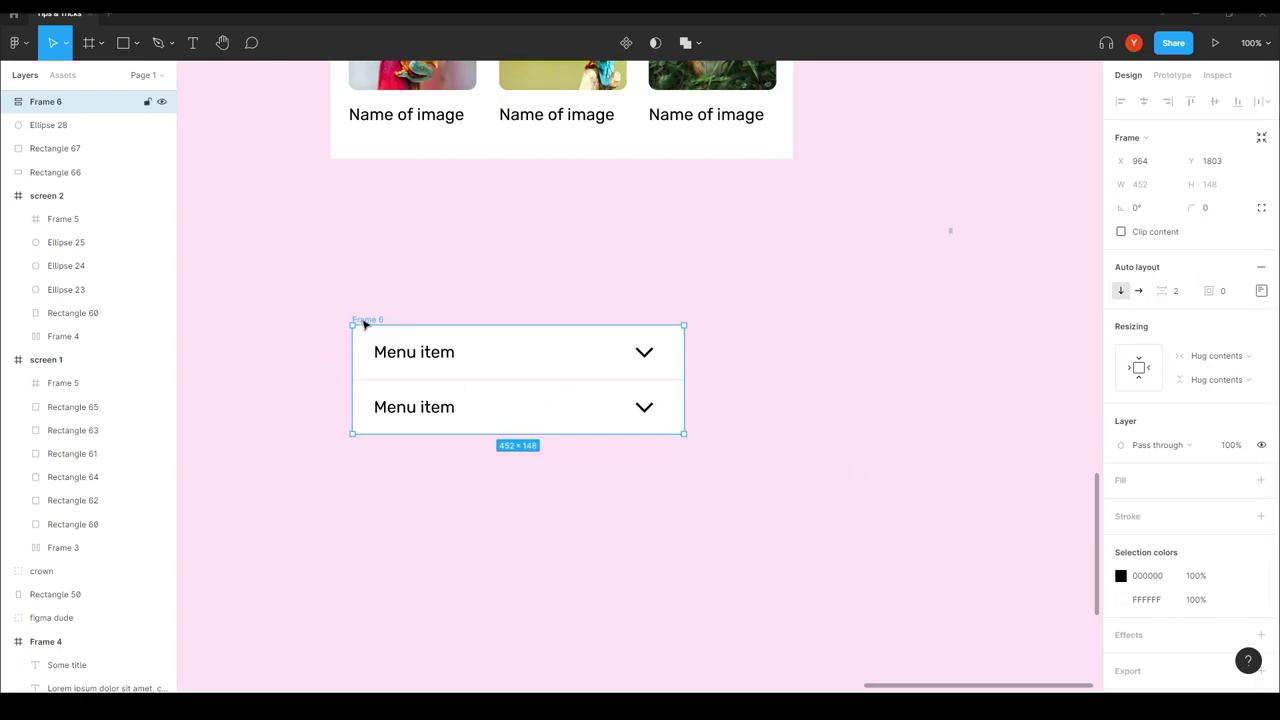
# - Duplicate the lower menu item three times so the list has five rows
pyautogui.click(489, 413)
pyautogui.click(489, 413)
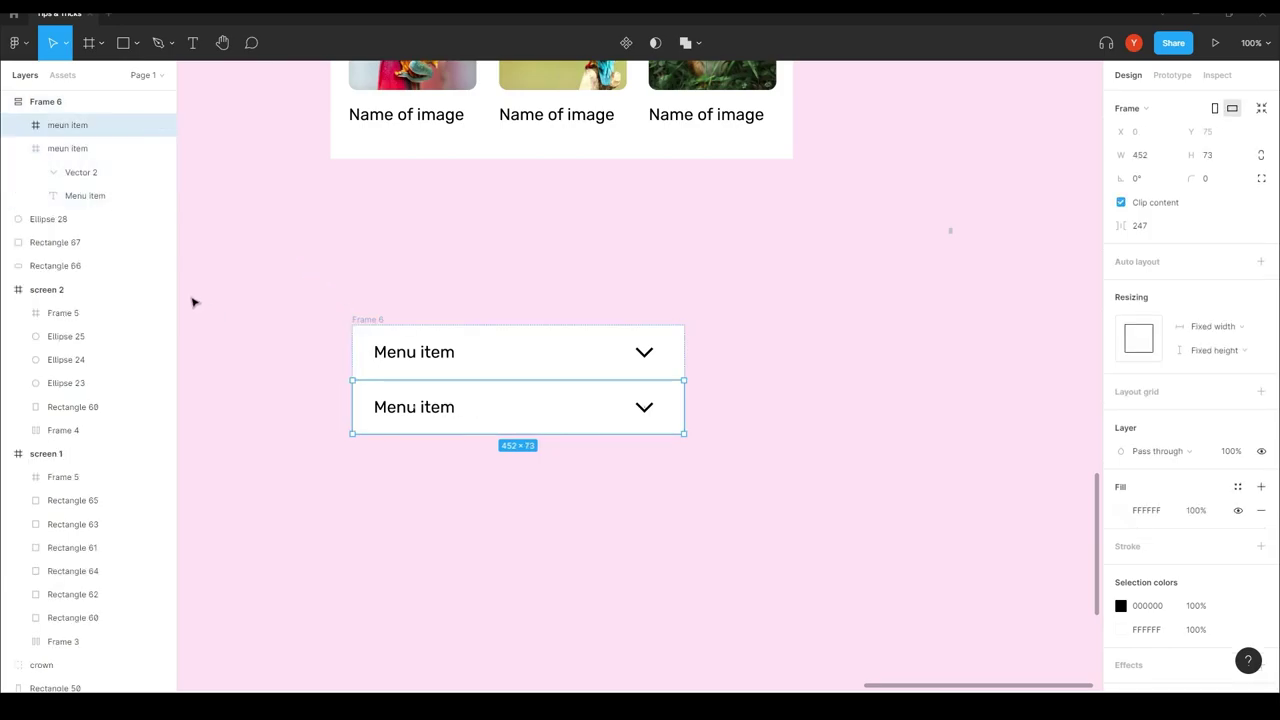
pyautogui.hotkey('ctrl', 'd')
pyautogui.hotkey('ctrl', 'd')
pyautogui.hotkey('ctrl', 'd')
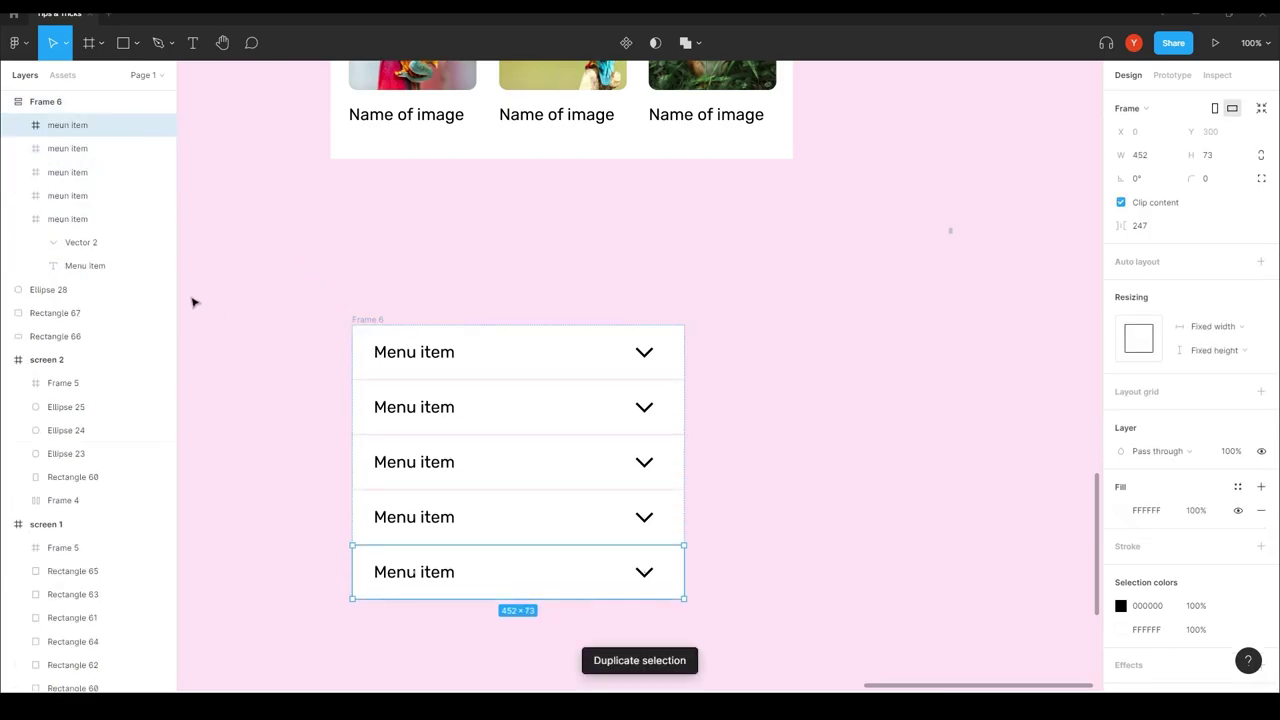
# - Delete the chevrons from menu items two through five
pyautogui.keyDown('ctrl'); pyautogui.click(648, 408); pyautogui.keyUp('ctrl')
pyautogui.keyDown('ctrl'); pyautogui.keyDown('shift'); pyautogui.click(645, 462); pyautogui.keyUp('shift'); pyautogui.keyUp('ctrl')
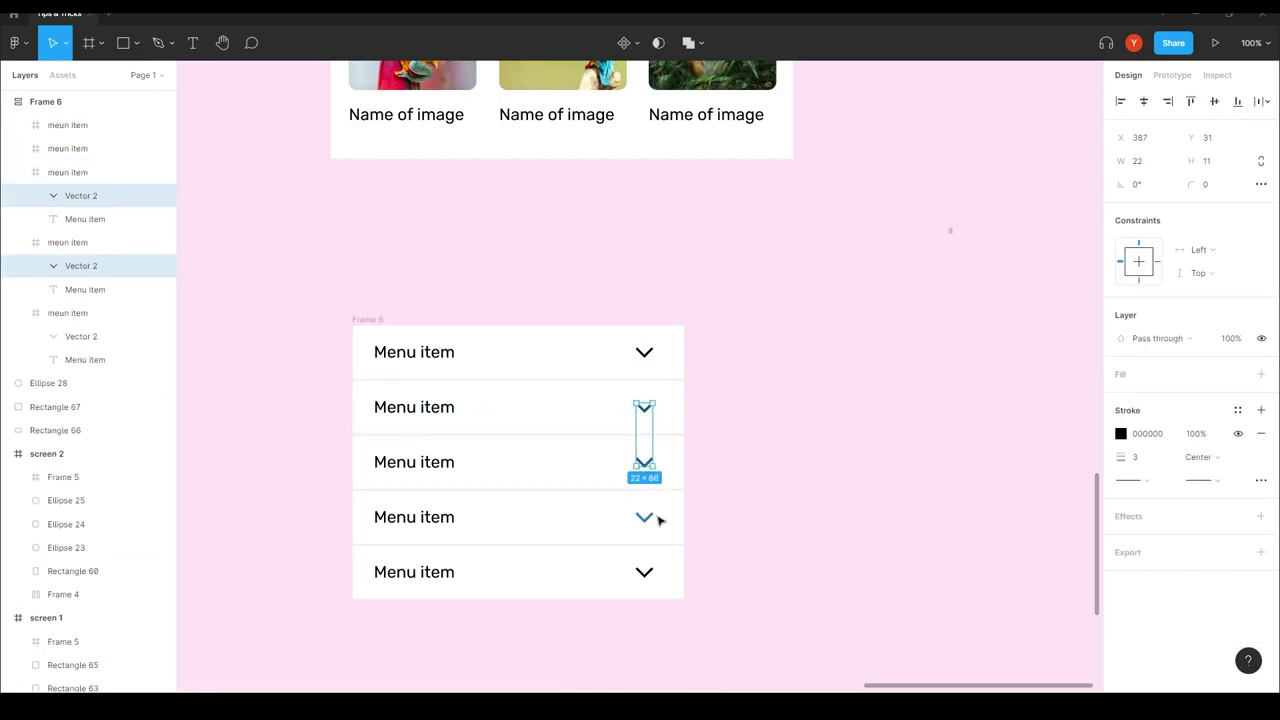
pyautogui.keyDown('ctrl'); pyautogui.keyDown('shift'); pyautogui.click(645, 517); pyautogui.keyUp('shift'); pyautogui.keyUp('ctrl')
pyautogui.keyDown('ctrl'); pyautogui.keyDown('shift'); pyautogui.click(646, 576); pyautogui.keyUp('shift'); pyautogui.keyUp('ctrl')
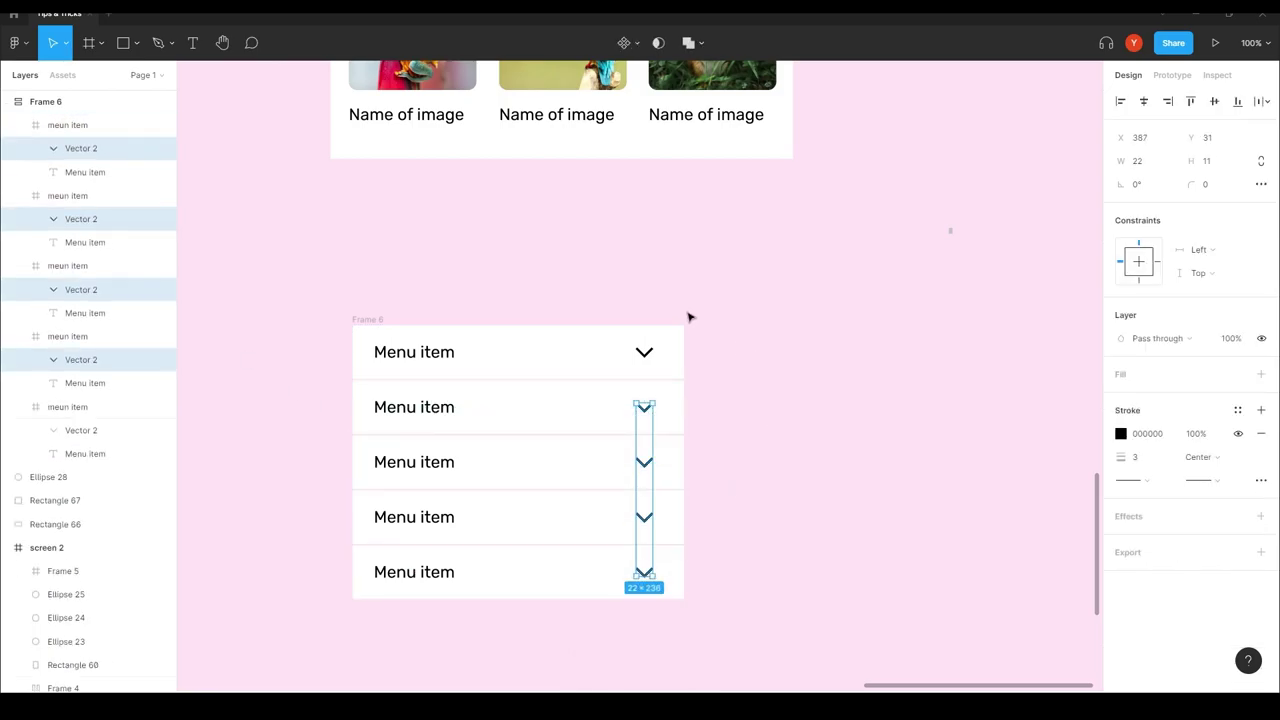
pyautogui.press('Delete')
# - Flip the top menu item's chevron vertically so it points up
pyautogui.keyDown('ctrl'); pyautogui.click(645, 356); pyautogui.keyUp('ctrl')
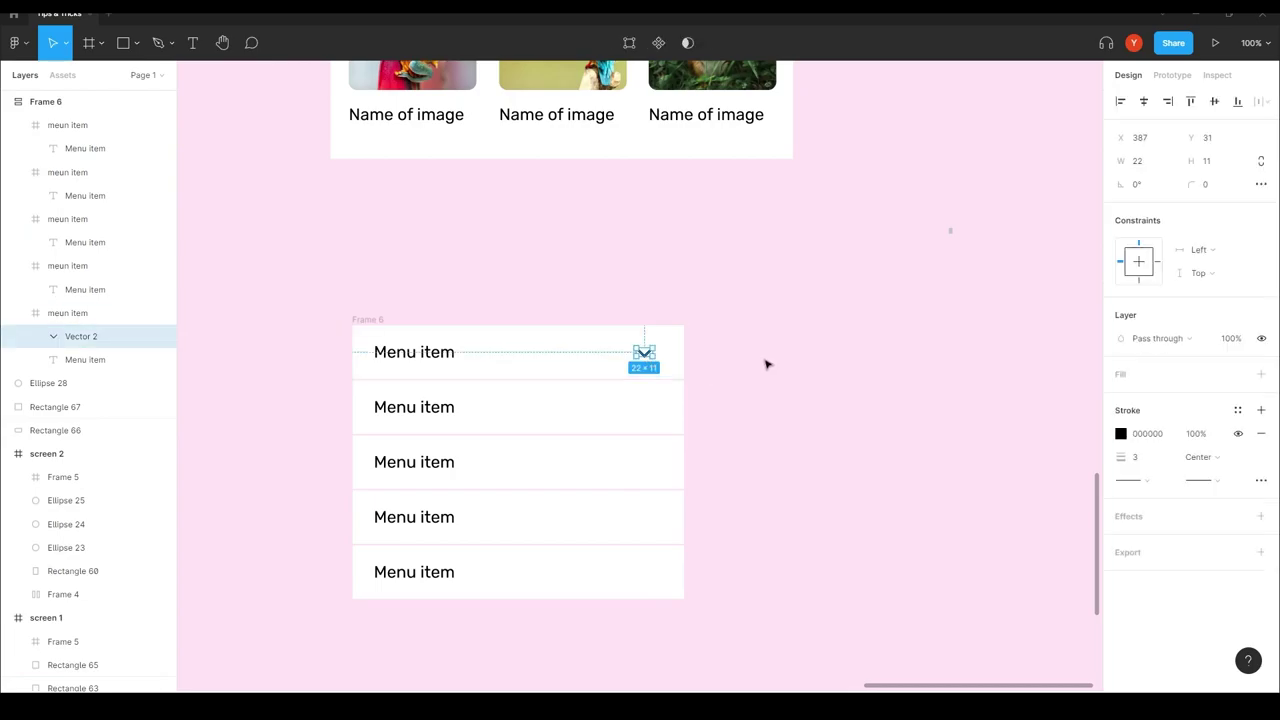
pyautogui.hotkey('shift', 'v')
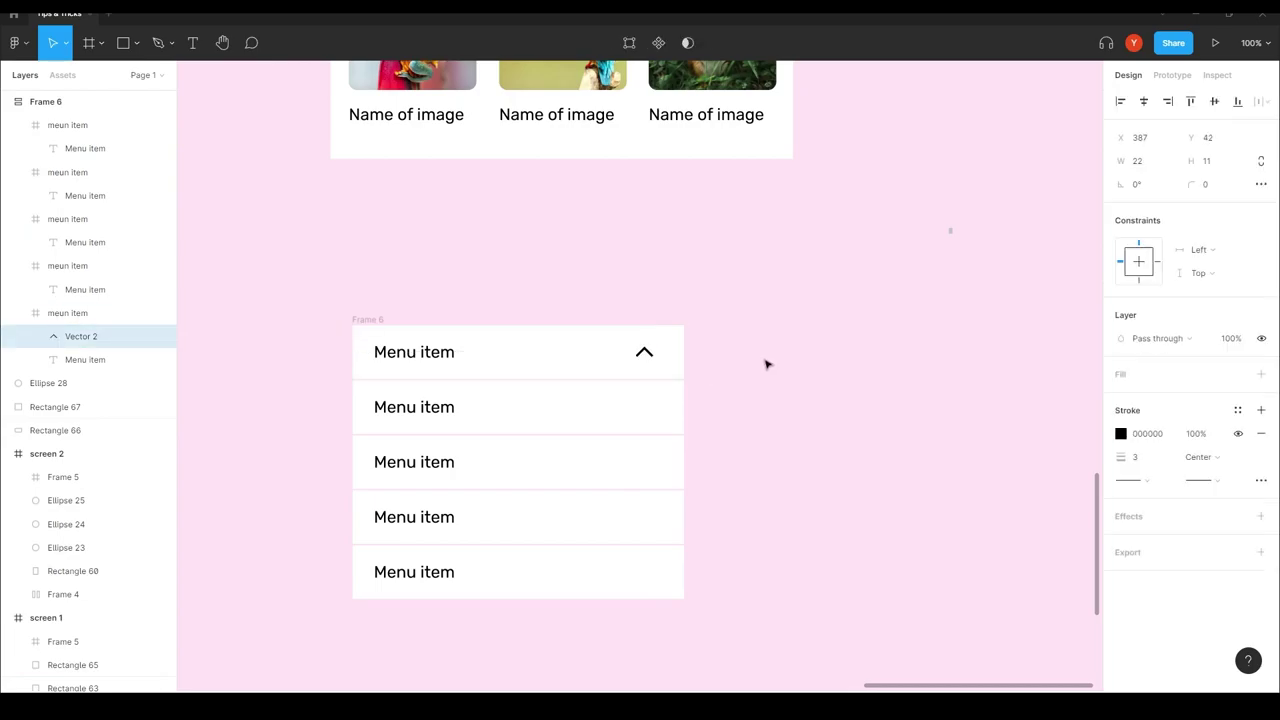
pyautogui.click(766, 364)
pyautogui.moveTo(283, 505); pyautogui.dragTo(491, 358)
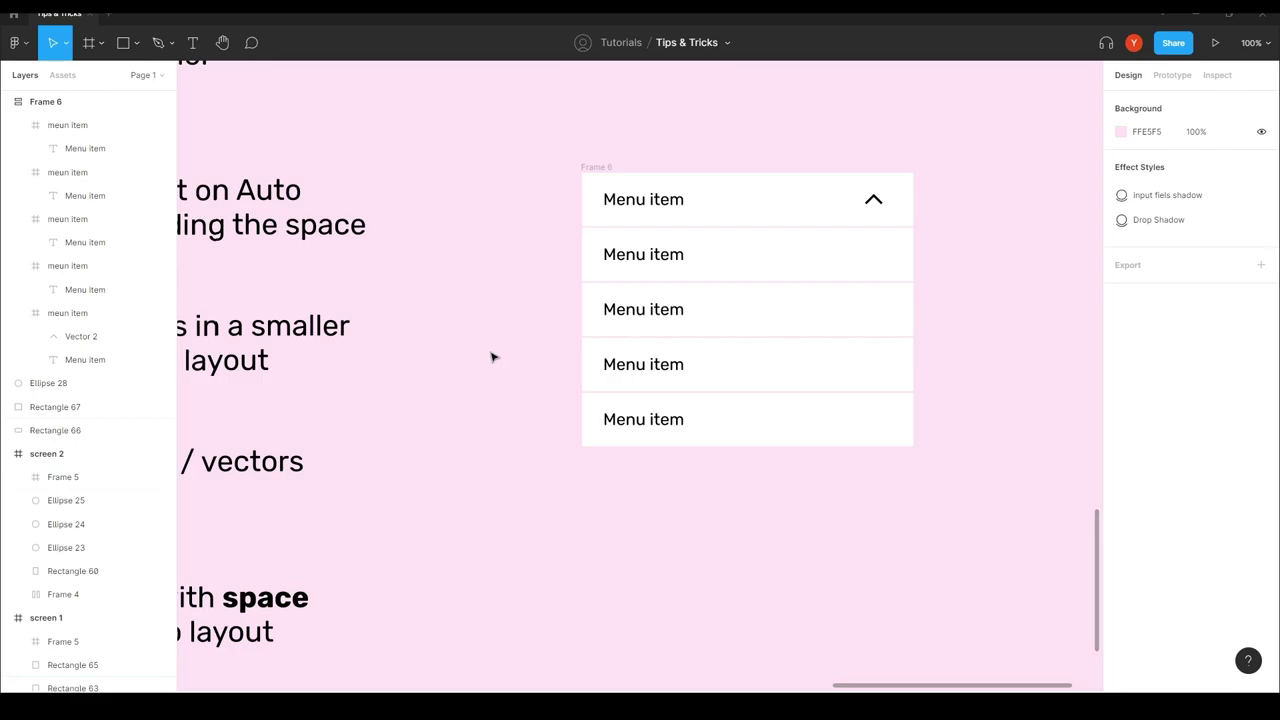
# - Draw a thin vertical rectangle beside the menu and give it rounded corners
pyautogui.click(122, 44)
pyautogui.moveTo(499, 248); pyautogui.dragTo(495, 310)
pyautogui.click(1160, 165)
pyautogui.write('4')
pyautogui.click(1226, 187)
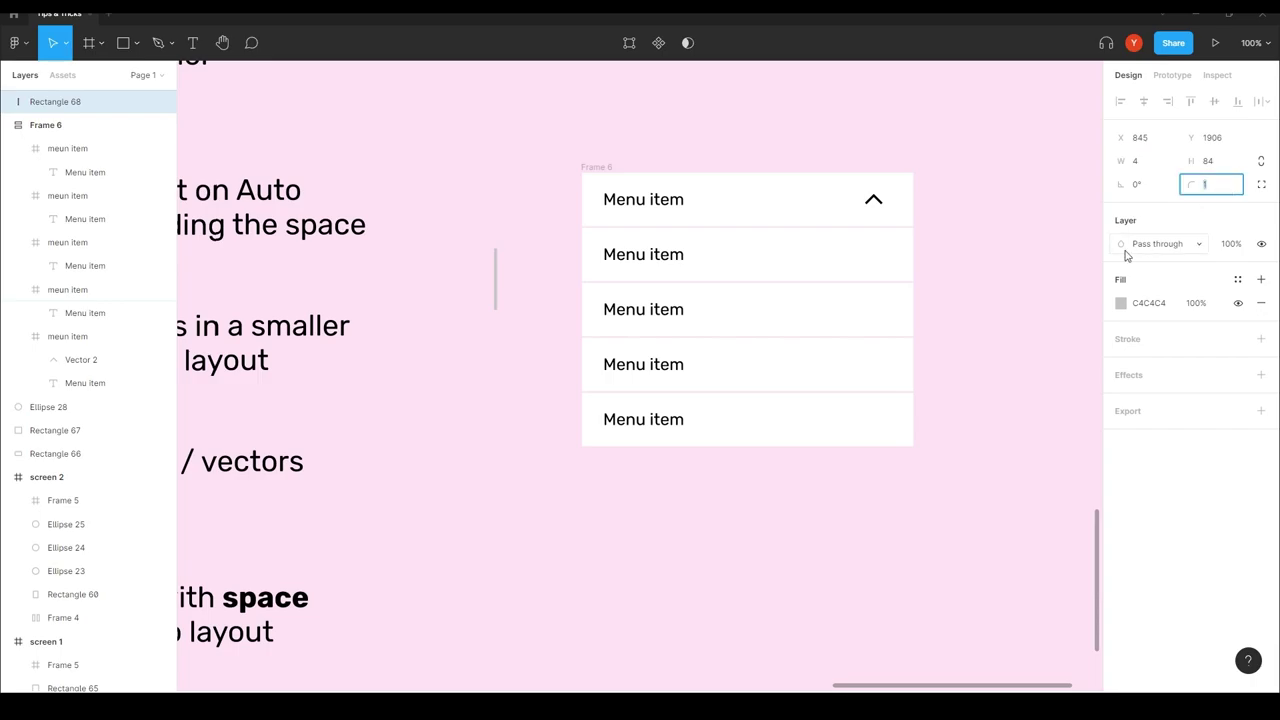
# - Widen the bar to 6 and drag it into the menu list after the second row
pyautogui.click(494, 503)
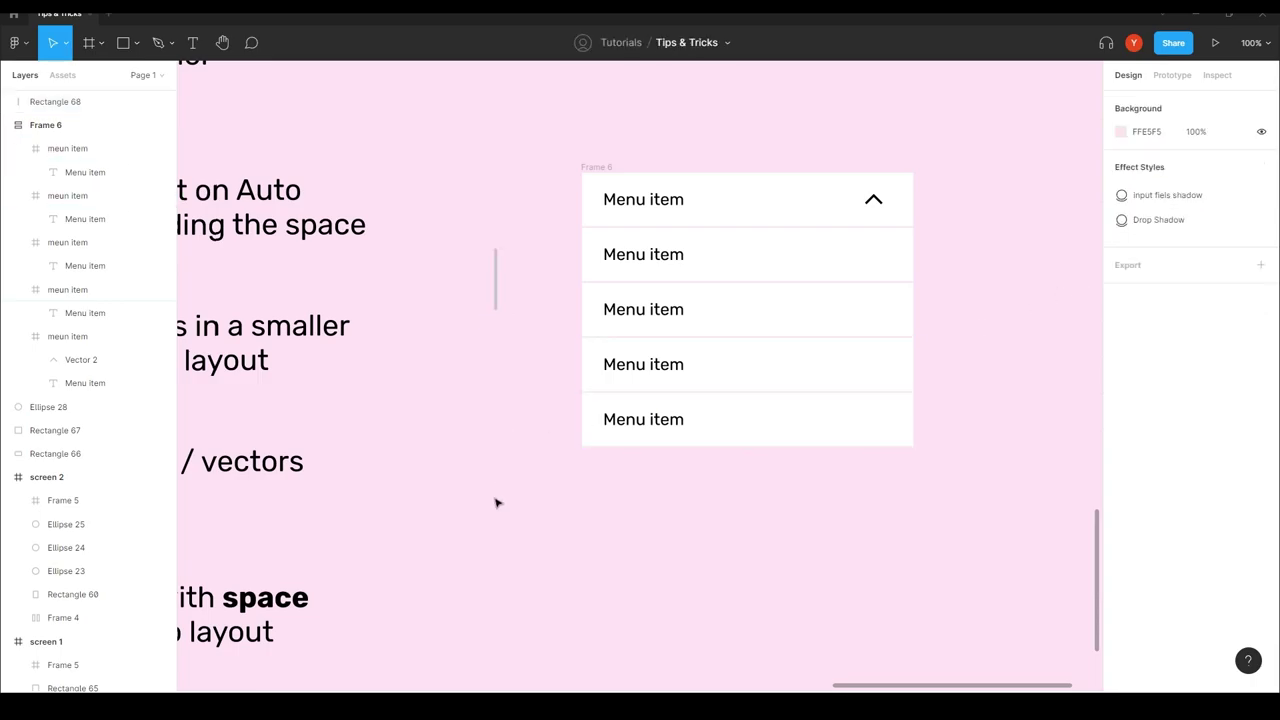
pyautogui.click(494, 300)
pyautogui.click(1141, 161)
pyautogui.press('Up')
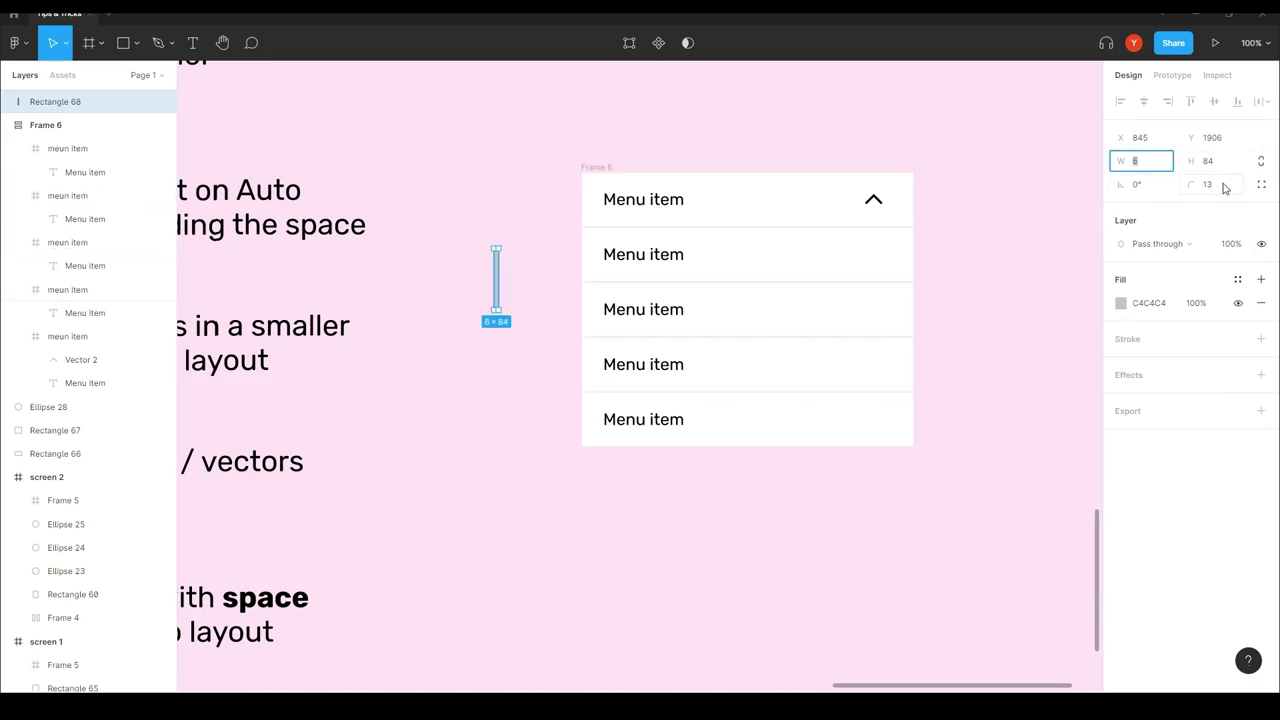
pyautogui.click(530, 478)
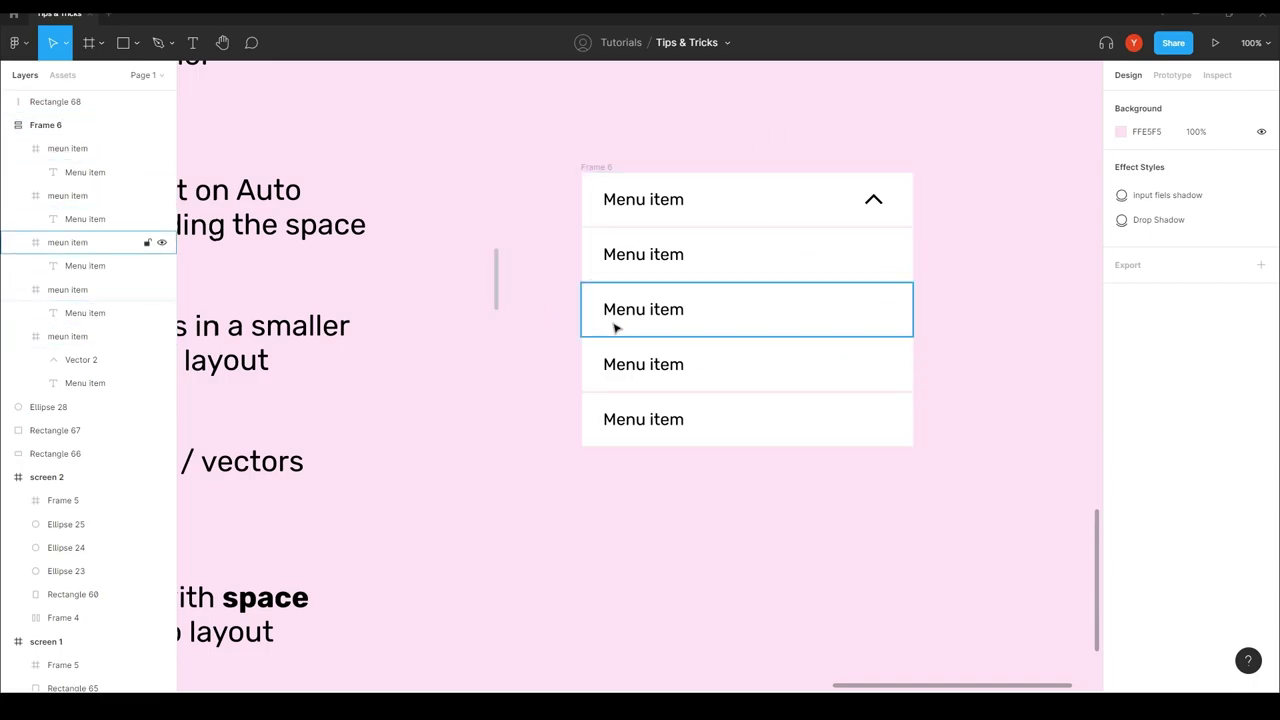
pyautogui.moveTo(497, 300); pyautogui.dragTo(664, 270)
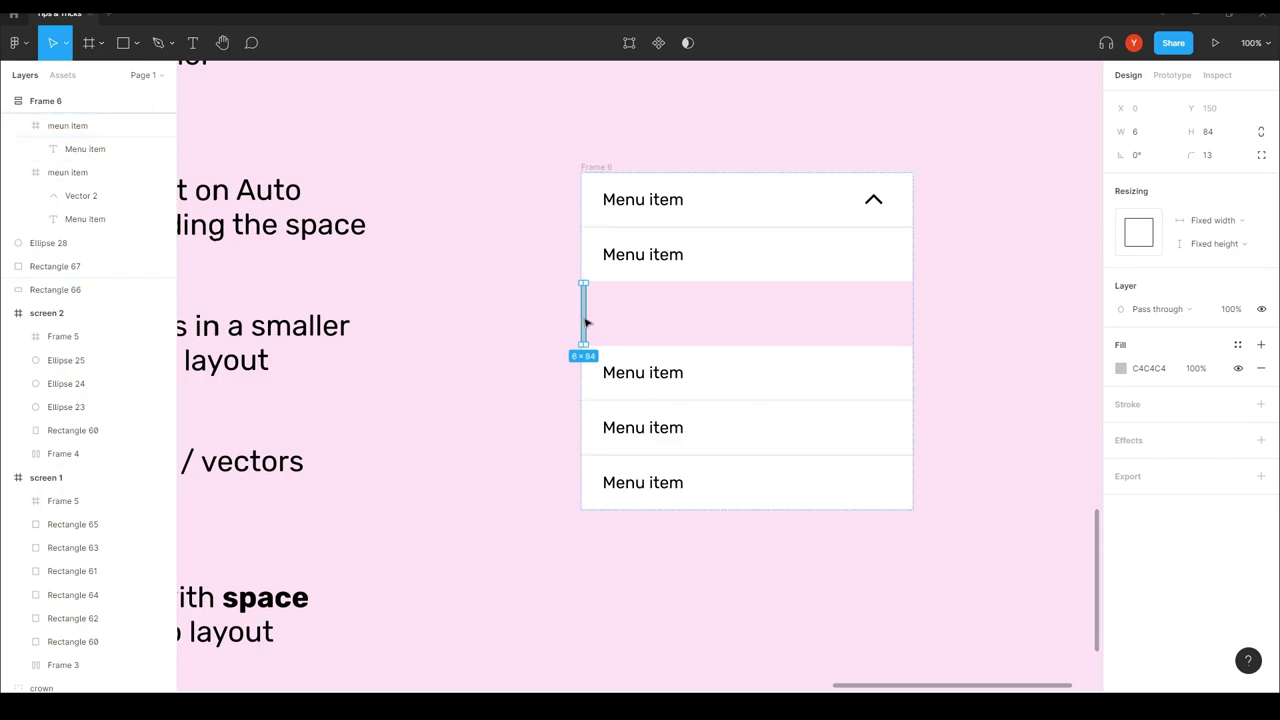
# - Pull the bar out of the list, lay it along the menu's top-right edge, and select both
pyautogui.press('Delete')
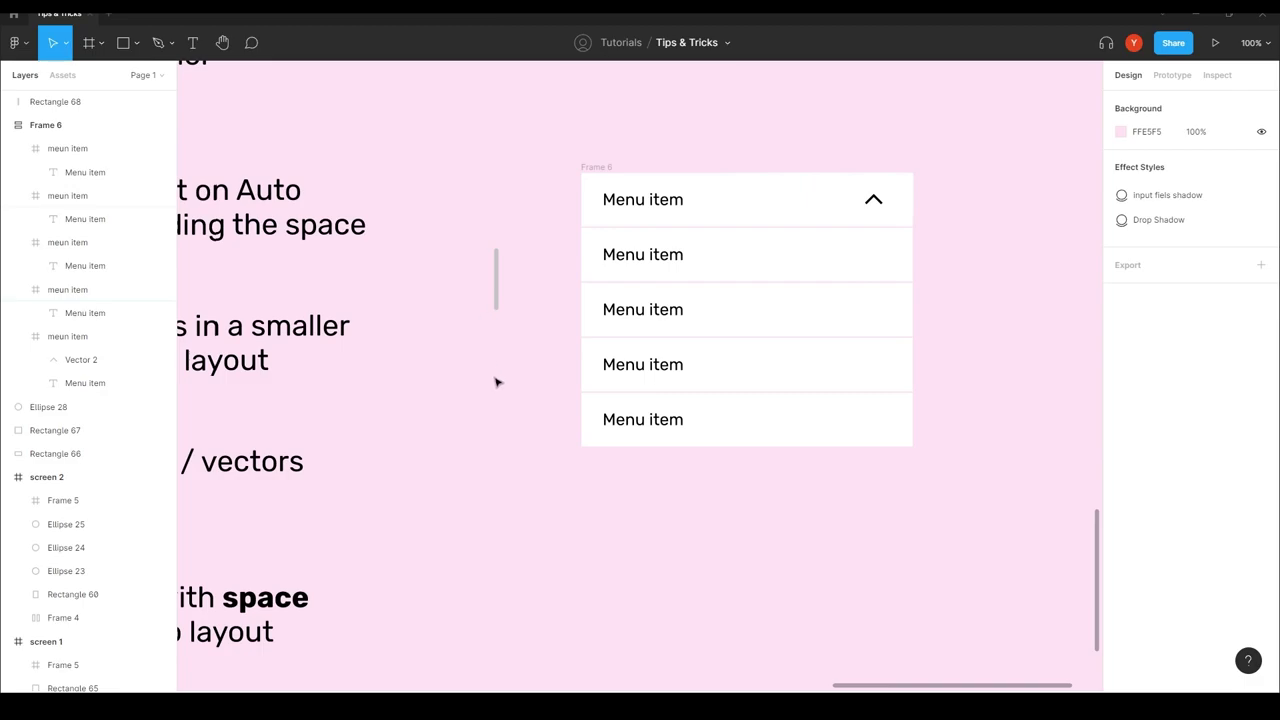
pyautogui.click(496, 290)
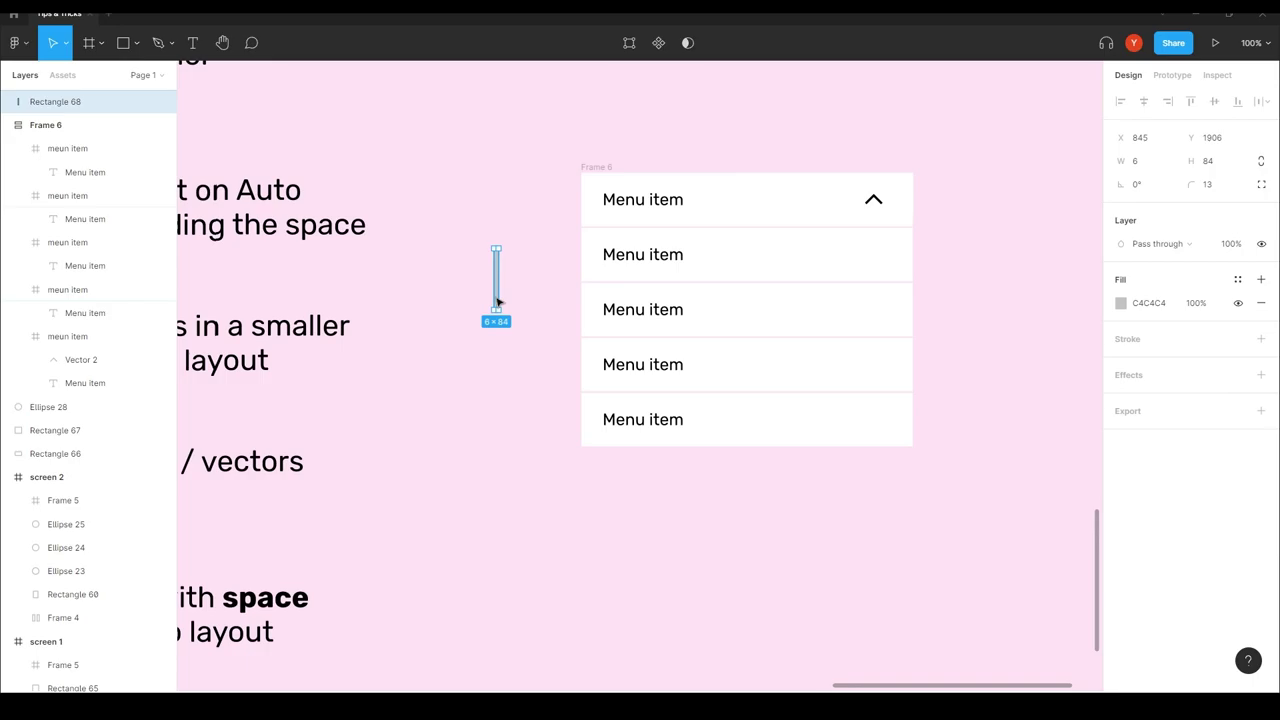
pyautogui.moveTo(498, 301); pyautogui.dragTo(904, 243)
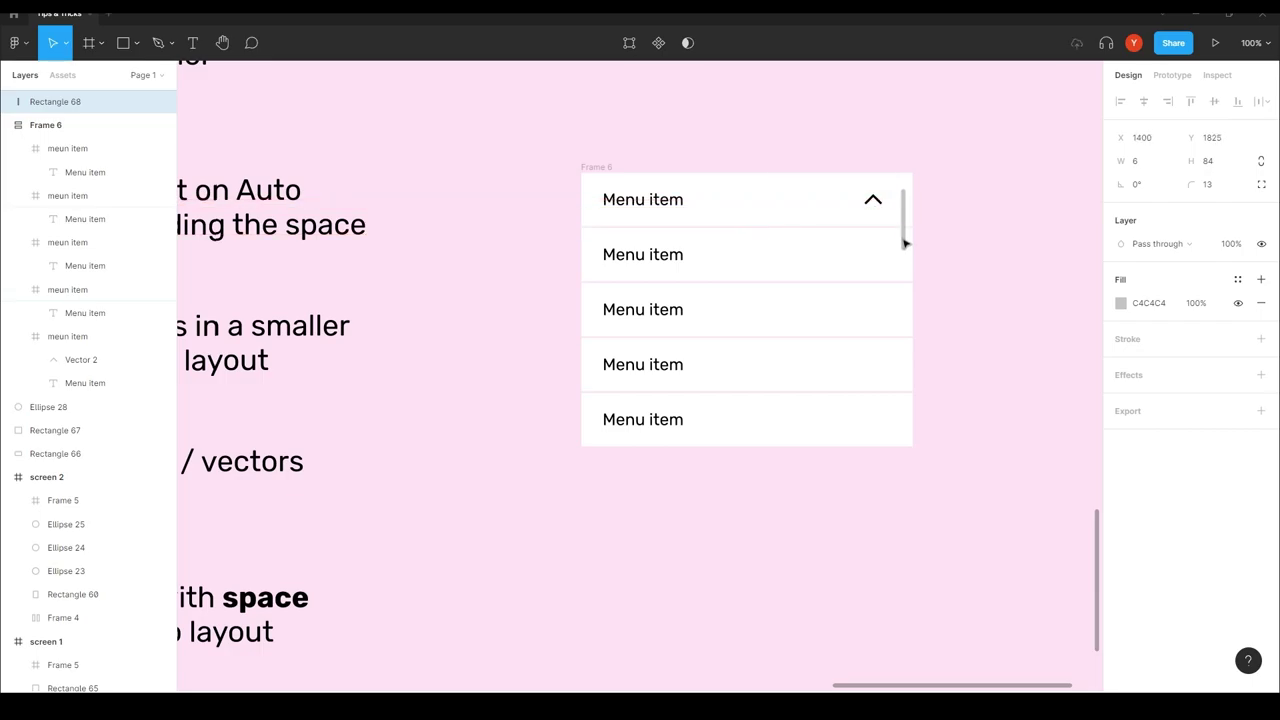
pyautogui.click(990, 341)
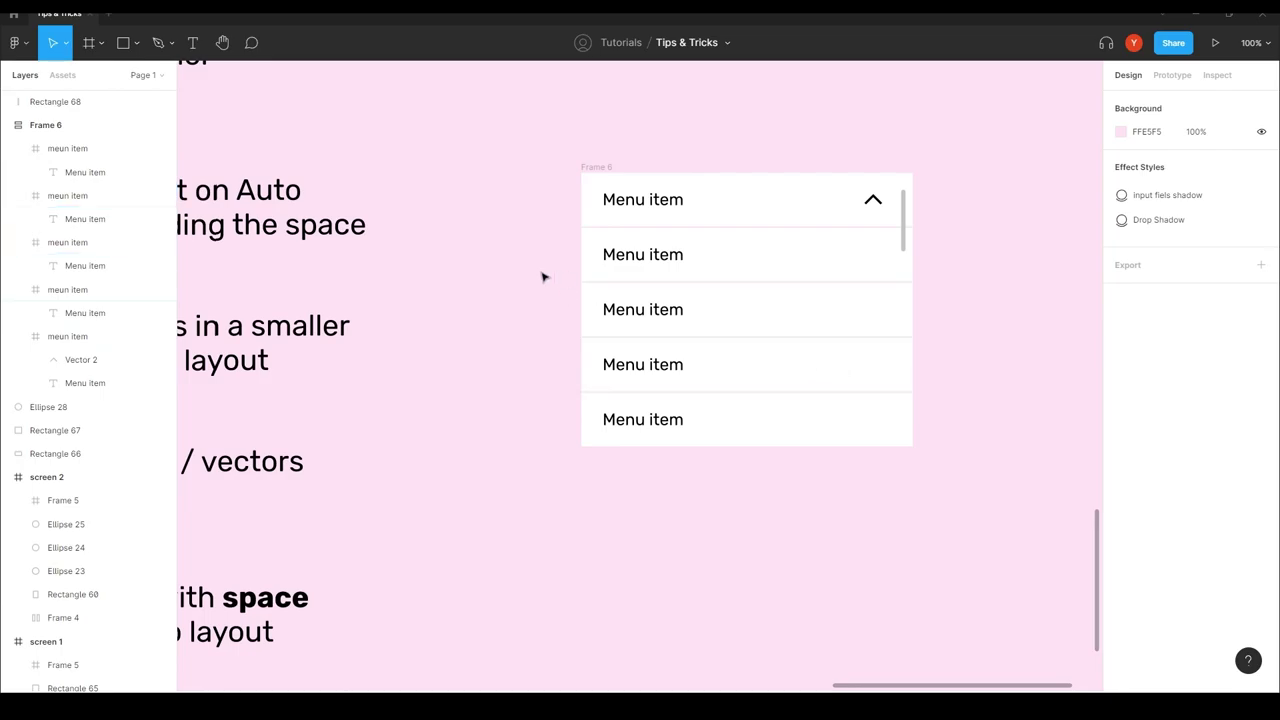
pyautogui.moveTo(535, 129); pyautogui.dragTo(963, 502)
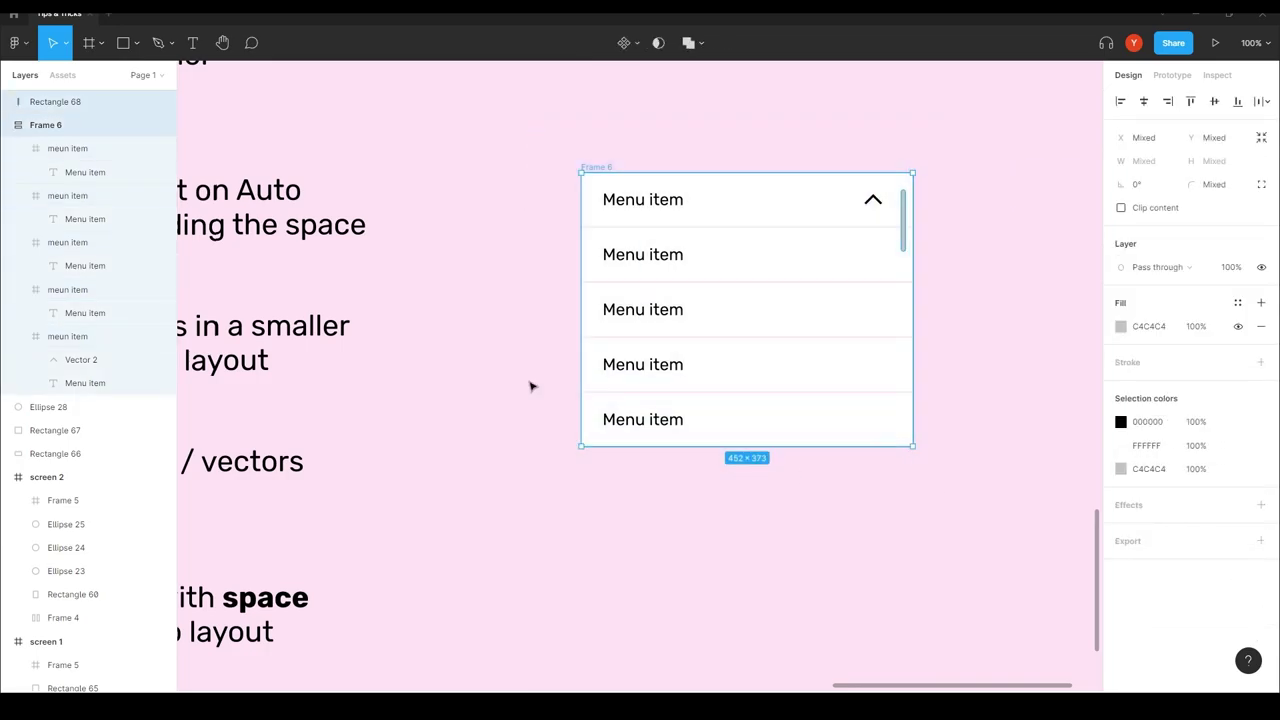
# - Rename the bar's layer to 'scroll handle'
pyautogui.doubleClick(47, 102)
pyautogui.write('scroll ha')
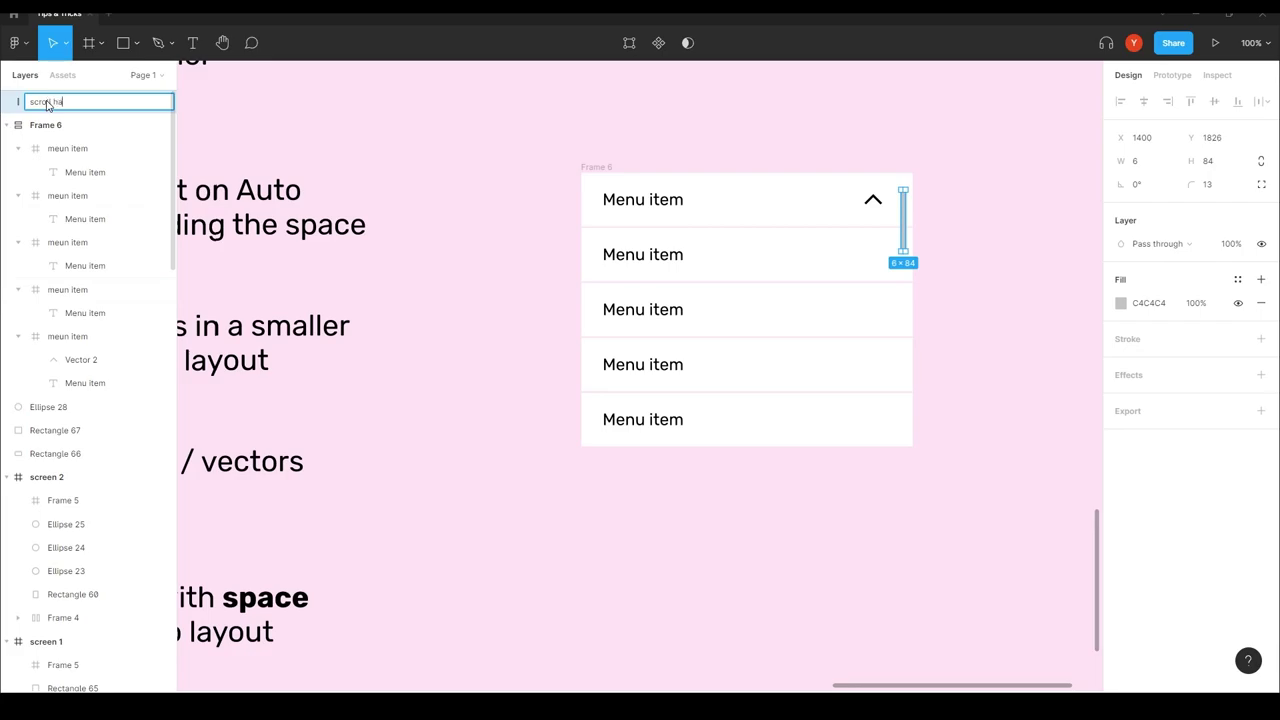
pyautogui.write('ndle')
pyautogui.press('Return')
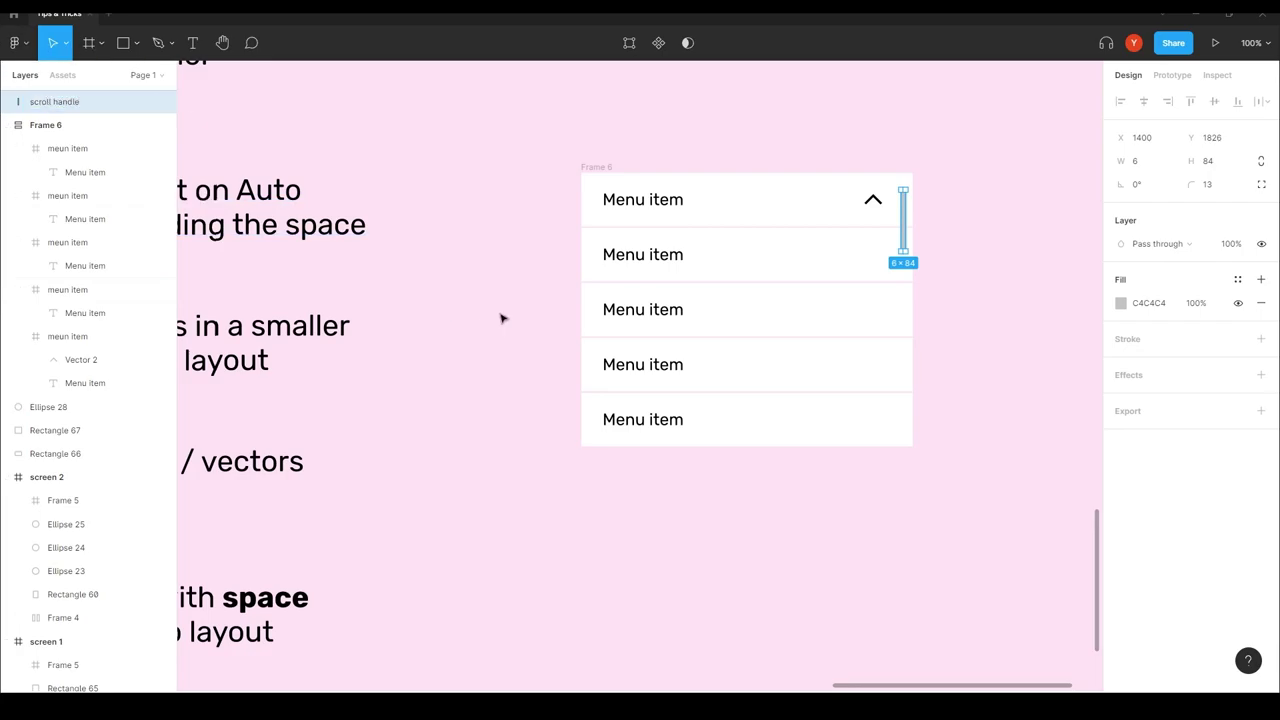
# - Wrap the menu and scroll handle together in a new frame, Frame 7
pyautogui.moveTo(476, 152); pyautogui.dragTo(945, 512)
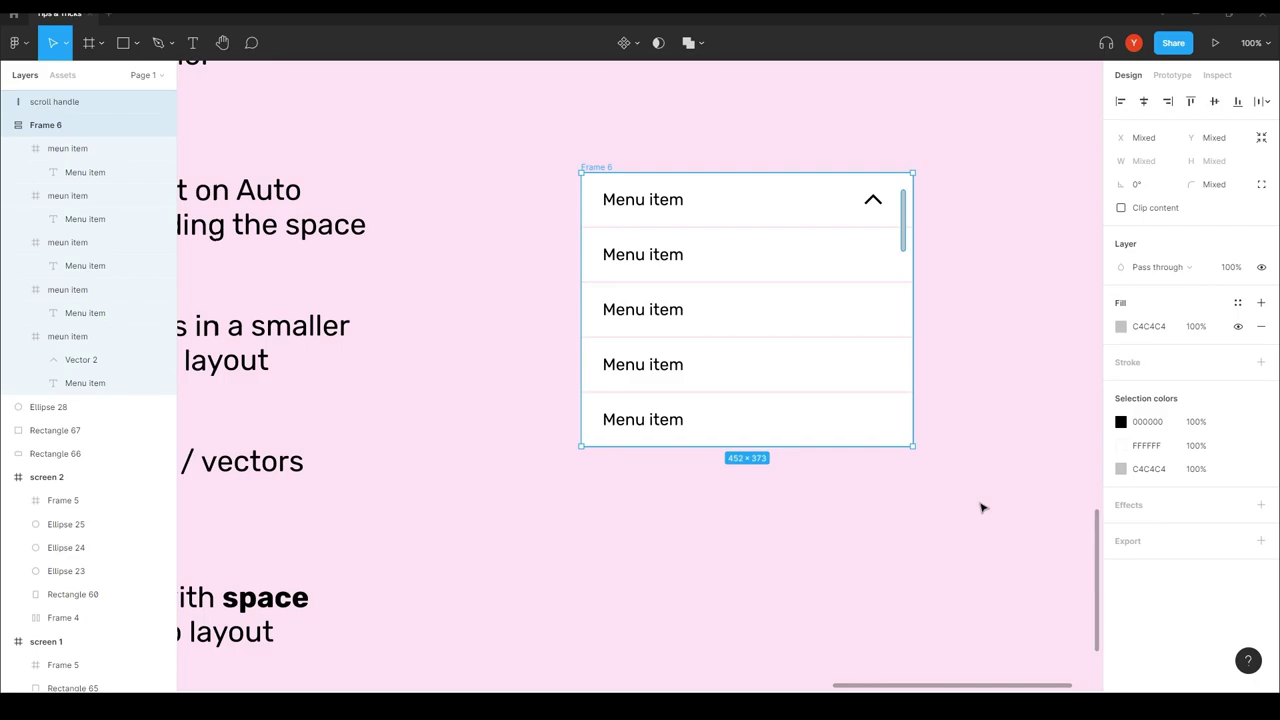
pyautogui.rightClick(713, 330)
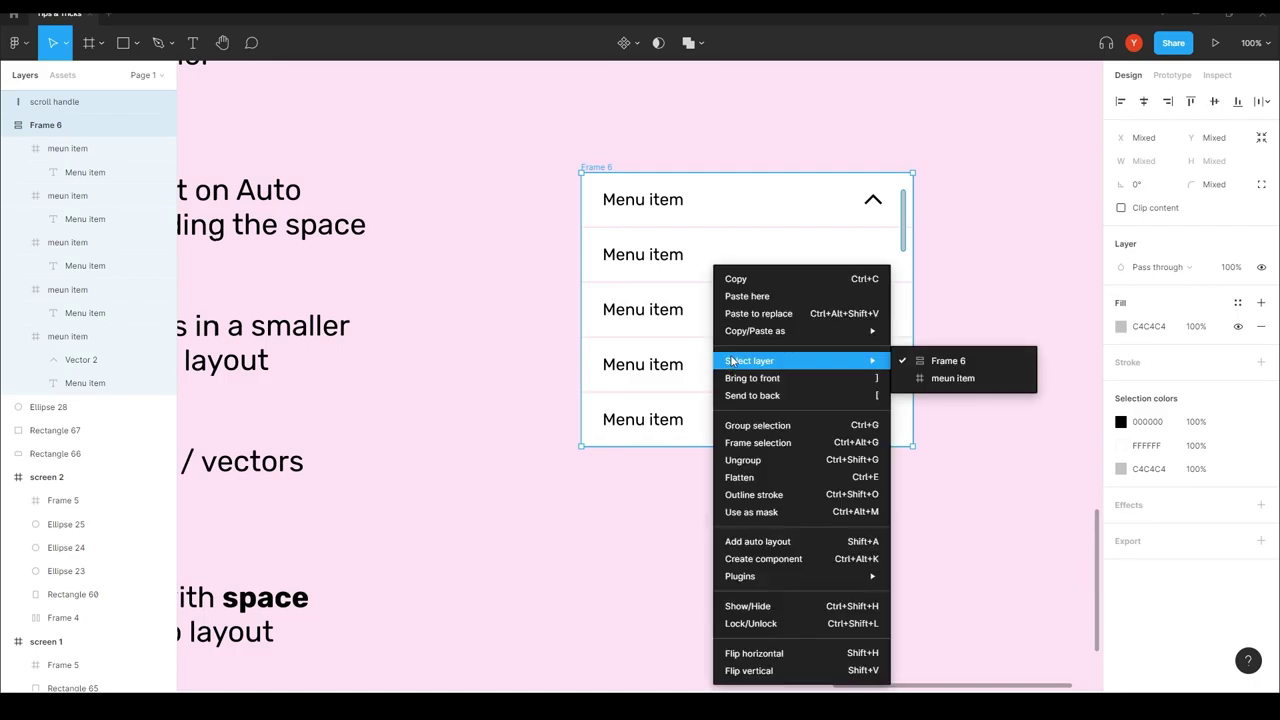
pyautogui.click(757, 443)
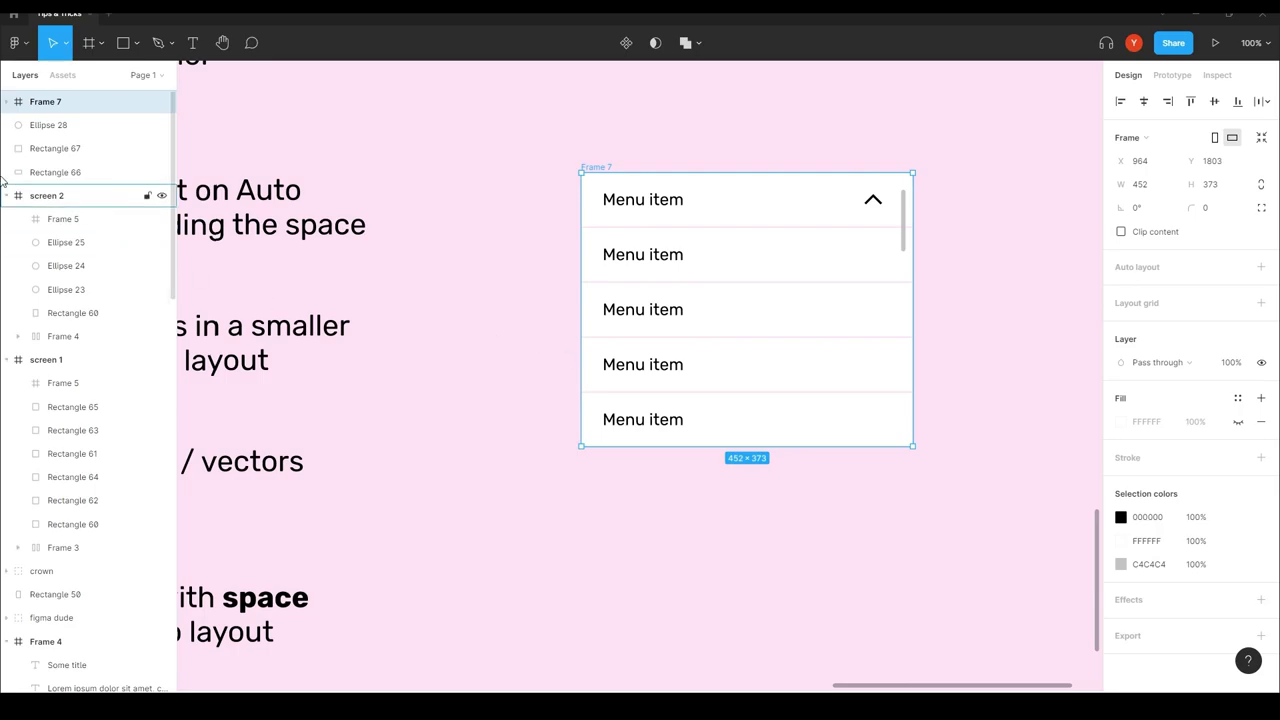
# - Rename Frame 6 to 'menu' in the Layers panel
pyautogui.click(7, 101)
pyautogui.click(19, 148)
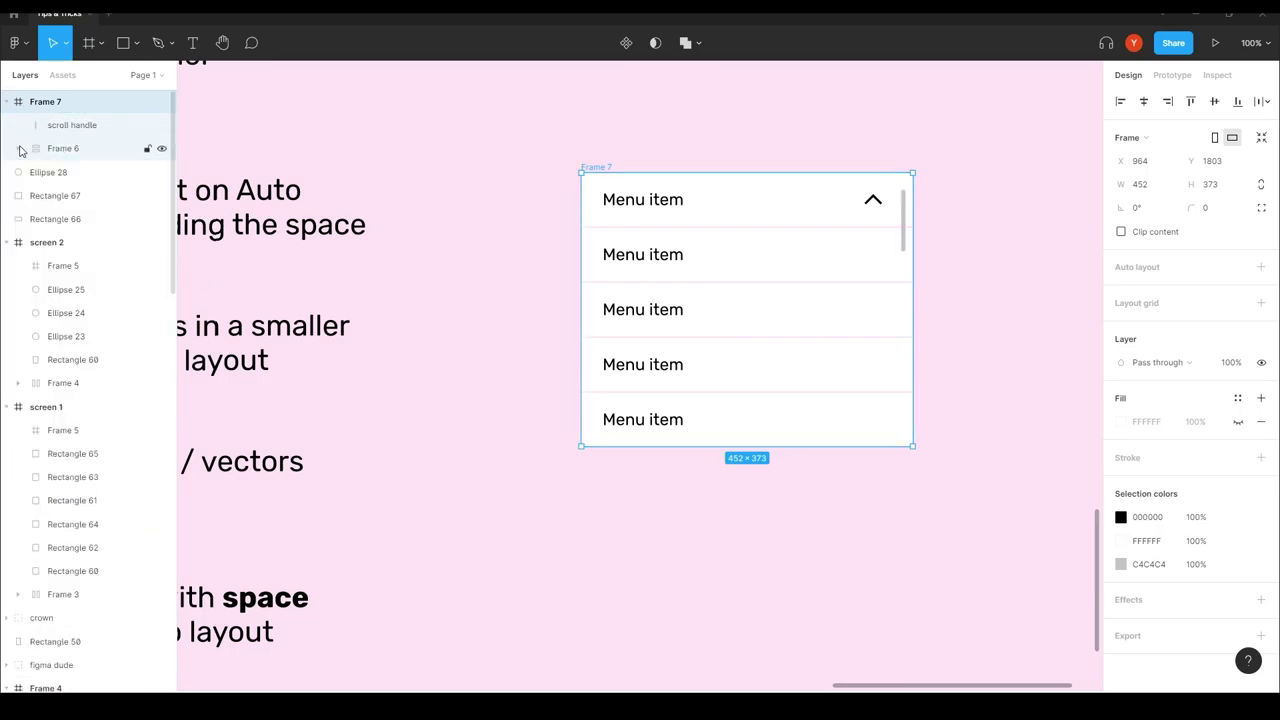
pyautogui.click(57, 152)
pyautogui.doubleClick(57, 150)
pyautogui.write('menu')
pyautogui.press('Return')
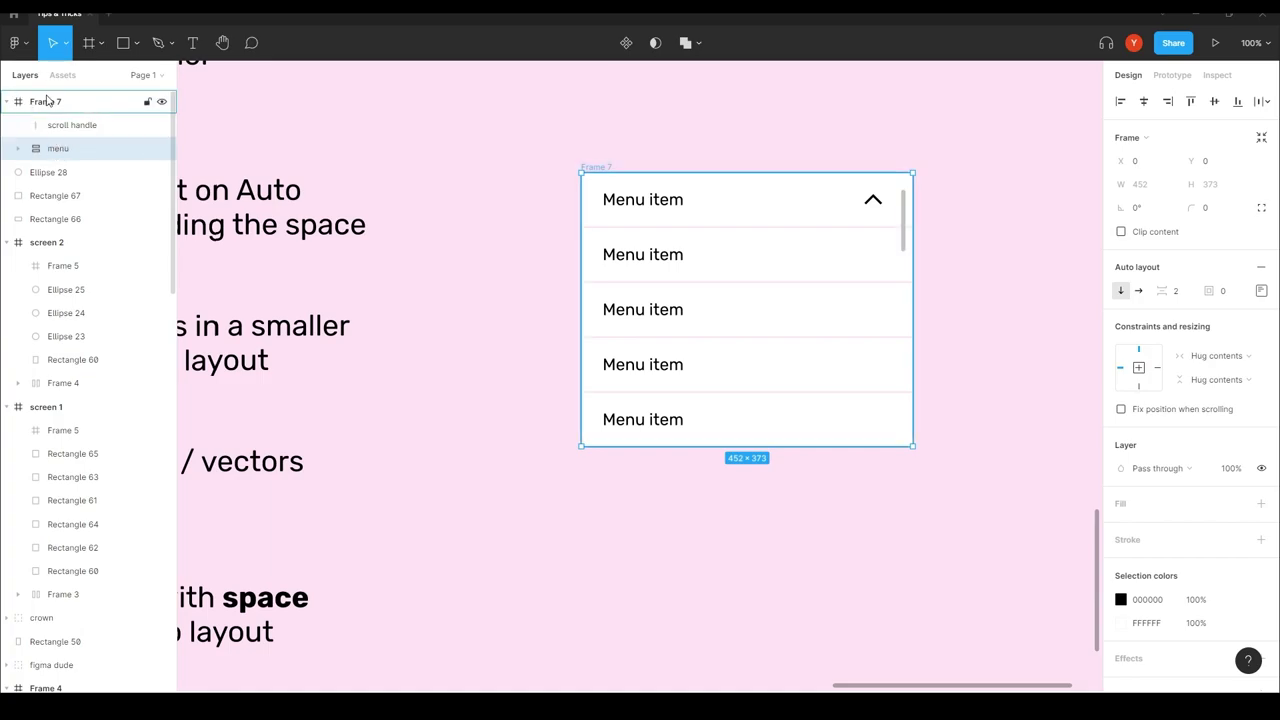
# - Pan out to view the whole tips board and select Frame 7
pyautogui.click(43, 104)
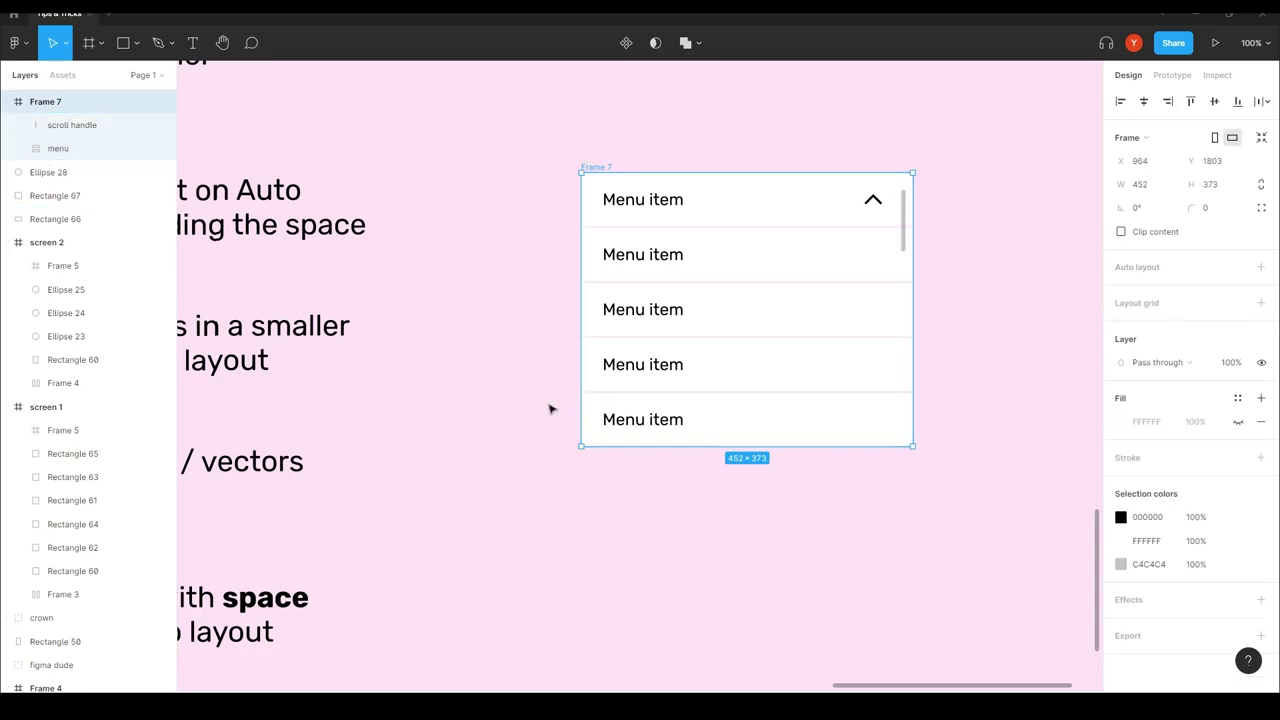
pyautogui.click(536, 358)
pyautogui.moveTo(506, 406); pyautogui.dragTo(689, 381)
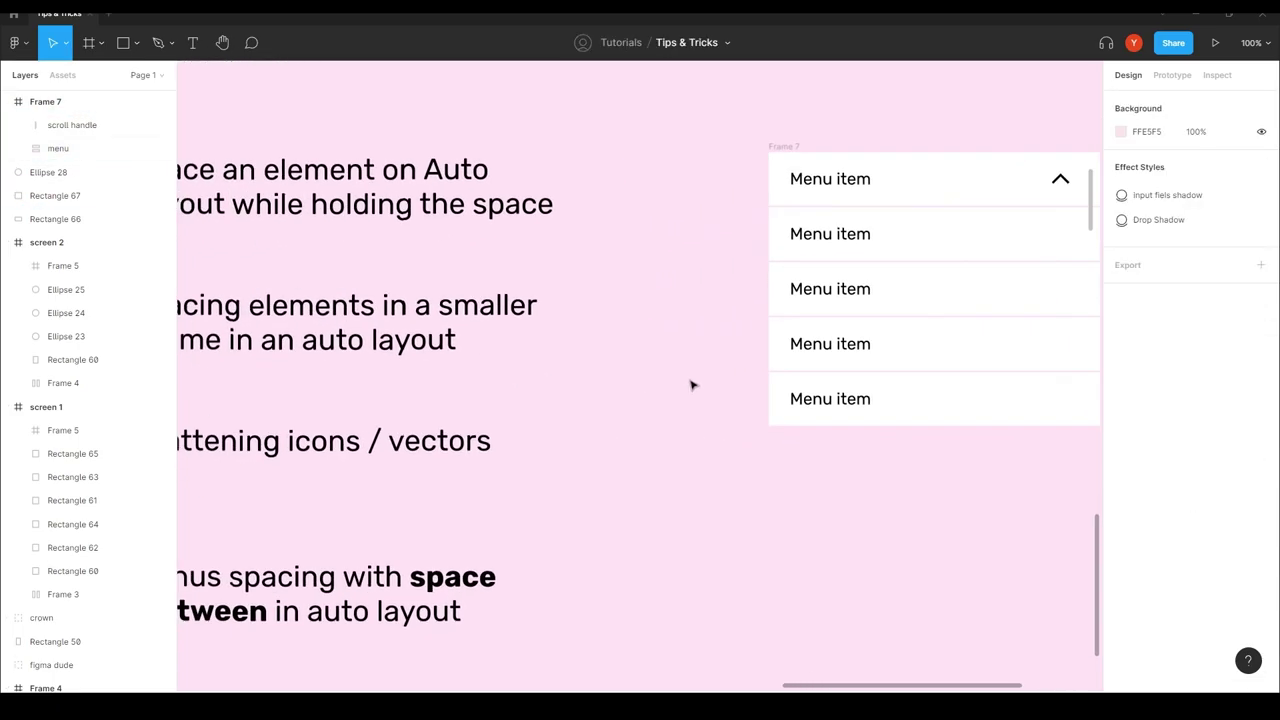
pyautogui.scroll(-3, 694, 382)
pyautogui.moveTo(668, 431); pyautogui.dragTo(894, 400)
pyautogui.click(940, 249)
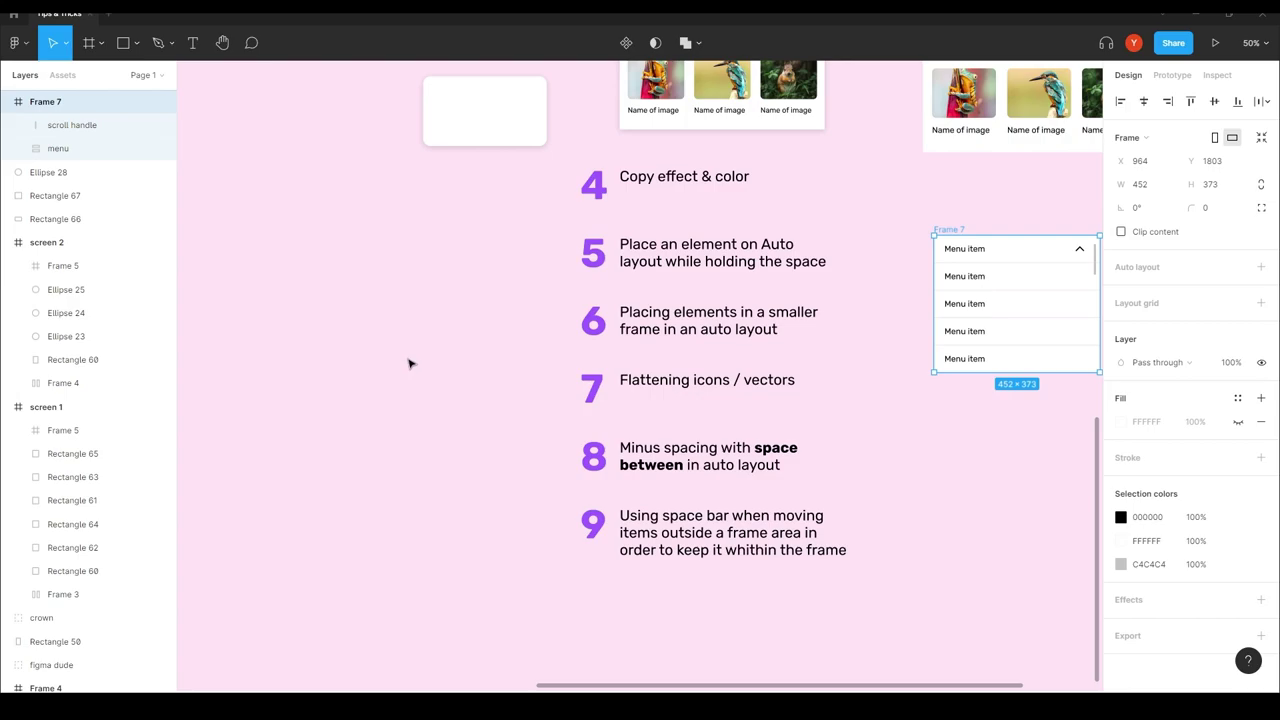
# - Add a text layer reading 'Button' on empty canvas
pyautogui.moveTo(411, 363); pyautogui.dragTo(540, 345)
pyautogui.click(194, 47)
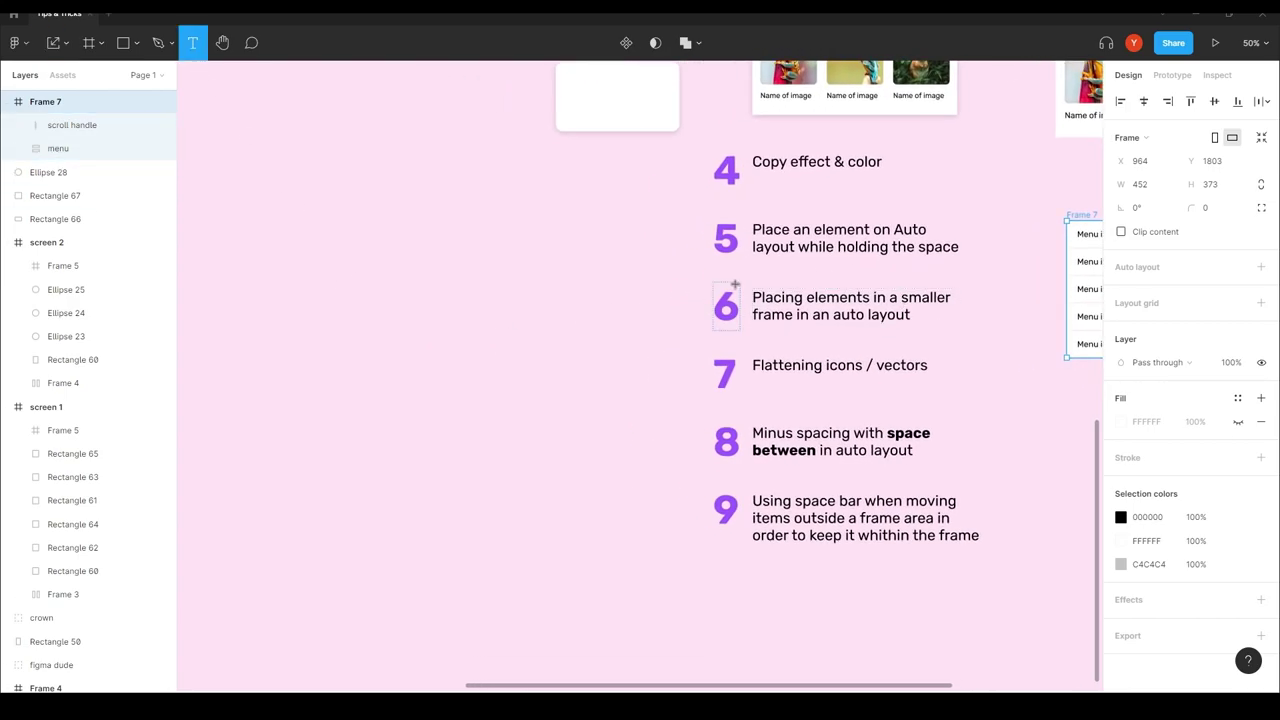
pyautogui.click(469, 357)
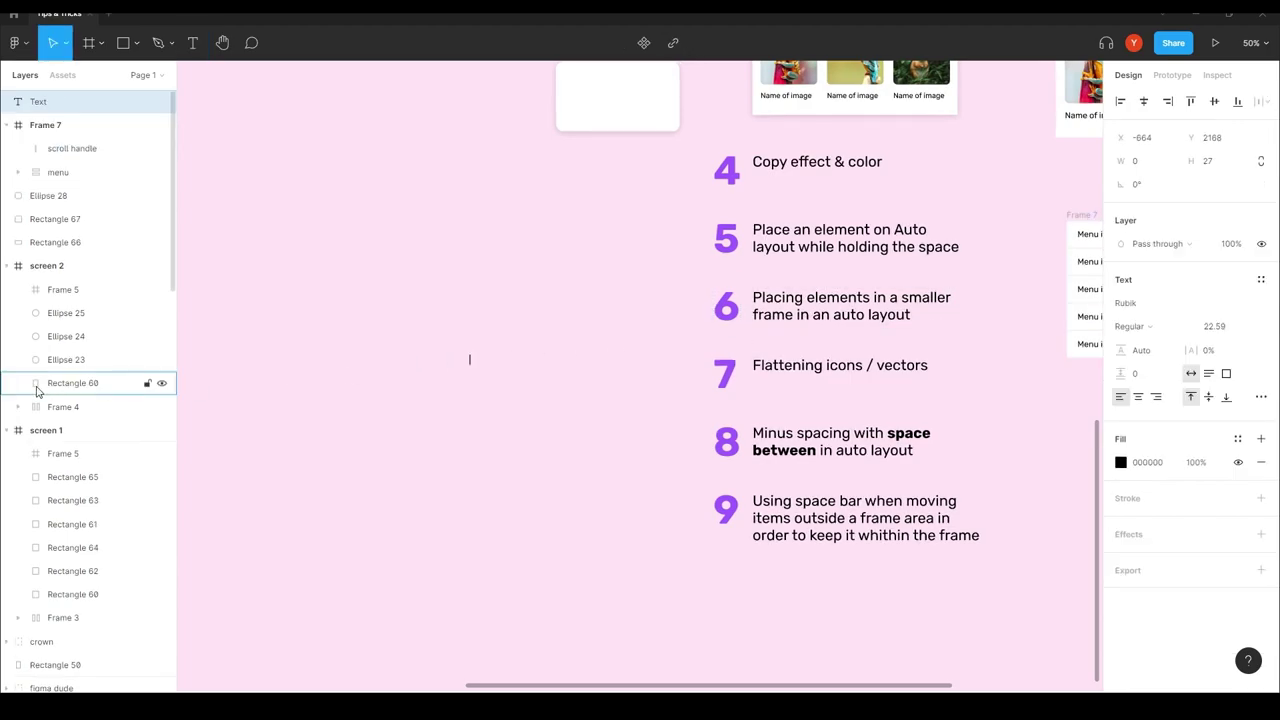
pyautogui.write('b')
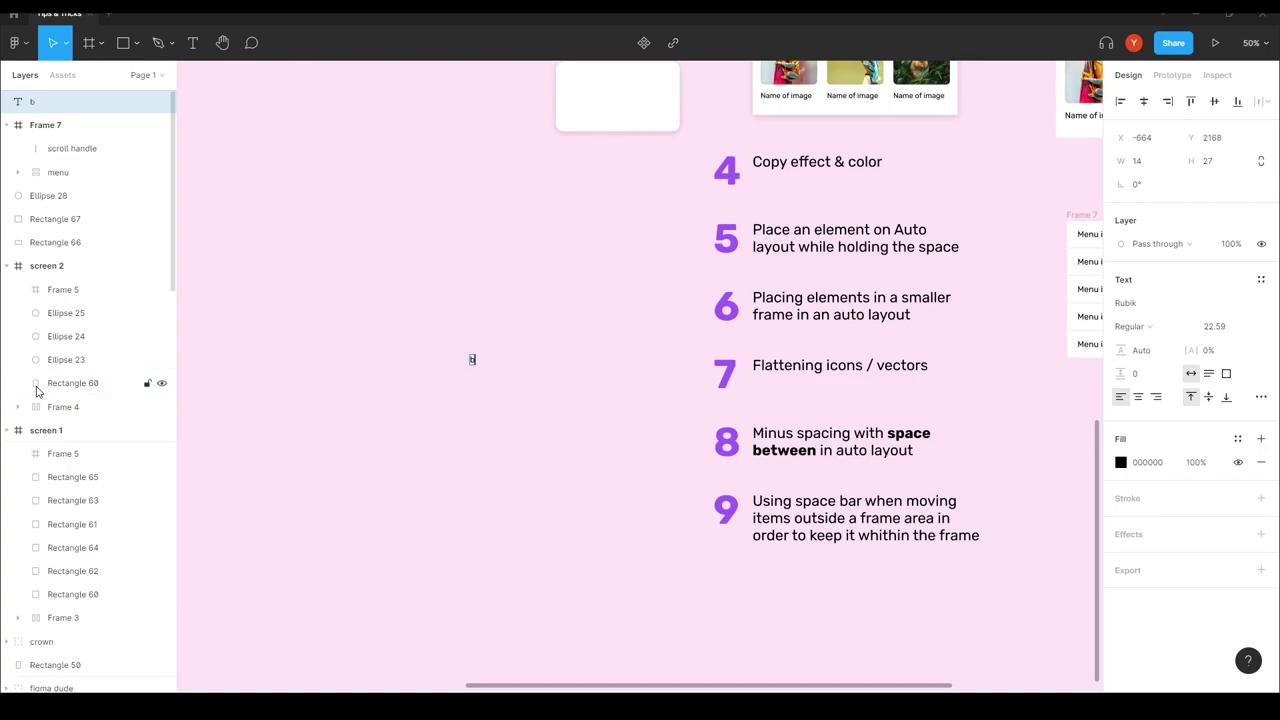
pyautogui.press('BackSpace')
pyautogui.write('Button')
pyautogui.press('Escape')
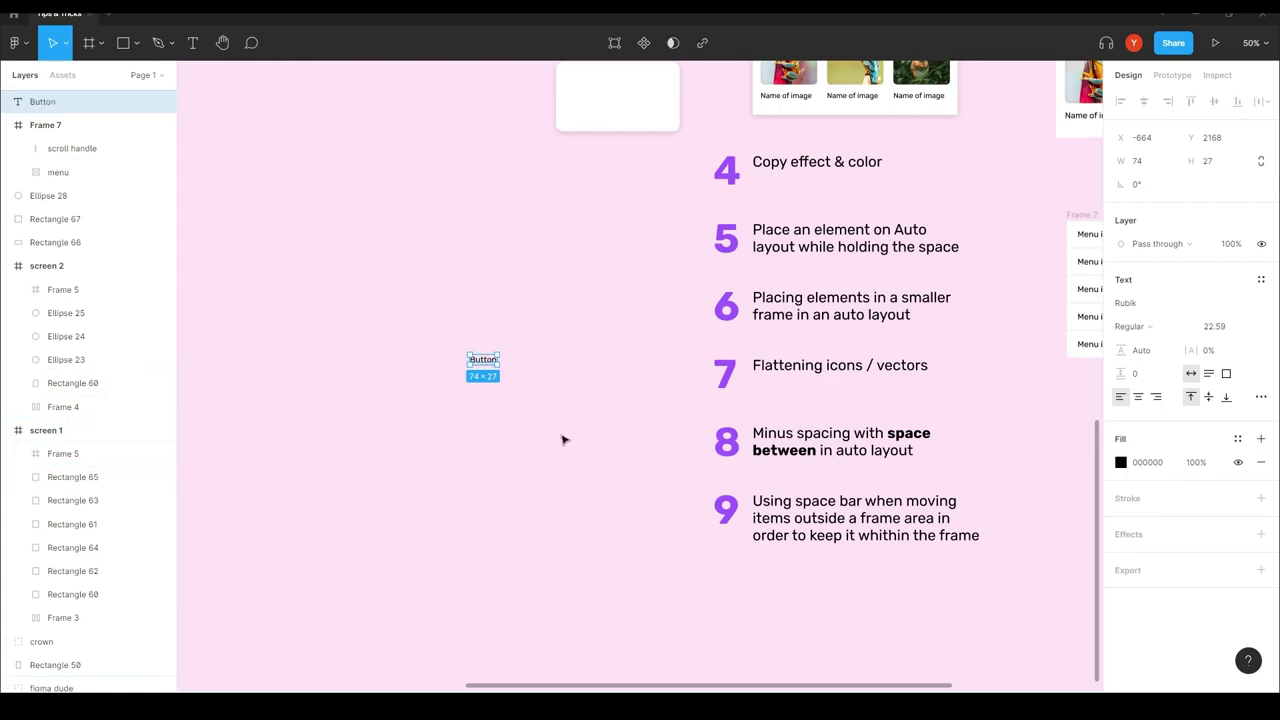
# - Set the Button text to size 30 and wrap it in an auto-layout frame
pyautogui.click(1230, 328)
pyautogui.write('30')
pyautogui.press('Return')
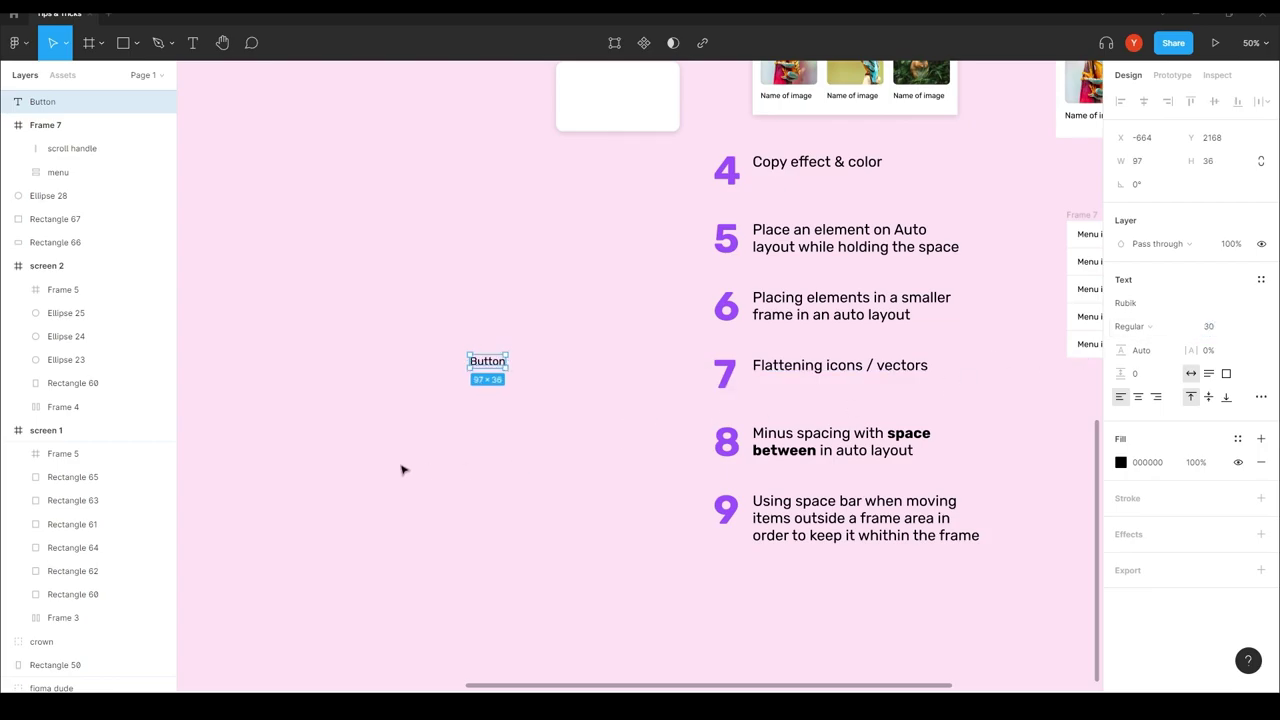
pyautogui.hotkey('ctrl', '=')
pyautogui.hscroll(-5, 500, 443)
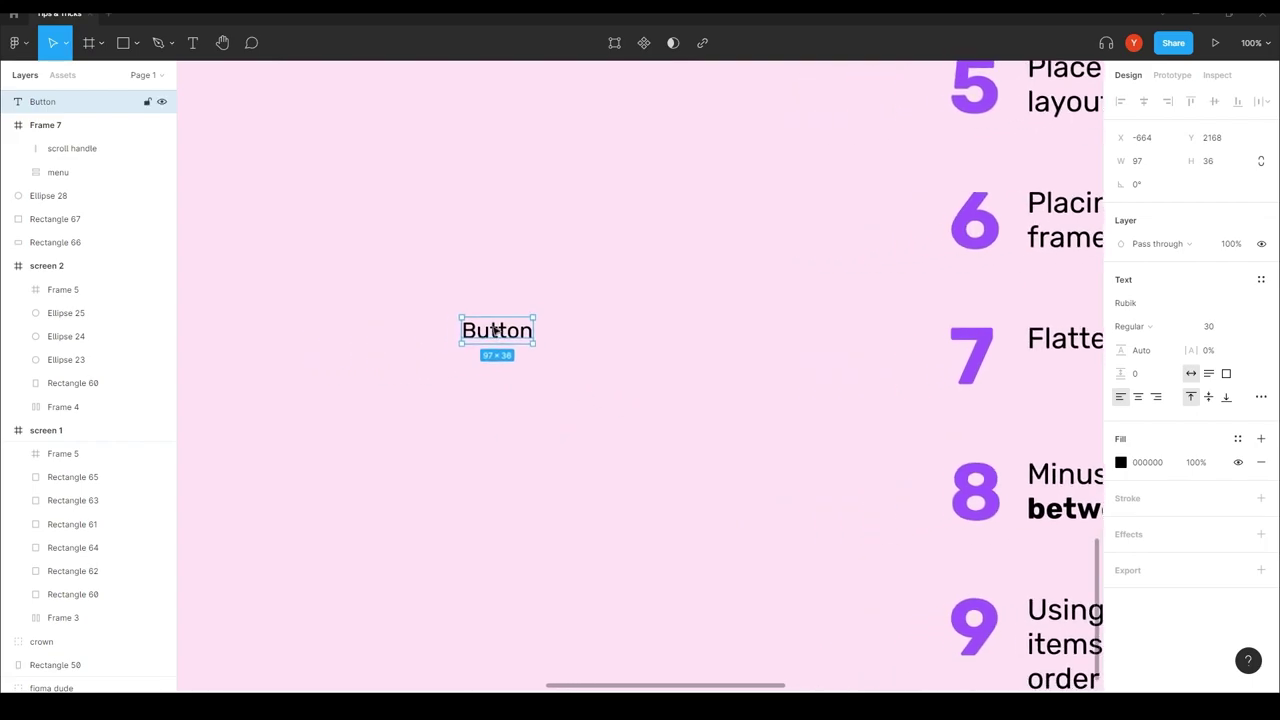
pyautogui.moveTo(500, 331); pyautogui.dragTo(542, 354)
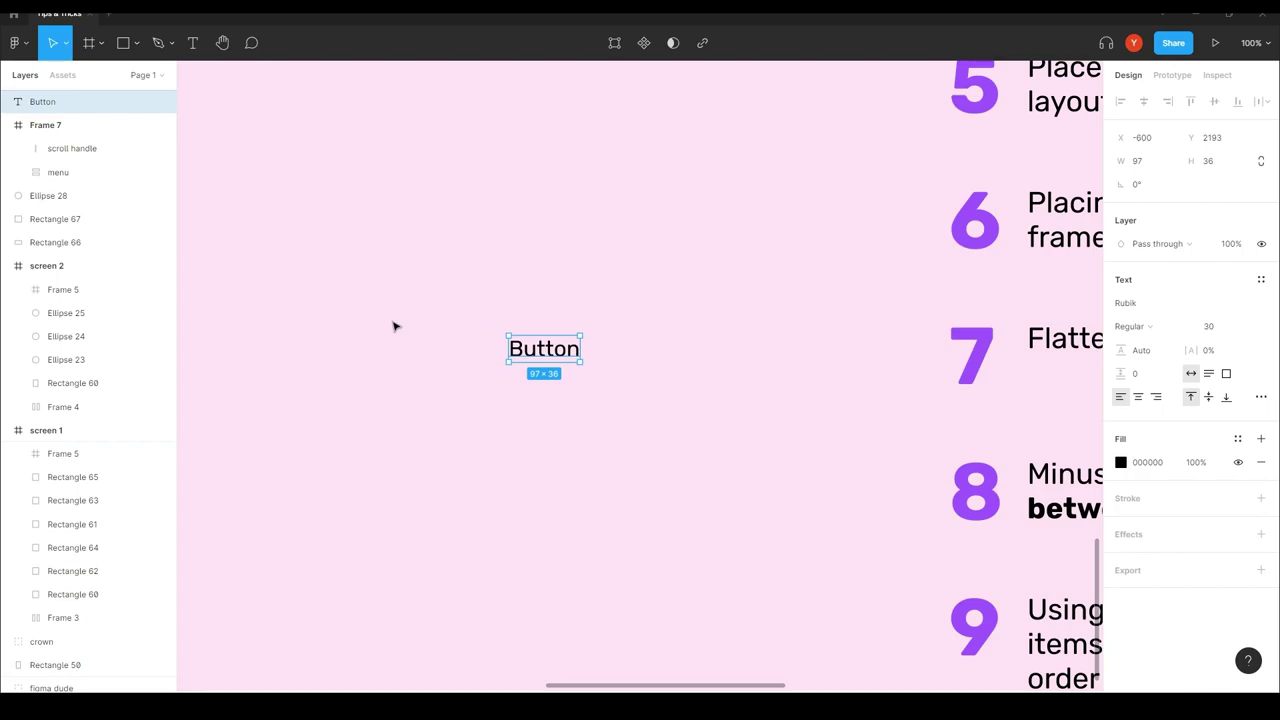
pyautogui.hotkey('shift', 'a')
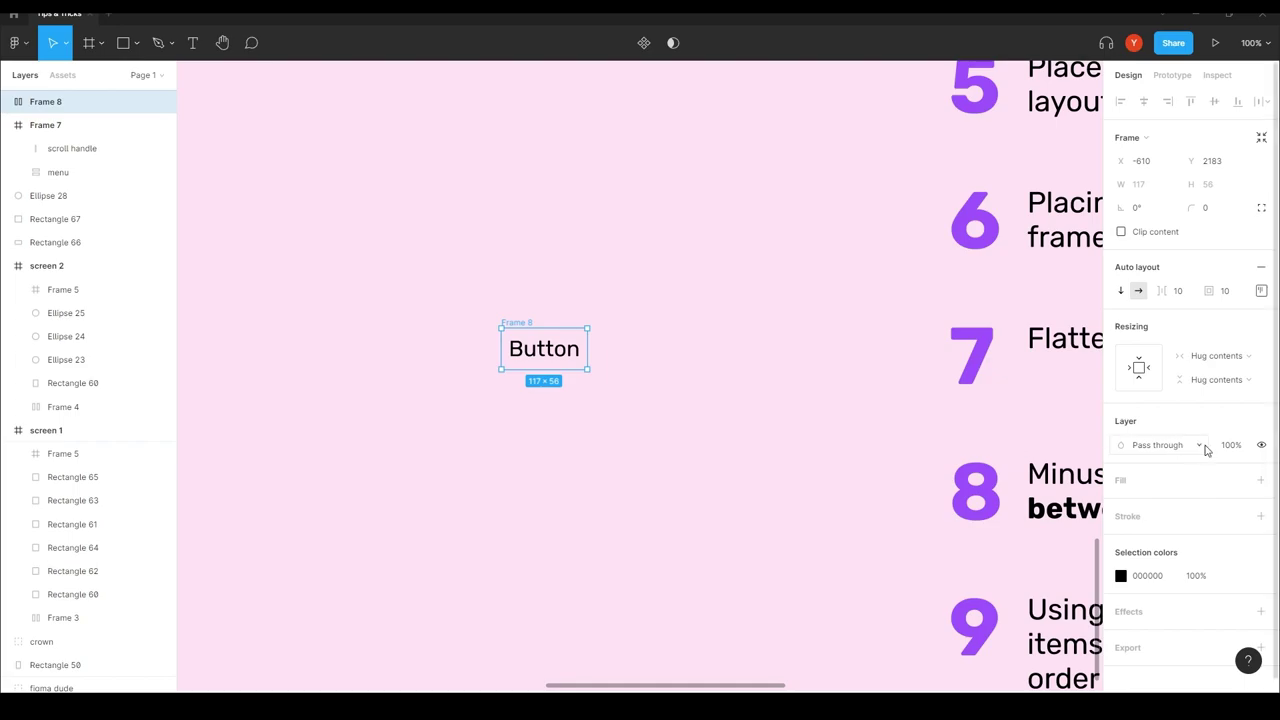
# - Give the button frame a white fill and corner radius 30
pyautogui.click(1261, 480)
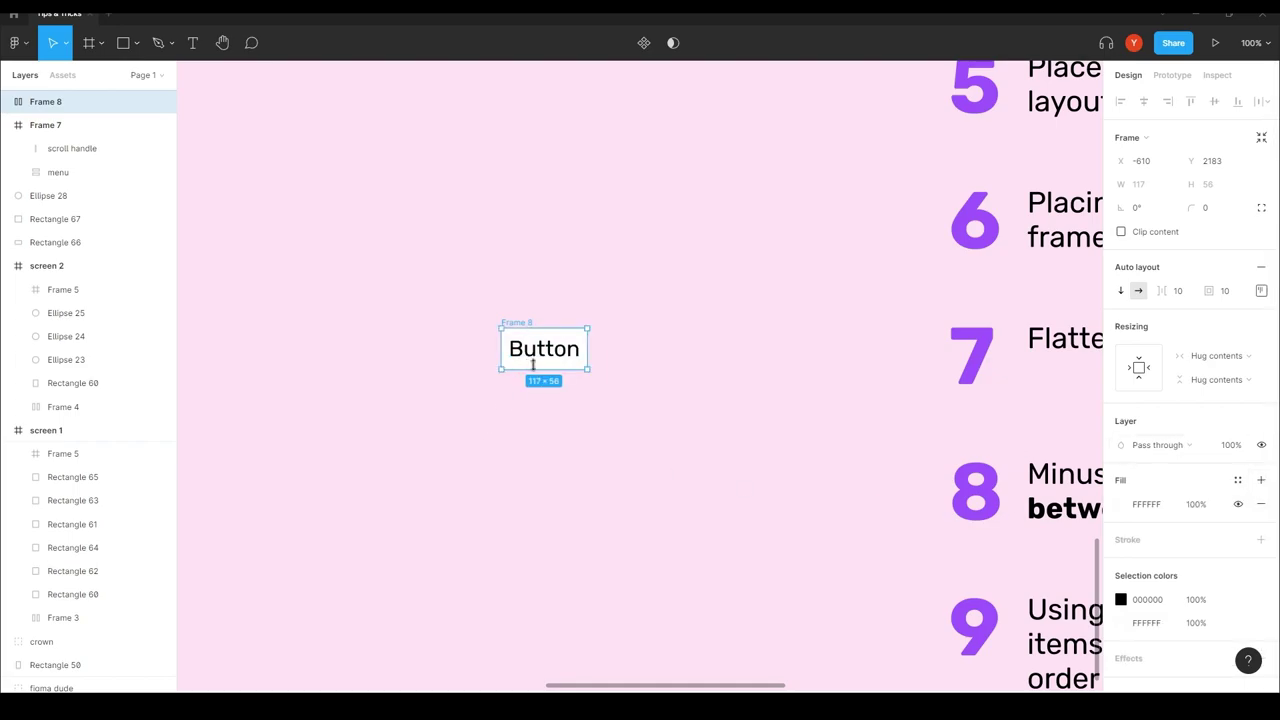
pyautogui.click(1207, 208)
pyautogui.press('Return')
pyautogui.press('Return')
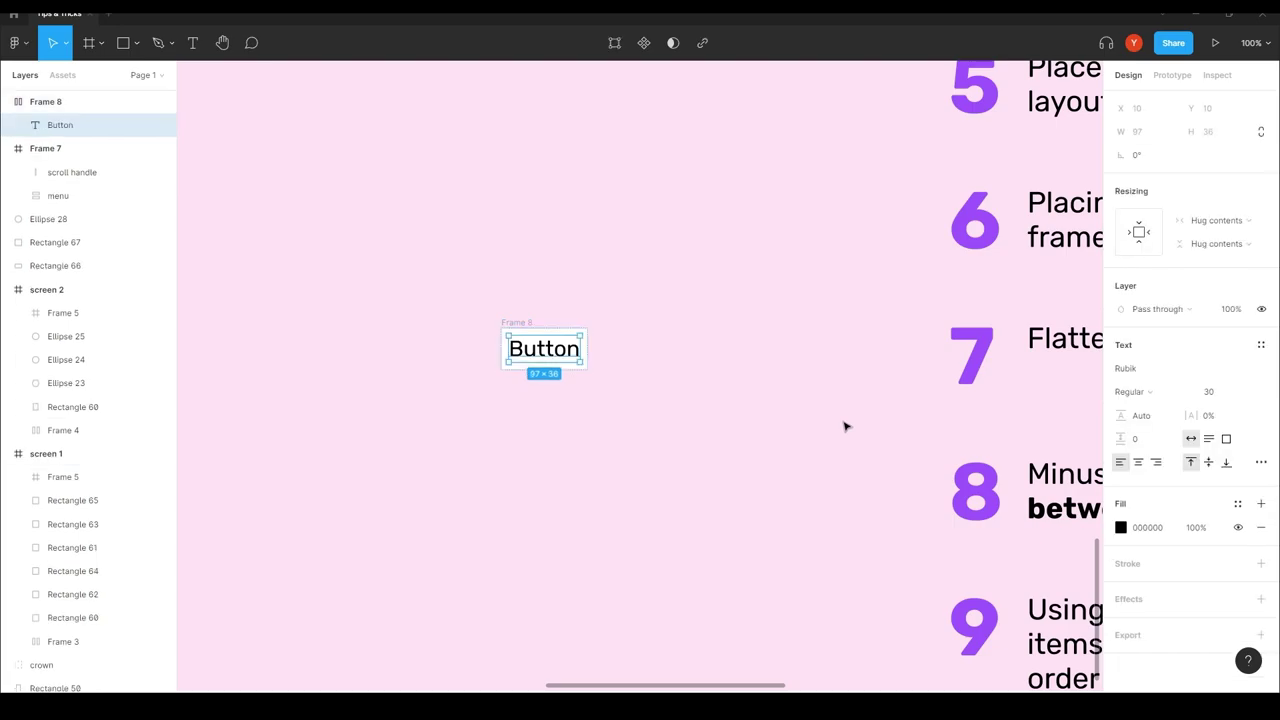
pyautogui.hotkey('shift', 'Return')
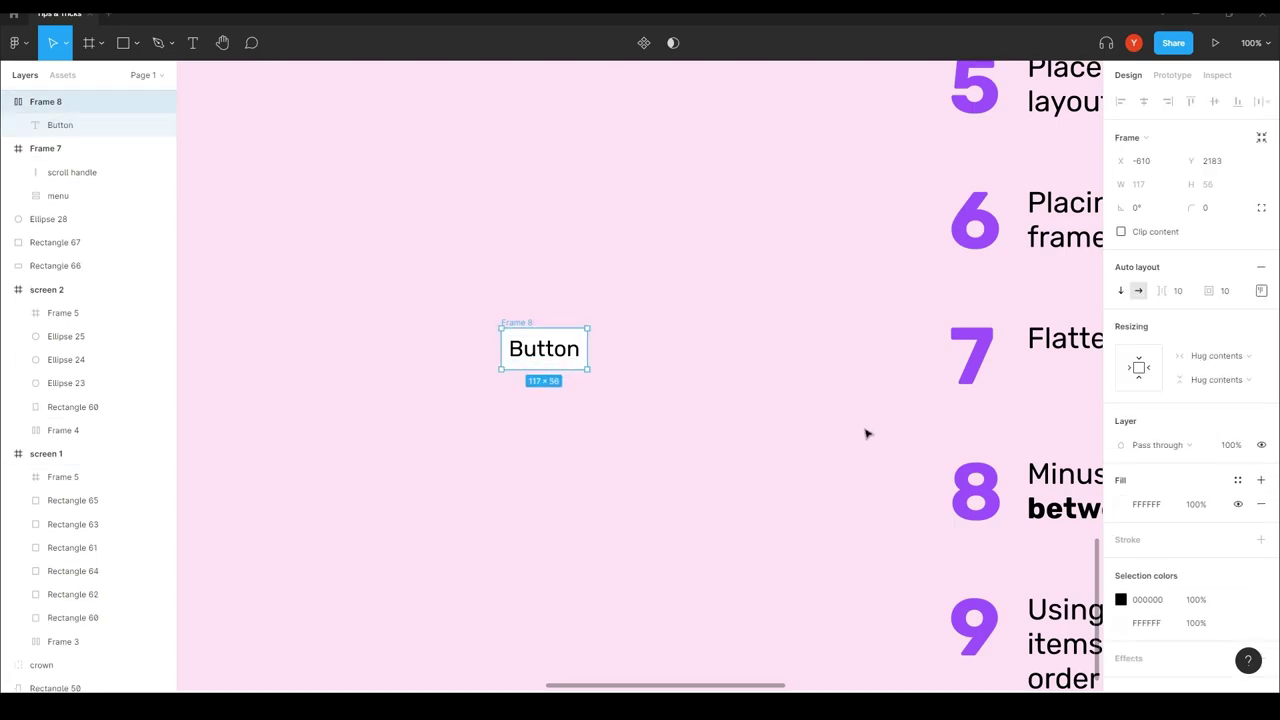
pyautogui.click(1224, 214)
pyautogui.write('30')
pyautogui.press('Return')
# - Set the button's left and right padding to 30
pyautogui.click(1259, 295)
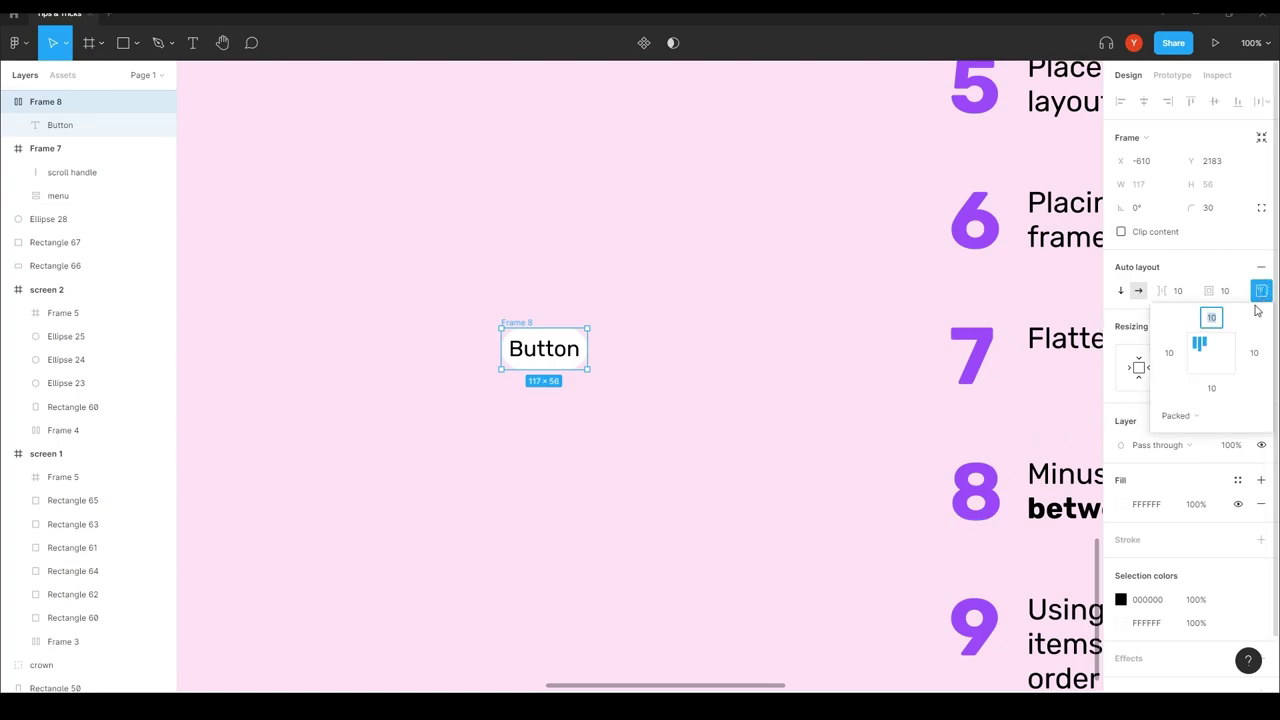
pyautogui.press('Tab')
pyautogui.write('30')
pyautogui.press('Tab')
pyautogui.press('Tab')
pyautogui.write('30')
pyautogui.press('Return')
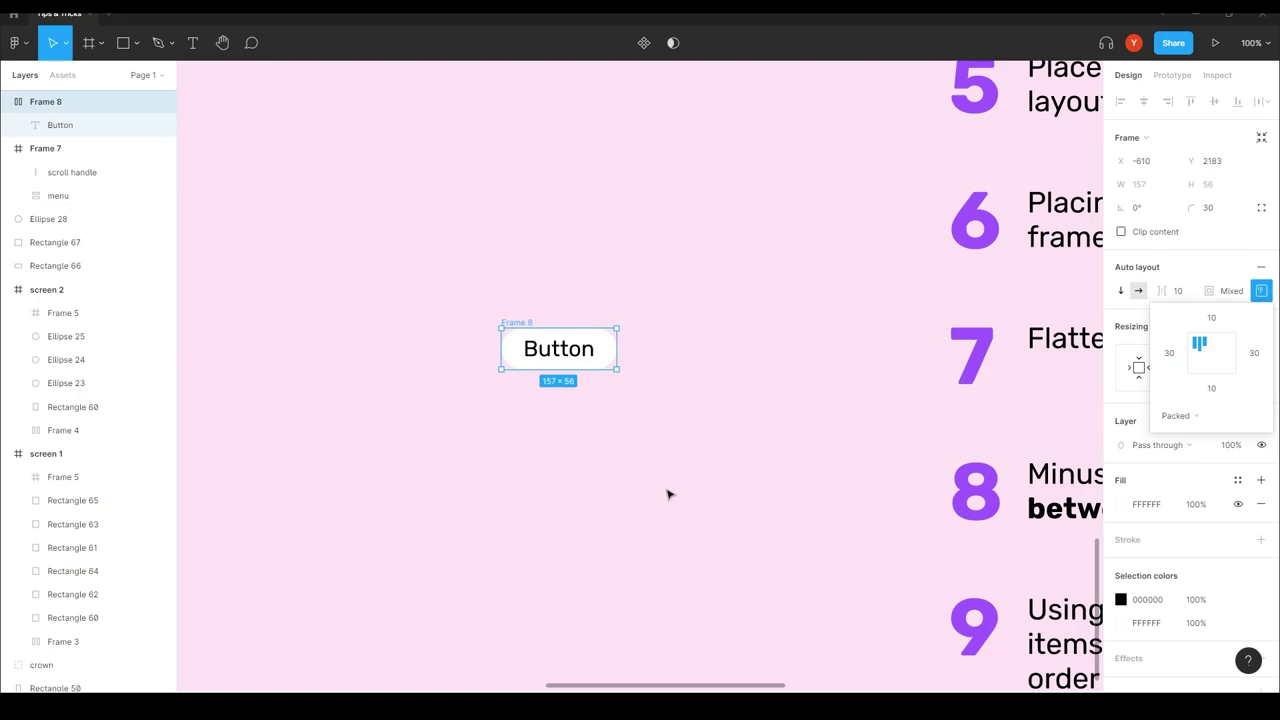
pyautogui.click(673, 574)
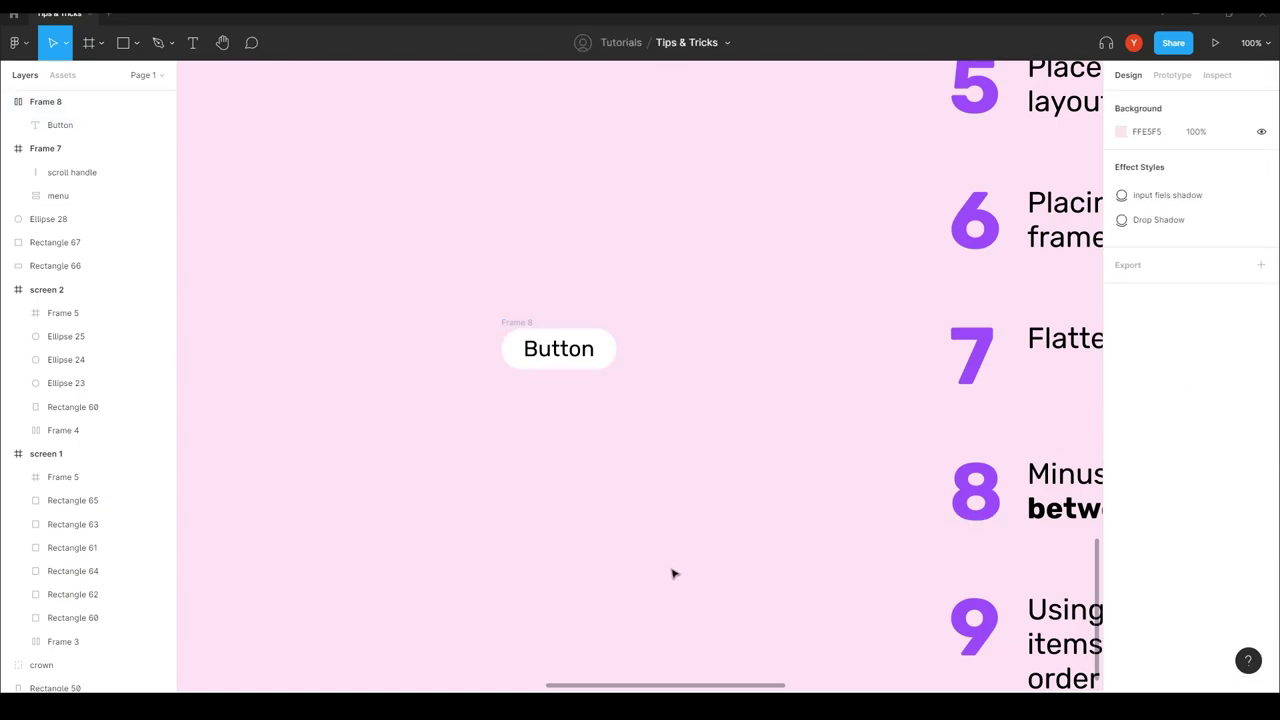
# - Set the button's top and bottom padding to 12
pyautogui.hotkey('ctrl', '=')
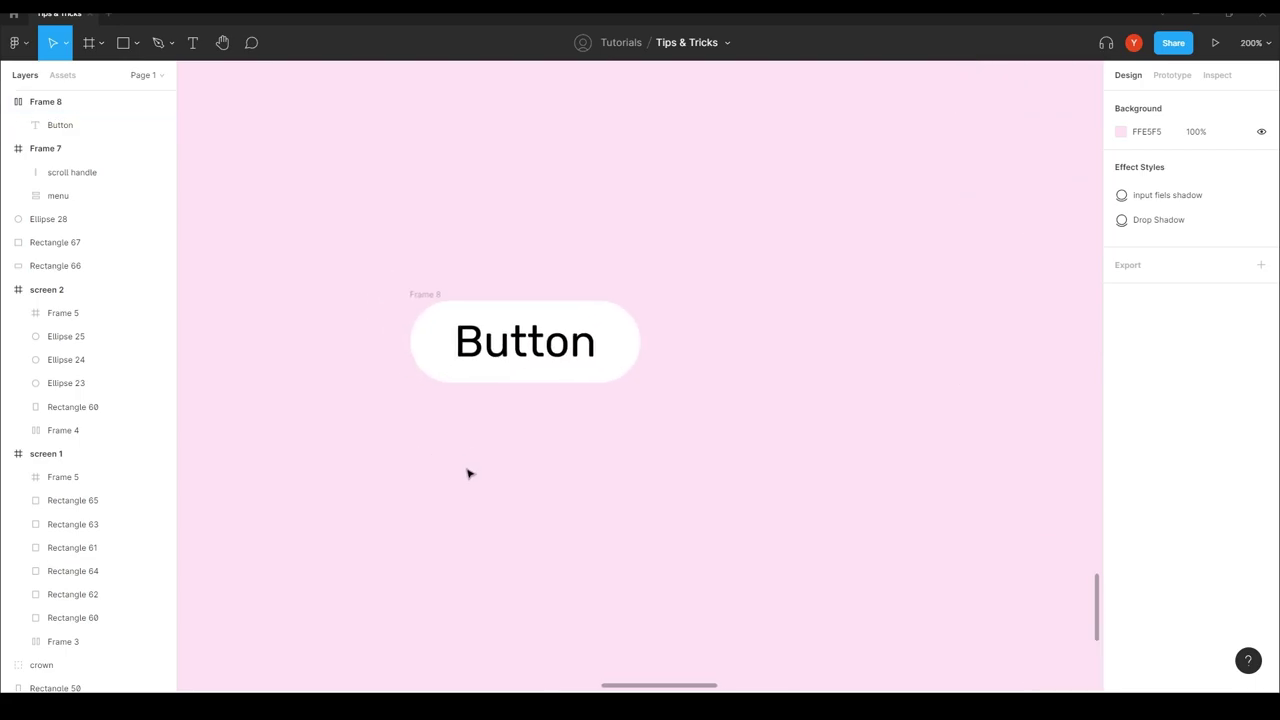
pyautogui.hscroll(-2, 448, 465)
pyautogui.click(730, 415)
pyautogui.click(1261, 292)
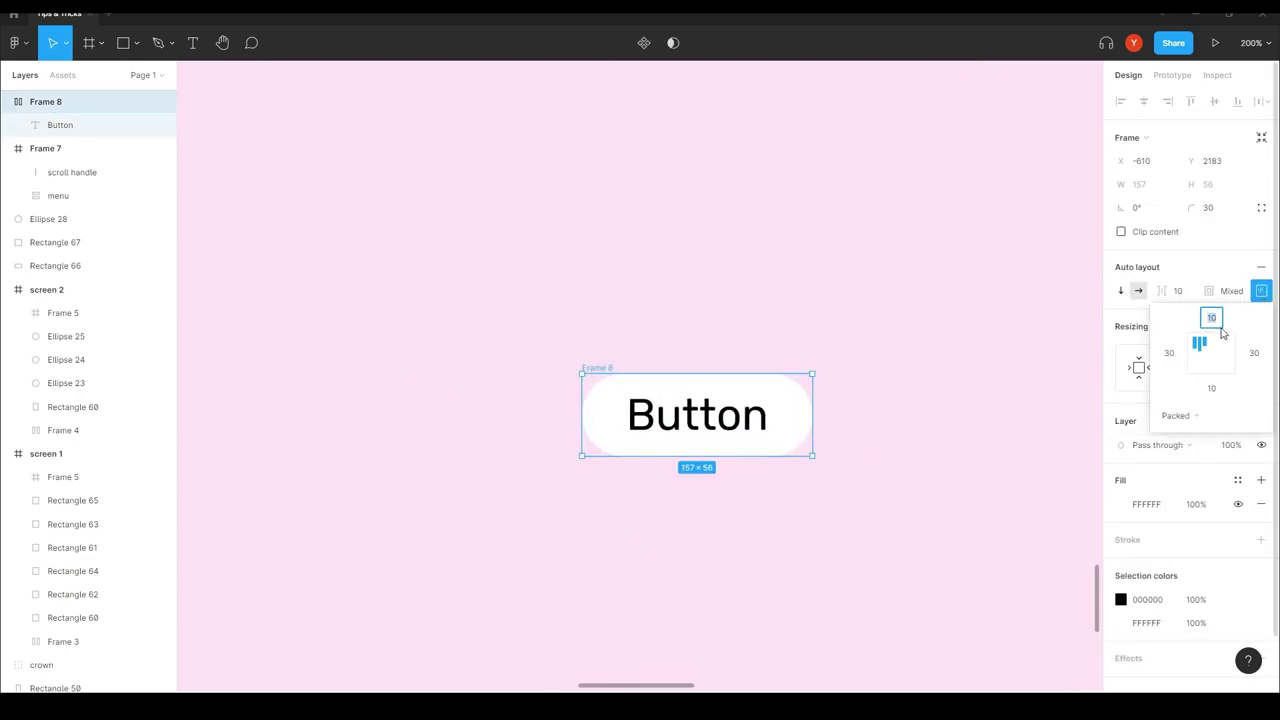
pyautogui.press('Up')
pyautogui.press('Up')
pyautogui.click(1211, 388)
pyautogui.press('Up')
pyautogui.press('Up')
pyautogui.click(630, 292)
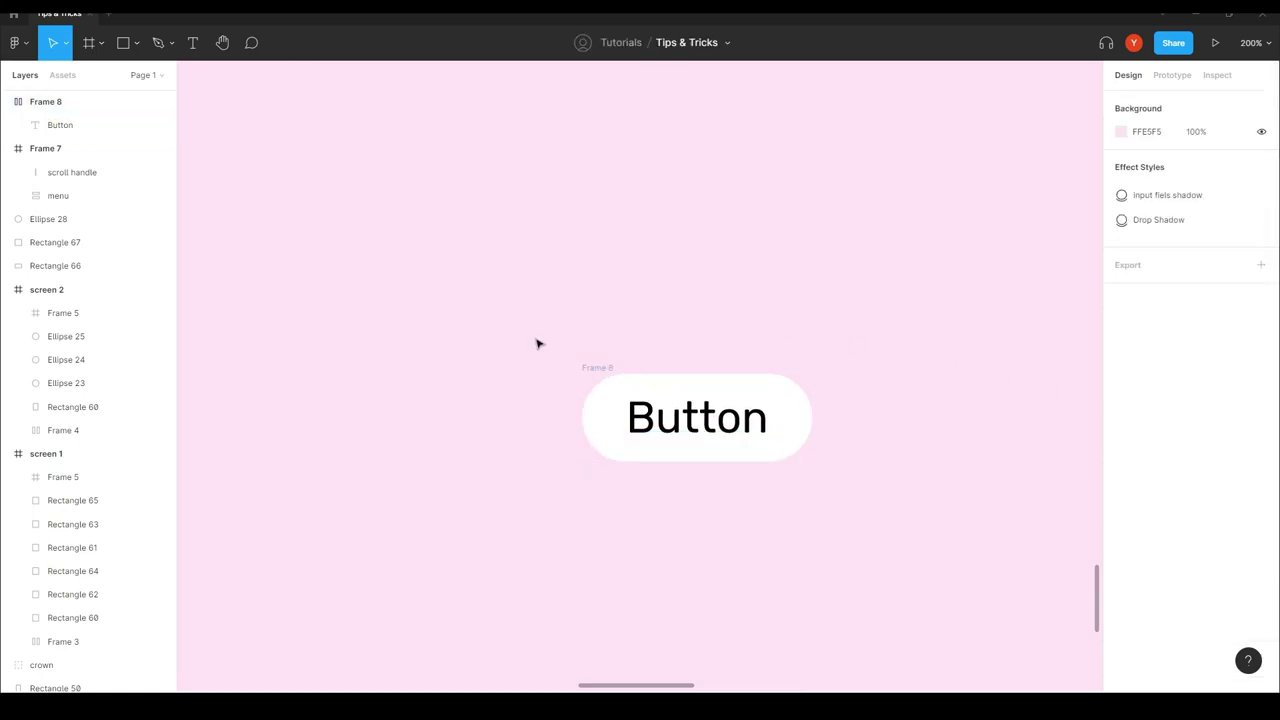
pyautogui.moveTo(537, 343); pyautogui.dragTo(352, 276)
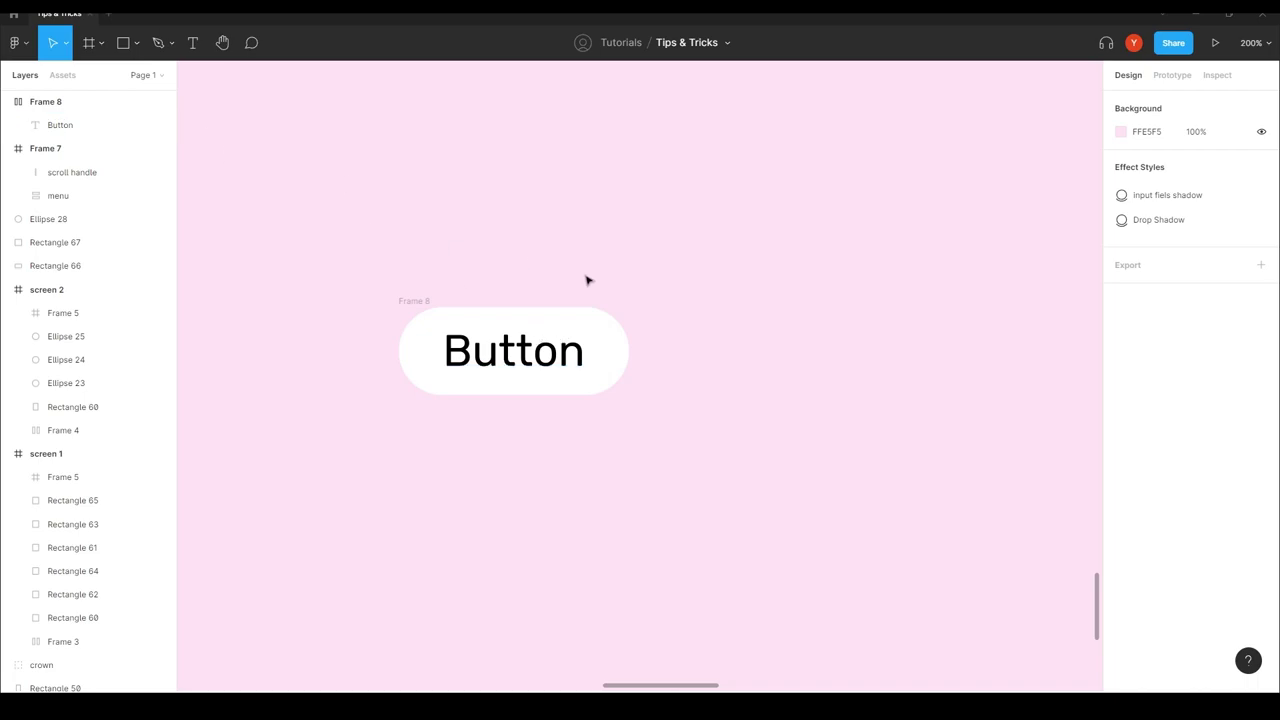
# - Draw a 24×24 frame and fill it red E65B5B
pyautogui.press('f')
pyautogui.moveTo(688, 240); pyautogui.dragTo(651, 276)
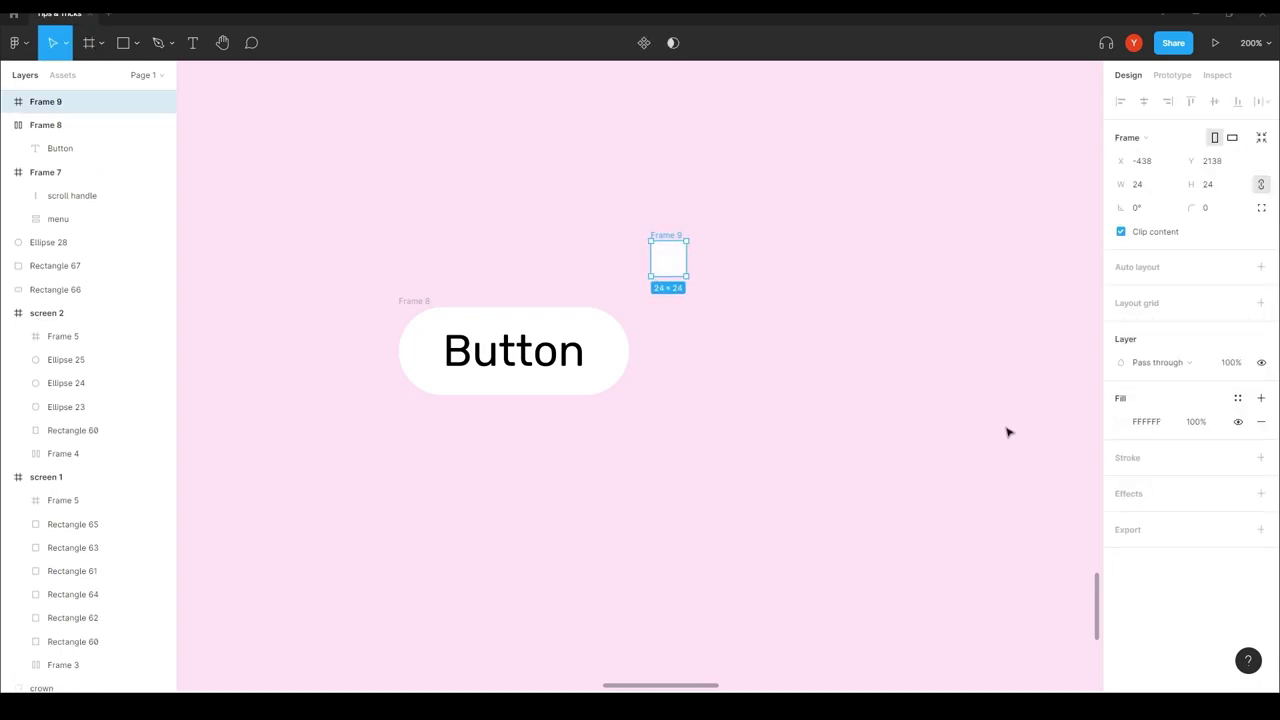
pyautogui.click(1119, 424)
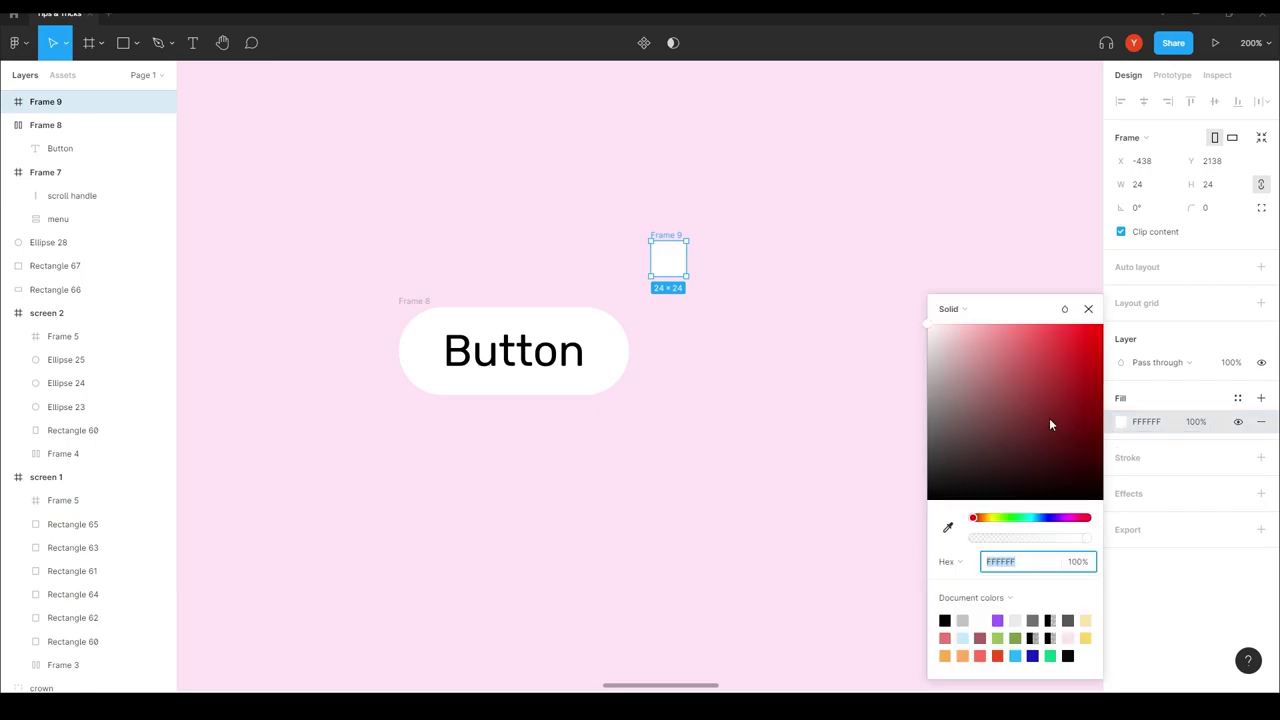
pyautogui.moveTo(969, 360); pyautogui.dragTo(1012, 323)
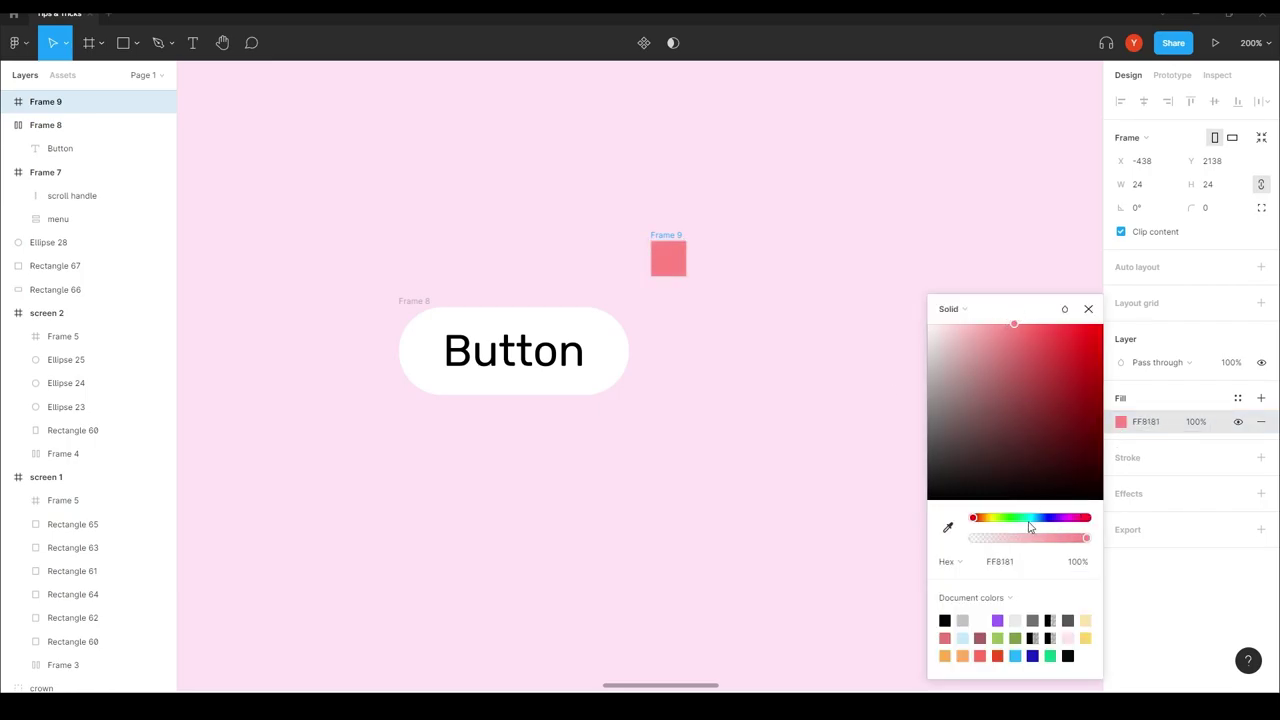
pyautogui.moveTo(977, 521)
pyautogui.mouseDown()
pyautogui.moveTo(1084, 520)
pyautogui.moveTo(973, 520)
pyautogui.mouseUp()
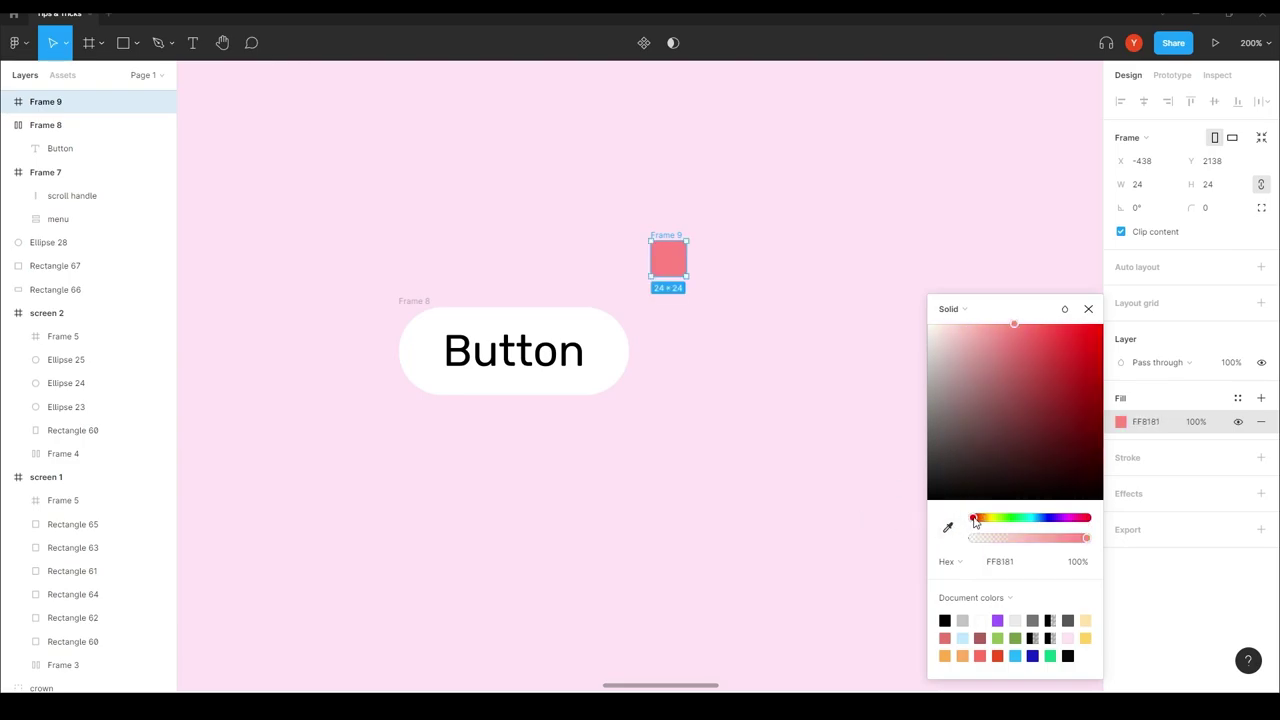
pyautogui.moveTo(1014, 323); pyautogui.dragTo(1033, 345)
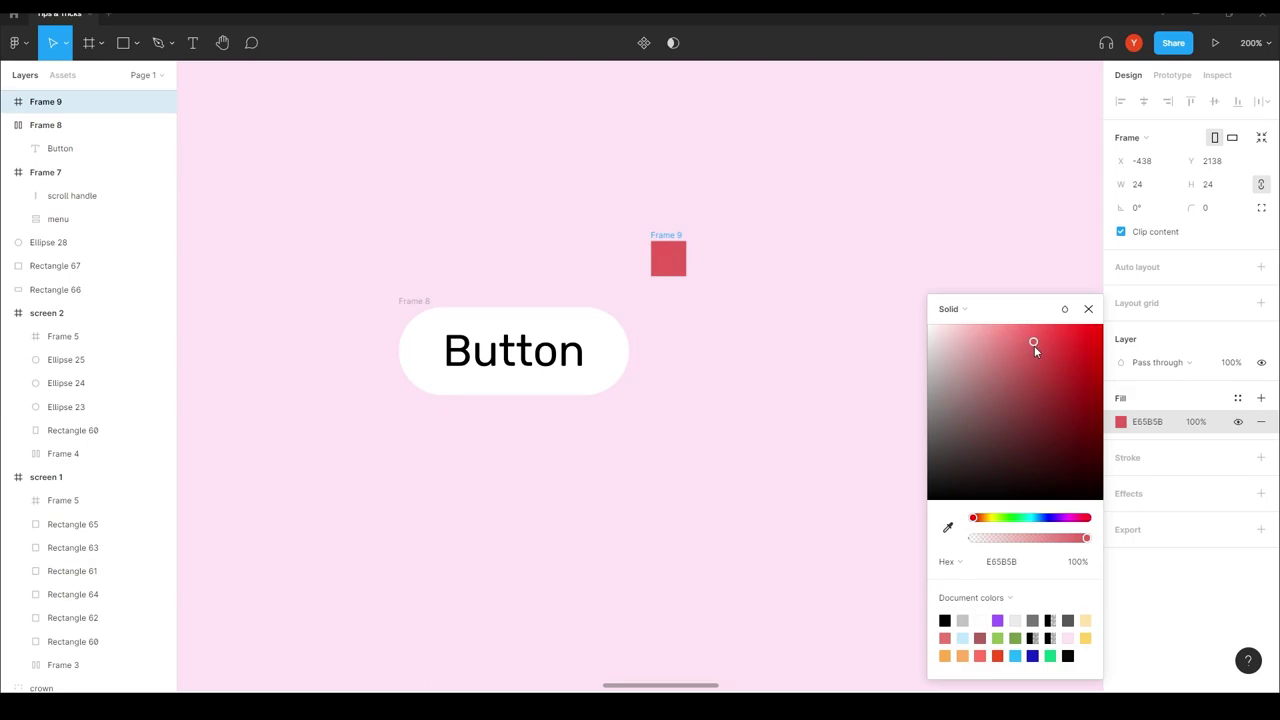
pyautogui.click(1090, 310)
pyautogui.click(794, 391)
# - Move the red square just above the button and round it into a circle
pyautogui.scroll(5, 723, 346)
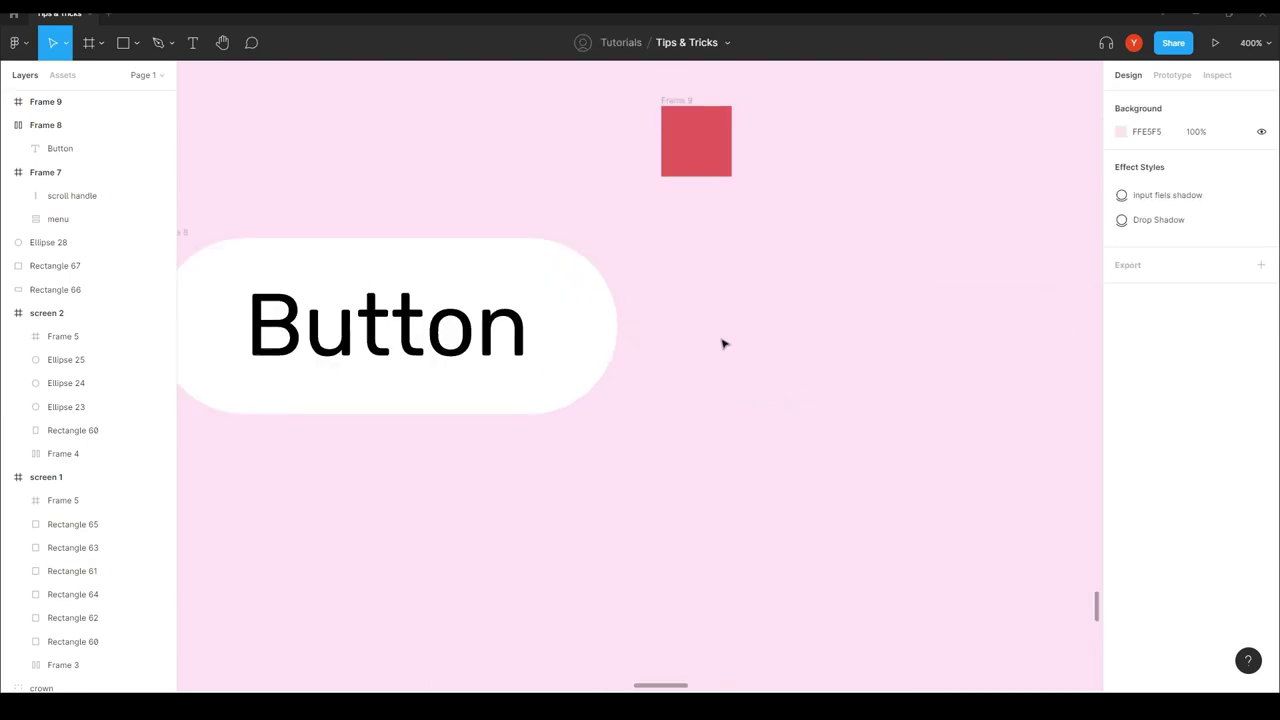
pyautogui.moveTo(640, 236); pyautogui.dragTo(452, 288)
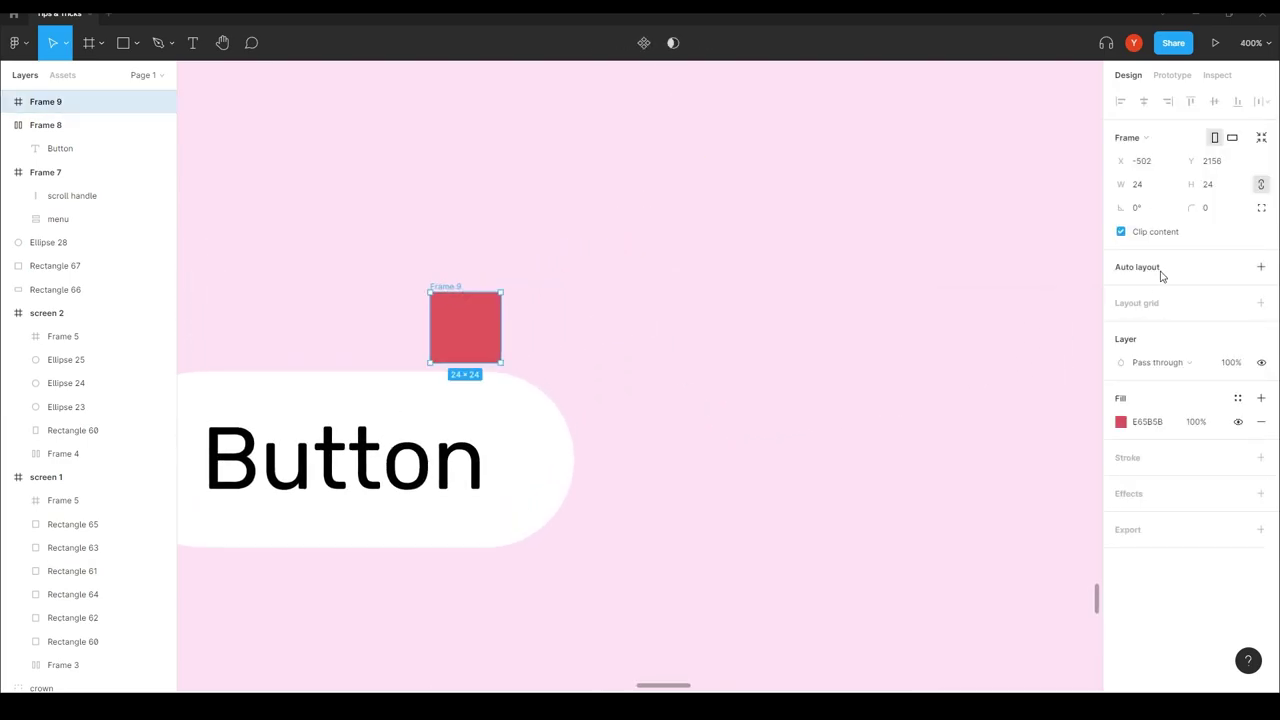
pyautogui.click(1206, 212)
pyautogui.press('Up')
pyautogui.press('Up')
pyautogui.press('Up')
pyautogui.press('Up')
pyautogui.press('Up')
pyautogui.press('Up')
pyautogui.press('Up')
pyautogui.press('Up')
pyautogui.press('Up')
pyautogui.press('Up')
pyautogui.press('Up')
pyautogui.press('Up')
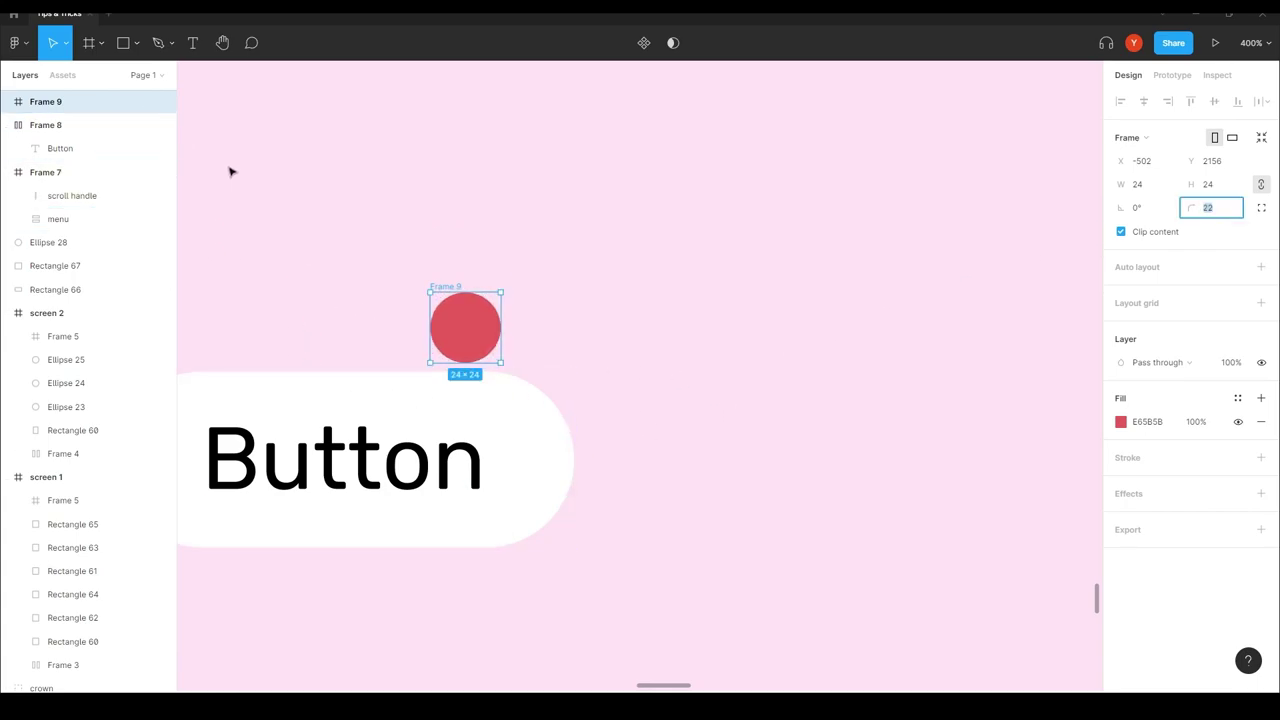
# - Add a text layer '4' at font size 14
pyautogui.click(194, 44)
pyautogui.click(697, 319)
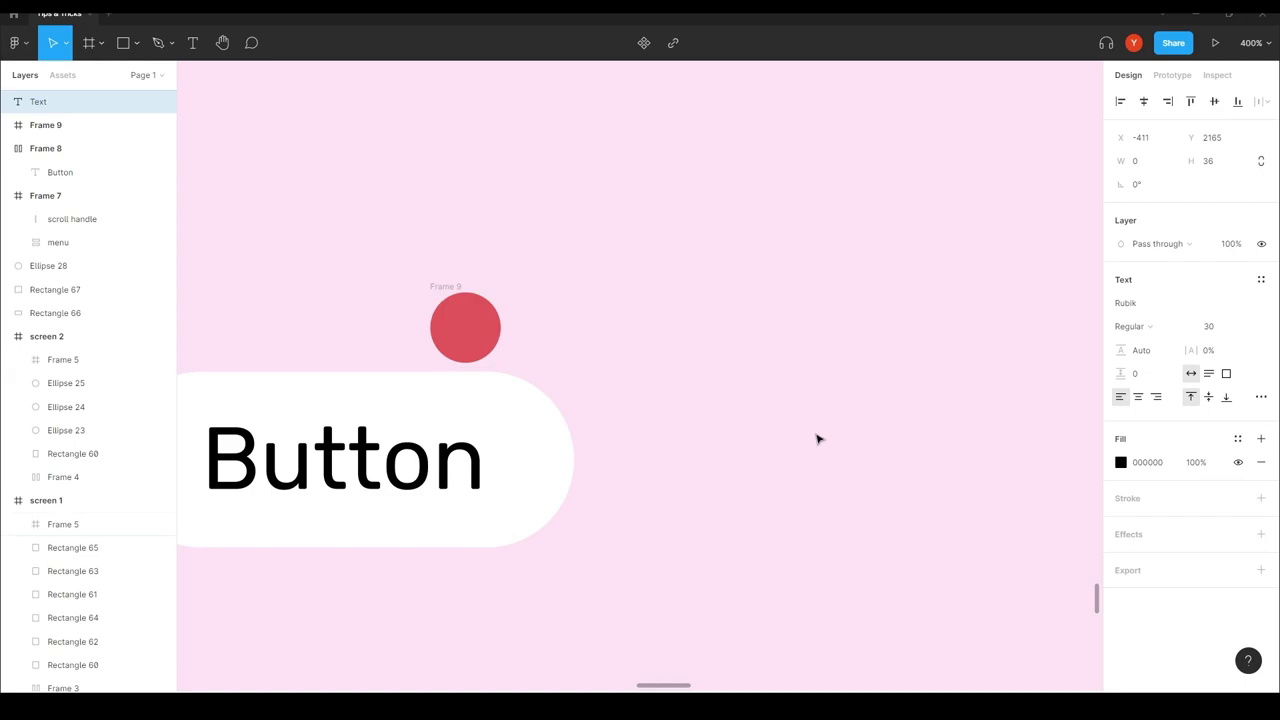
pyautogui.write('4')
pyautogui.press('Escape')
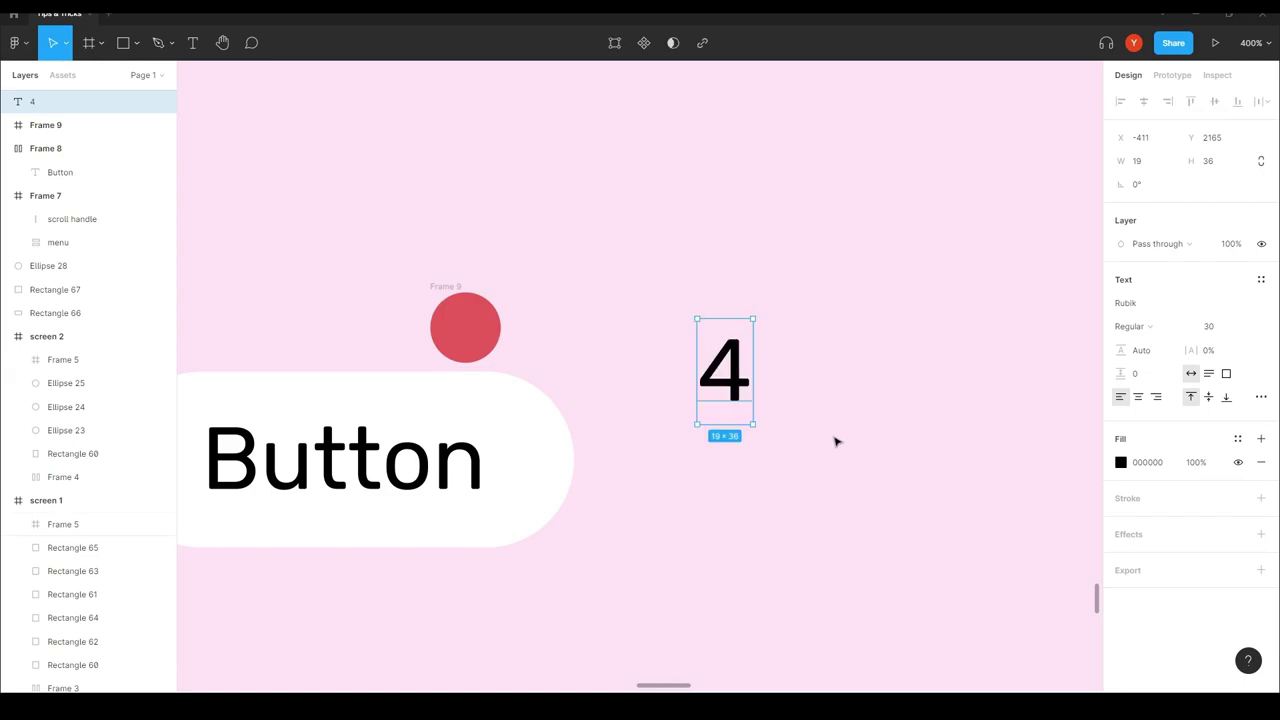
pyautogui.click(1213, 327)
pyautogui.write('14')
pyautogui.press('Return')
# - Make the 4 white and centre it horizontally and vertically in the red circle
pyautogui.moveTo(706, 350); pyautogui.dragTo(452, 336)
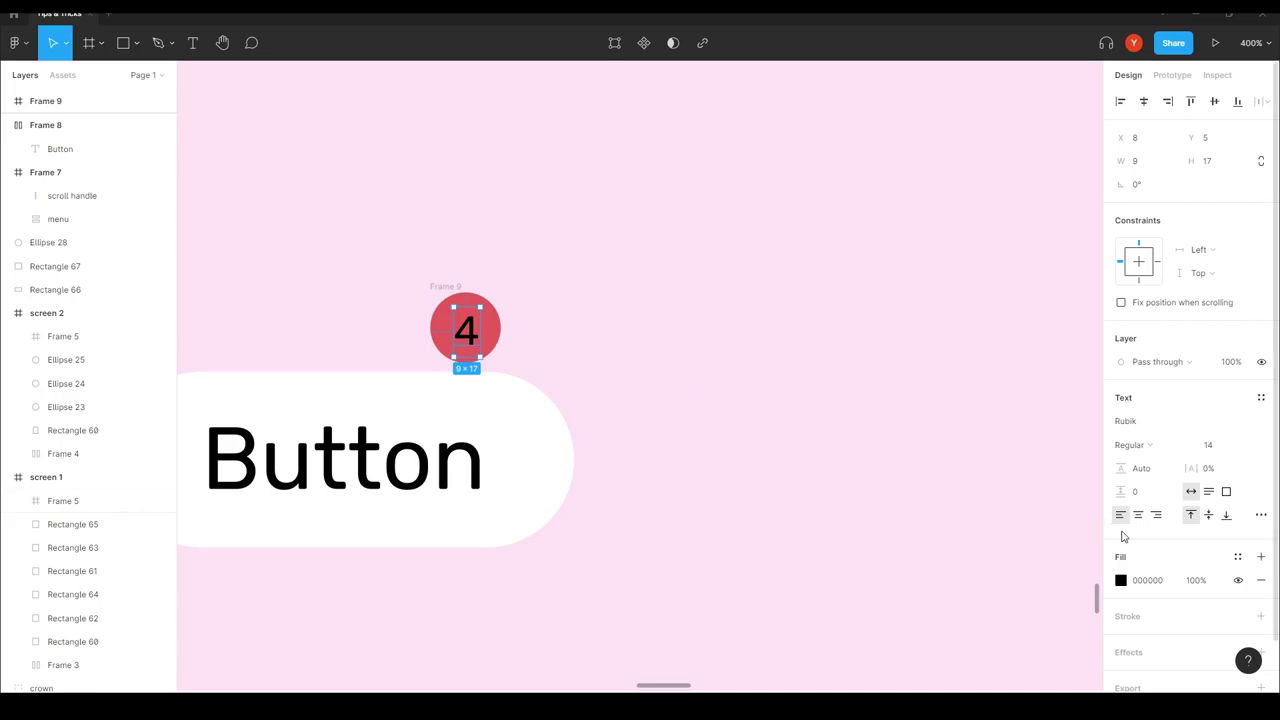
pyautogui.click(1120, 580)
pyautogui.moveTo(940, 335); pyautogui.dragTo(651, 260)
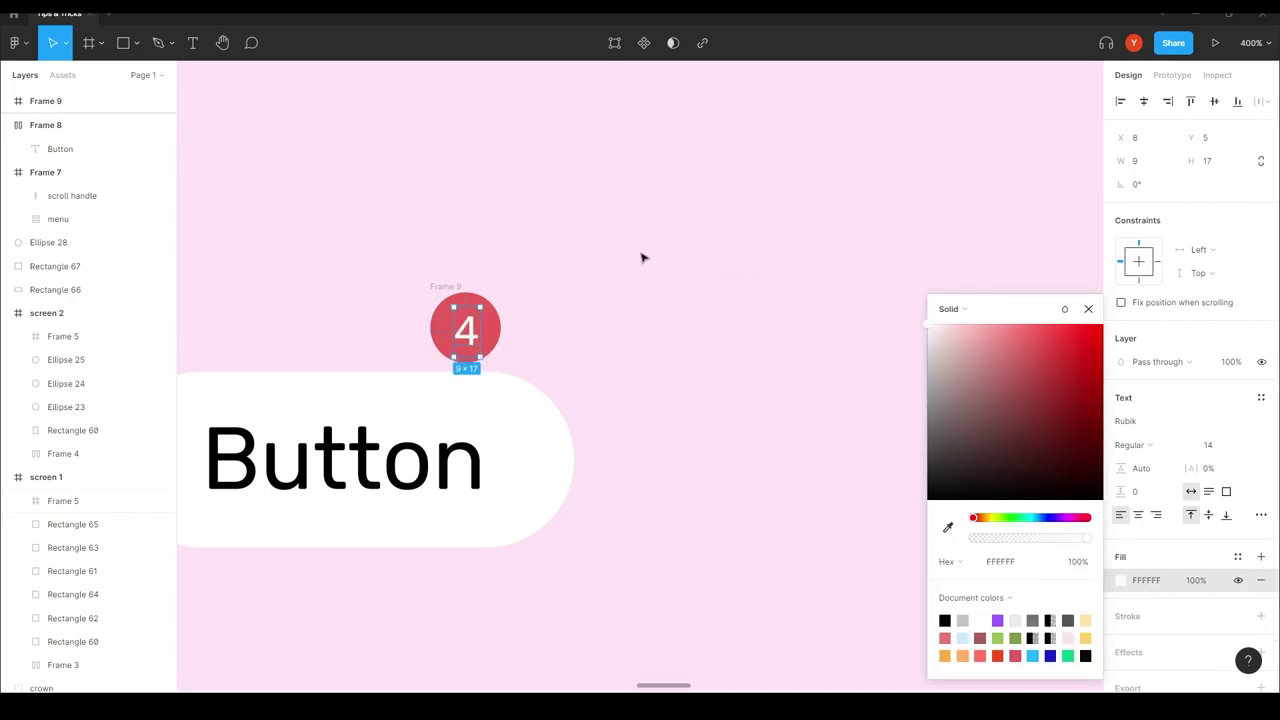
pyautogui.click(651, 260)
pyautogui.click(466, 331)
pyautogui.click(1144, 102)
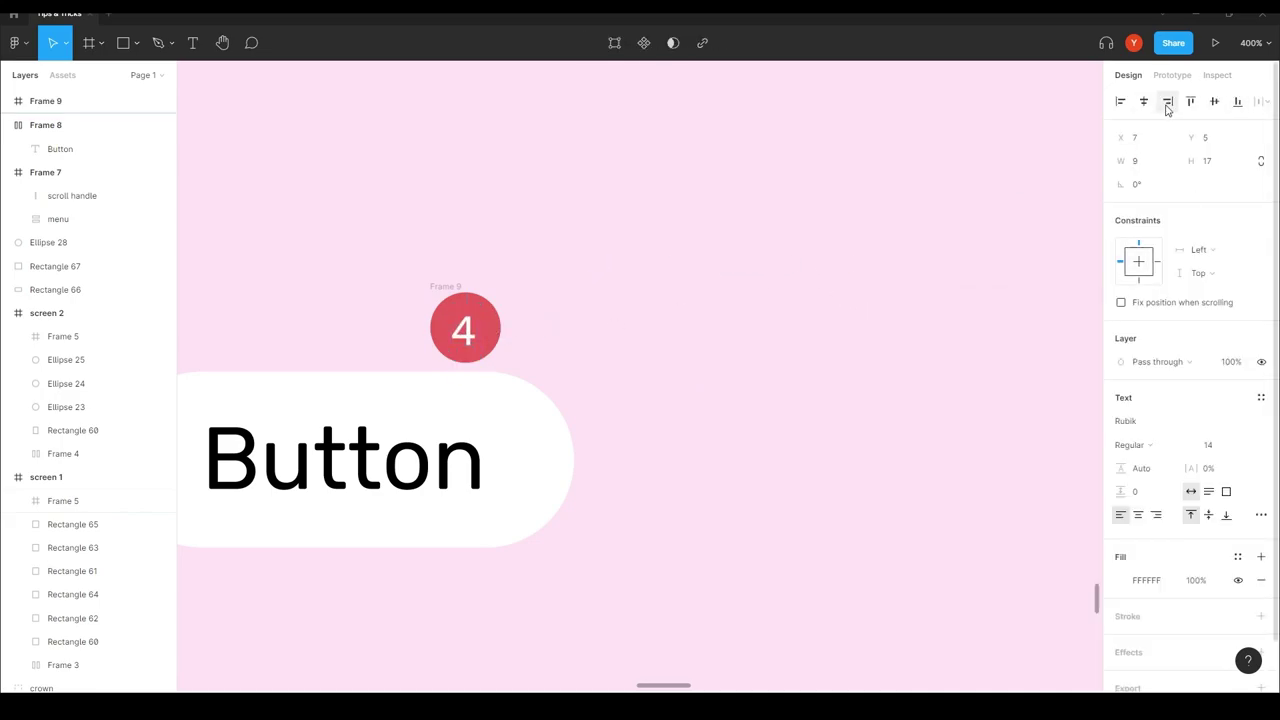
pyautogui.click(1214, 101)
pyautogui.click(691, 300)
# - Rename the red circle frame to 'note'
pyautogui.click(432, 292)
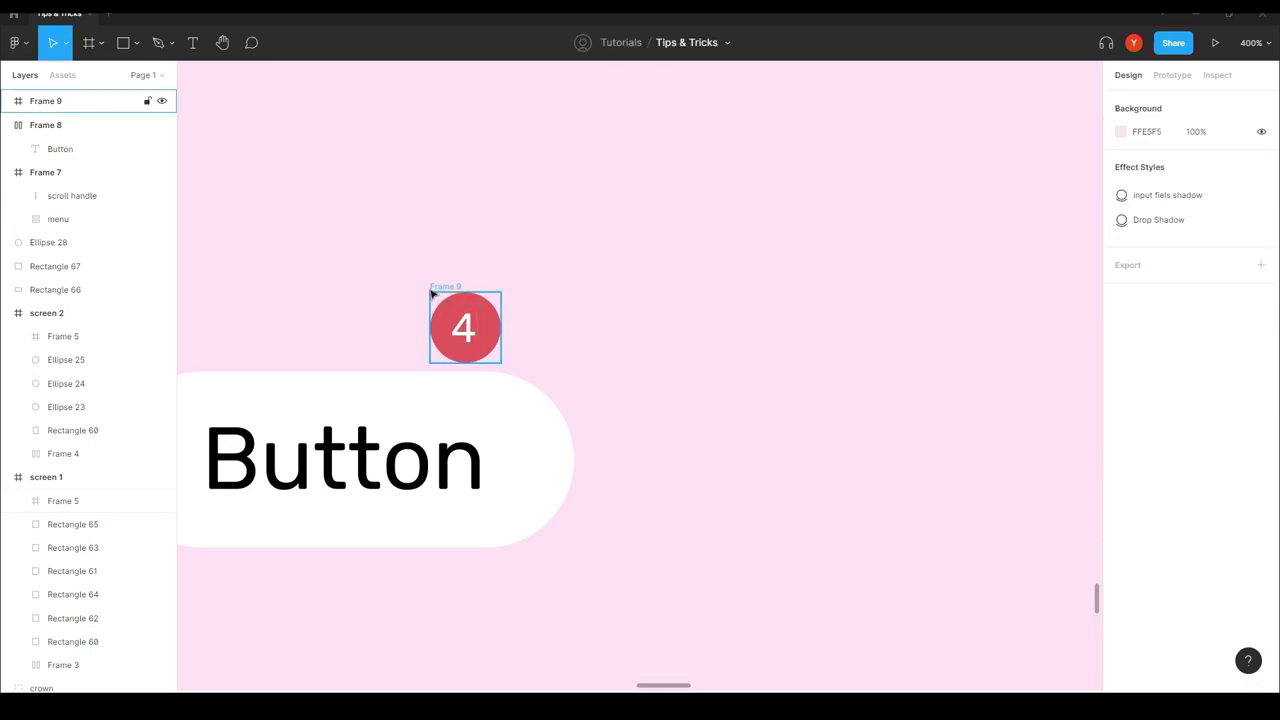
pyautogui.doubleClick(40, 101)
pyautogui.write('note')
pyautogui.press('Return')
pyautogui.hscroll(-5, 588, 140)
pyautogui.scroll(-2, 588, 140)
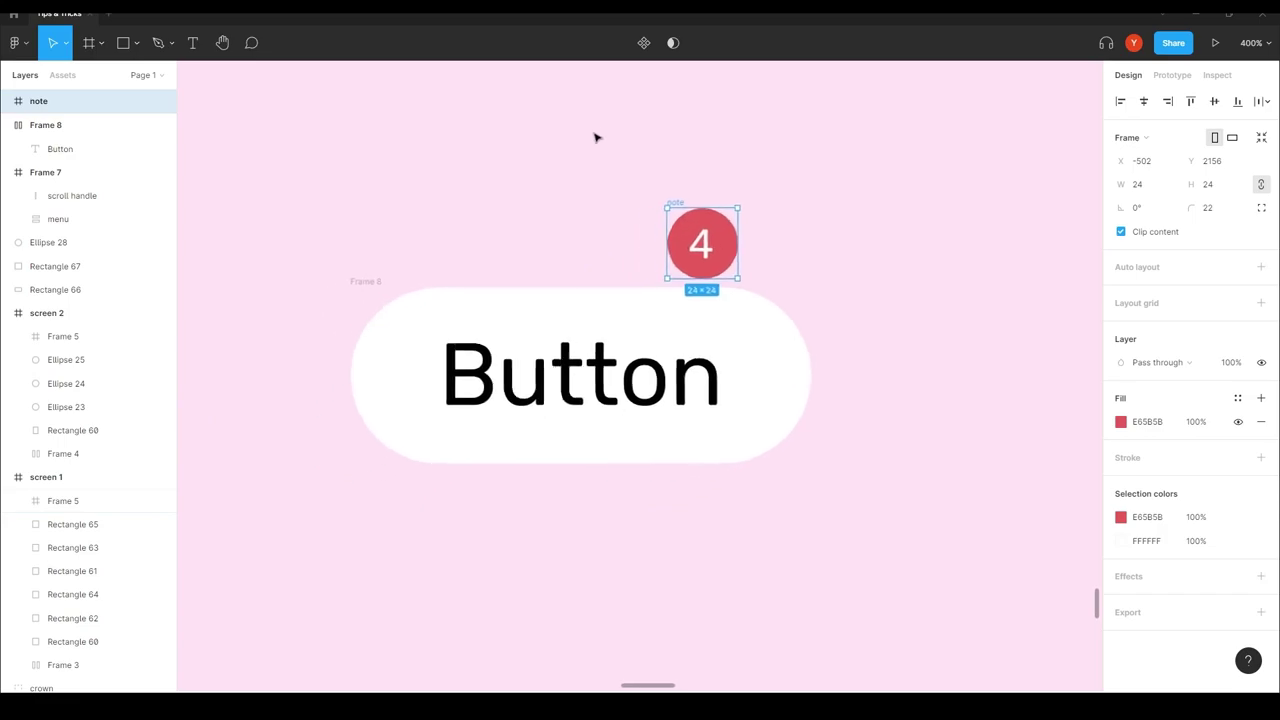
pyautogui.scroll(3, 588, 140)
pyautogui.hscroll(-2, 628, 177)
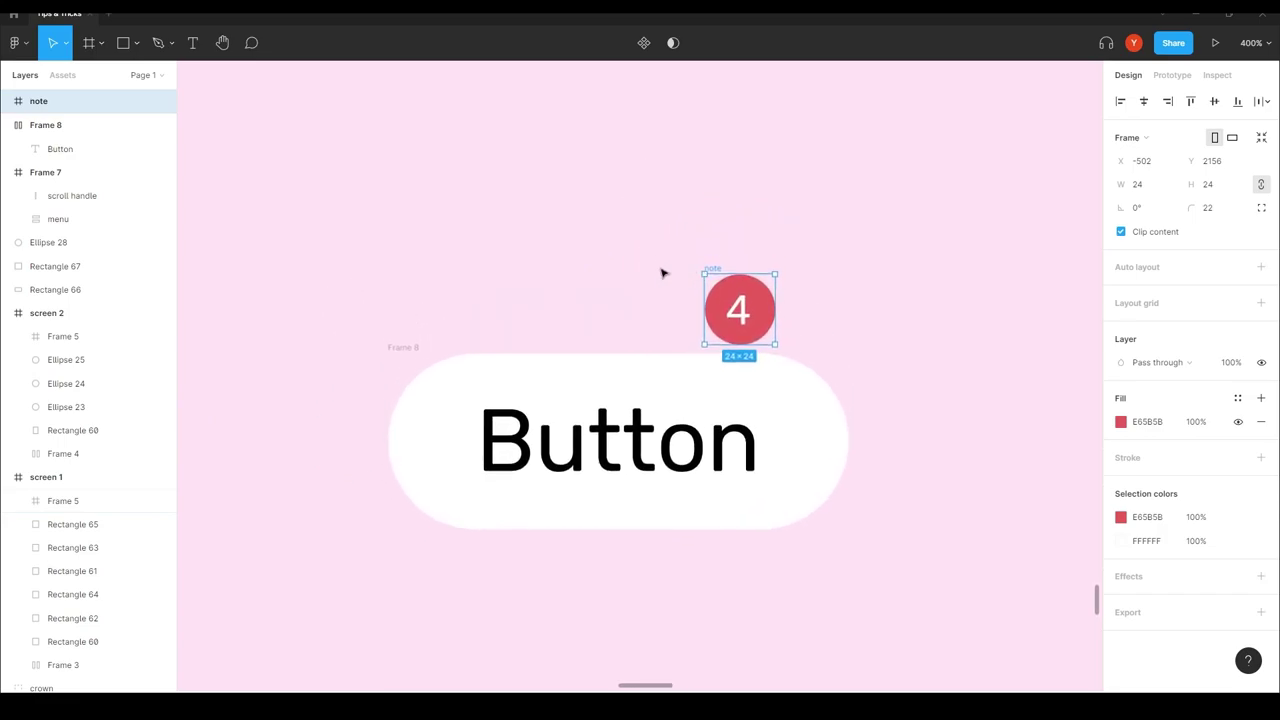
pyautogui.click(406, 360)
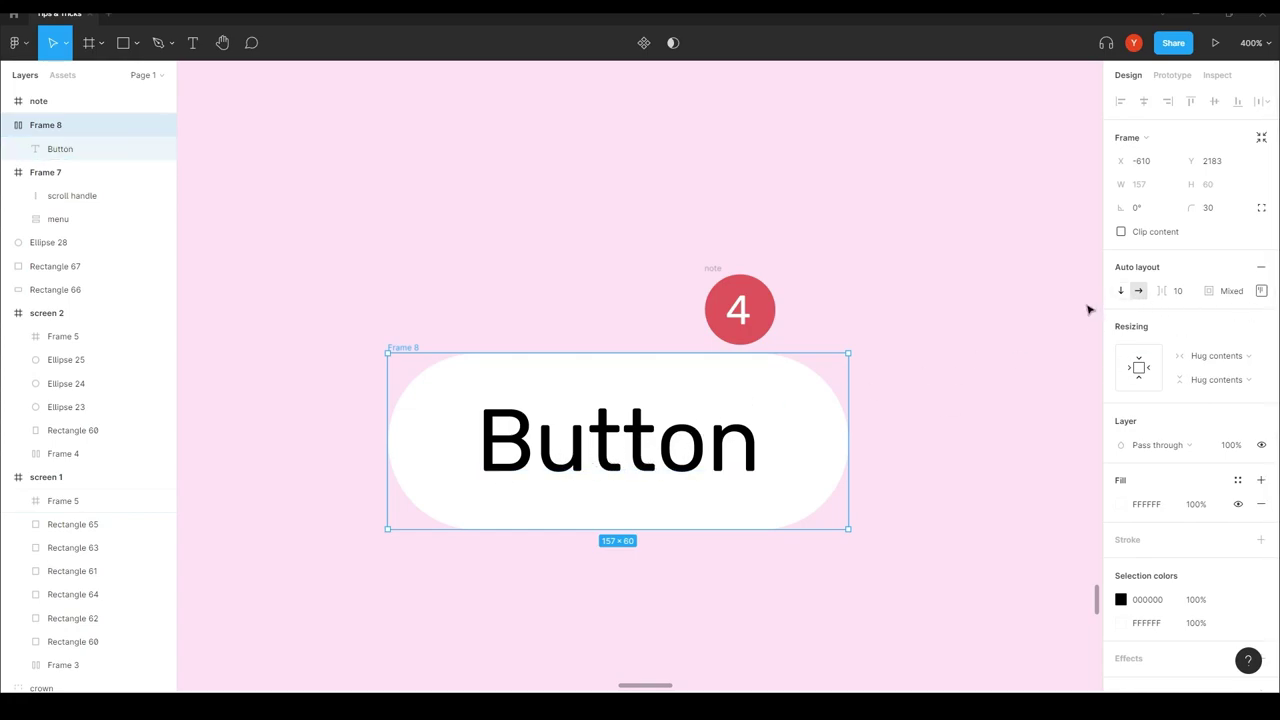
# - Switch the Button frame to vertical auto layout and drag the 4 badge into it
pyautogui.click(1121, 291)
pyautogui.click(620, 286)
pyautogui.moveTo(704, 272); pyautogui.dragTo(493, 363)
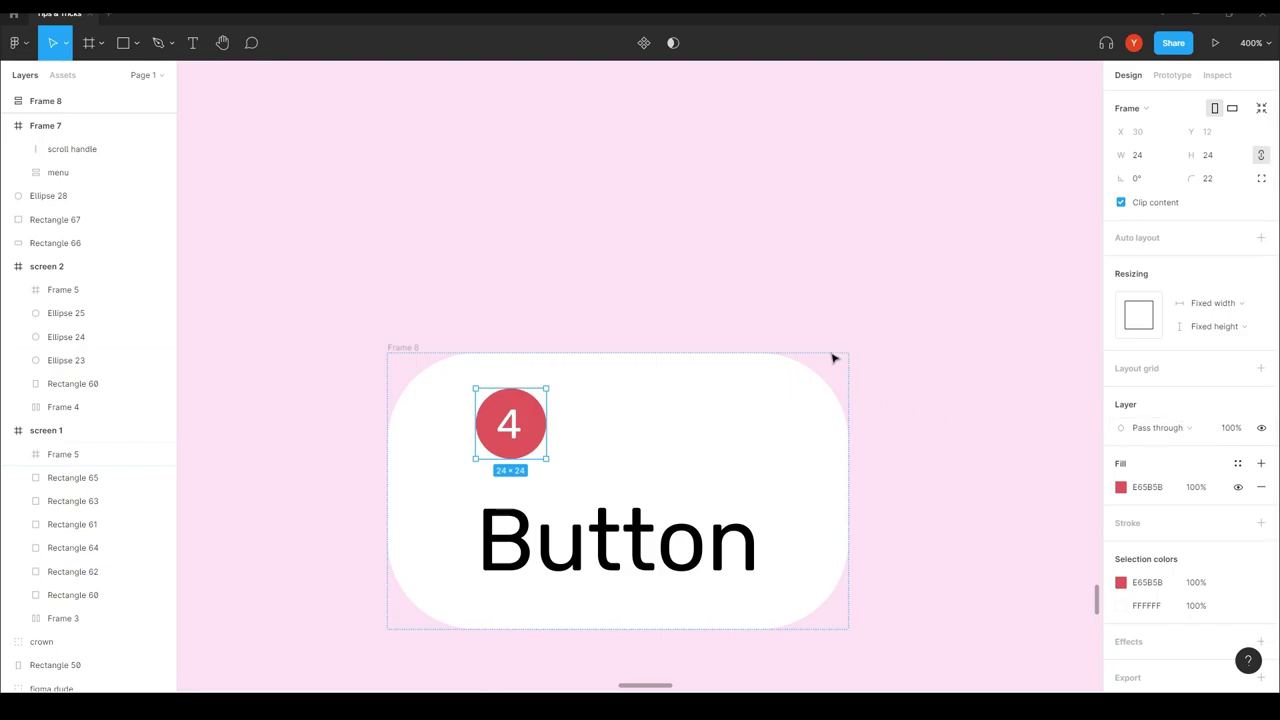
pyautogui.click(704, 372)
pyautogui.click(402, 350)
# - Align the Button frame's contents top-right and set its top padding to 0
pyautogui.click(1261, 290)
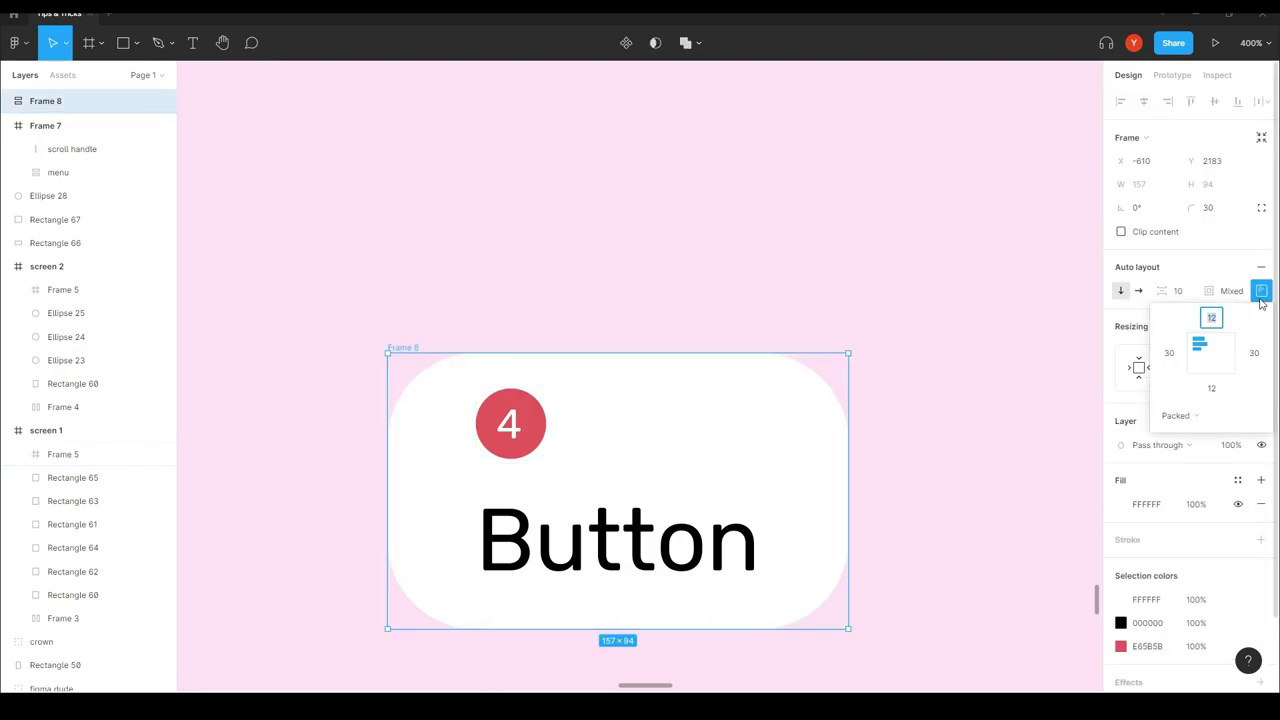
pyautogui.click(1230, 347)
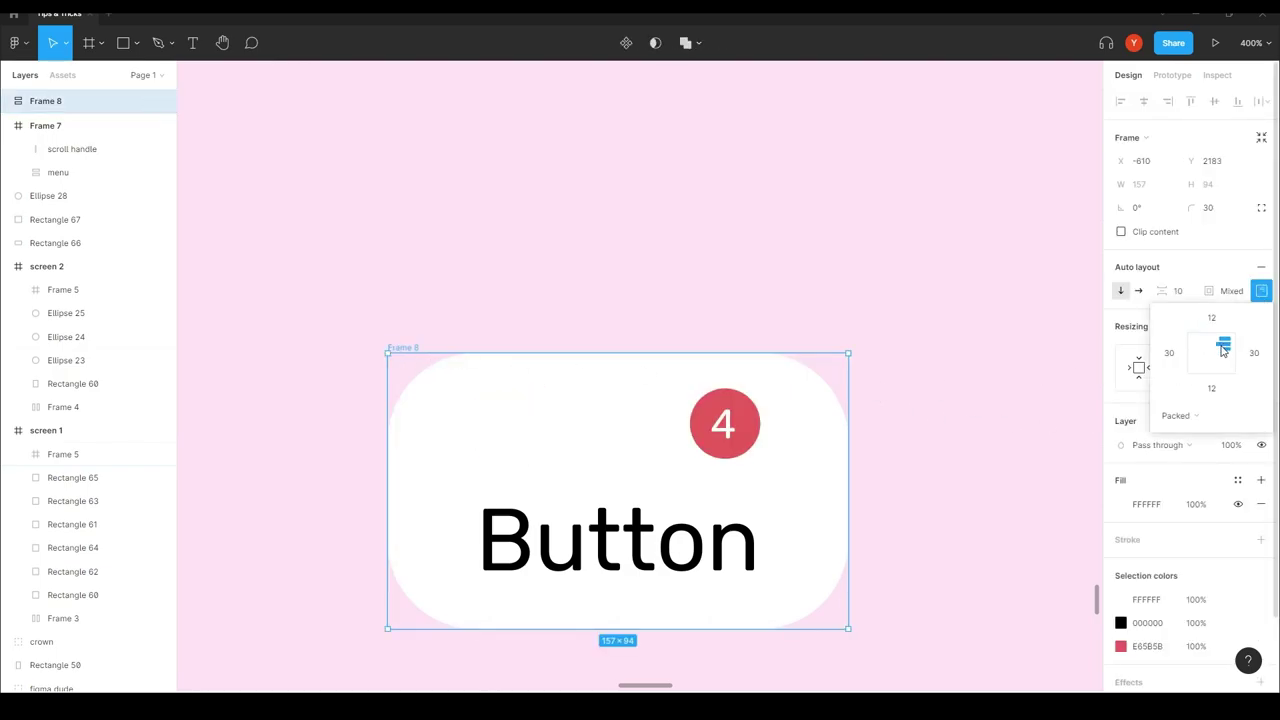
pyautogui.click(1123, 349)
pyautogui.click(1261, 290)
pyautogui.press('Return')
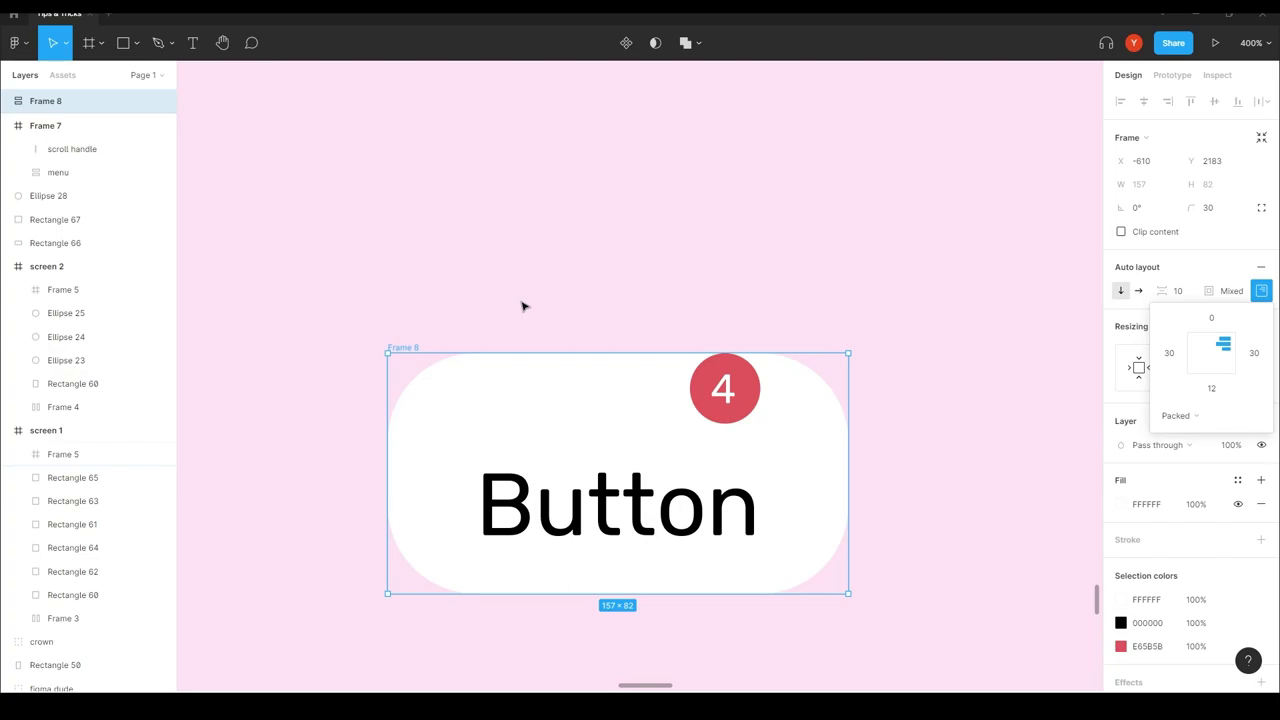
# - Detach the red 4 badge from the Button frame and give the frame 12 top padding
pyautogui.moveTo(700, 392); pyautogui.dragTo(692, 264)
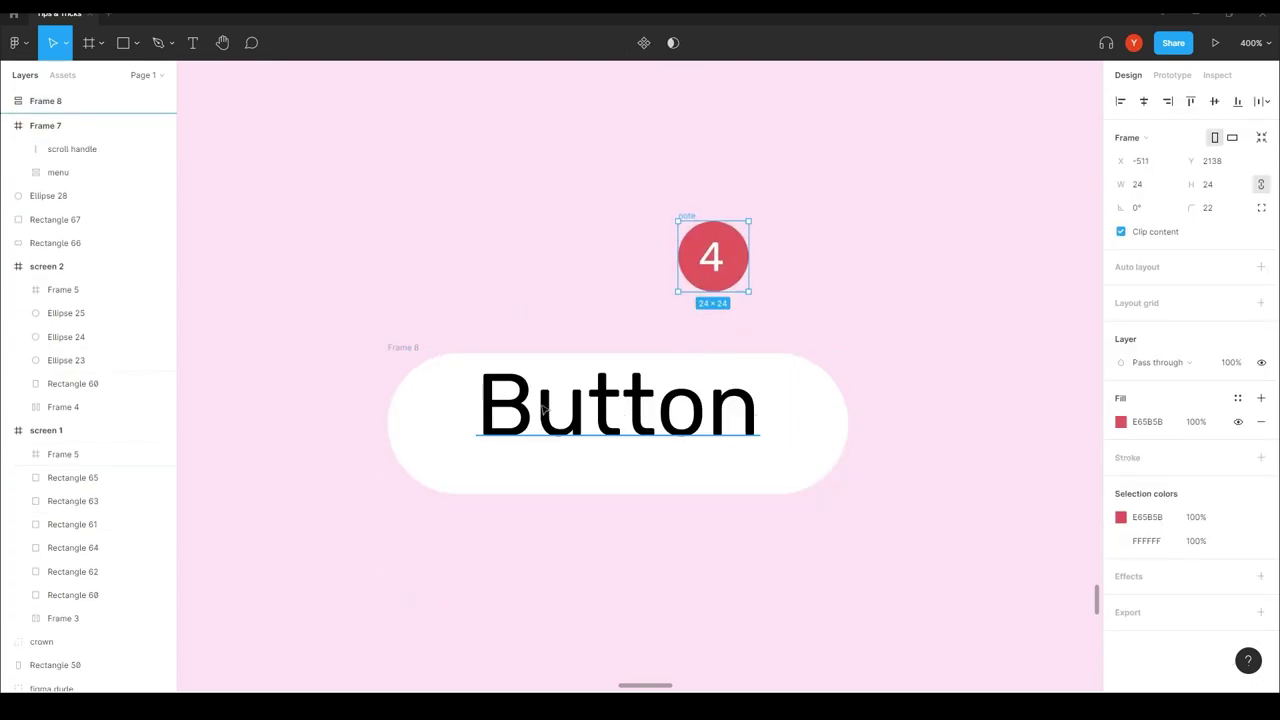
pyautogui.click(405, 348)
pyautogui.click(1261, 290)
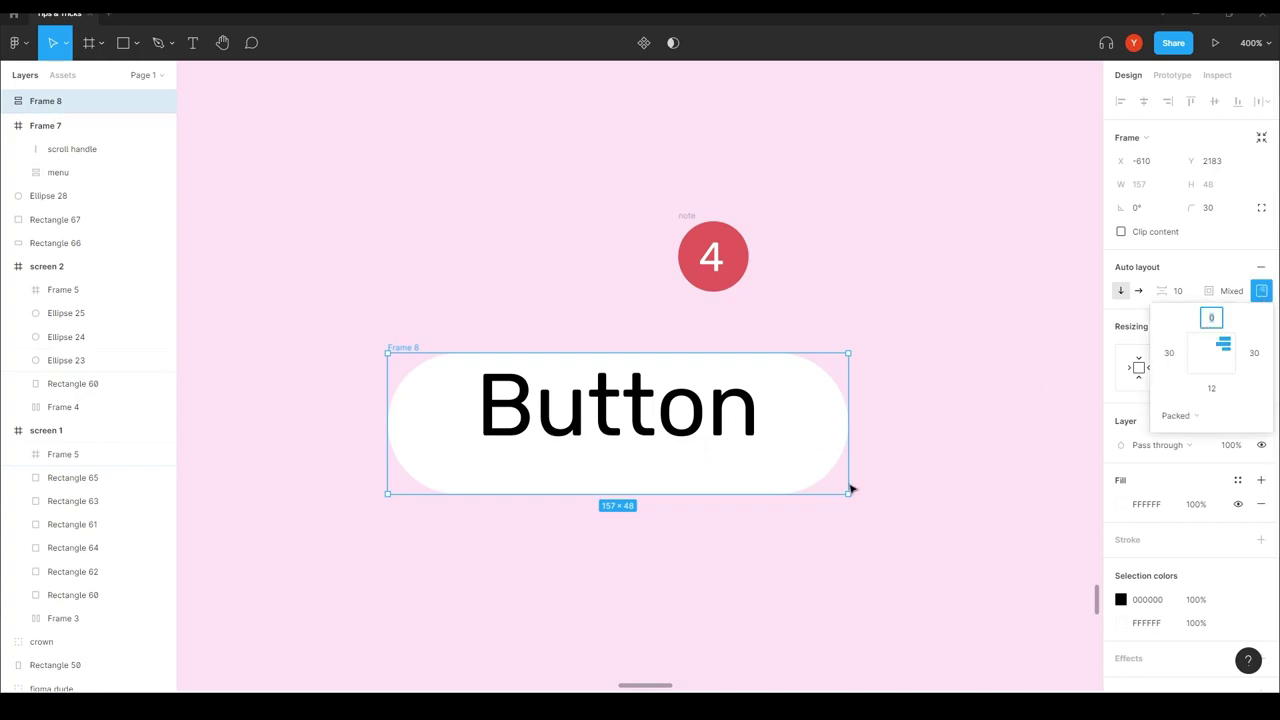
pyautogui.write('12')
pyautogui.press('Return')
# - Nudge the detached badge a little to the right
pyautogui.click(905, 357)
pyautogui.moveTo(688, 214); pyautogui.dragTo(728, 206)
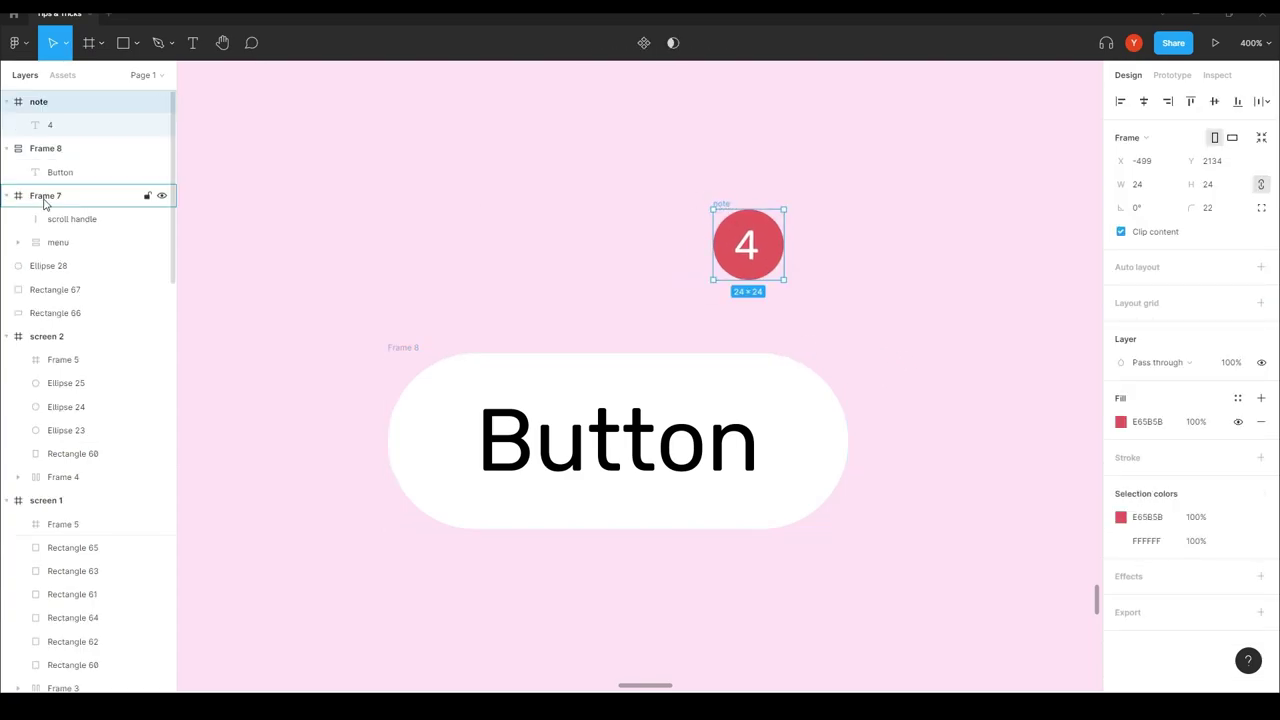
pyautogui.click(100, 43)
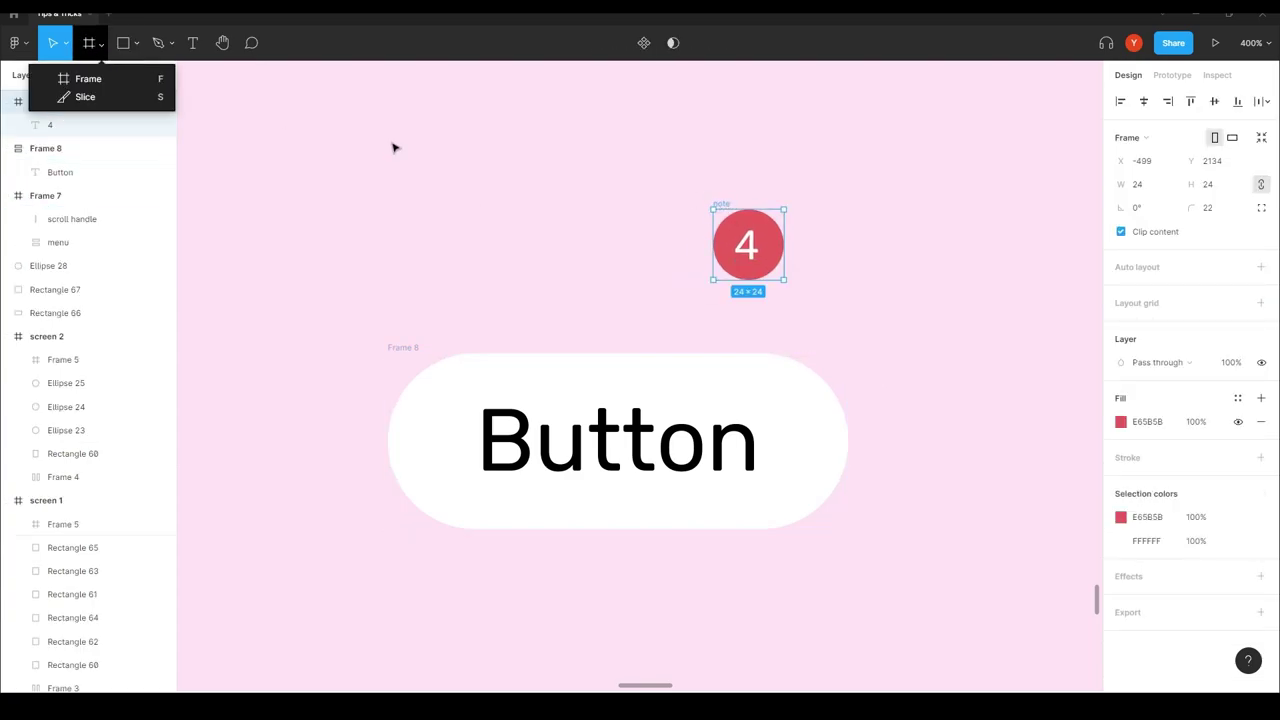
# - Draw a new frame around the badge and centre the badge vertically inside it
pyautogui.click(88, 79)
pyautogui.moveTo(810, 204); pyautogui.dragTo(437, 281)
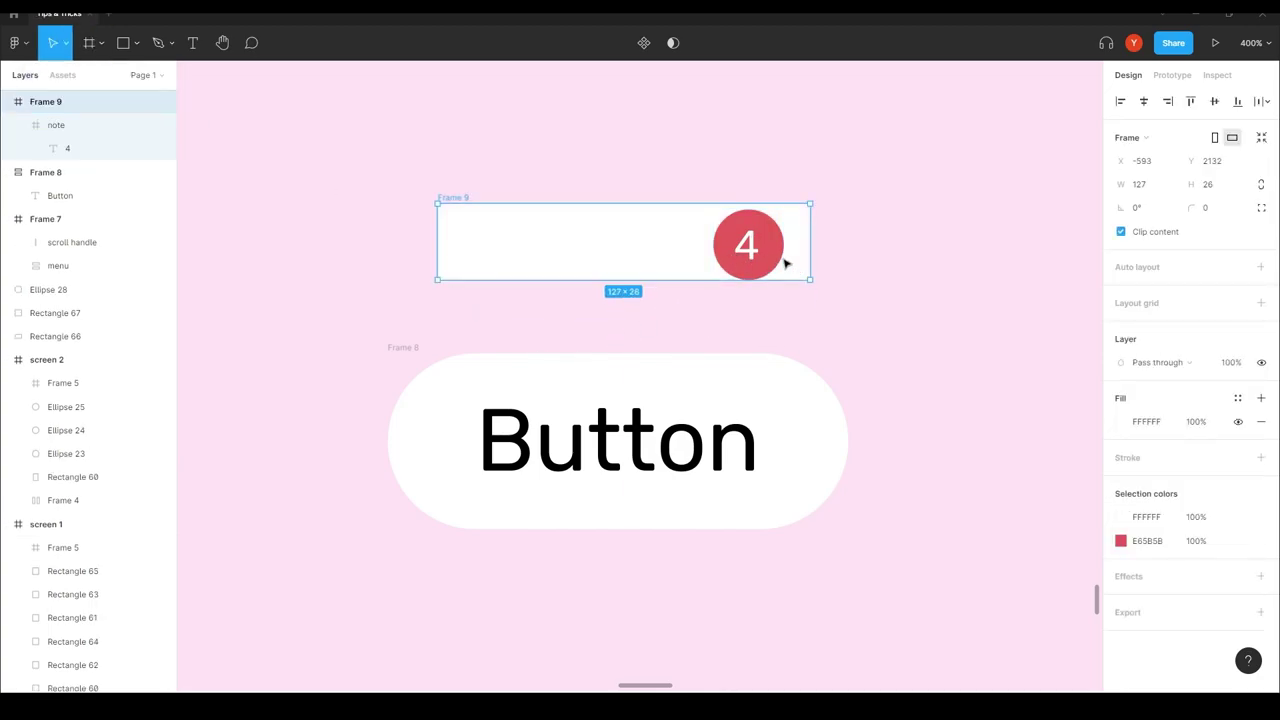
pyautogui.click(54, 126)
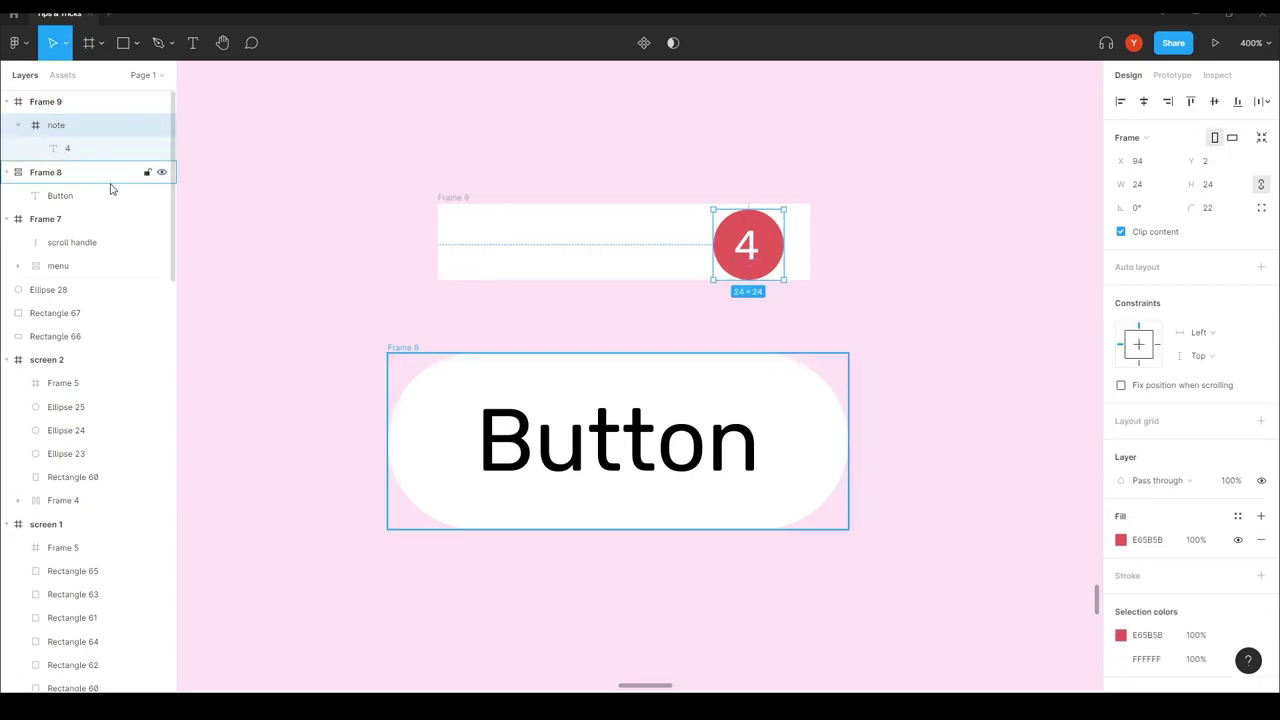
pyautogui.click(1215, 102)
# - Remove the wrapper's fill, turn off Clip content, set height 1 and place the badge at its right end
pyautogui.click(449, 209)
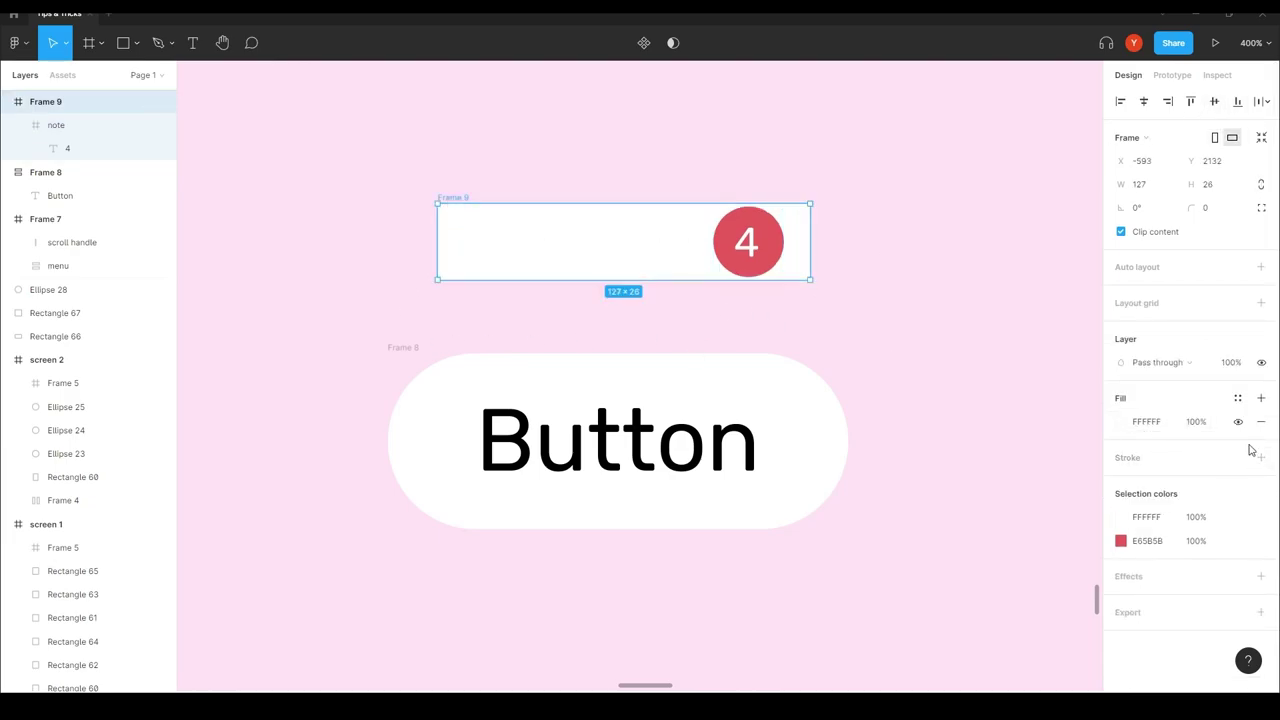
pyautogui.click(1262, 422)
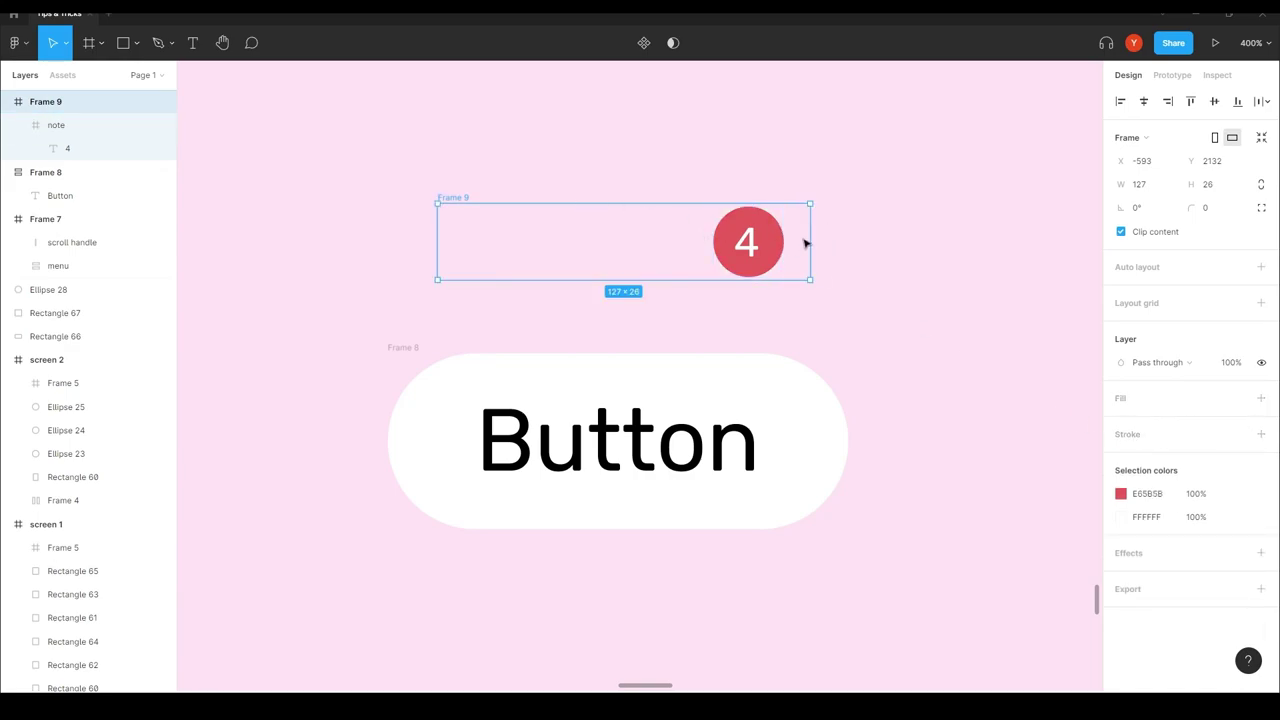
pyautogui.click(1120, 232)
pyautogui.click(1208, 186)
pyautogui.write('1')
pyautogui.press('Return')
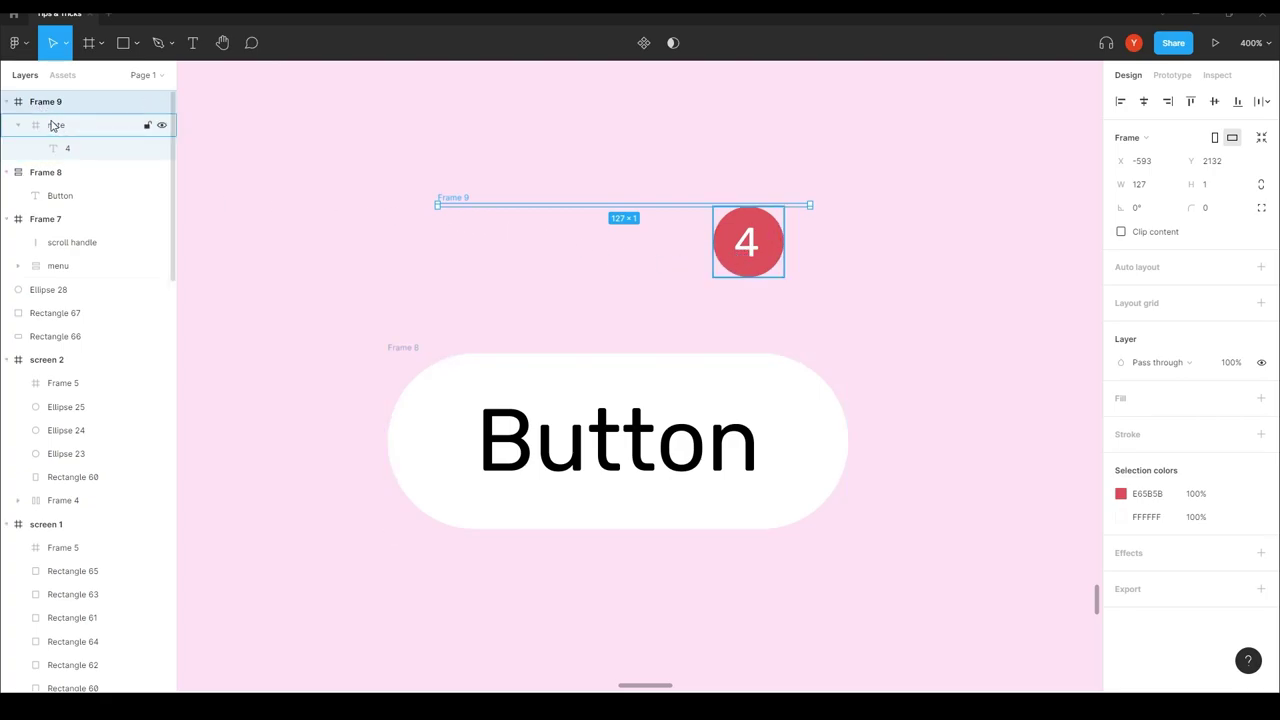
pyautogui.moveTo(738, 259); pyautogui.dragTo(797, 220)
pyautogui.moveTo(801, 220); pyautogui.dragTo(817, 222)
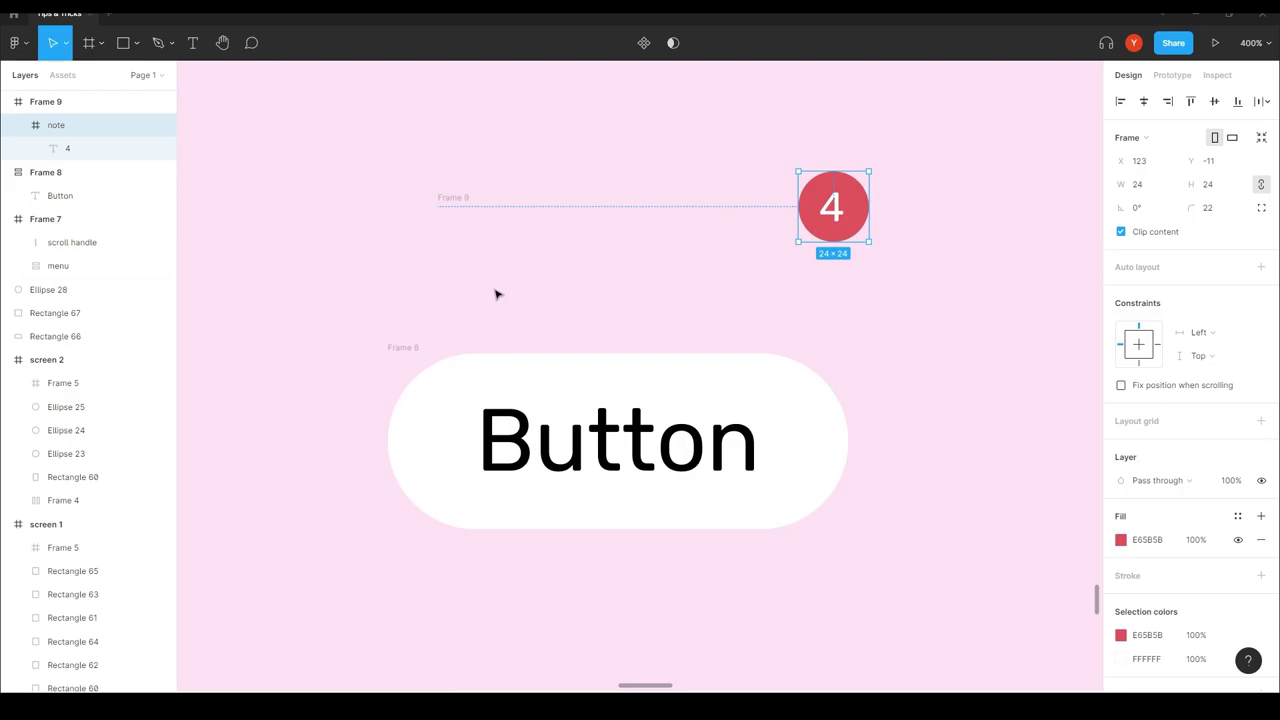
# - Rename the wrapper frame to 'note holder'
pyautogui.click(48, 102)
pyautogui.doubleClick(41, 102)
pyautogui.write('no')
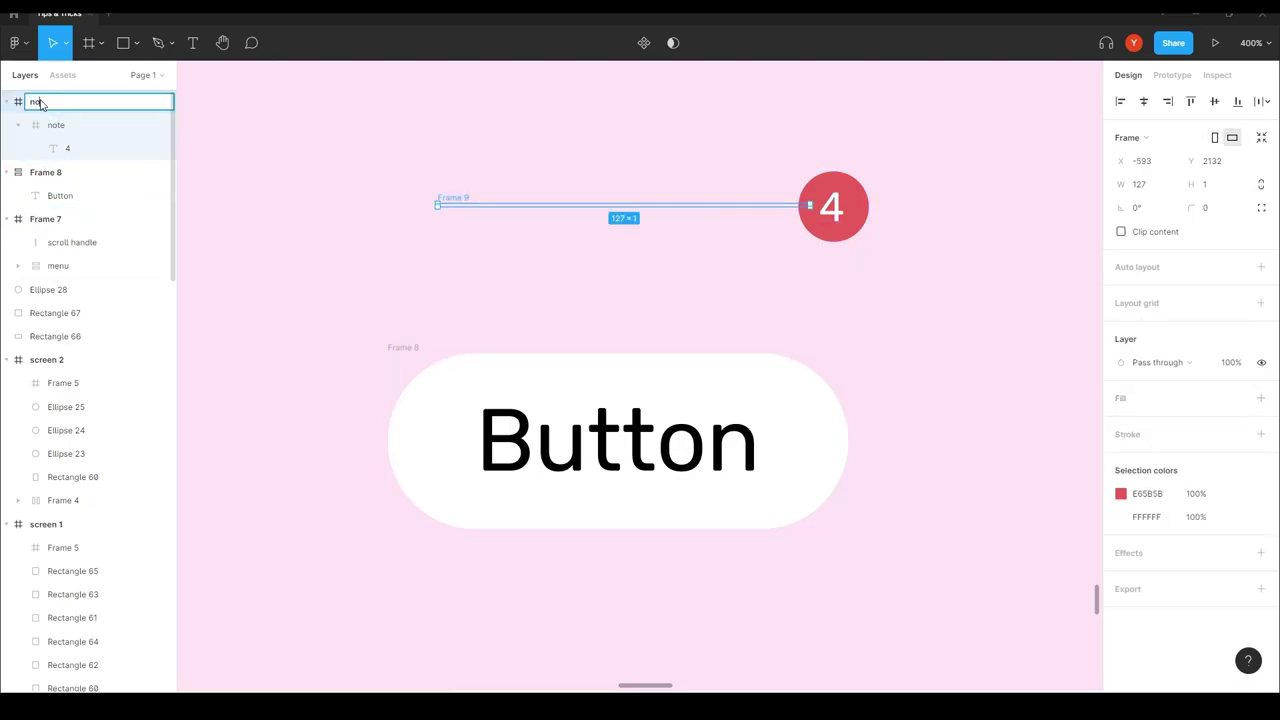
pyautogui.write('te holder')
pyautogui.press('Return')
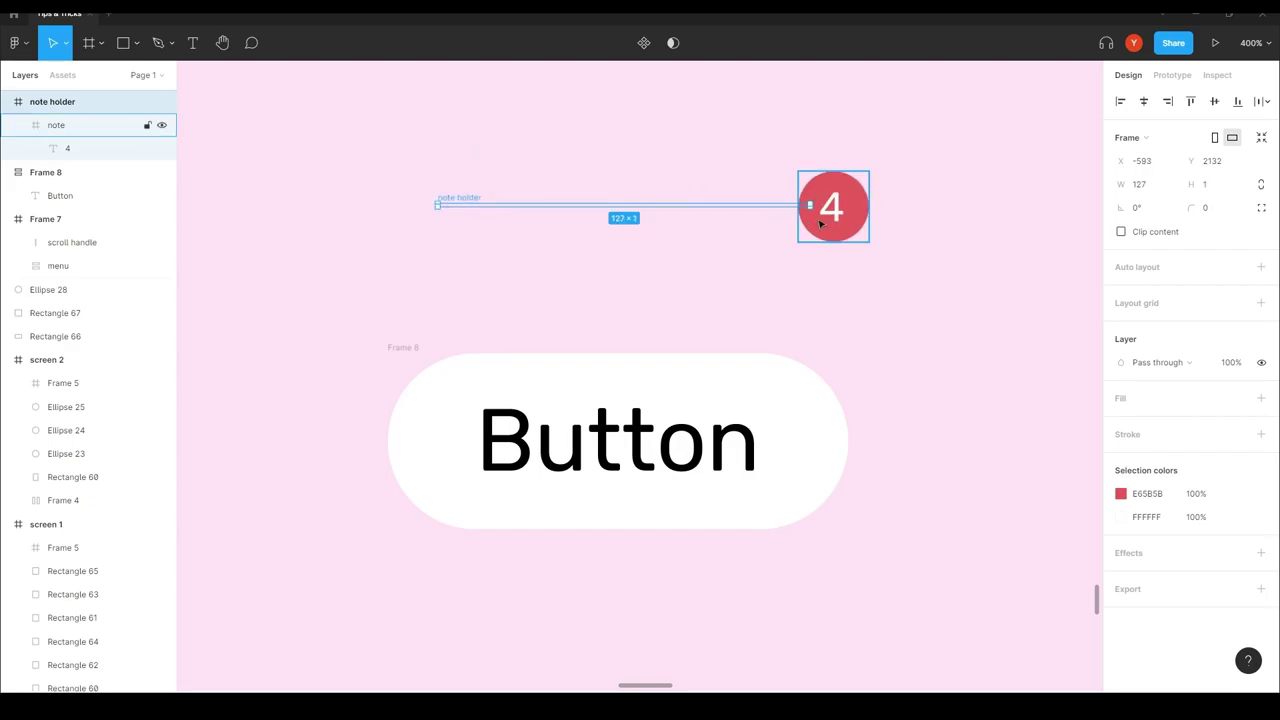
# - Shift the badge about 15 px left and shorten the note holder from its left end
pyautogui.click(820, 224)
pyautogui.moveTo(820, 224); pyautogui.dragTo(805, 224)
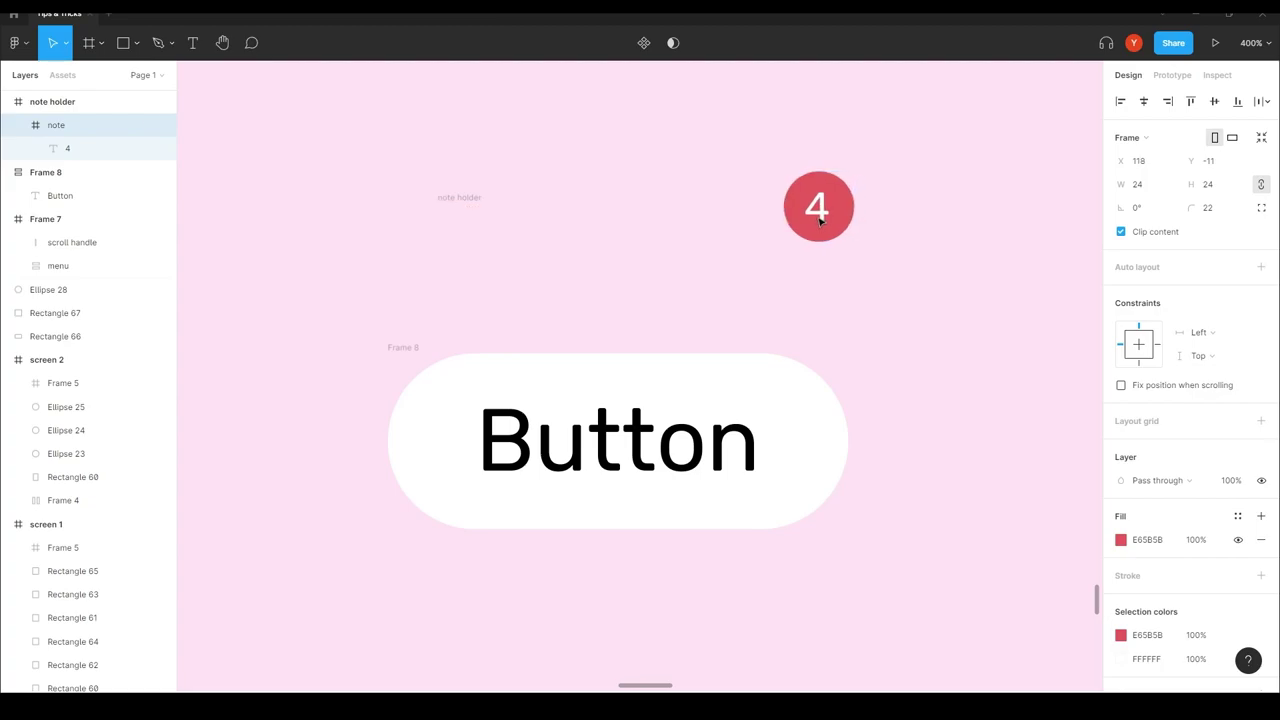
pyautogui.click(462, 213)
pyautogui.click(457, 206)
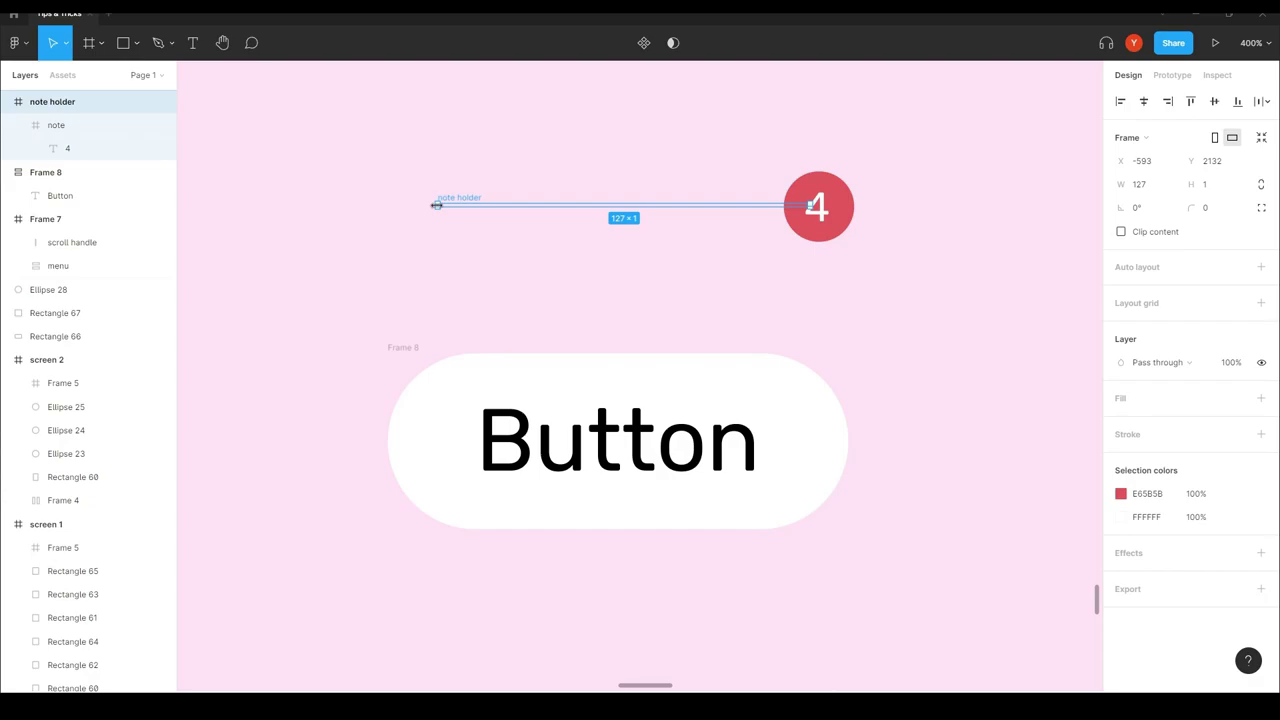
pyautogui.moveTo(436, 205); pyautogui.dragTo(467, 204)
pyautogui.click(712, 274)
# - Pin the badge Right, narrow the holder to 74 px and drop it into the Button frame
pyautogui.click(820, 232)
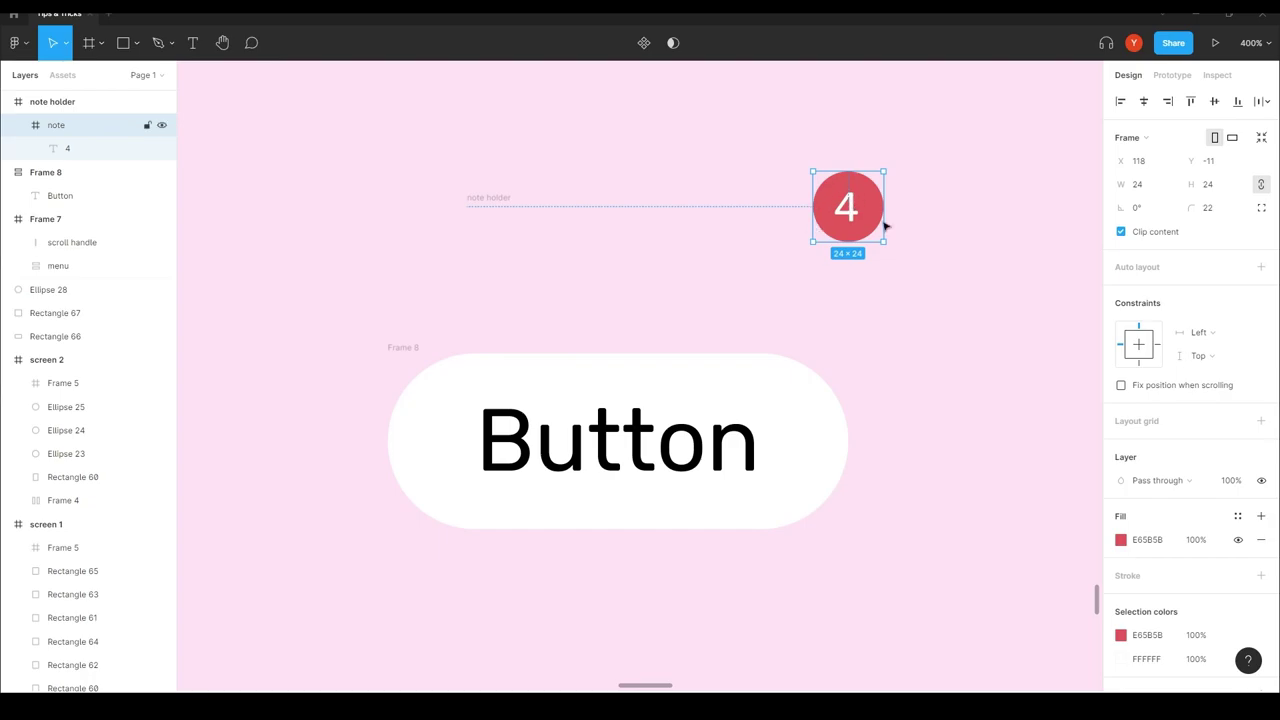
pyautogui.click(1157, 344)
pyautogui.click(485, 205)
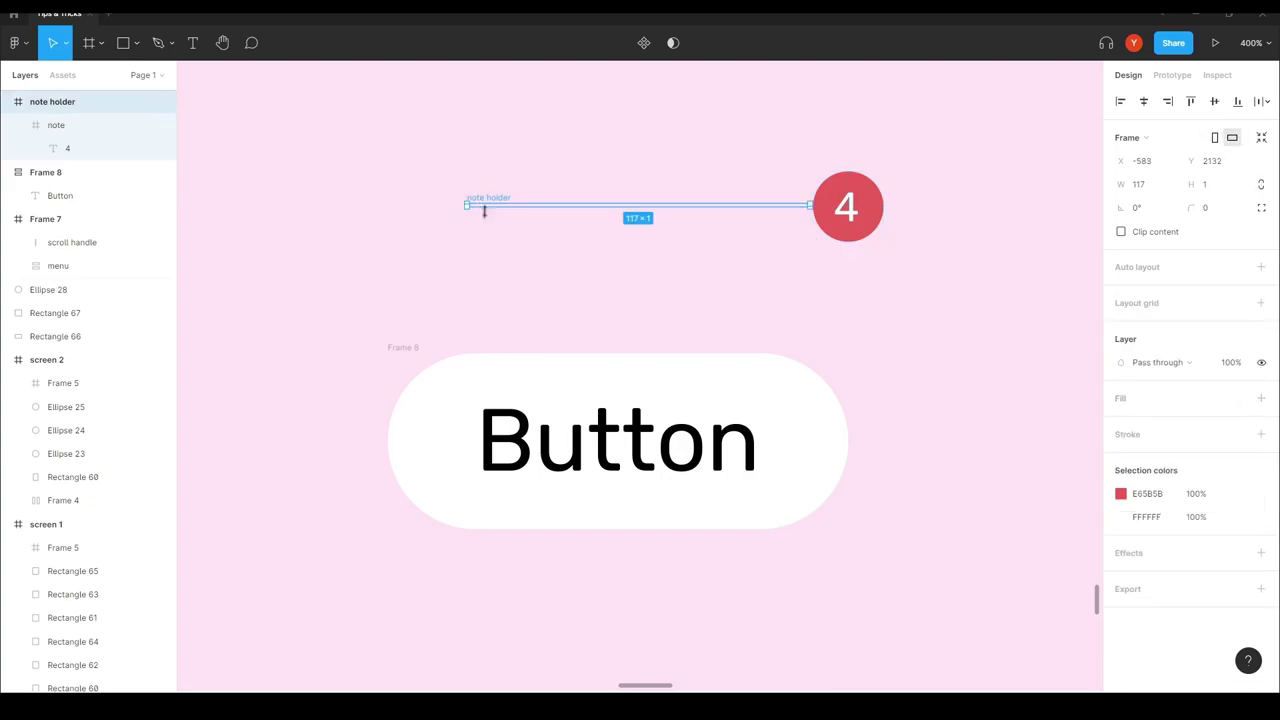
pyautogui.moveTo(463, 205); pyautogui.dragTo(553, 236)
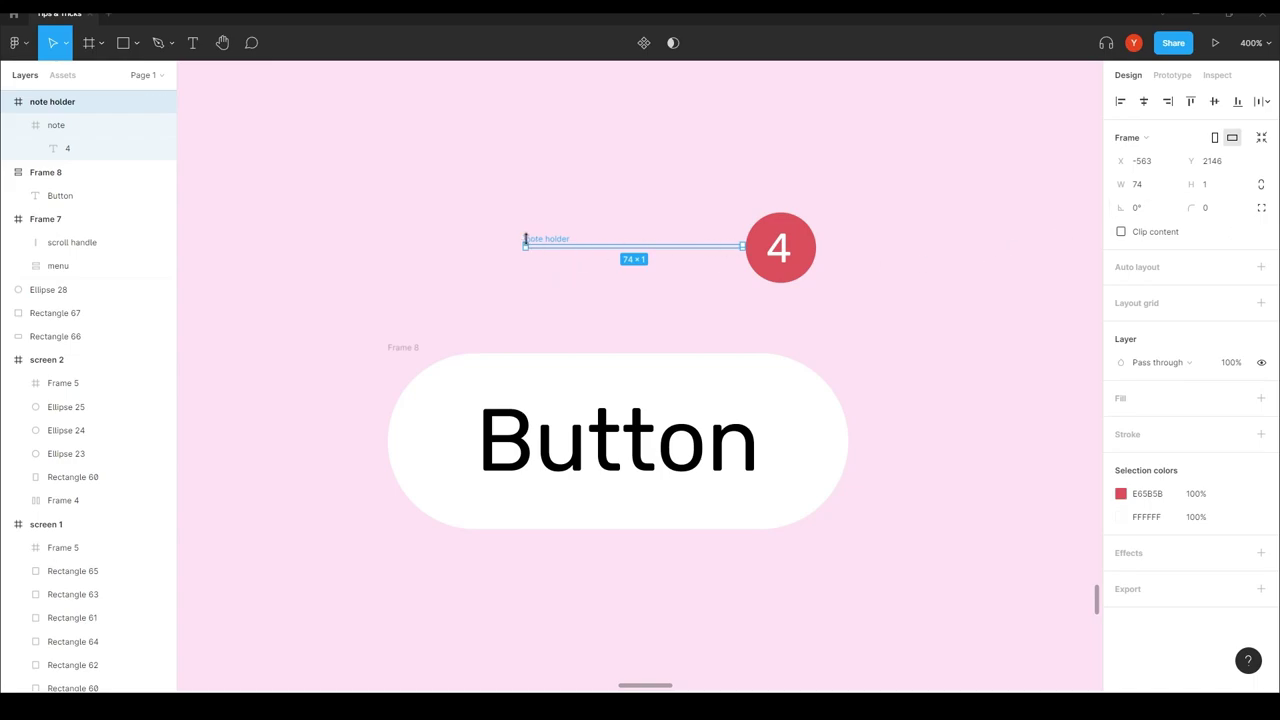
pyautogui.moveTo(546, 240); pyautogui.dragTo(538, 366)
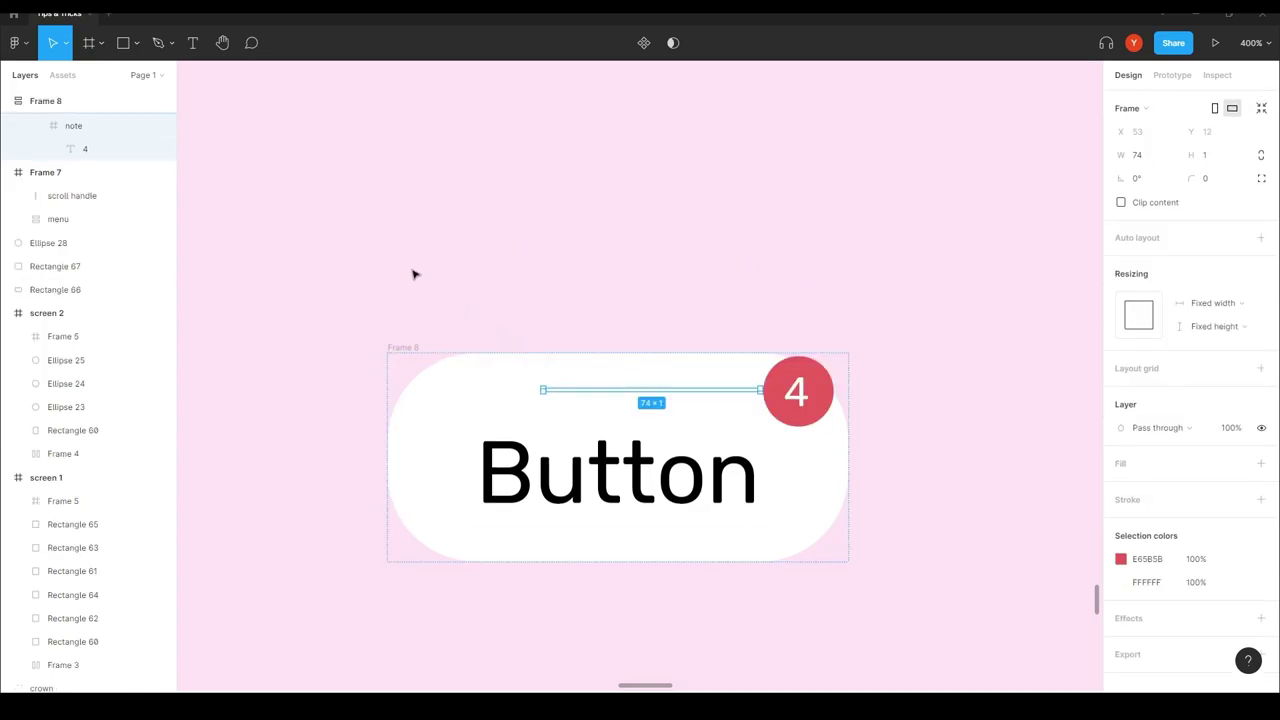
# - Set the Button frame's top padding to 0
pyautogui.click(565, 286)
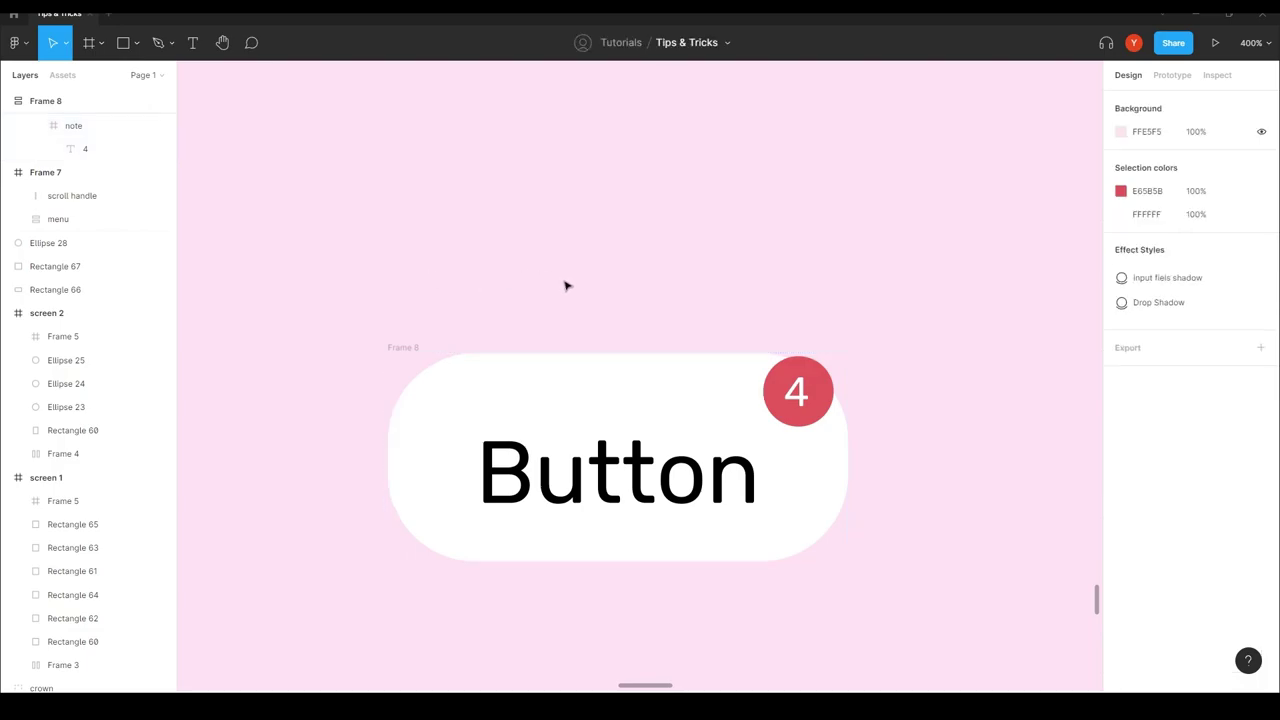
pyautogui.click(396, 346)
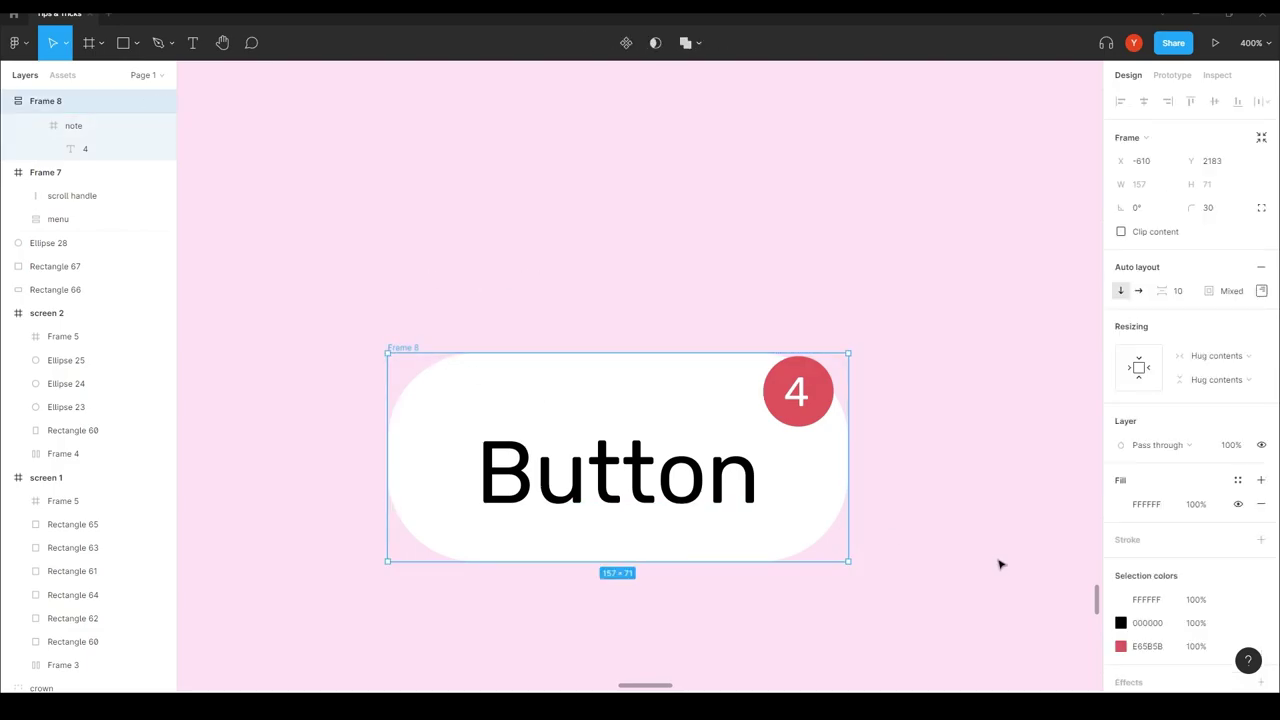
pyautogui.click(1261, 291)
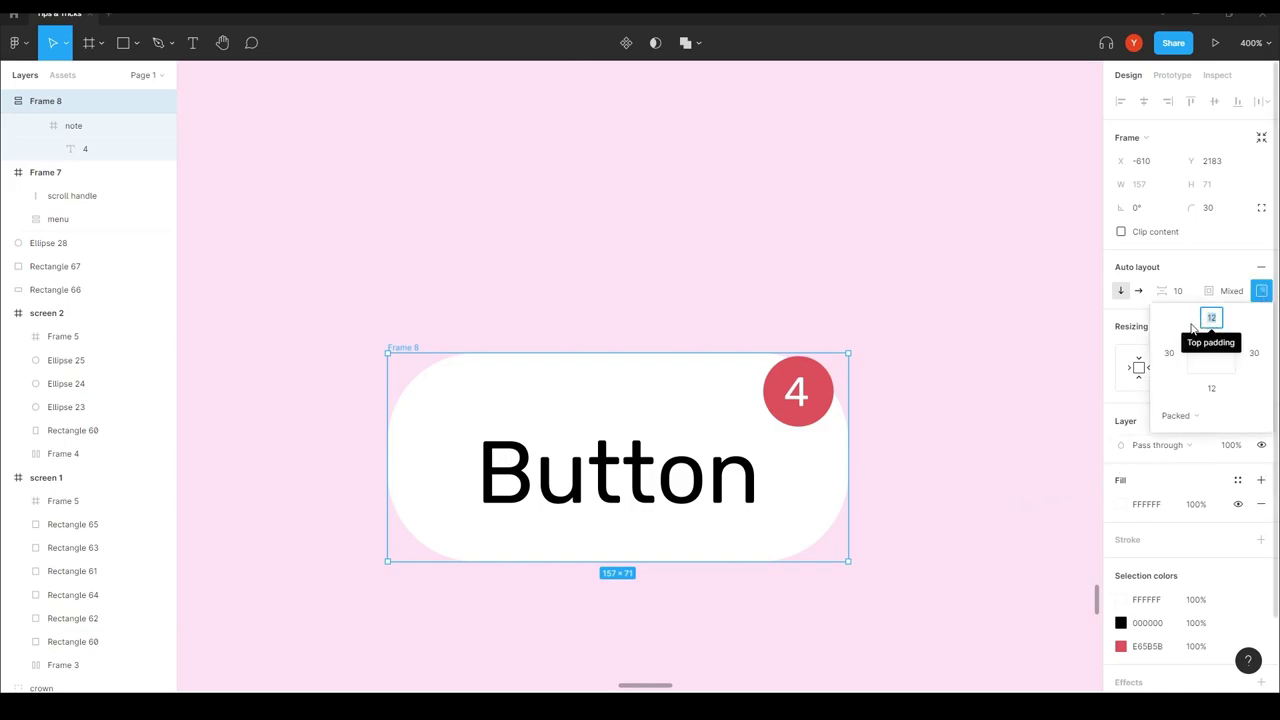
pyautogui.write('0')
pyautogui.press('Return')
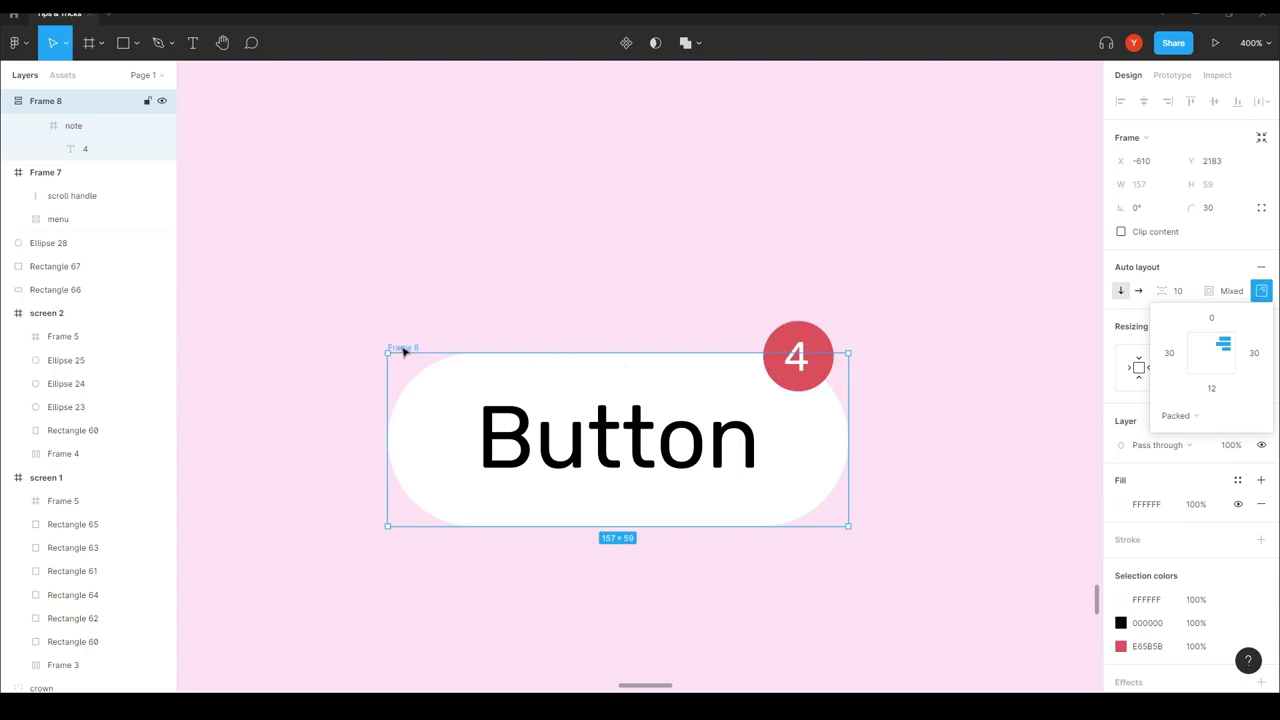
# - Collapse the badge's layer contents and select the note holder
pyautogui.click(71, 126)
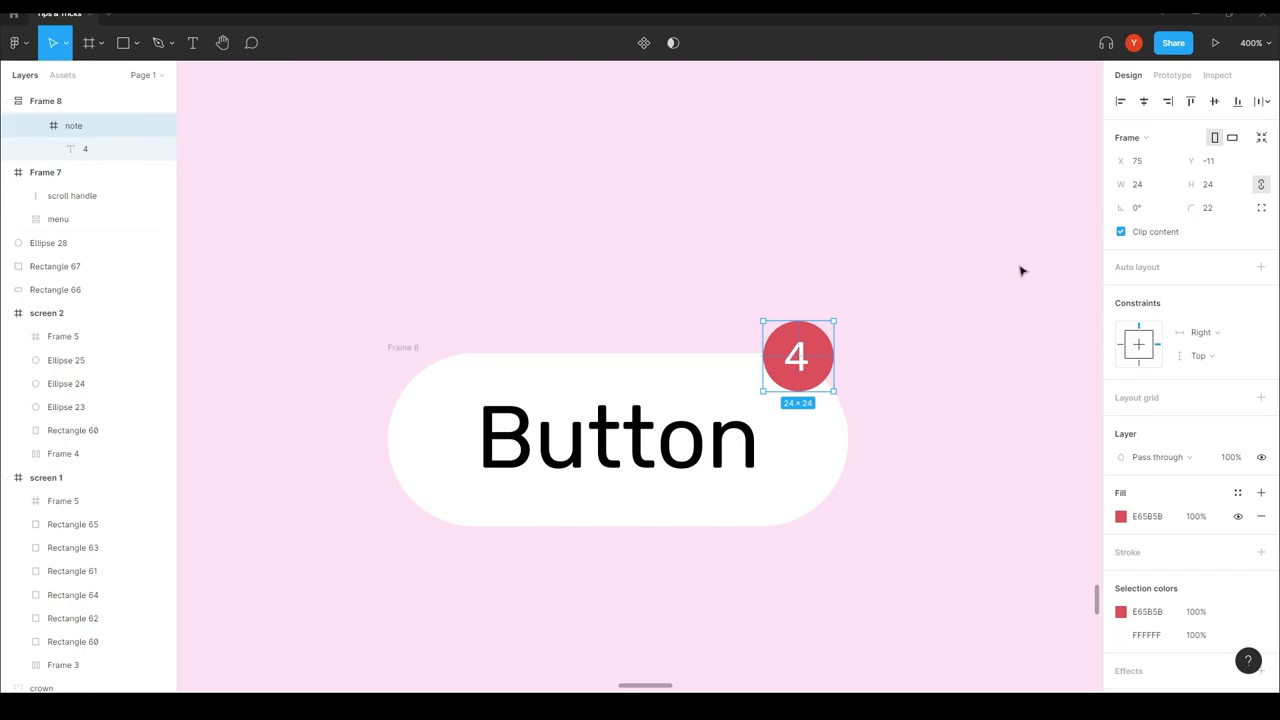
pyautogui.click(35, 127)
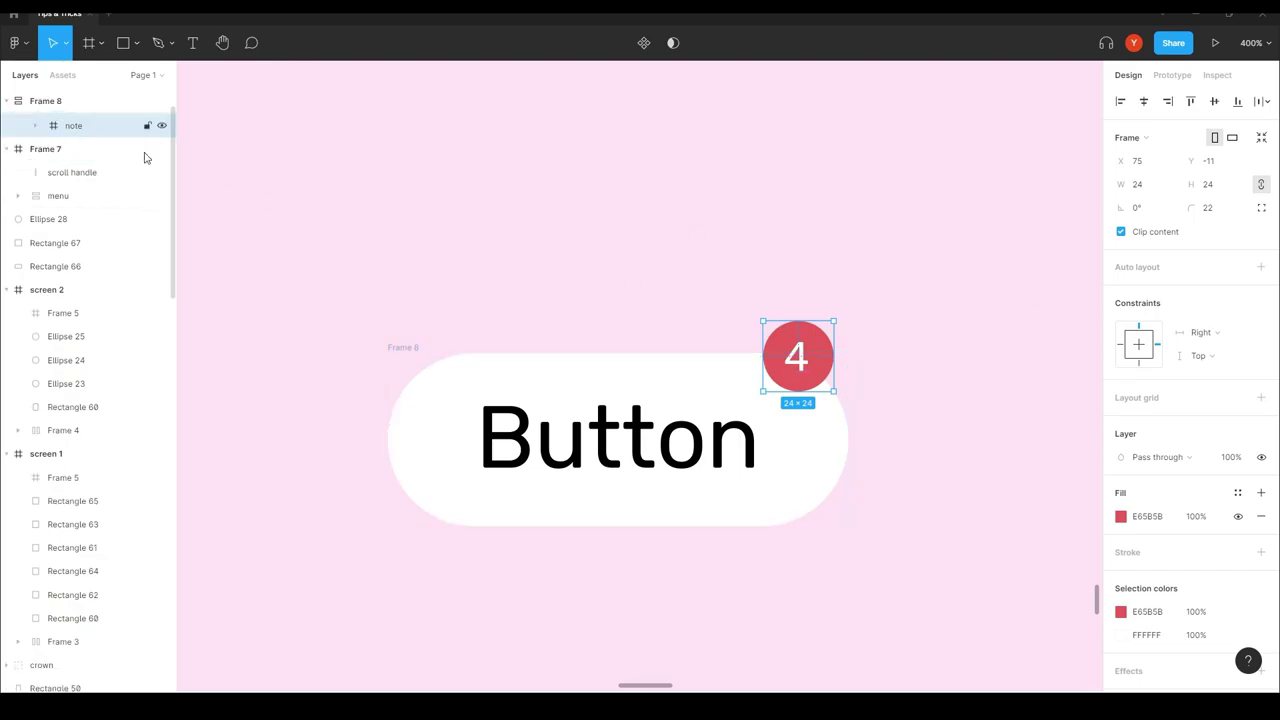
pyautogui.click(671, 357)
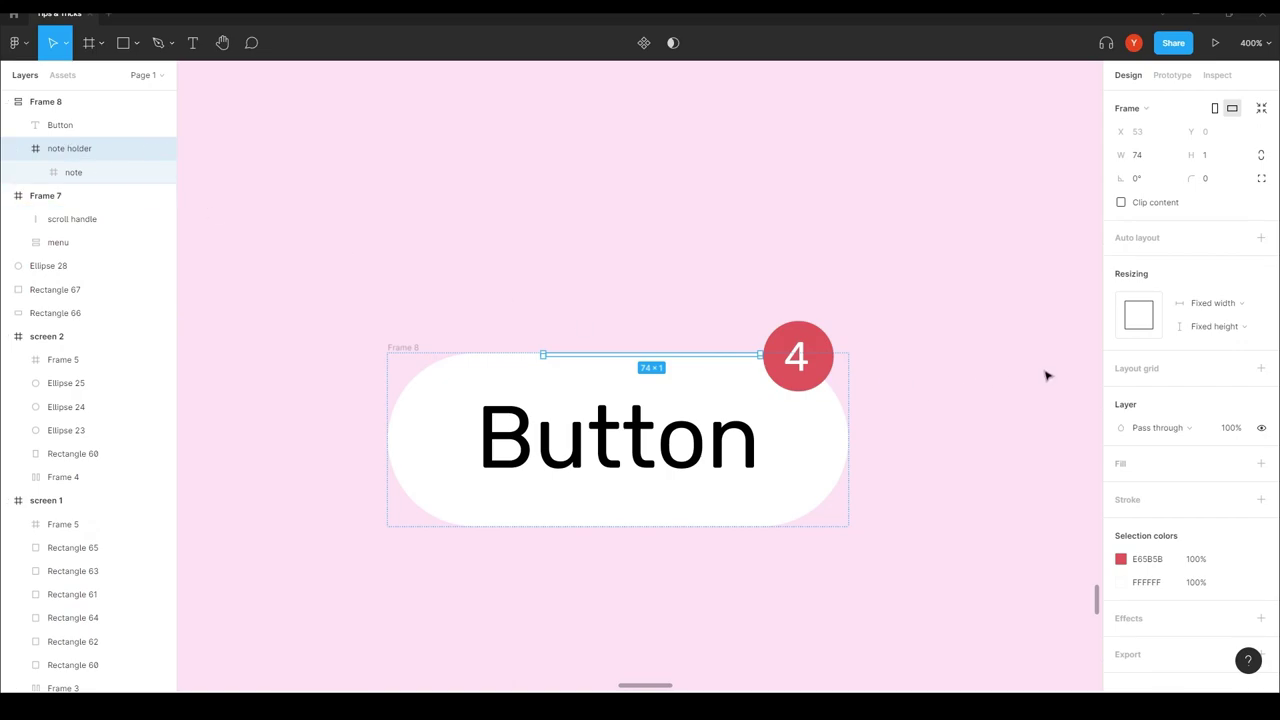
# - Make the note holder fill the Button's width and resize the Button to a fixed width
pyautogui.click(1210, 303)
pyautogui.click(1210, 322)
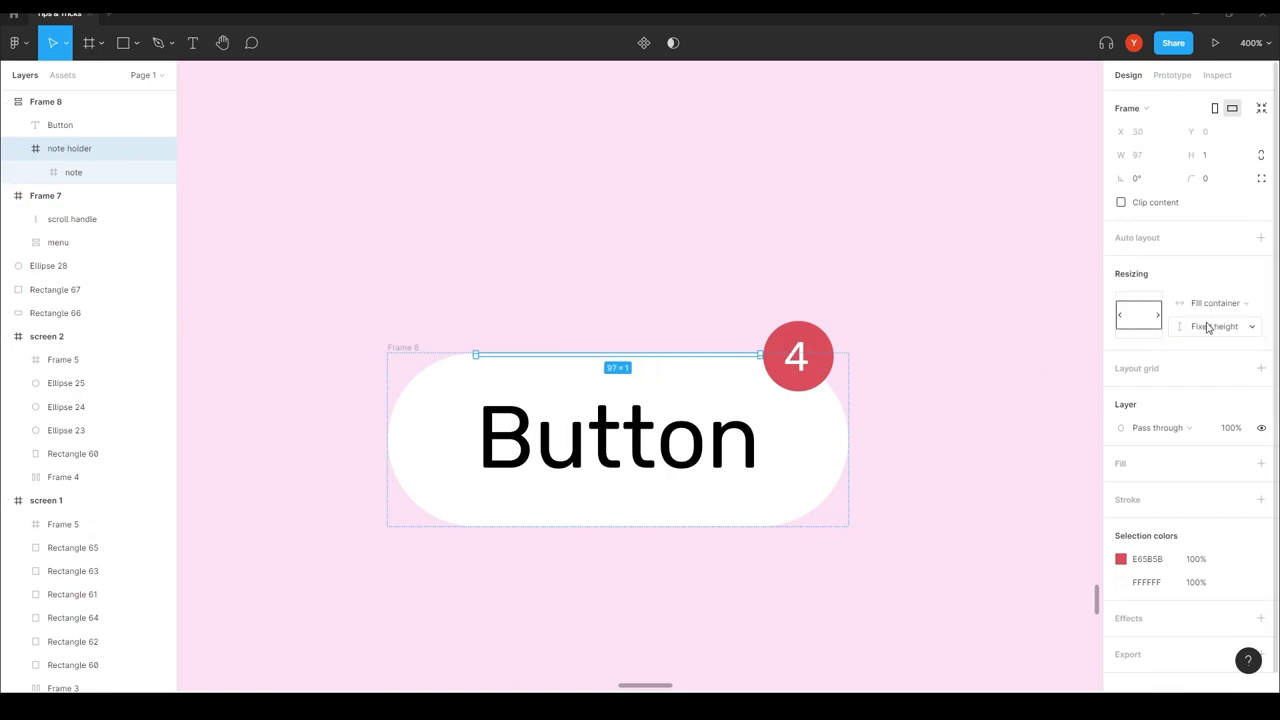
pyautogui.click(458, 274)
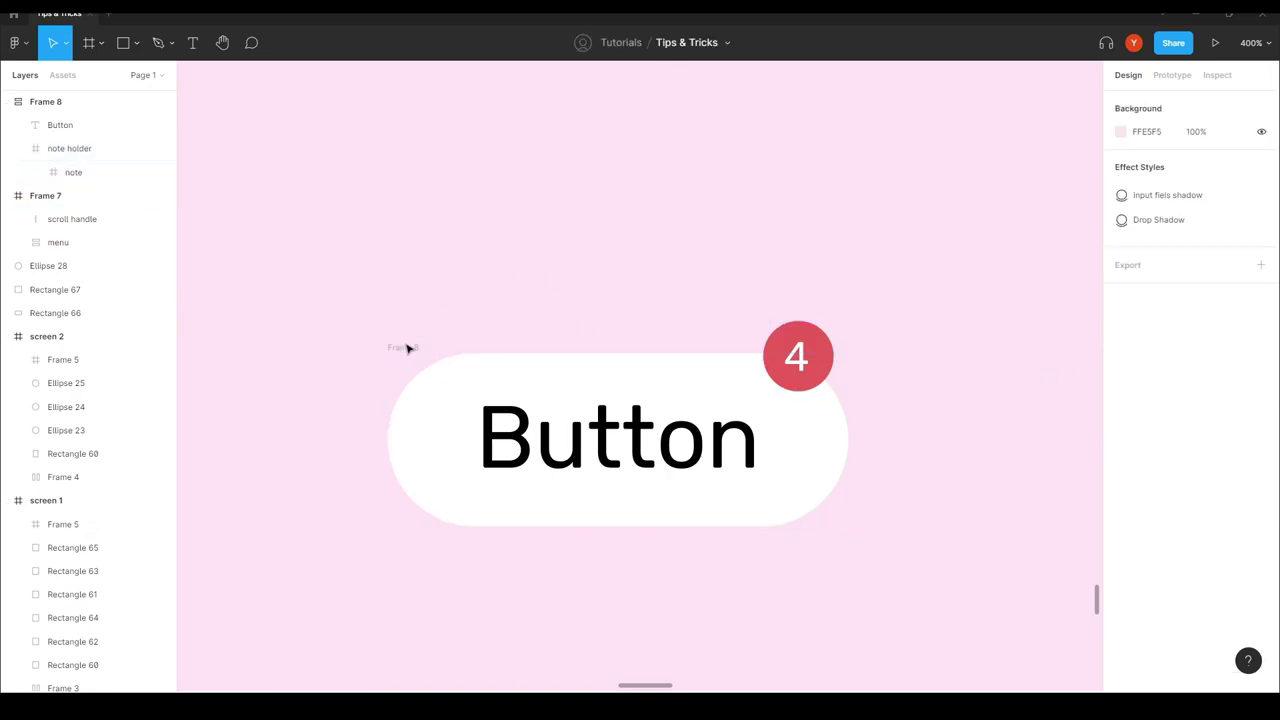
pyautogui.click(403, 350)
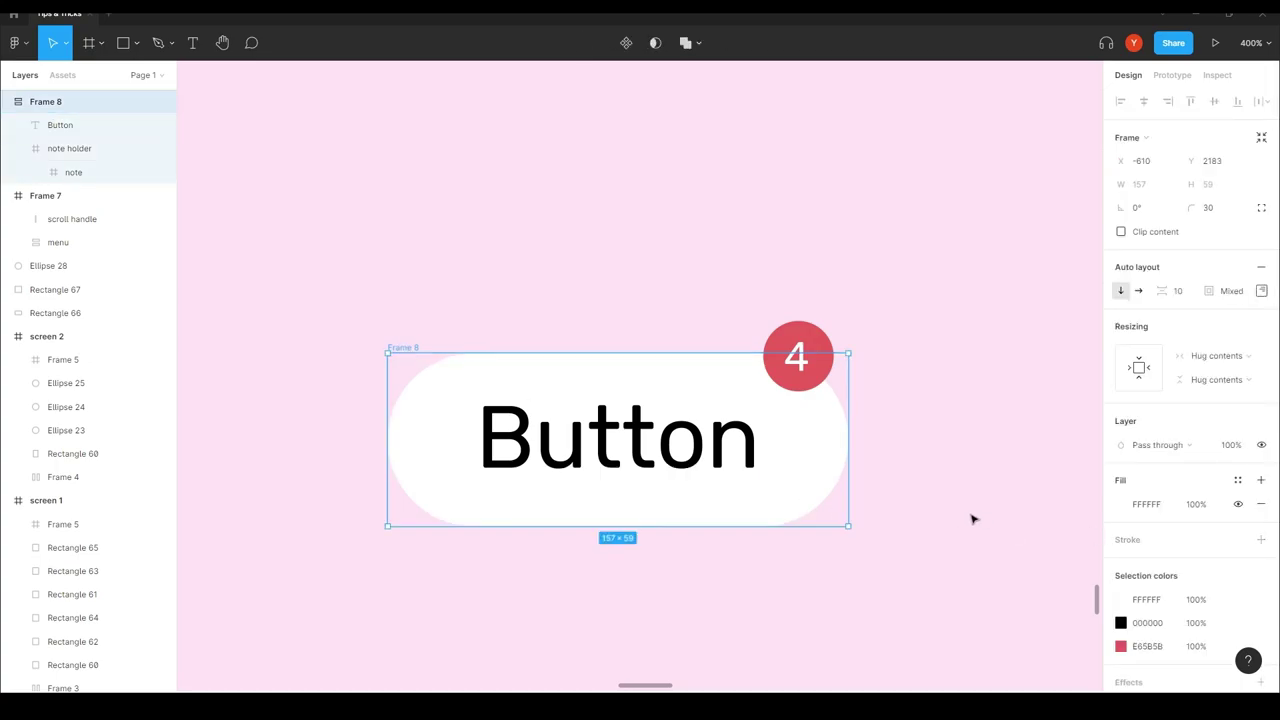
pyautogui.moveTo(849, 481)
pyautogui.mouseDown()
pyautogui.moveTo(1022, 458)
pyautogui.moveTo(836, 460)
pyautogui.moveTo(851, 460)
pyautogui.mouseUp()
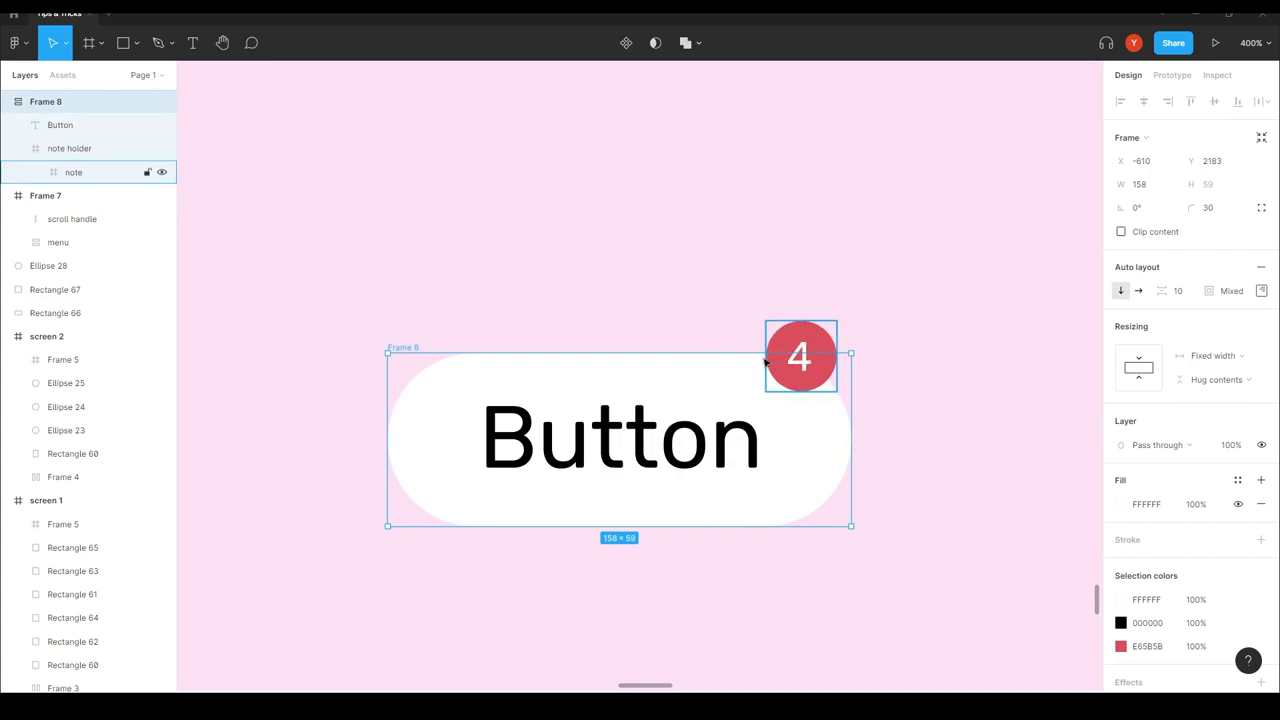
pyautogui.moveTo(851, 460); pyautogui.dragTo(835, 426)
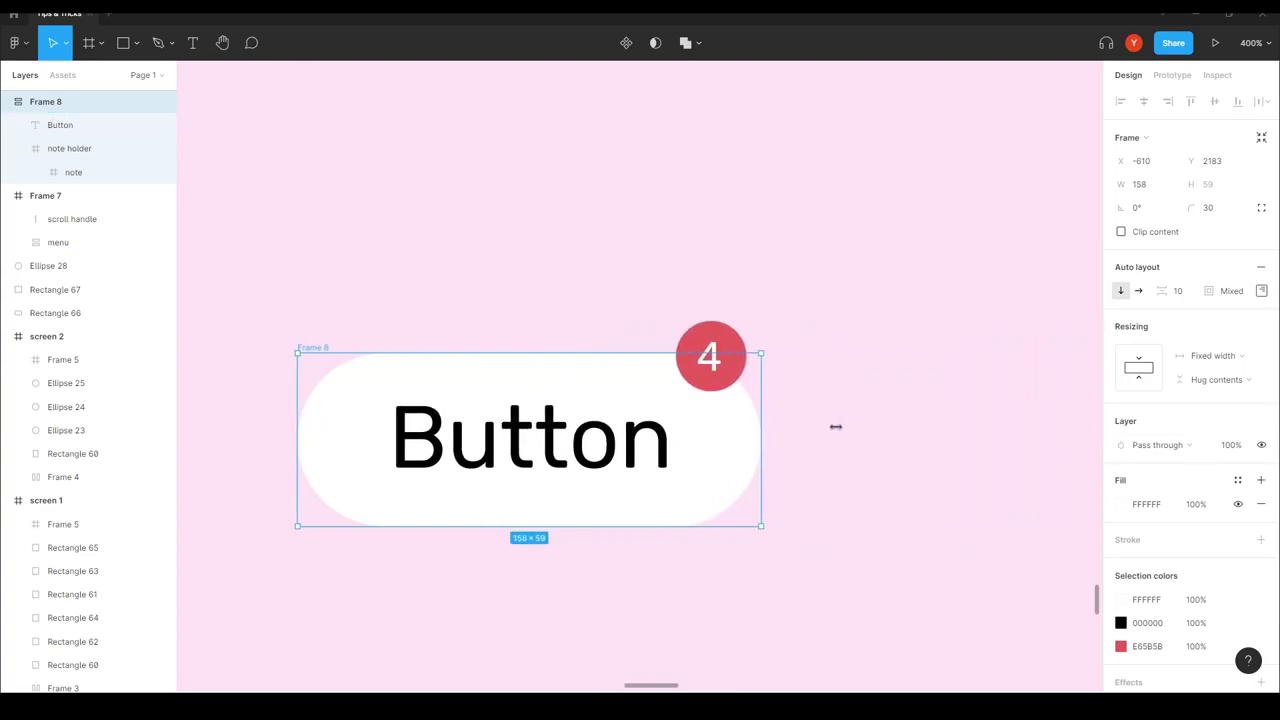
# - Centre the Button's content and stretch it to confirm the badge stays top-right
pyautogui.click(493, 457)
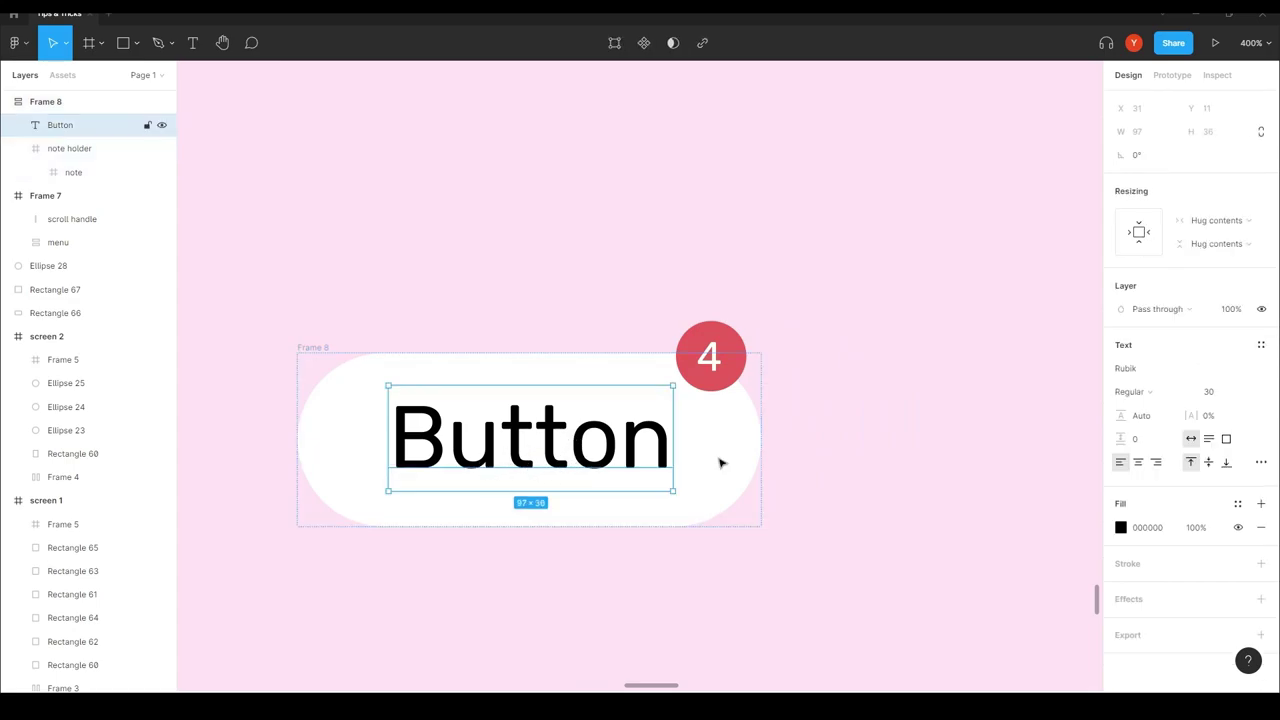
pyautogui.click(323, 347)
pyautogui.click(1261, 290)
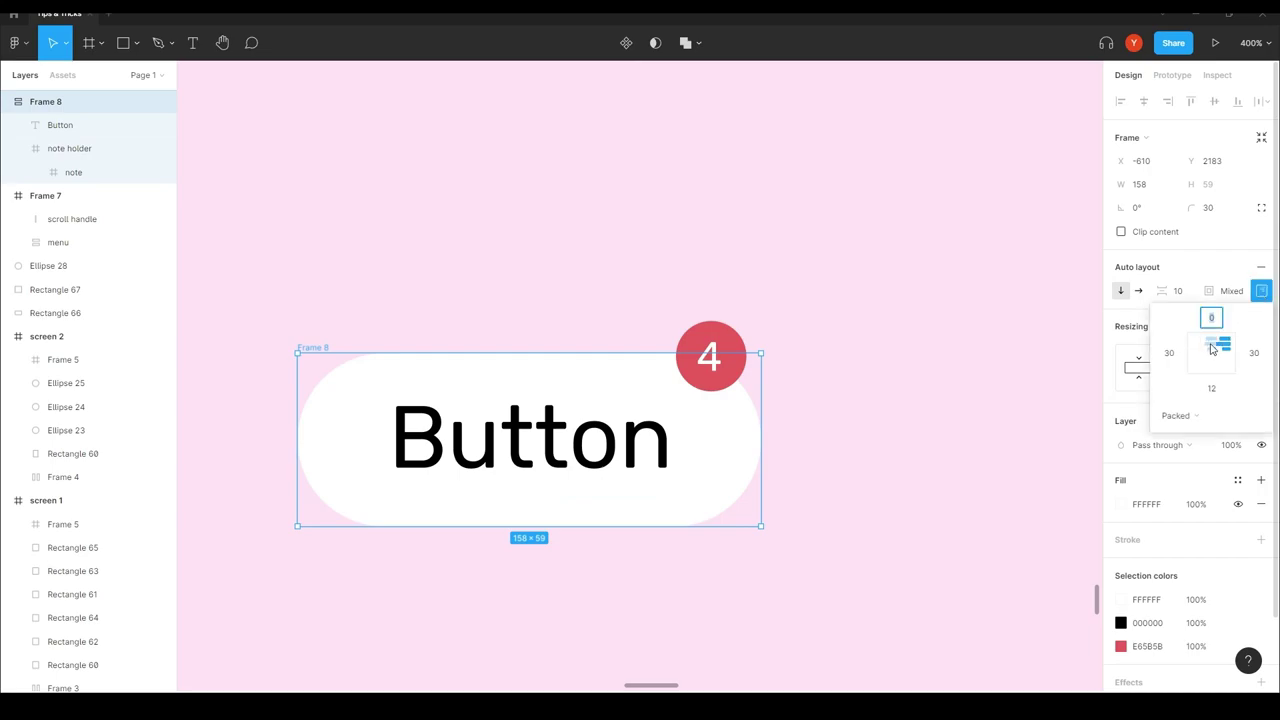
pyautogui.click(1212, 347)
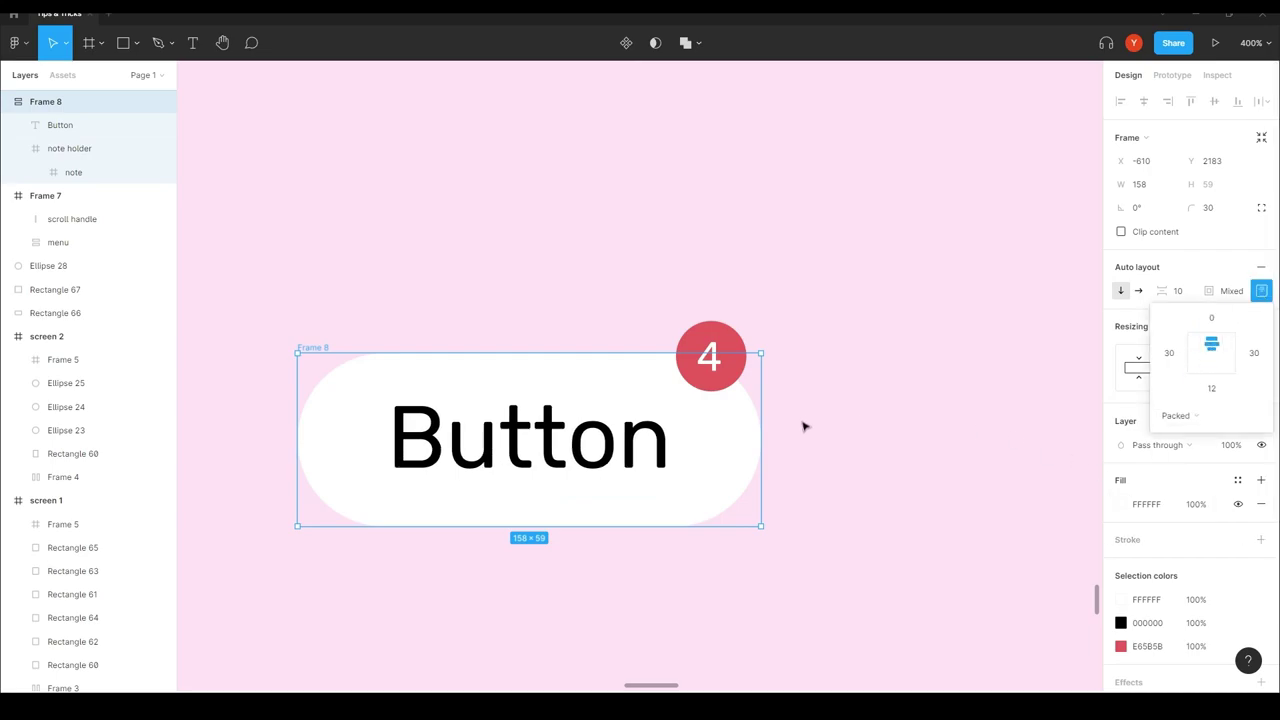
pyautogui.click(391, 346)
pyautogui.click(337, 354)
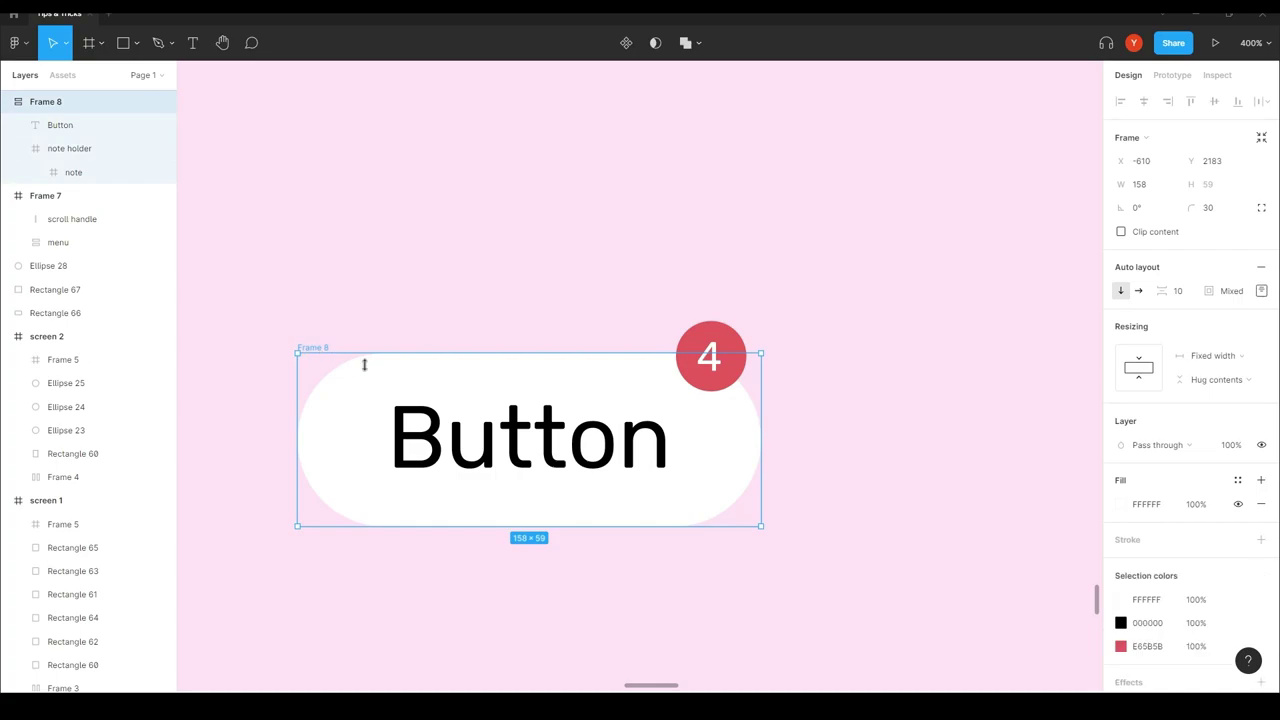
pyautogui.moveTo(760, 469); pyautogui.dragTo(801, 423)
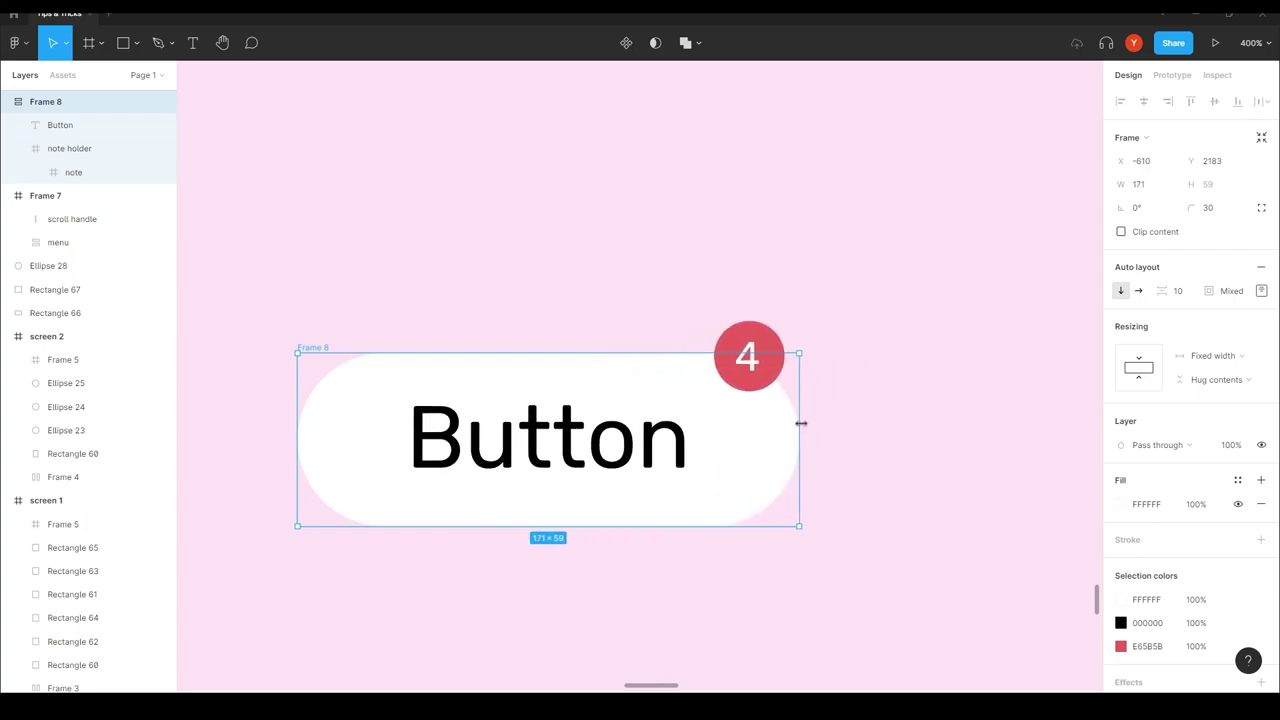
pyautogui.click(862, 328)
# - Zoom in and nudge the red 4 badge two steps left
pyautogui.scroll(-5, 864, 376)
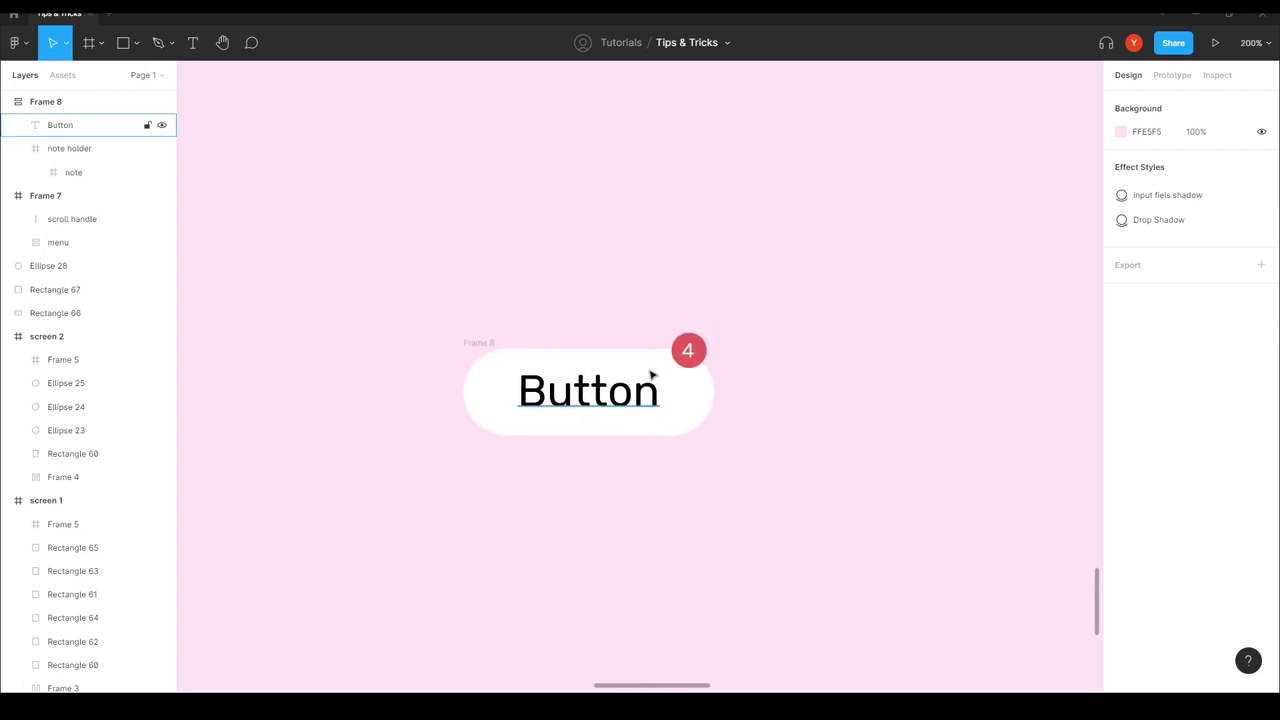
pyautogui.hscroll(-2, 637, 346)
pyautogui.scroll(1, 637, 346)
pyautogui.hotkey('ctrl', '=')
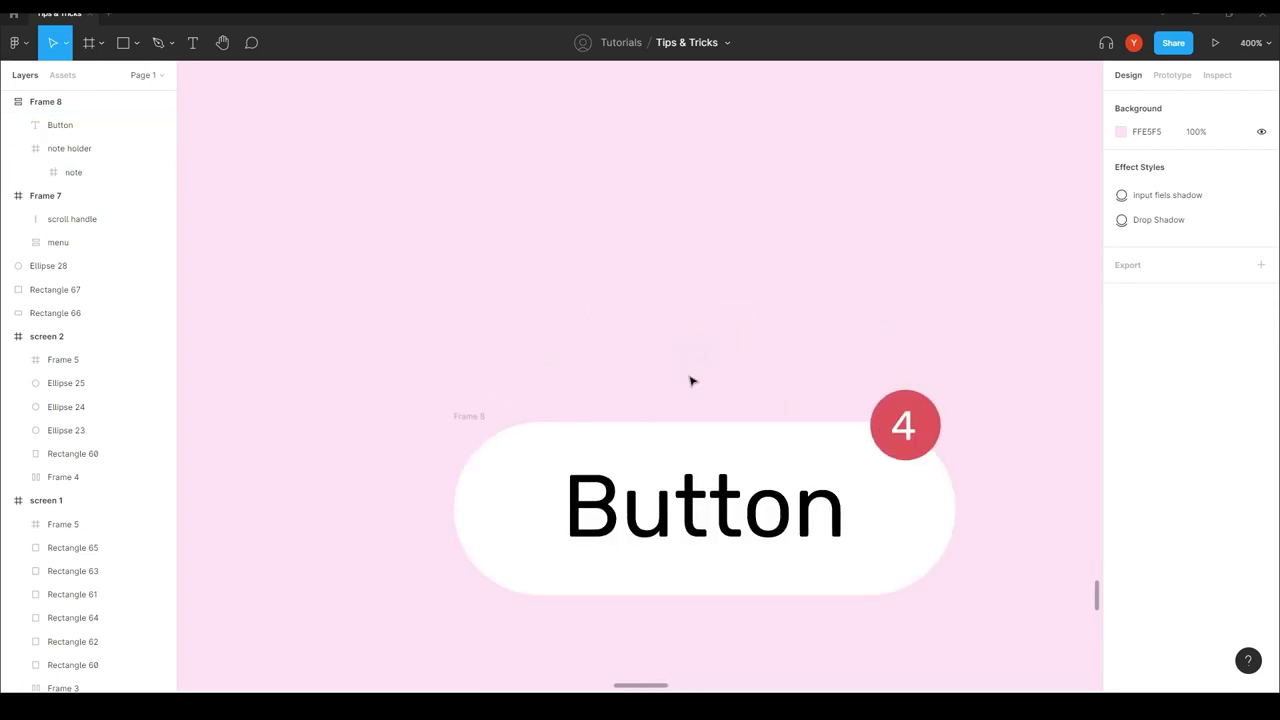
pyautogui.keyDown('ctrl'); pyautogui.click(940, 448); pyautogui.keyUp('ctrl')
pyautogui.press('Left')
pyautogui.press('Left')
pyautogui.press('Left')
pyautogui.press('Left')
pyautogui.press('Left')
pyautogui.press('Left')
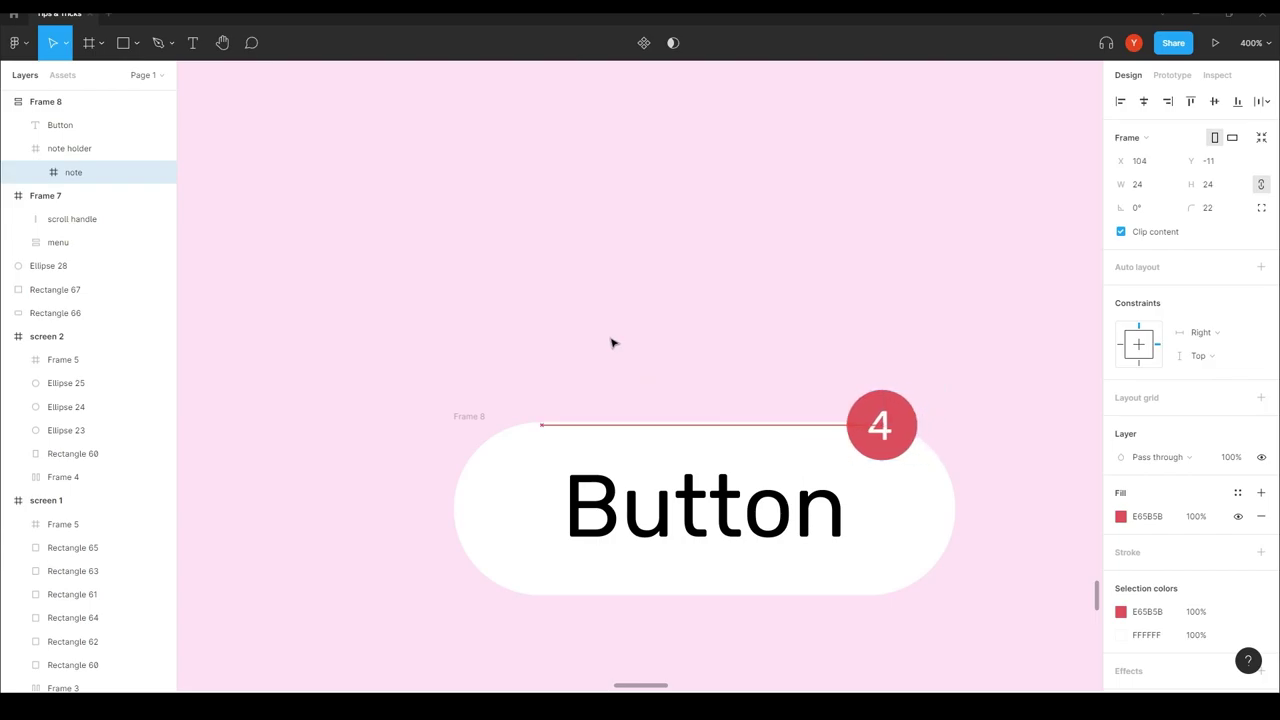
pyautogui.press('Left')
pyautogui.press('Left')
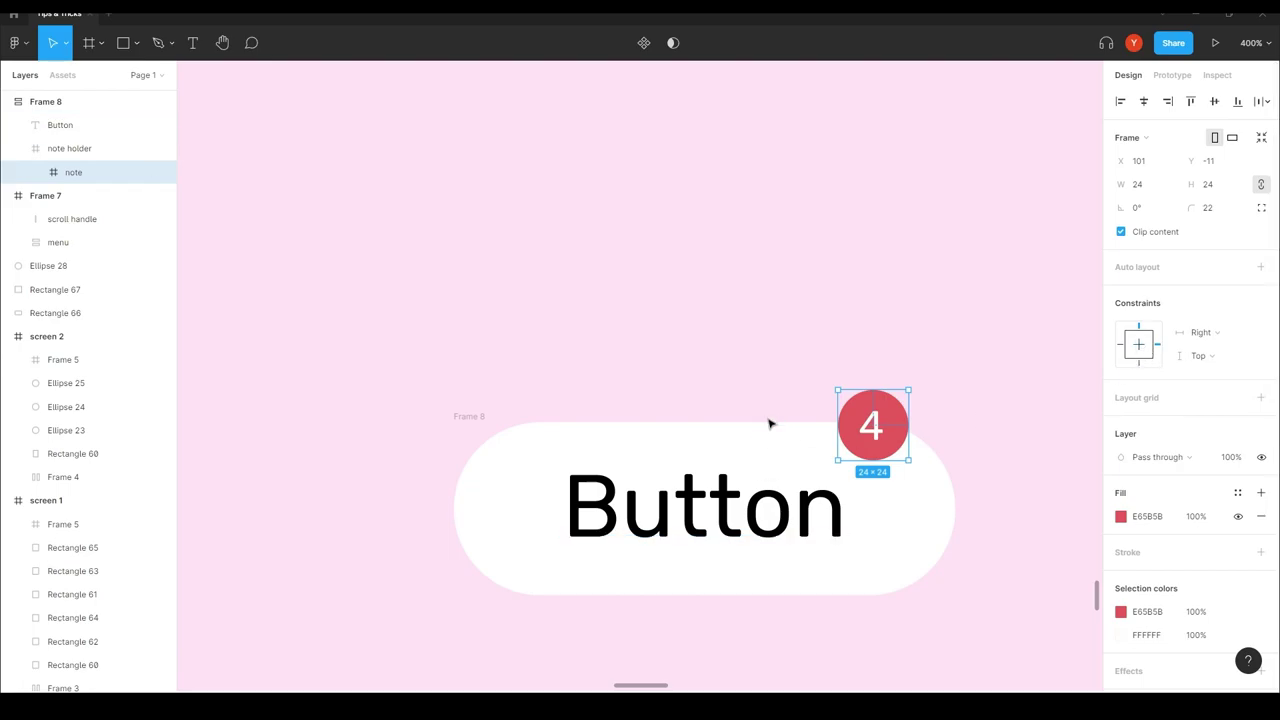
pyautogui.click(593, 336)
# - Widen the Button frame to 182×59
pyautogui.click(462, 418)
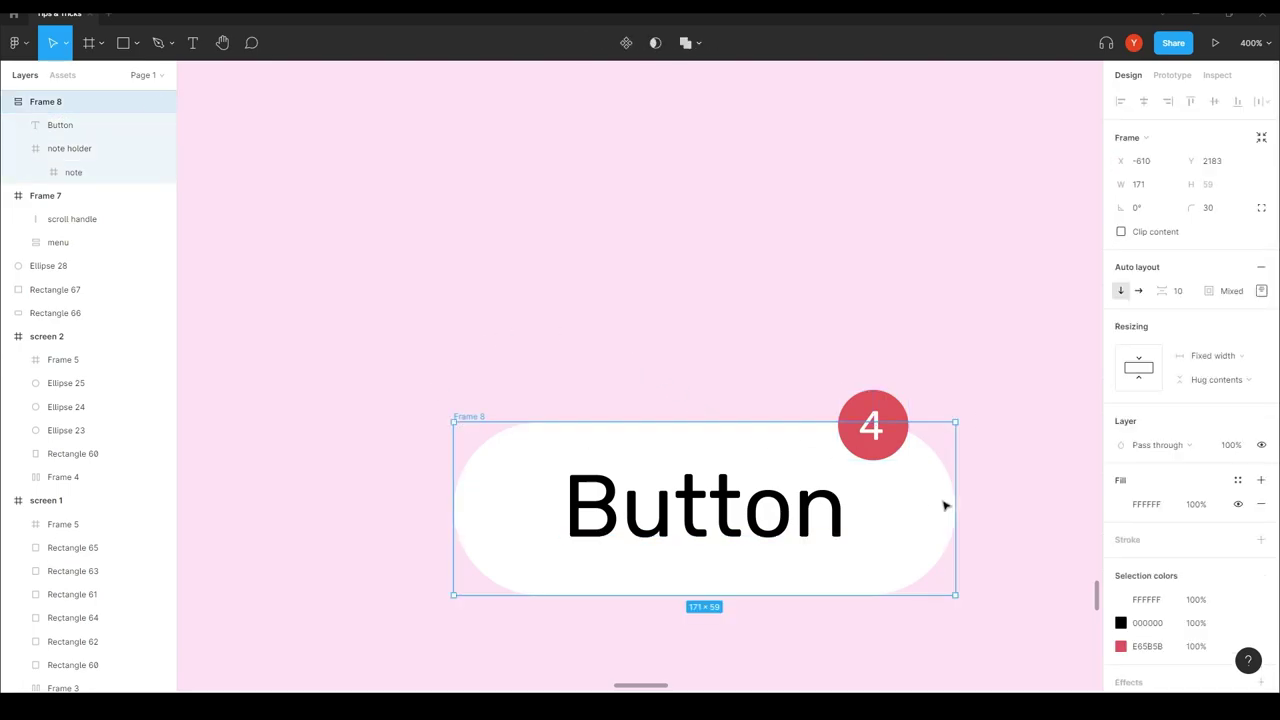
pyautogui.moveTo(953, 512); pyautogui.dragTo(989, 506)
pyautogui.click(591, 294)
# - Move the Button frame up-left onto open canvas beside tips 5–9
pyautogui.scroll(-2, 558, 273)
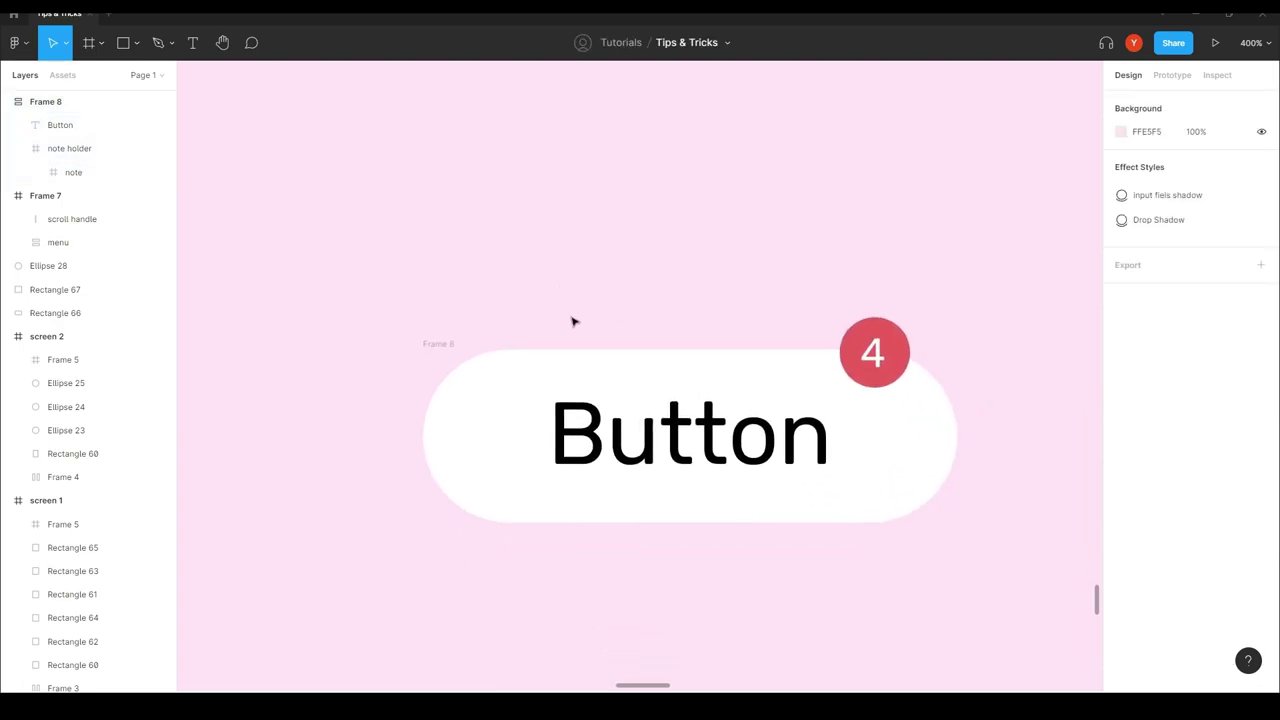
pyautogui.scroll(-3, 590, 400)
pyautogui.hscroll(4, 614, 466)
pyautogui.click(296, 409)
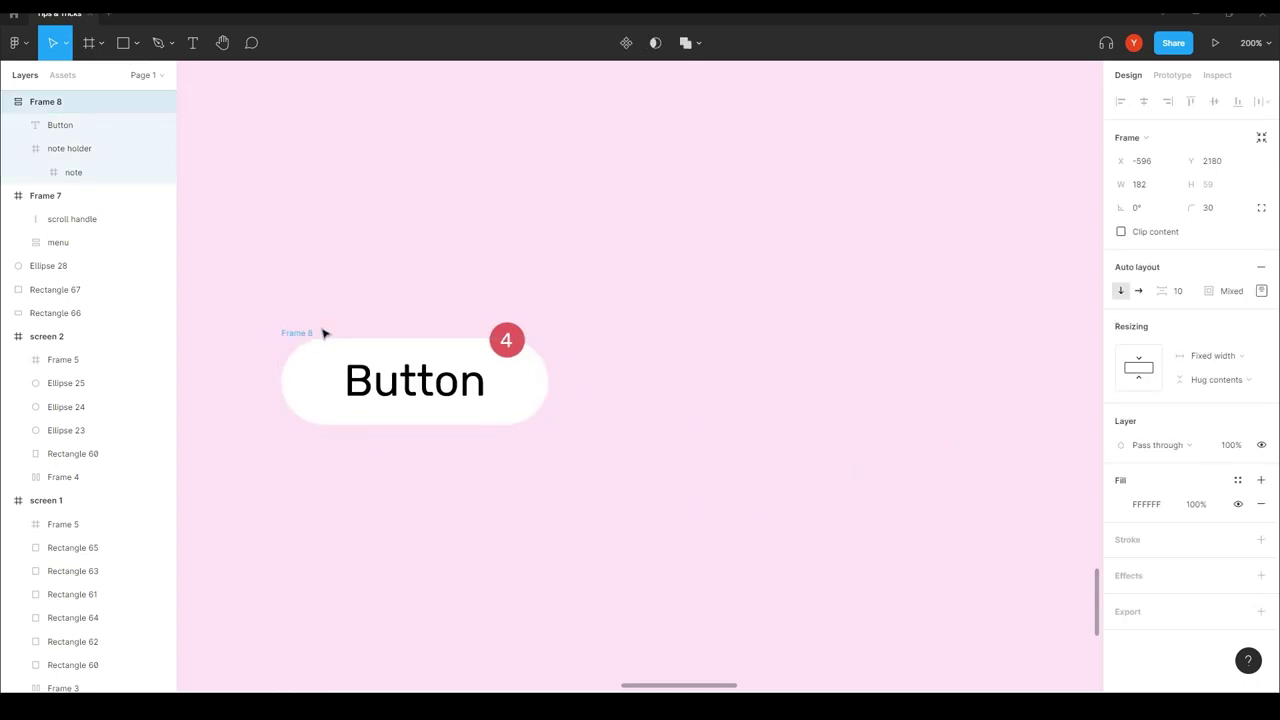
pyautogui.moveTo(296, 409); pyautogui.dragTo(771, 360)
pyautogui.hscroll(5, 411, 440)
pyautogui.hscroll(-2, 531, 394)
pyautogui.scroll(2, 531, 394)
pyautogui.hscroll(-3, 580, 392)
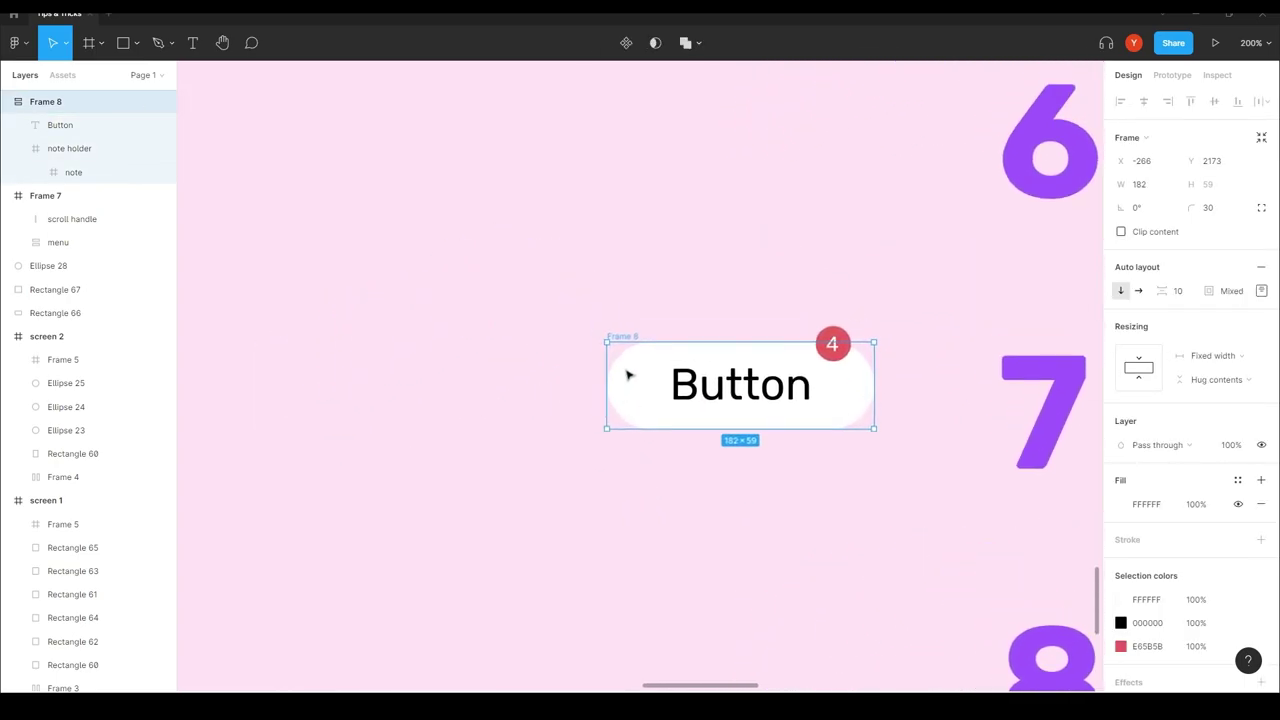
pyautogui.moveTo(620, 337); pyautogui.dragTo(480, 108)
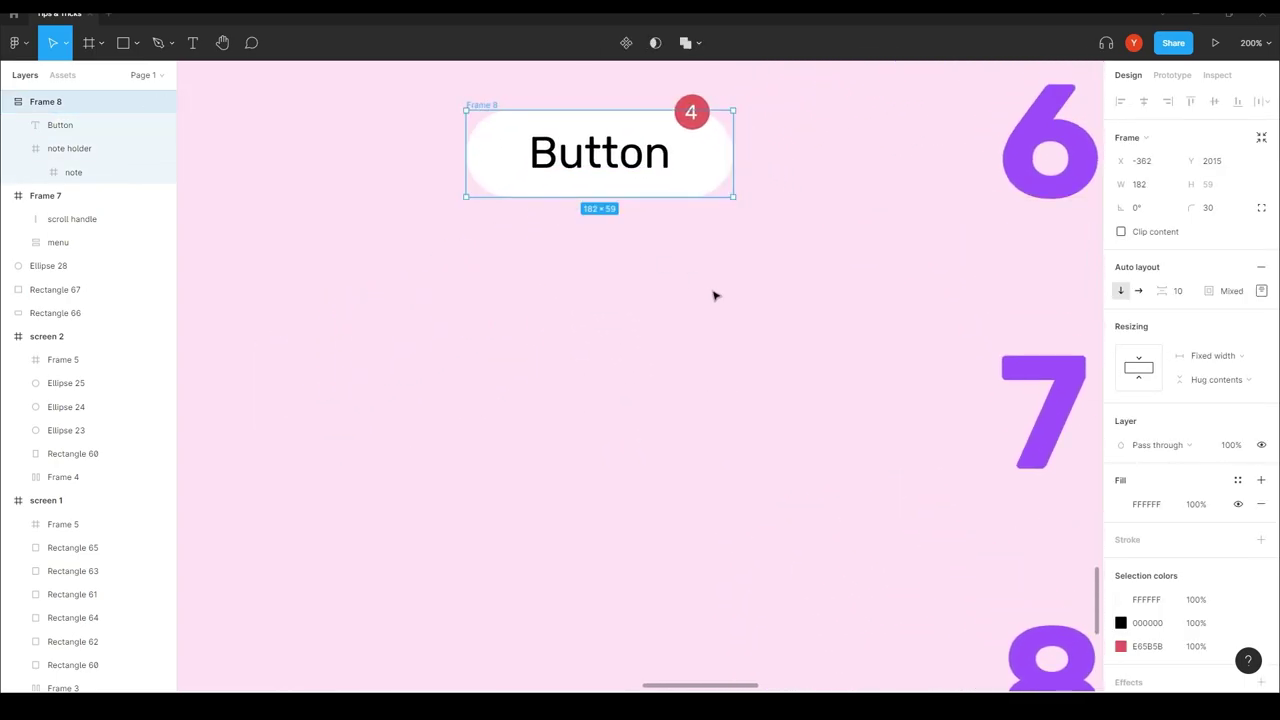
pyautogui.hscroll(3, 640, 360)
pyautogui.scroll(2, 640, 360)
pyautogui.hscroll(5, 711, 537)
pyautogui.scroll(-2, 711, 537)
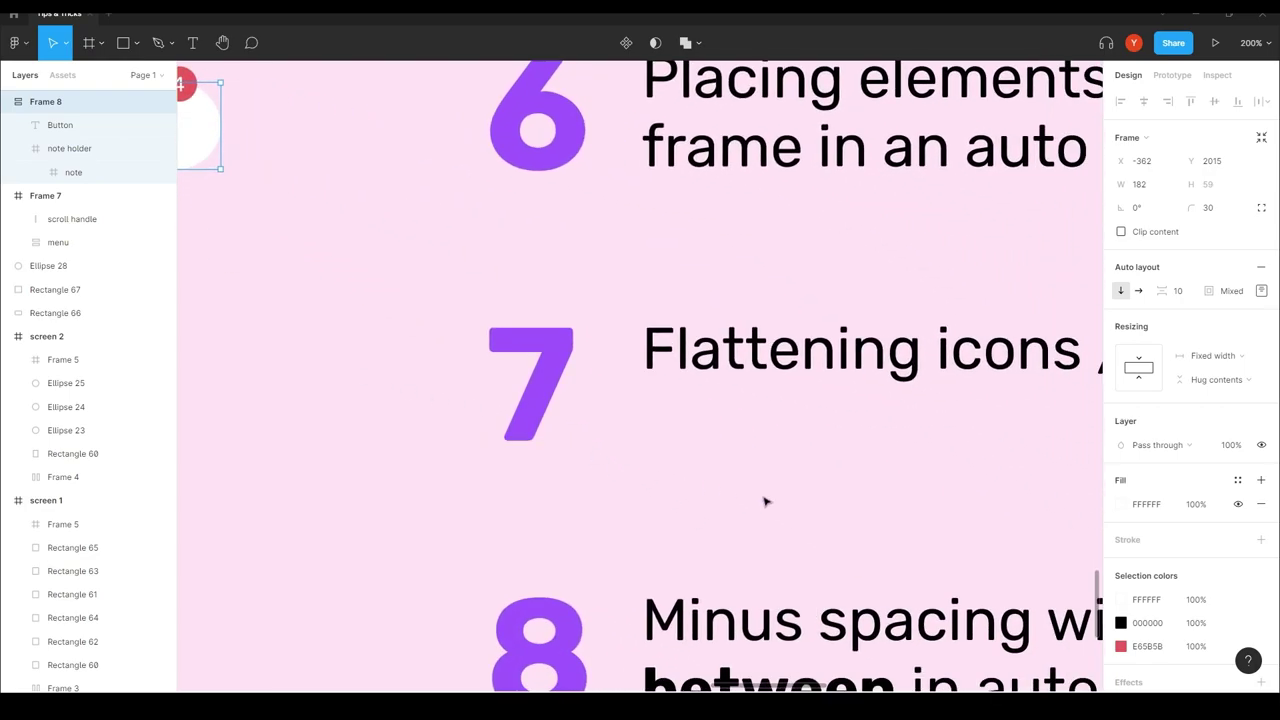
pyautogui.scroll(-5, 643, 466)
pyautogui.hscroll(-3, 791, 446)
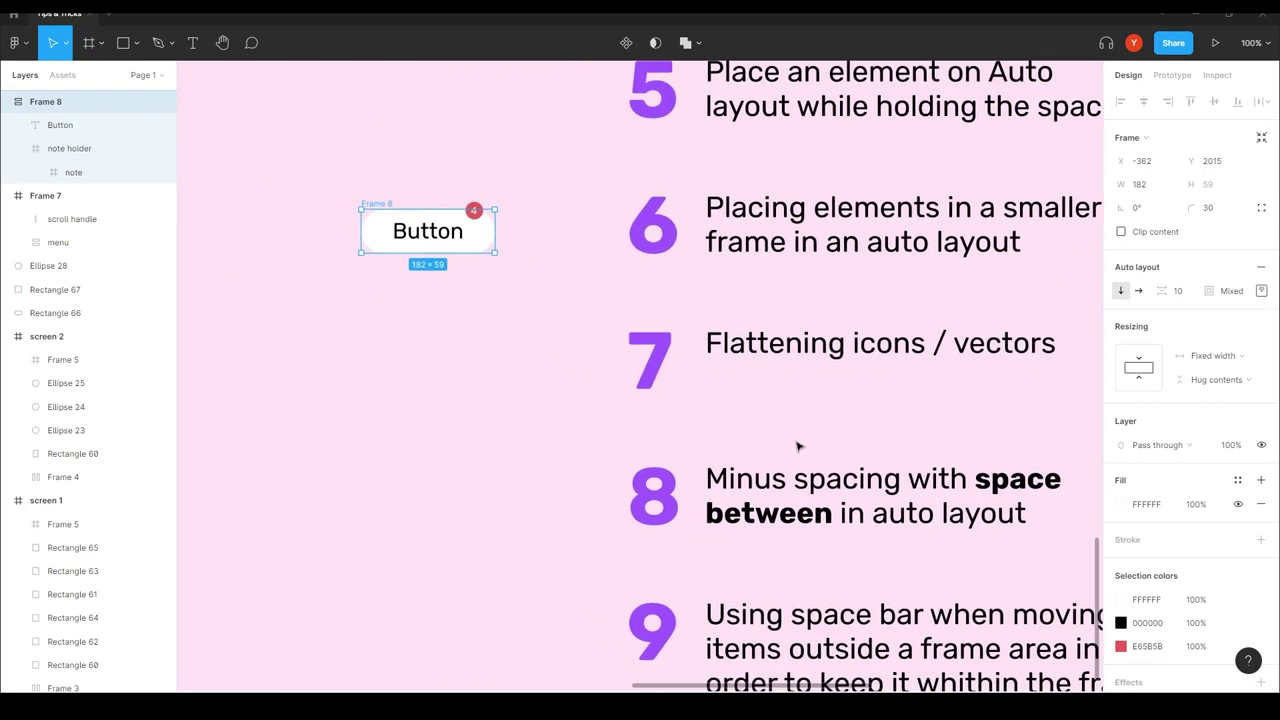
pyautogui.click(451, 394)
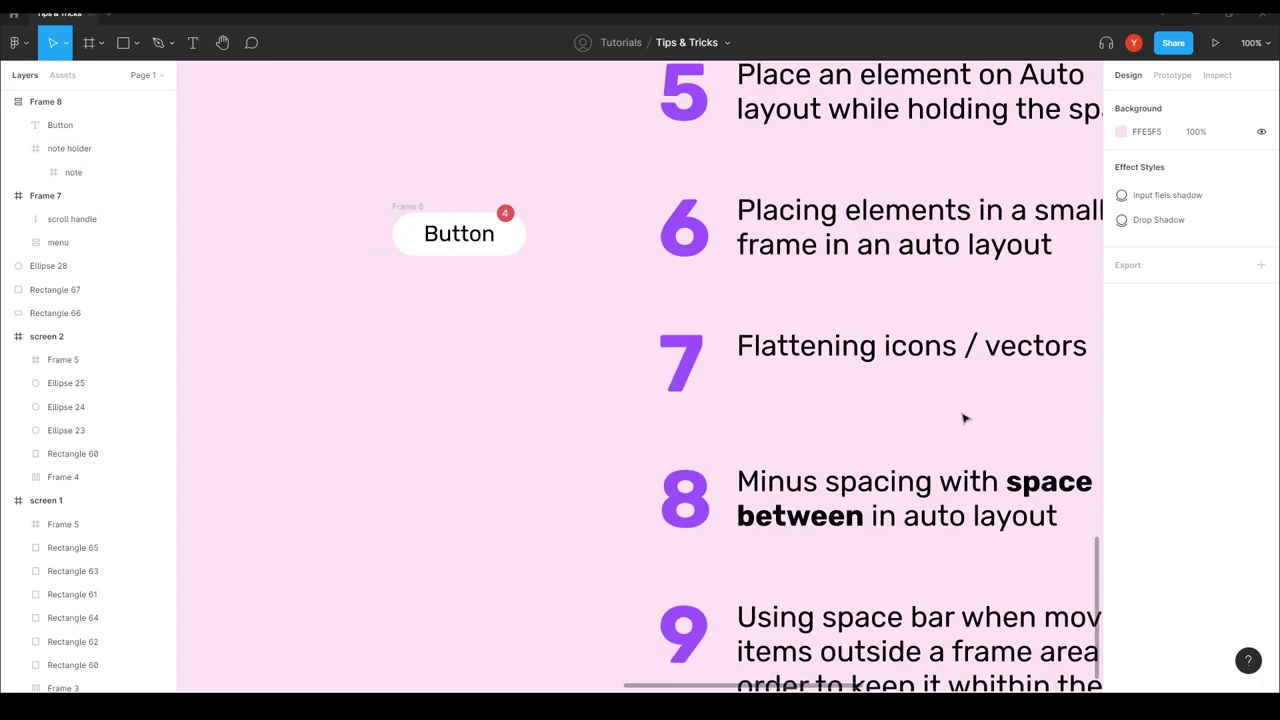
pyautogui.hscroll(-3, 477, 369)
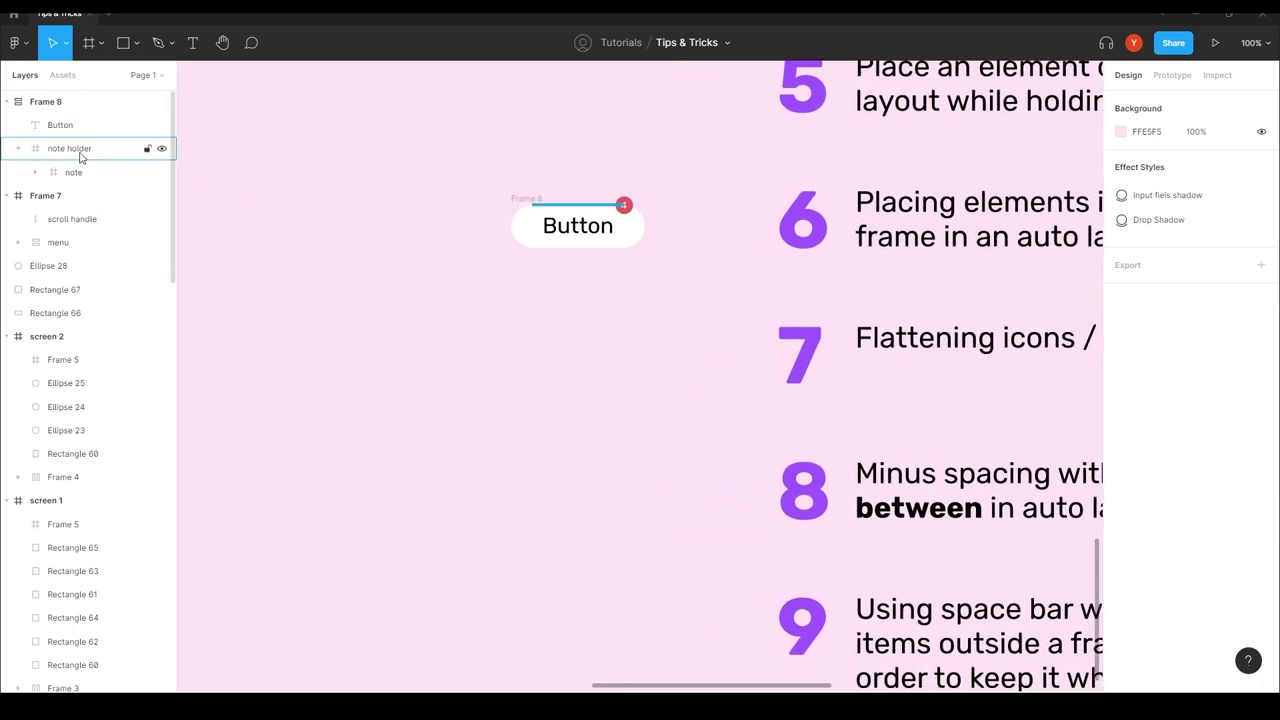
# - Draw a small grey circle head and a wider oval body beneath it
pyautogui.press('o')
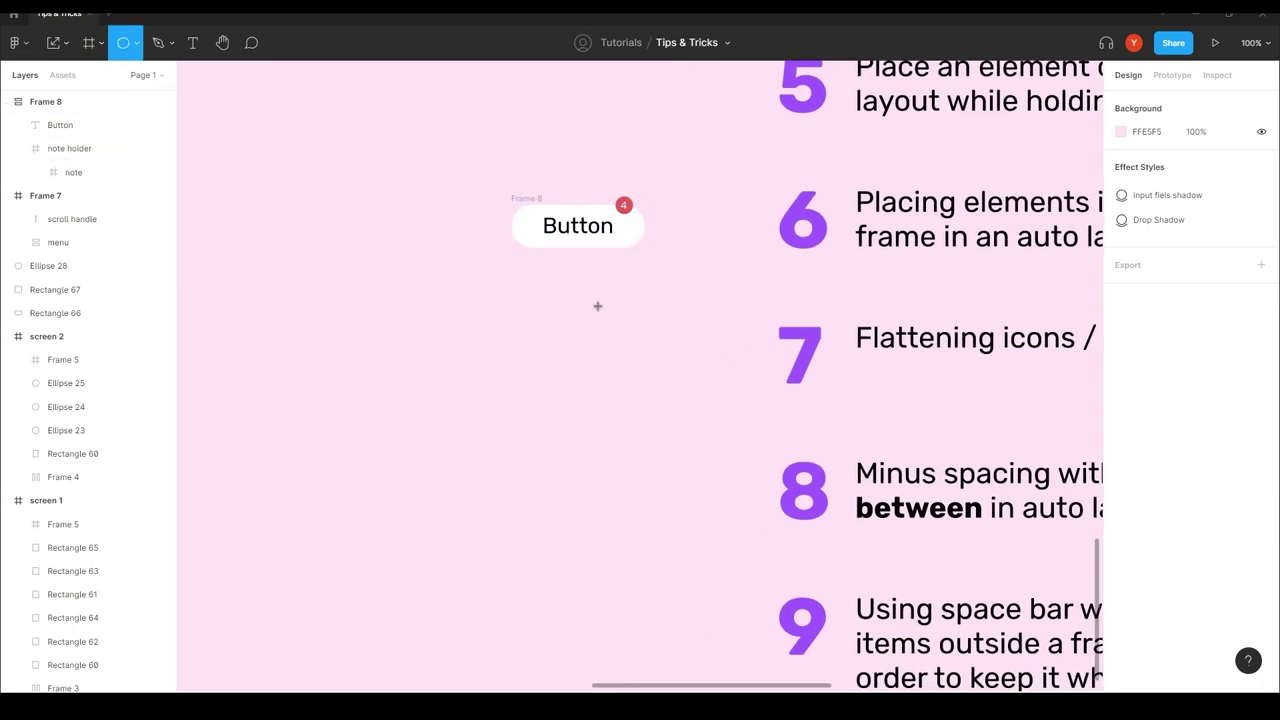
pyautogui.moveTo(598, 307); pyautogui.dragTo(558, 347)
pyautogui.hotkey('ctrl', '=')
pyautogui.hscroll(-2, 503, 431)
pyautogui.scroll(-1, 503, 431)
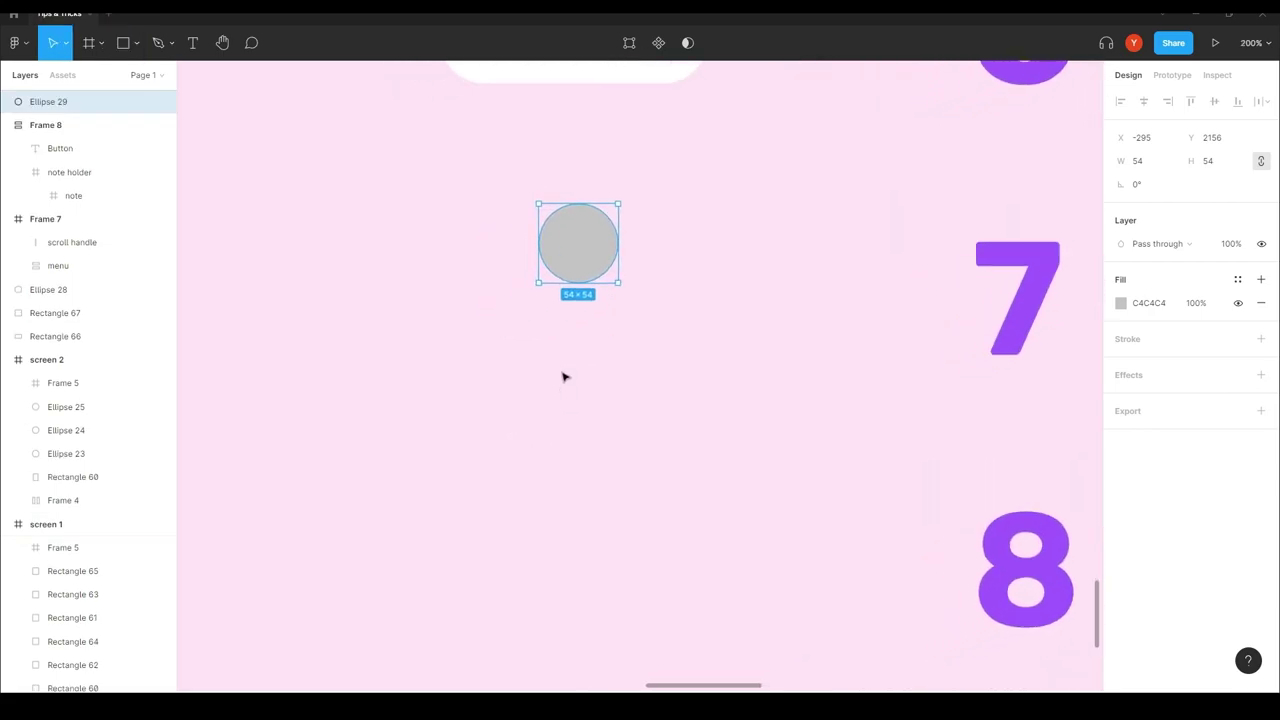
pyautogui.keyDown('alt'); pyautogui.moveTo(576, 261); pyautogui.dragTo(571, 352); pyautogui.keyUp('alt')
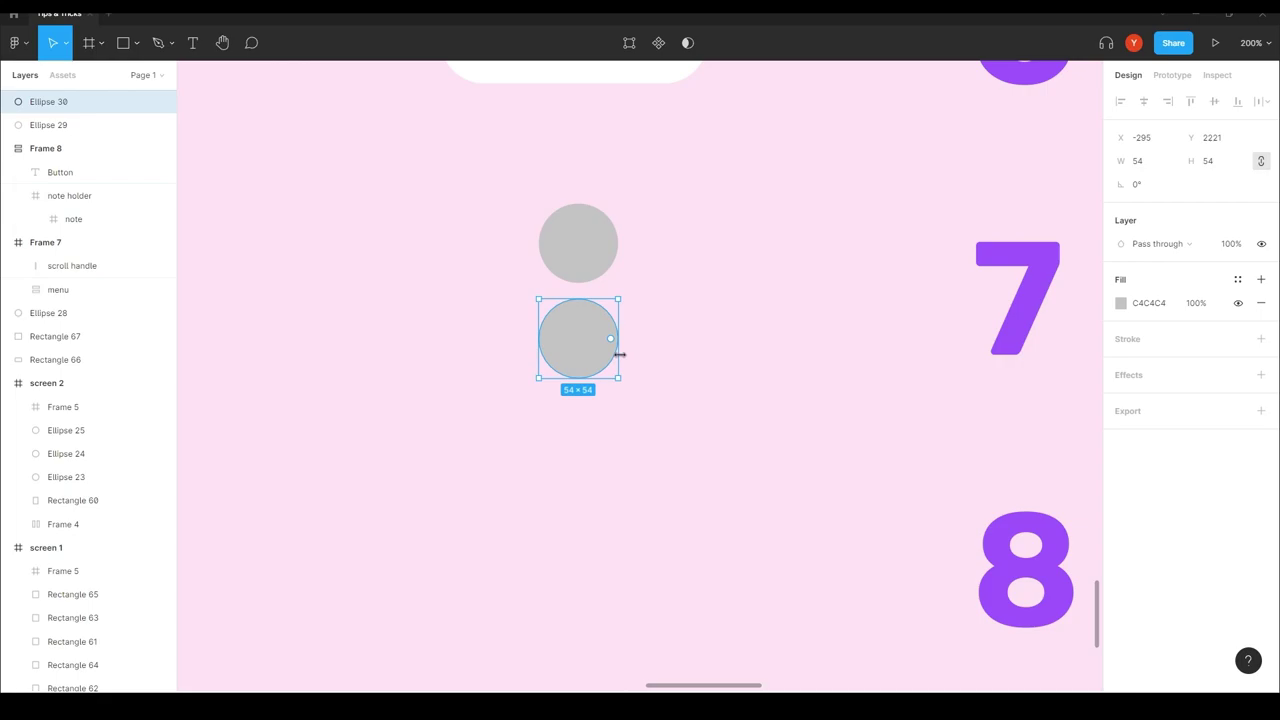
pyautogui.keyDown('alt'); pyautogui.moveTo(620, 354); pyautogui.dragTo(668, 354); pyautogui.keyUp('alt')
pyautogui.click(727, 392)
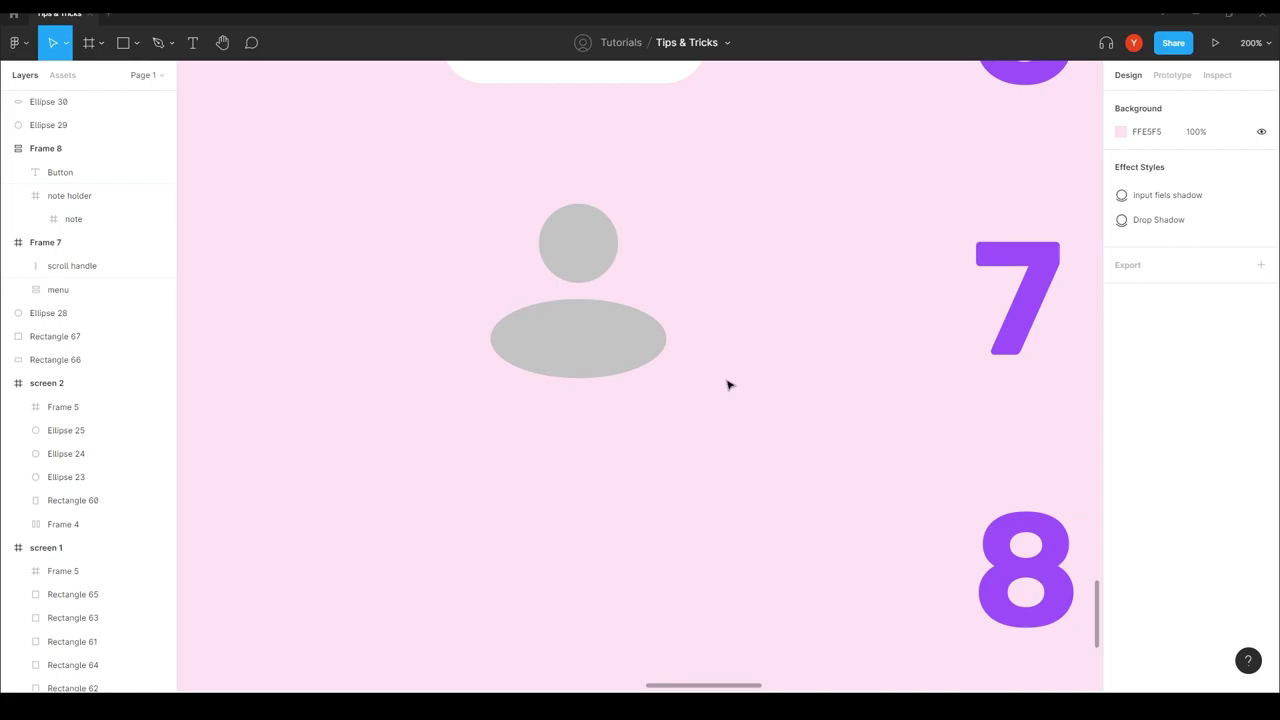
# - Union the two ellipses and flatten the result
pyautogui.moveTo(704, 195); pyautogui.dragTo(433, 418)
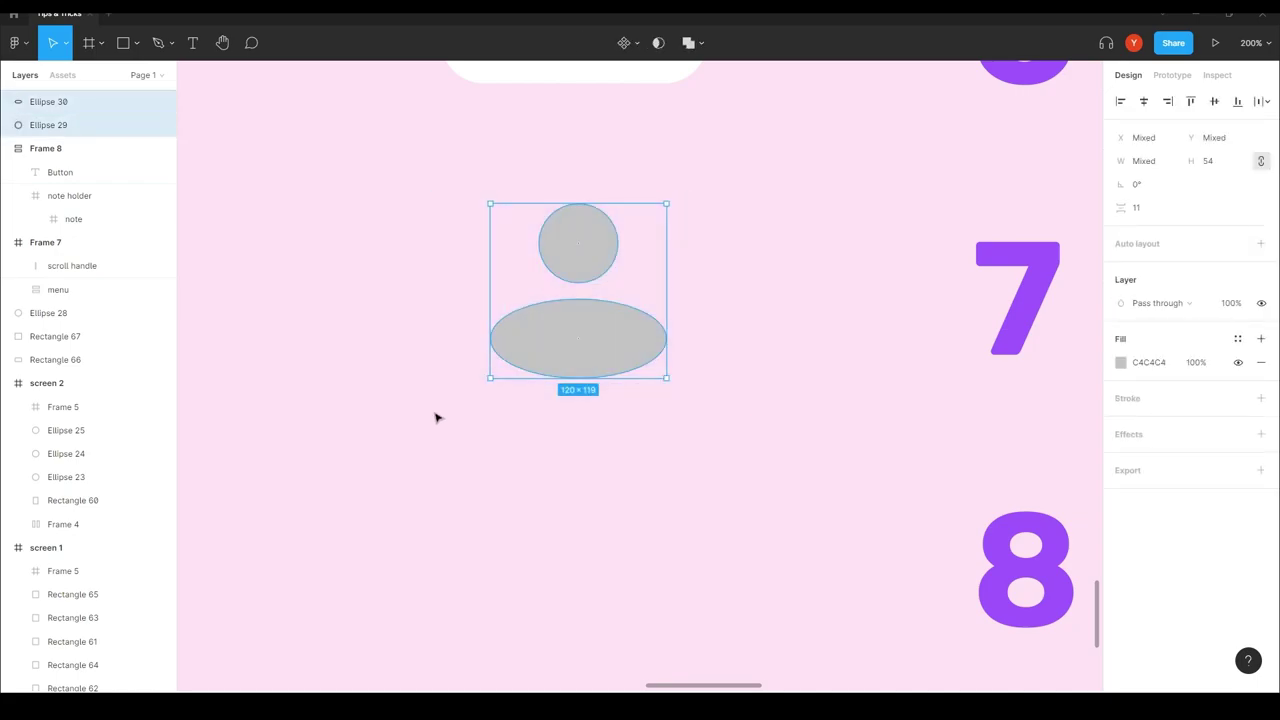
pyautogui.moveTo(514, 296)
pyautogui.click(688, 42)
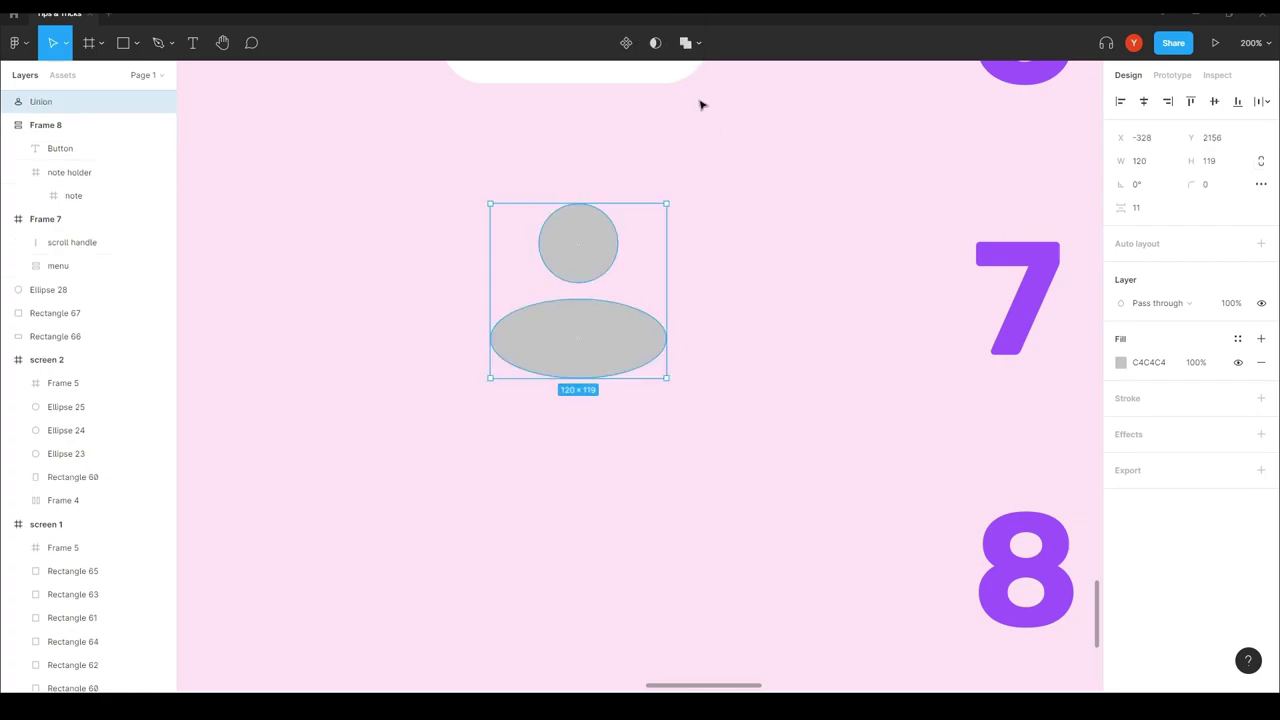
pyautogui.click(7, 102)
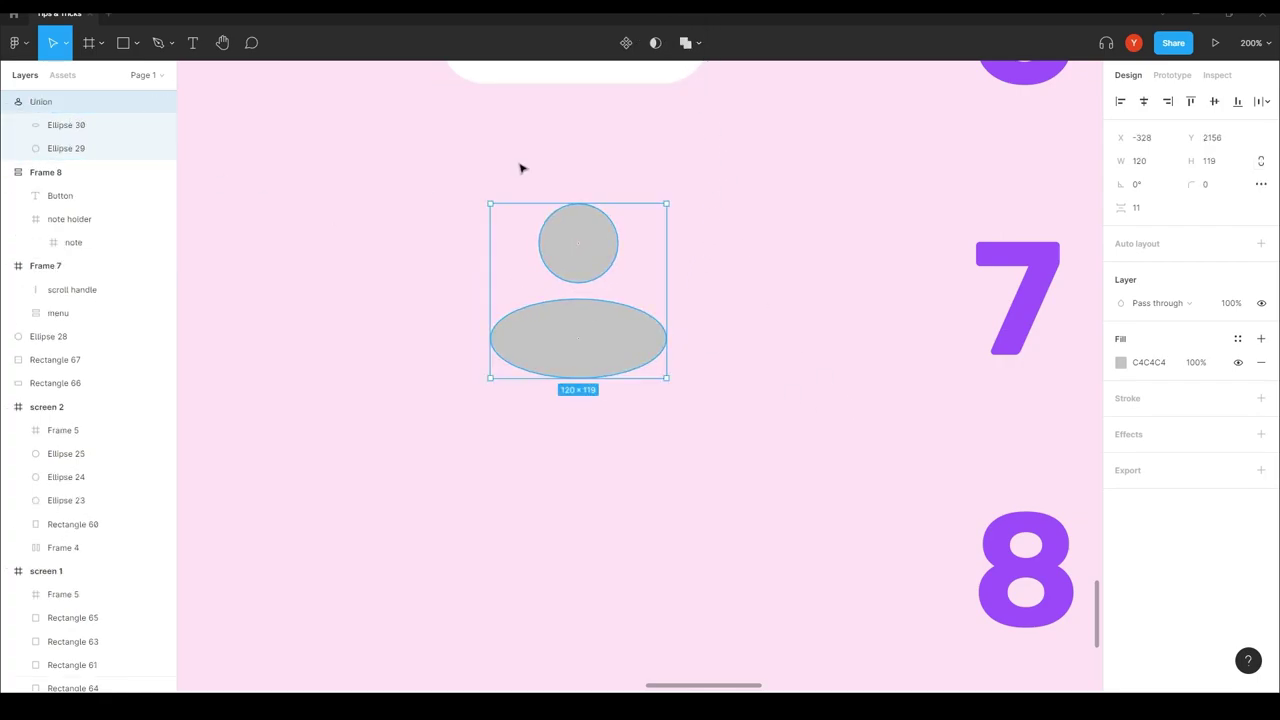
pyautogui.click(698, 46)
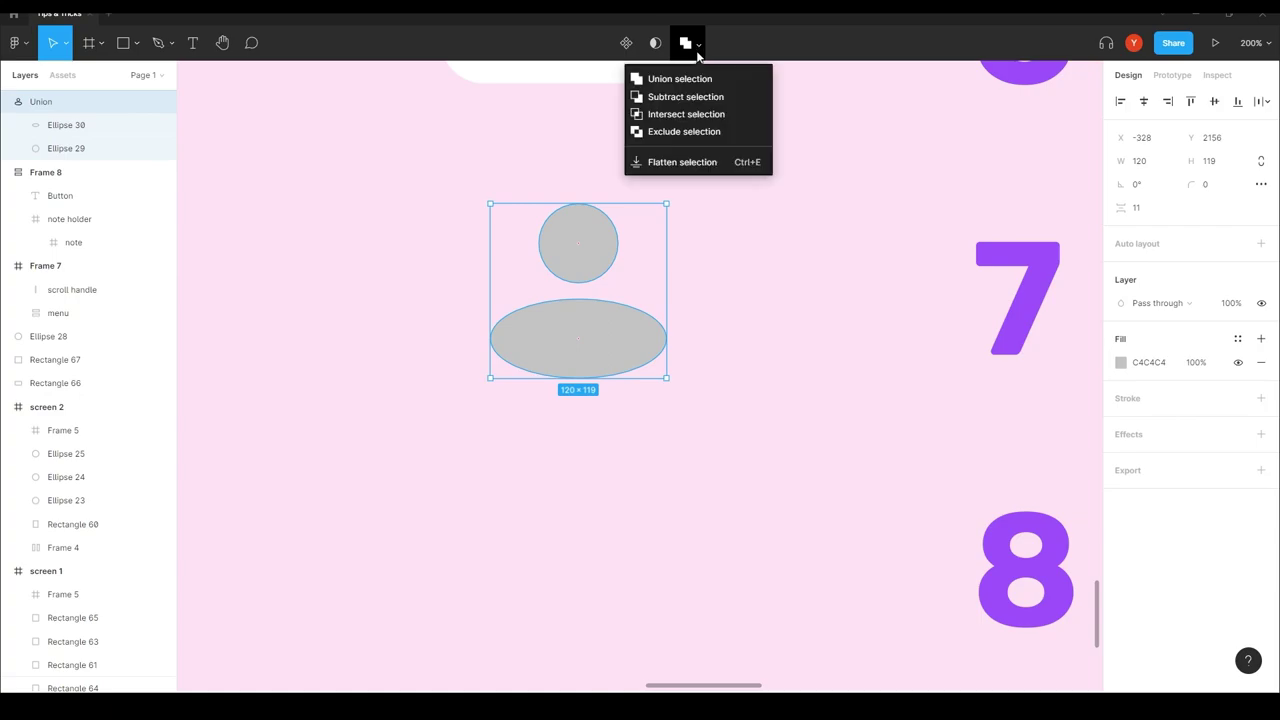
pyautogui.click(678, 163)
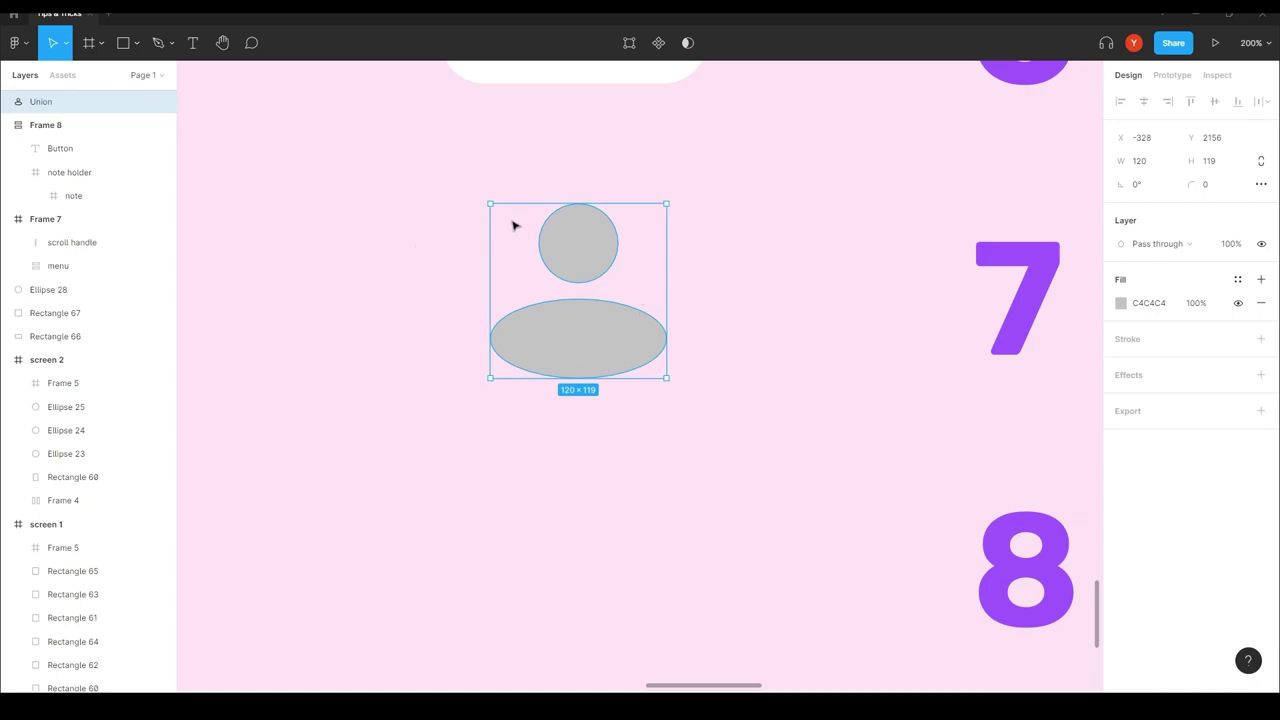
# - Revert the union, reselect both ellipses and flatten them into one 120×119 vector
pyautogui.hotkey('ctrl', 'shift', 'g')
pyautogui.click(352, 315)
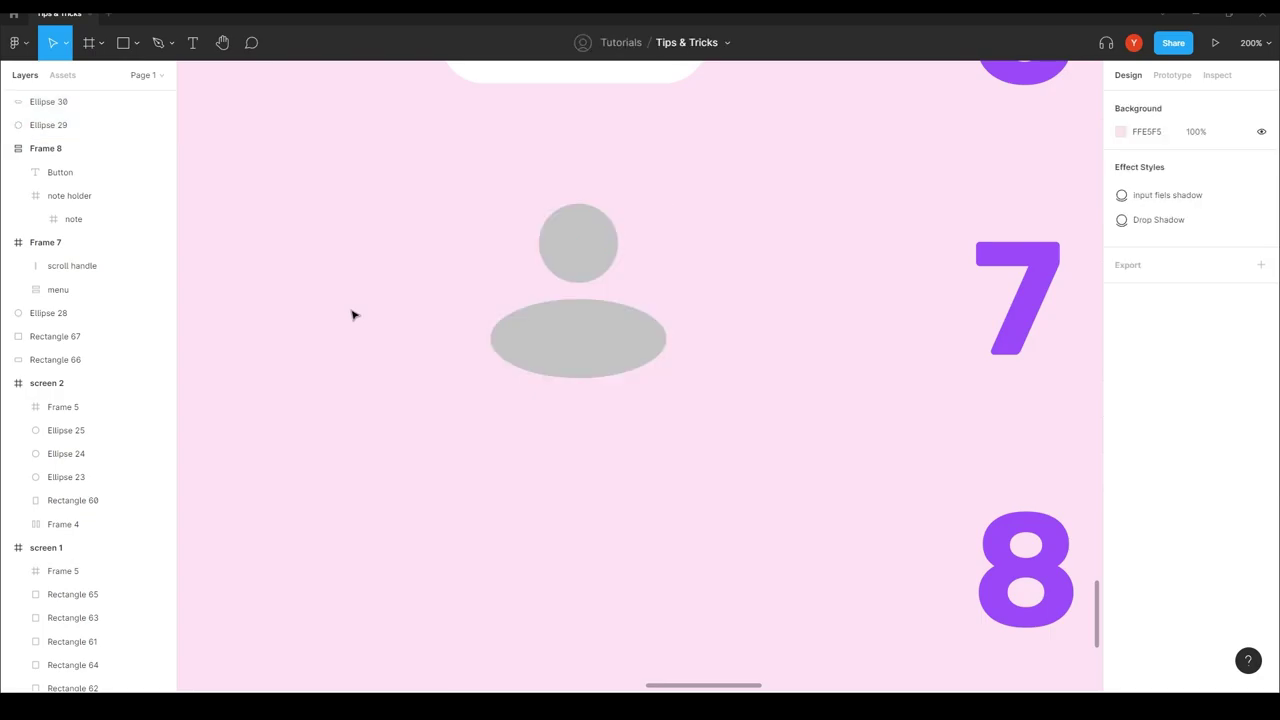
pyautogui.moveTo(733, 219); pyautogui.dragTo(429, 411)
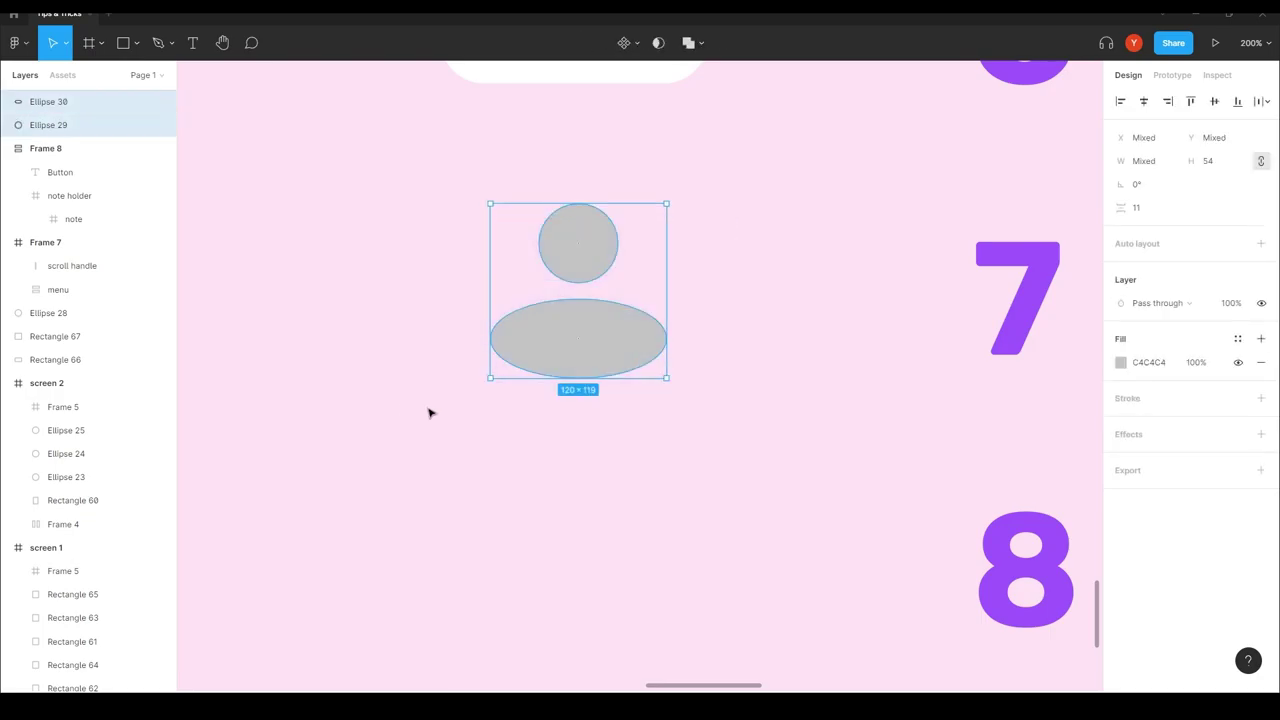
pyautogui.rightClick(521, 354)
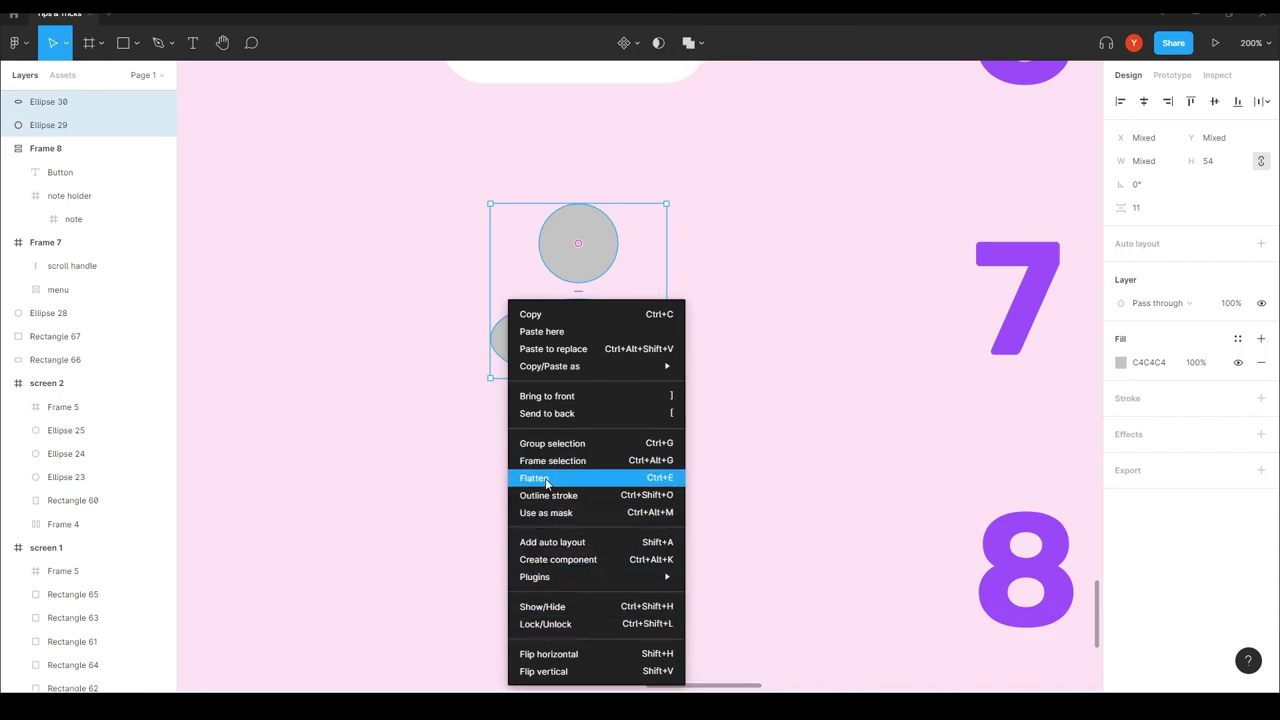
pyautogui.click(557, 485)
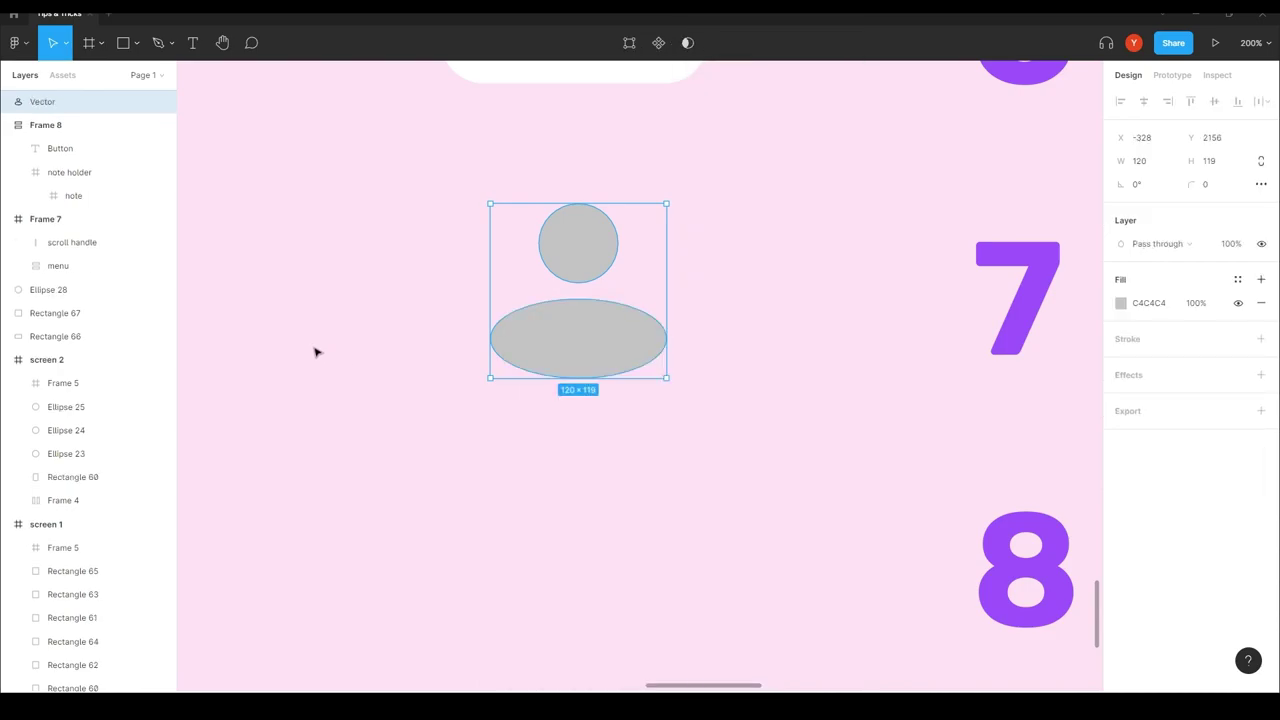
pyautogui.moveTo(360, 276); pyautogui.dragTo(651, 283)
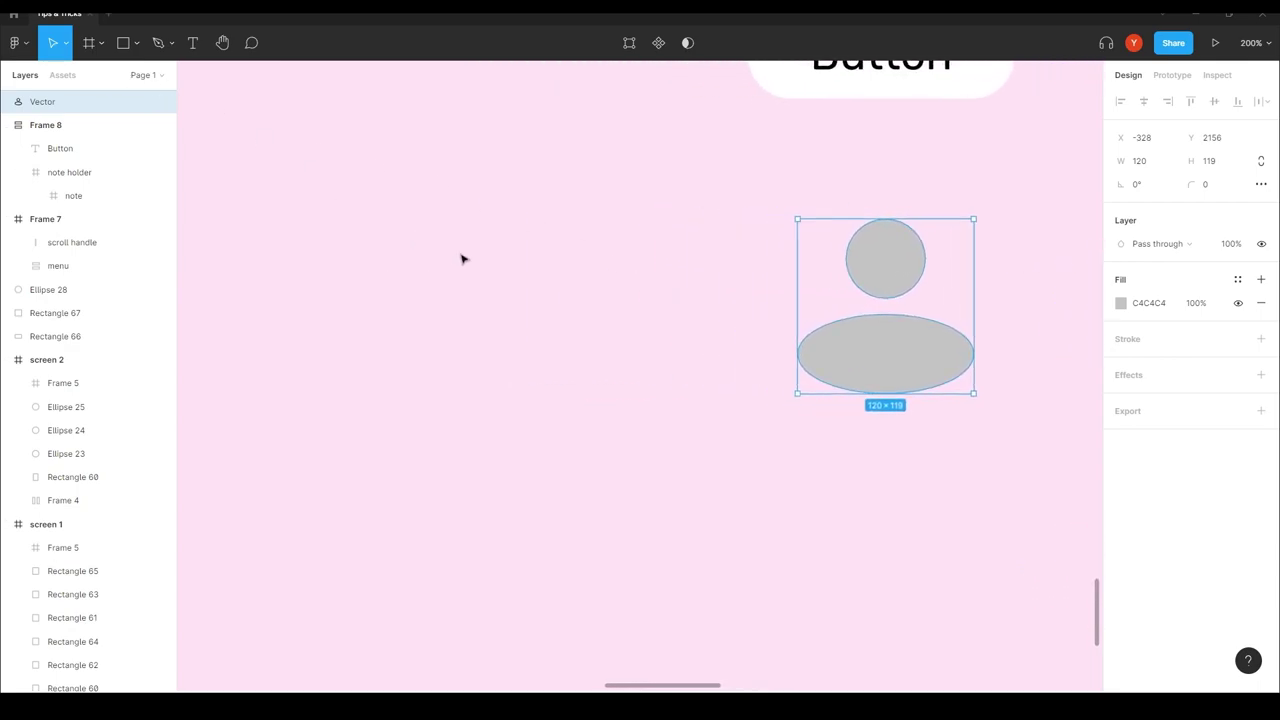
# - Draw a diagonal line with the Pen tool, duplicate it and mirror the copy into an X
pyautogui.click(158, 43)
pyautogui.click(651, 275)
pyautogui.click(617, 307)
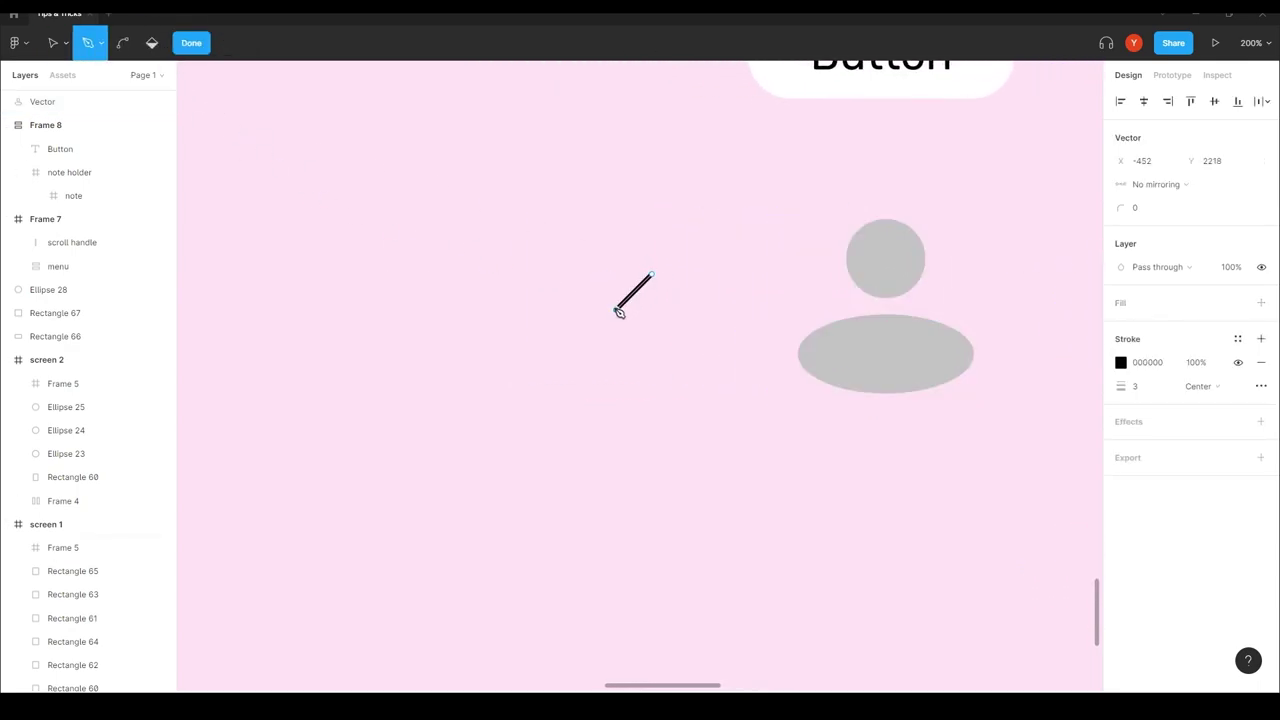
pyautogui.press('Escape')
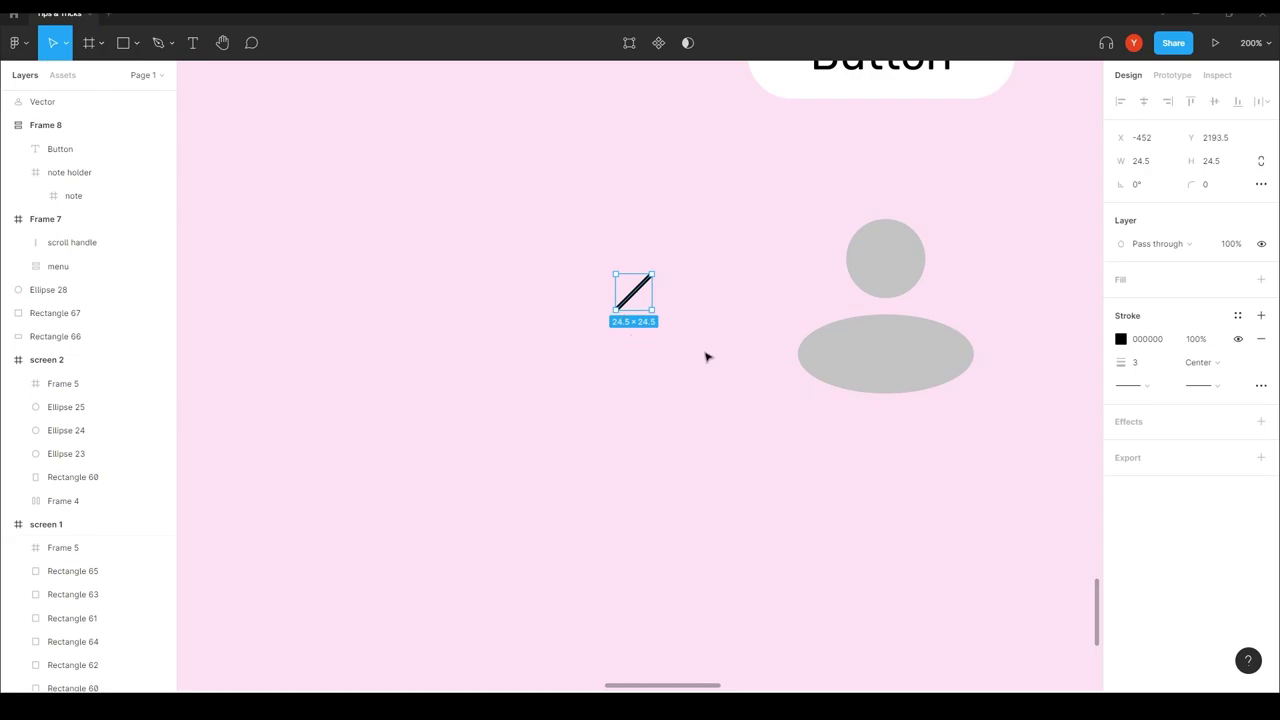
pyautogui.hotkey('ctrl', 'd')
pyautogui.hotkey('ctrl', 'd')
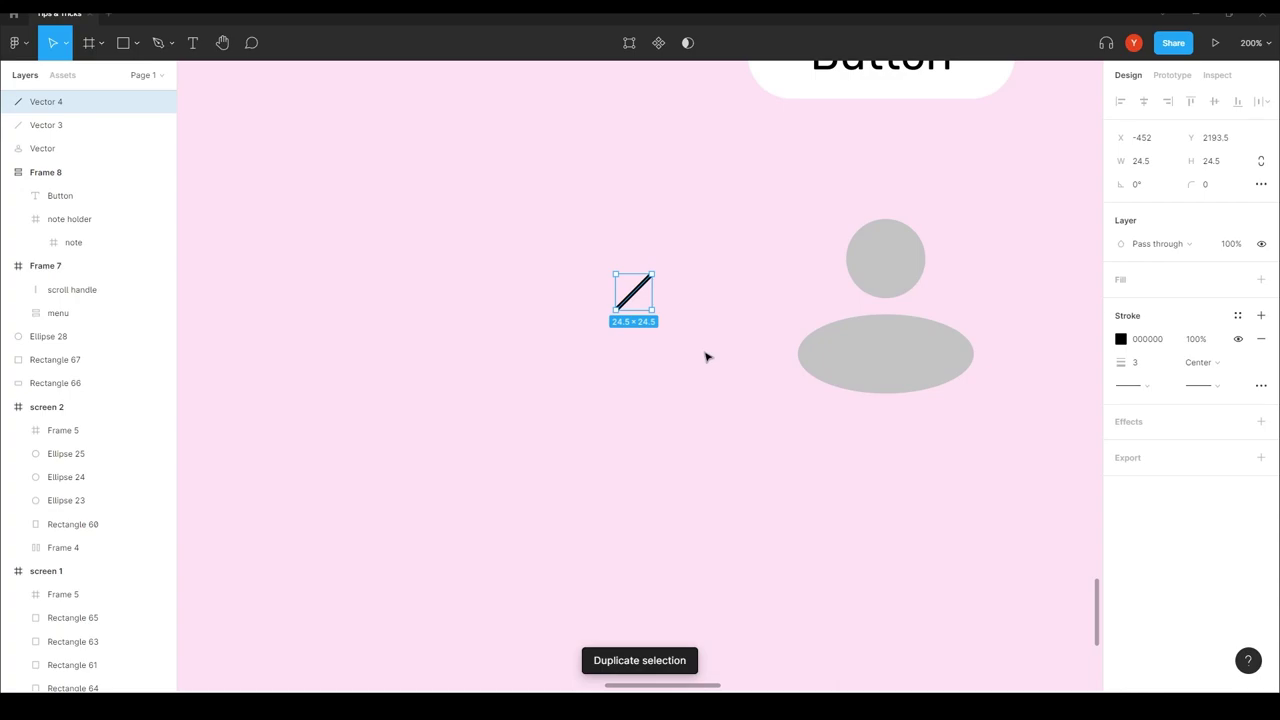
pyautogui.rightClick(631, 303)
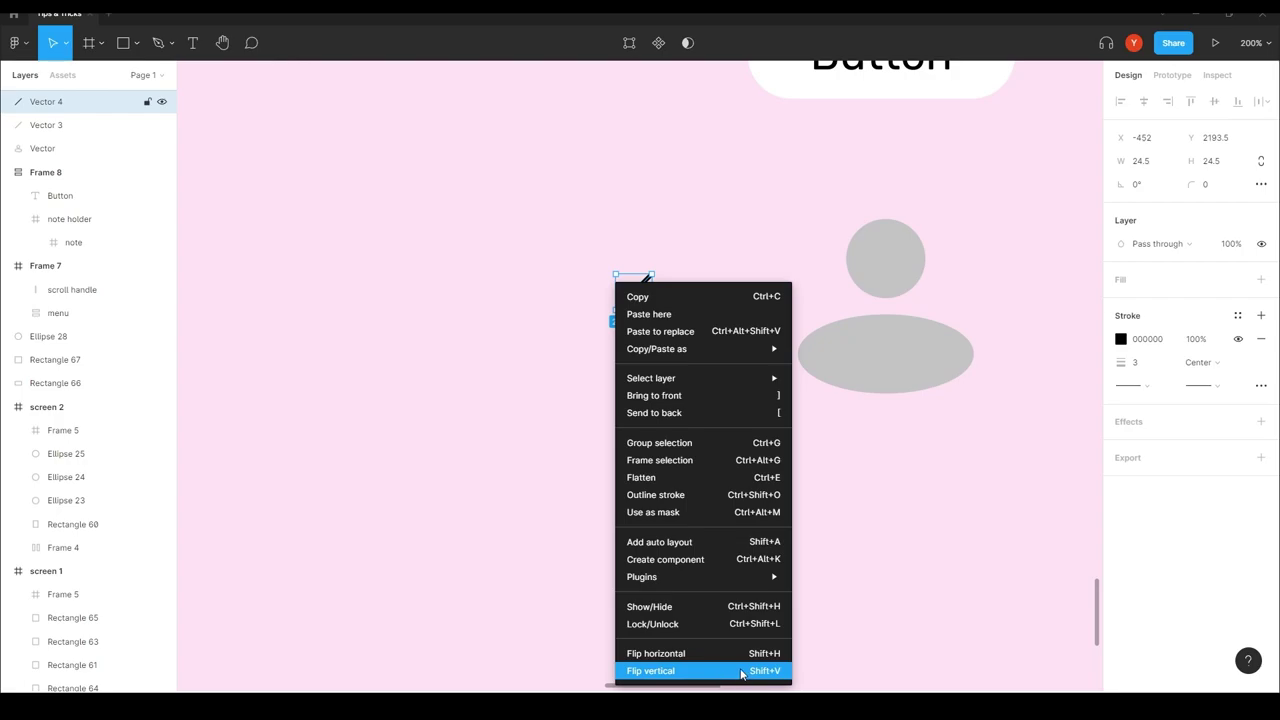
pyautogui.click(493, 325)
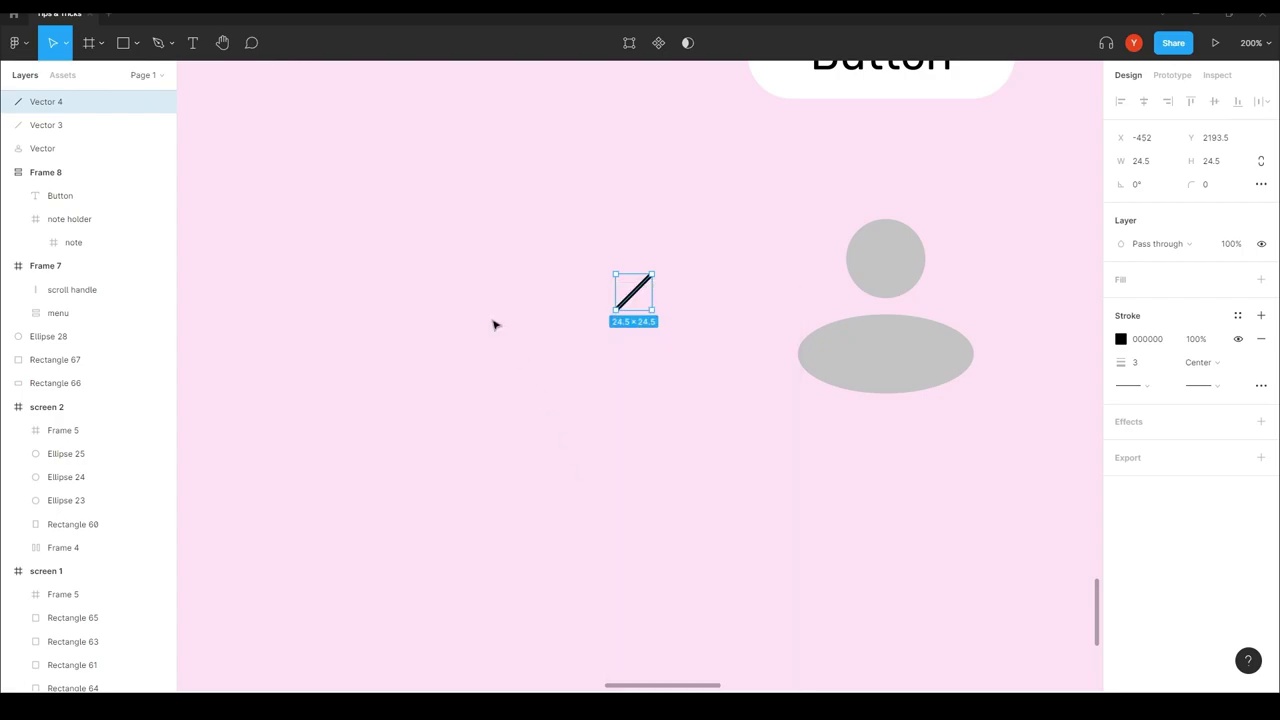
pyautogui.hotkey('shift', 'h')
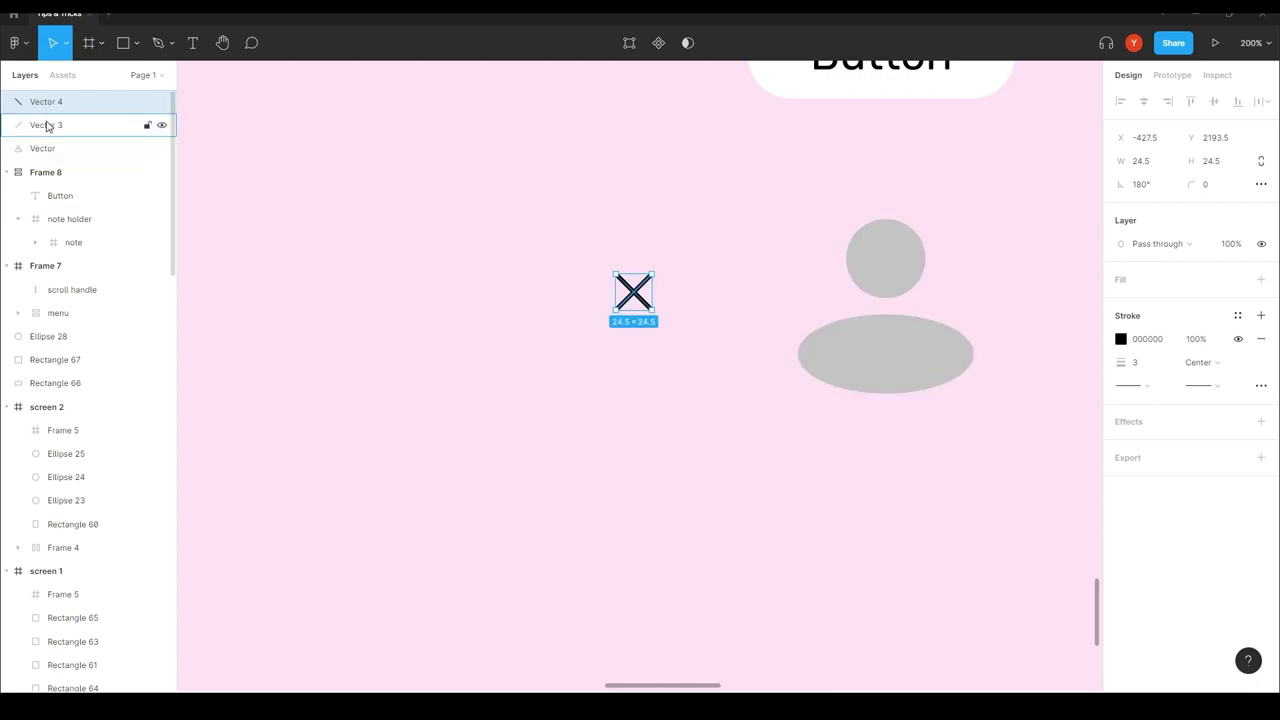
# - Flatten both crossed lines into a single 24.5×24.5 X vector
pyautogui.moveTo(694, 242); pyautogui.dragTo(557, 357)
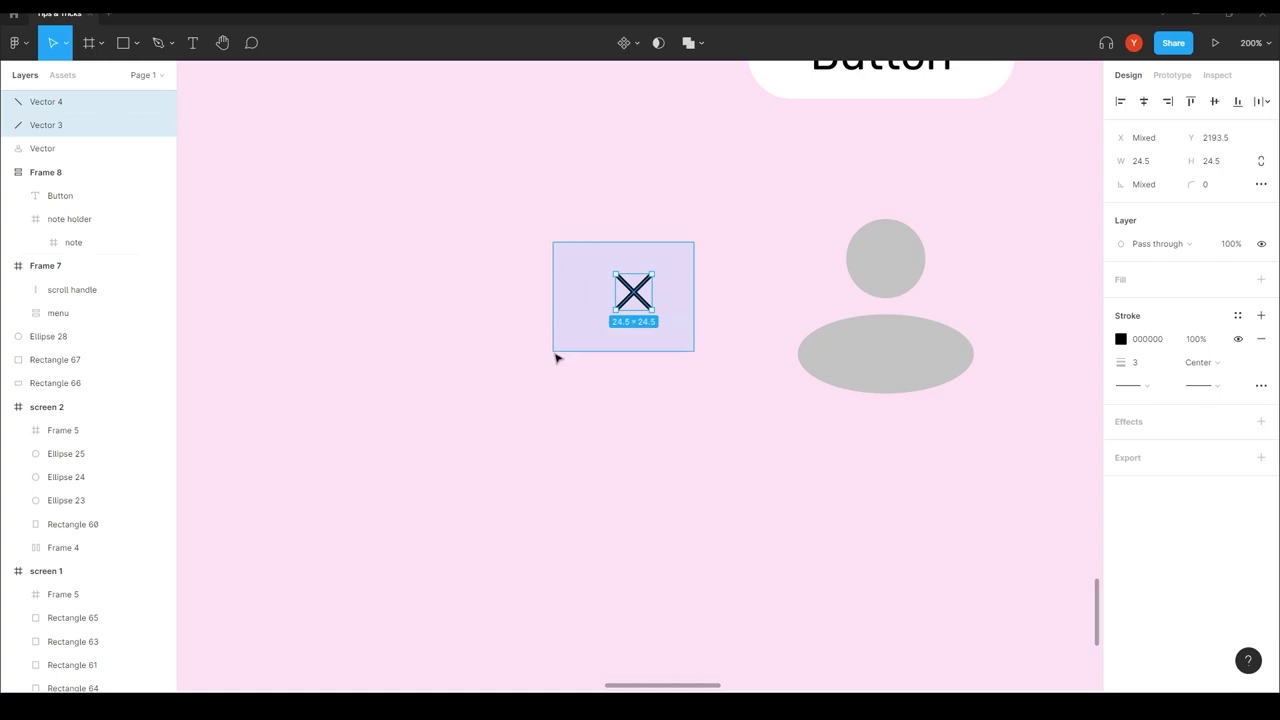
pyautogui.rightClick(633, 296)
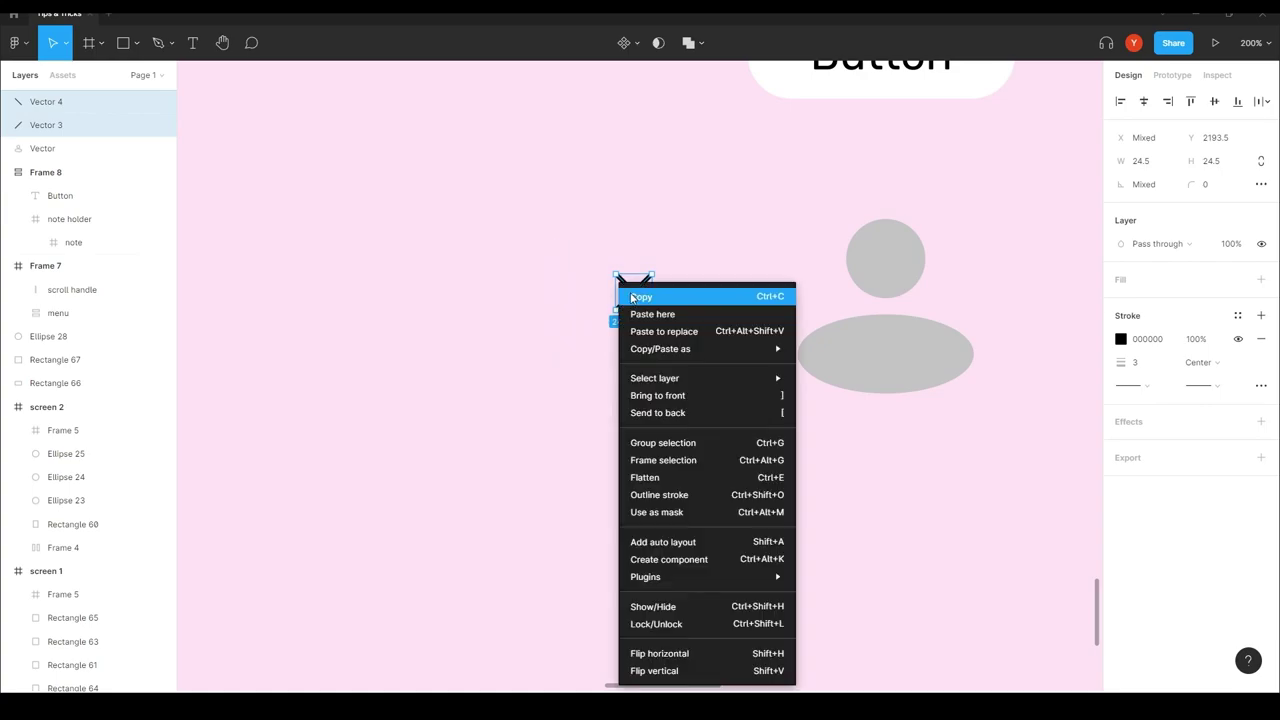
pyautogui.click(637, 480)
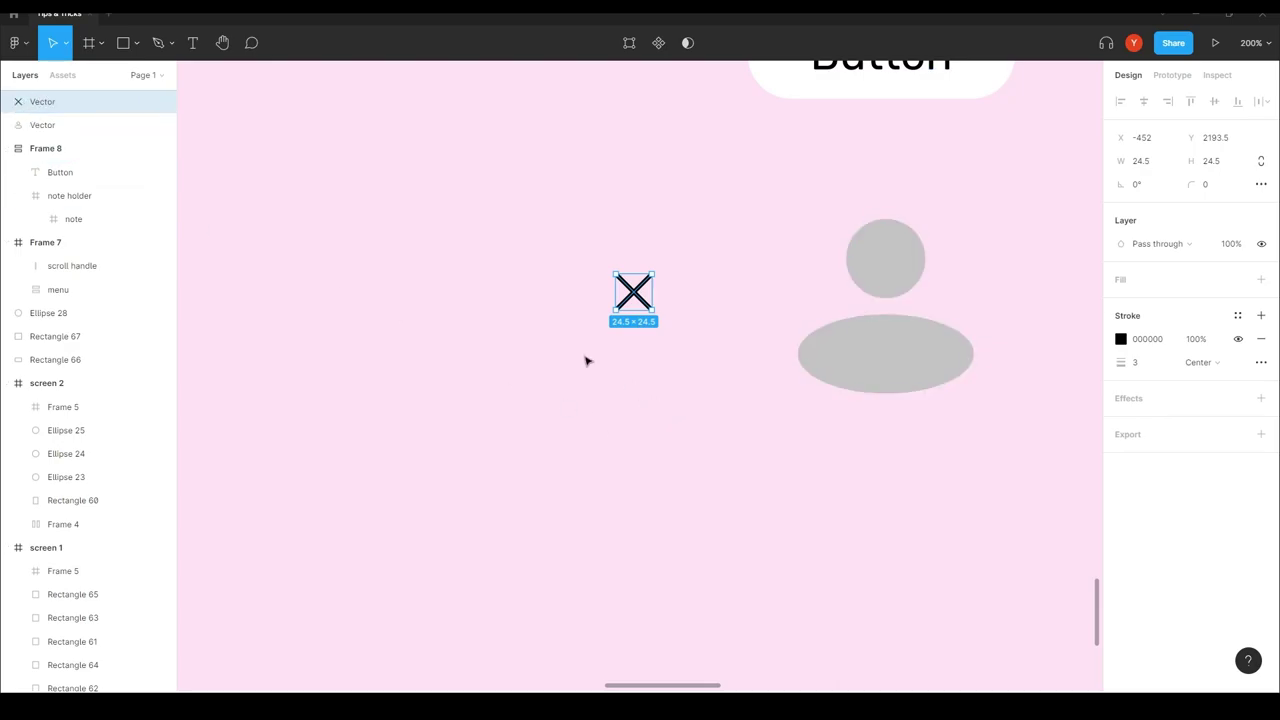
pyautogui.click(620, 369)
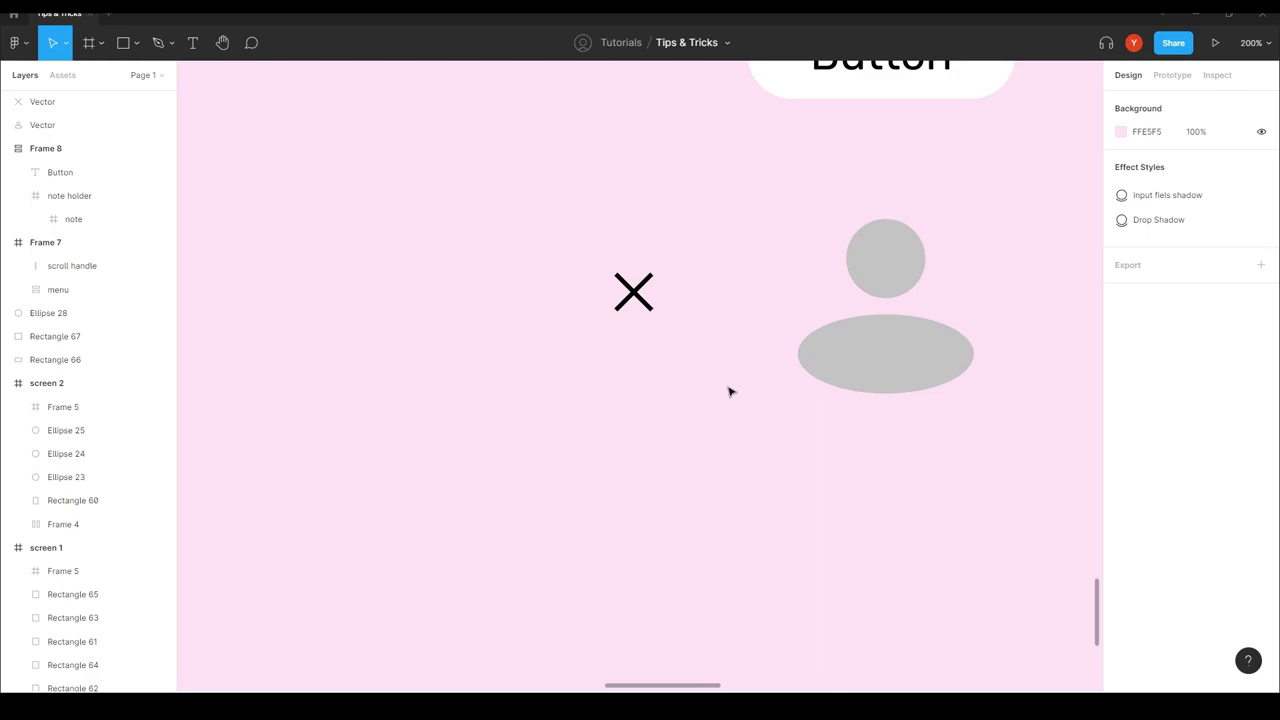
# - Pan the canvas to show tips 7 to 9, then back to the X icon and avatar
pyautogui.hscroll(5, 849, 531)
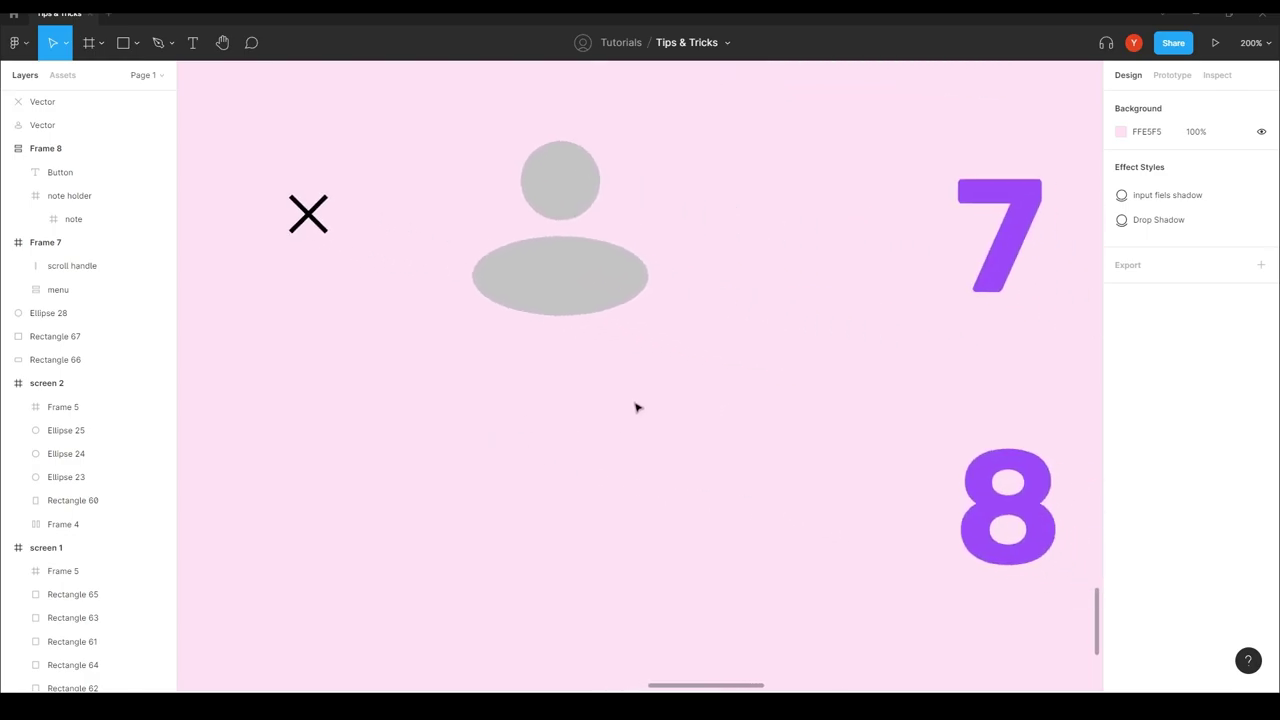
pyautogui.scroll(-3, 605, 385)
pyautogui.hscroll(1, 672, 472)
pyautogui.moveTo(672, 472); pyautogui.dragTo(309, 320)
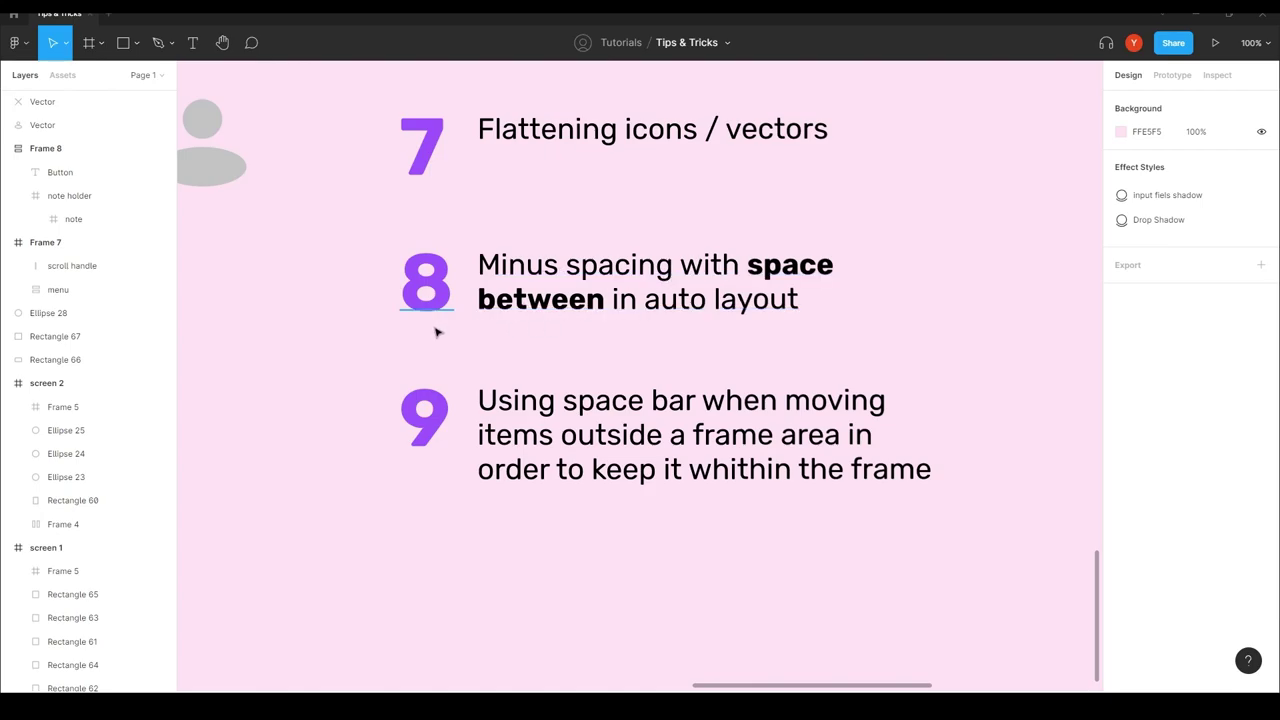
pyautogui.moveTo(354, 343); pyautogui.dragTo(718, 410)
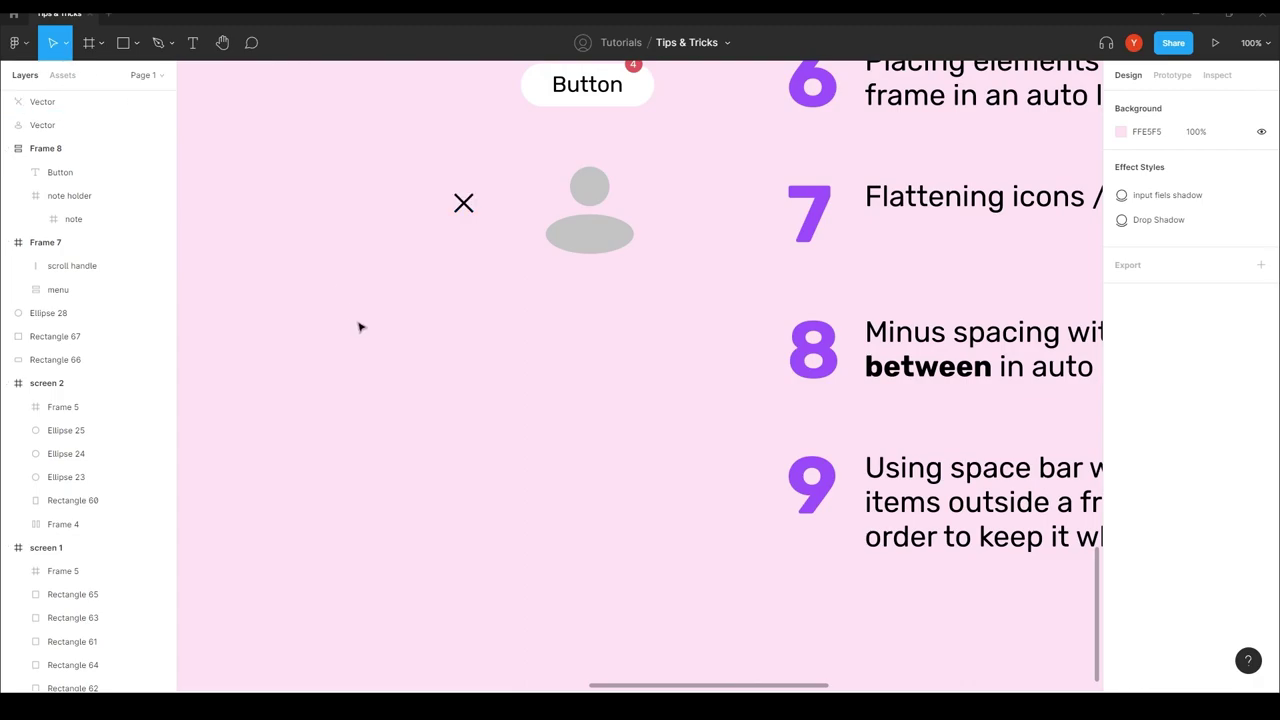
# - Draw a 69×69 circle and duplicate it into a row of four
pyautogui.press('o')
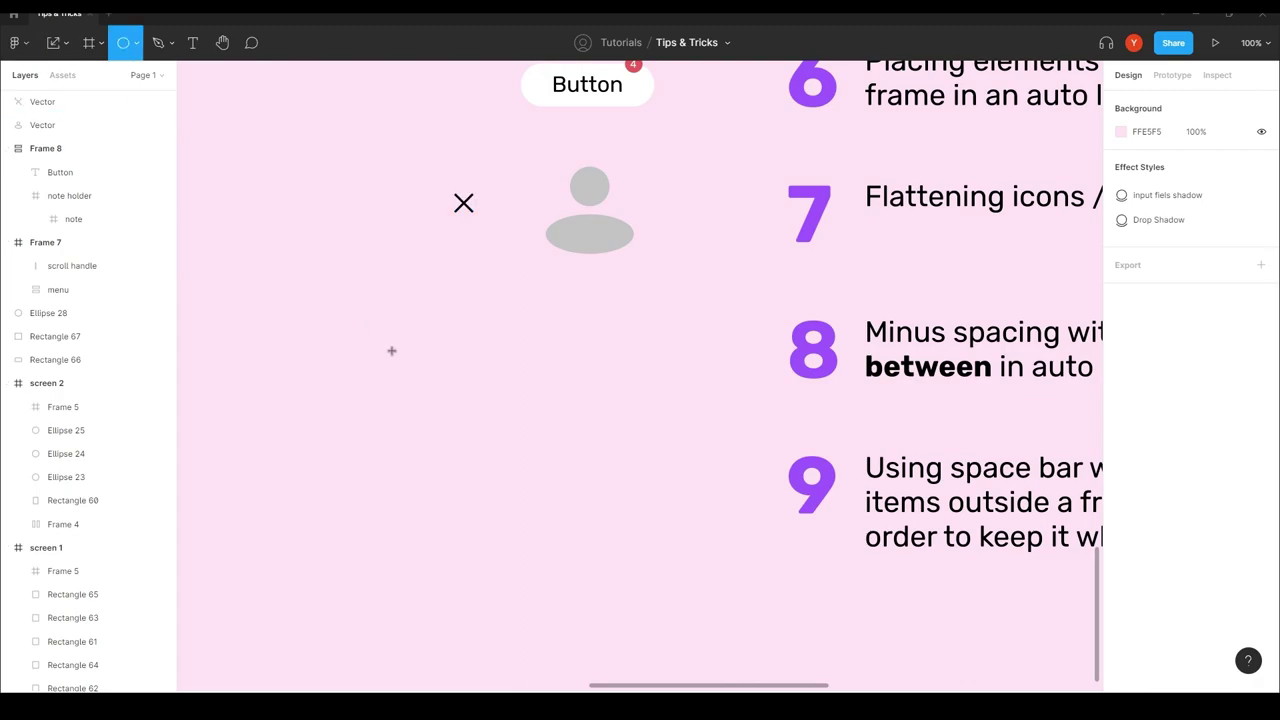
pyautogui.moveTo(405, 327)
pyautogui.mouseDown()
pyautogui.moveTo(354, 378)
pyautogui.moveTo(446, 371)
pyautogui.mouseUp()
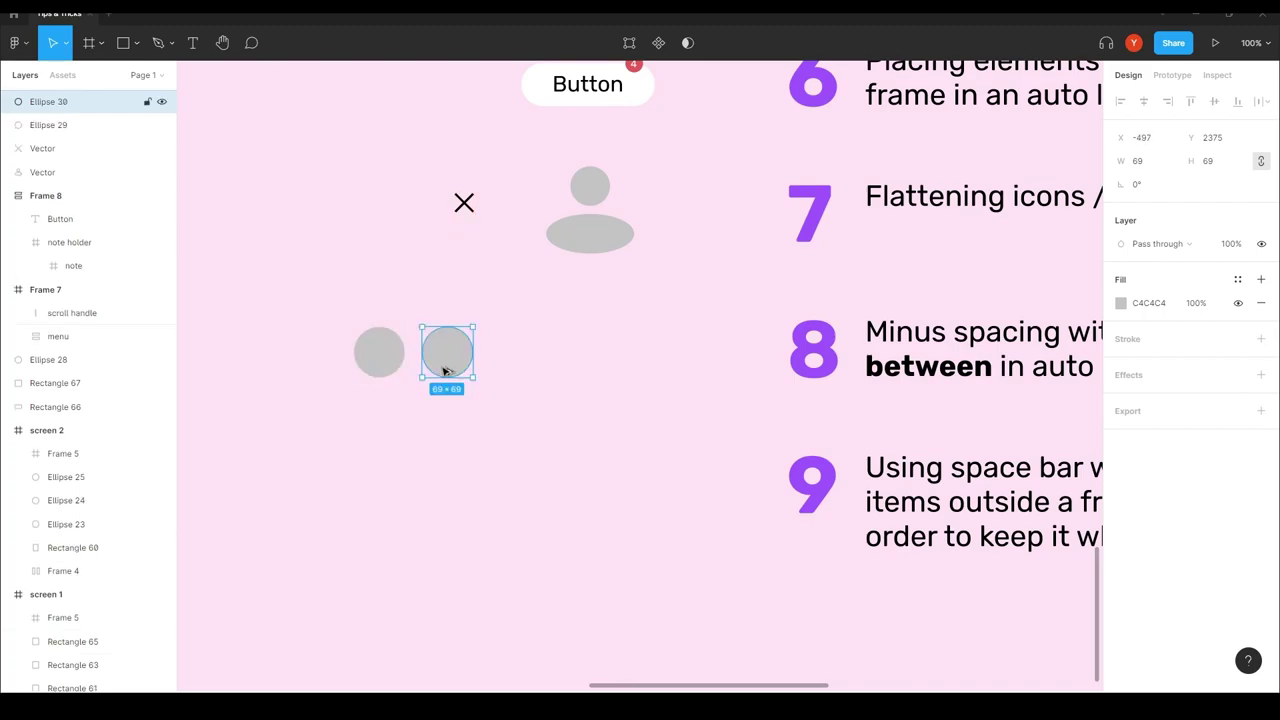
pyautogui.hotkey('ctrl', 'd')
pyautogui.hotkey('ctrl', 'd')
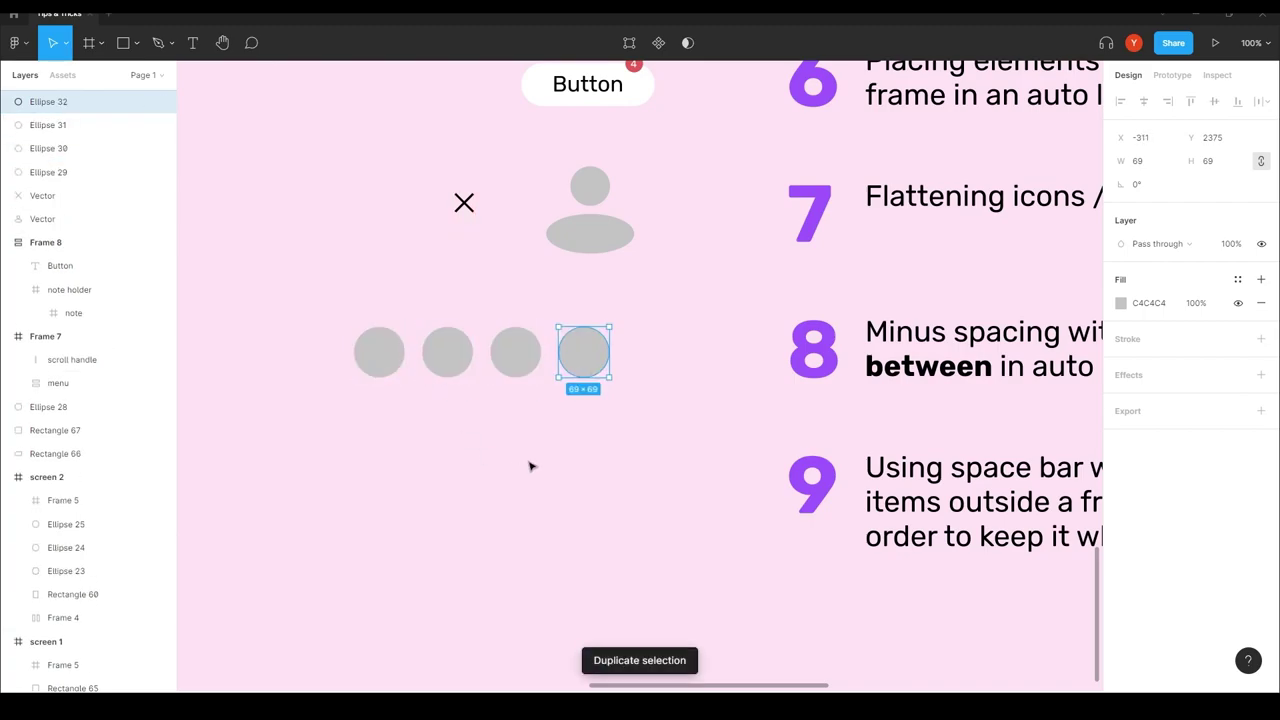
pyautogui.moveTo(647, 305); pyautogui.dragTo(293, 441)
# - Run the Content Reel plugin on the four circles and open its avatar image content
pyautogui.rightClick(366, 462)
pyautogui.moveTo(440, 573)
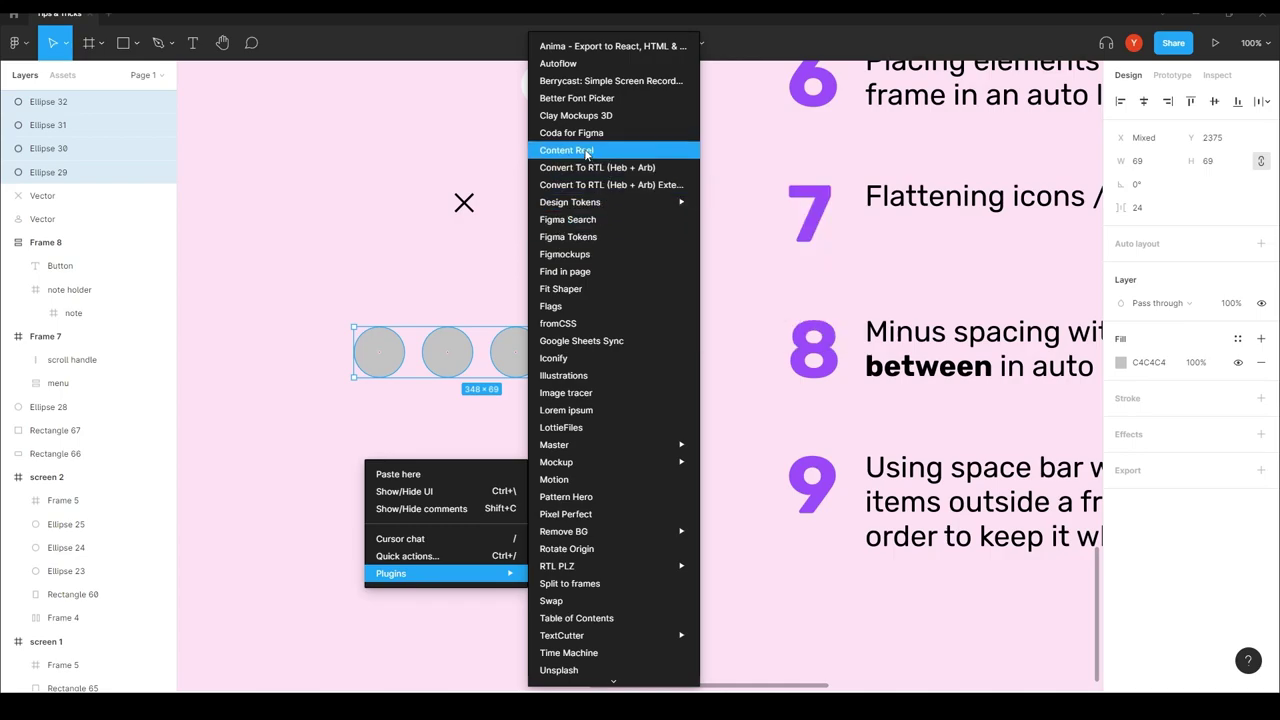
pyautogui.click(586, 151)
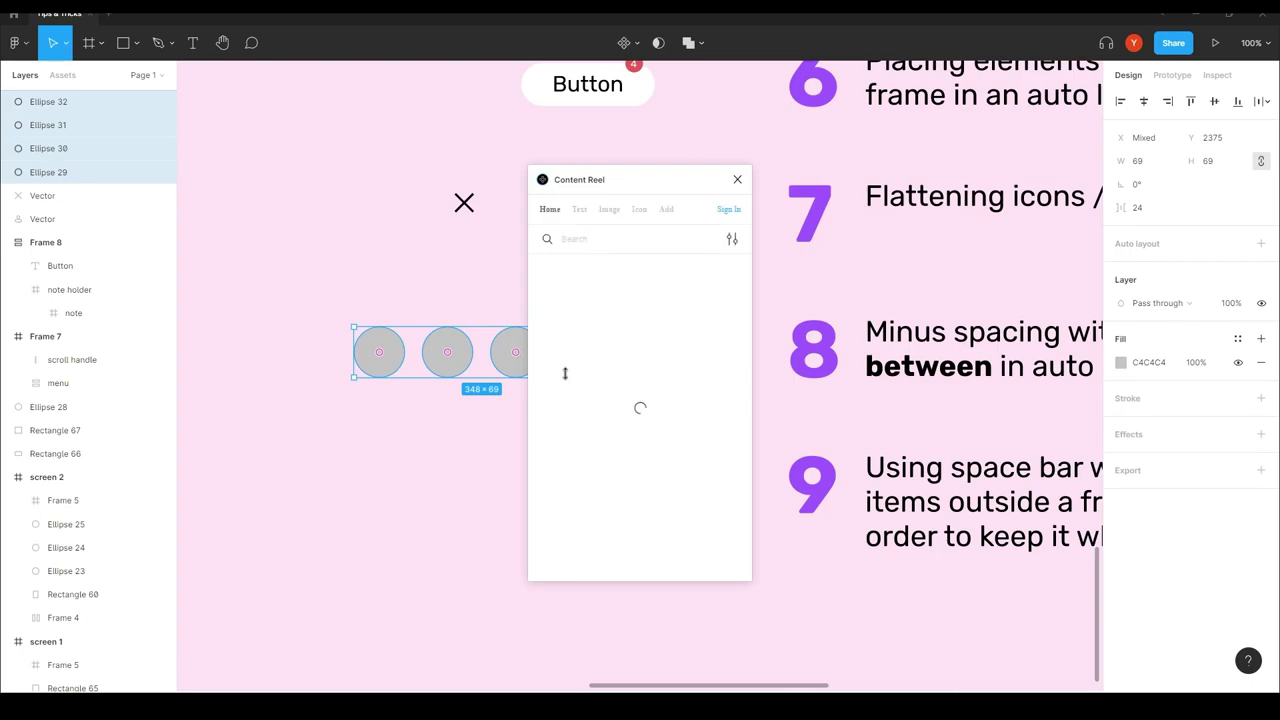
pyautogui.moveTo(628, 185); pyautogui.dragTo(940, 177)
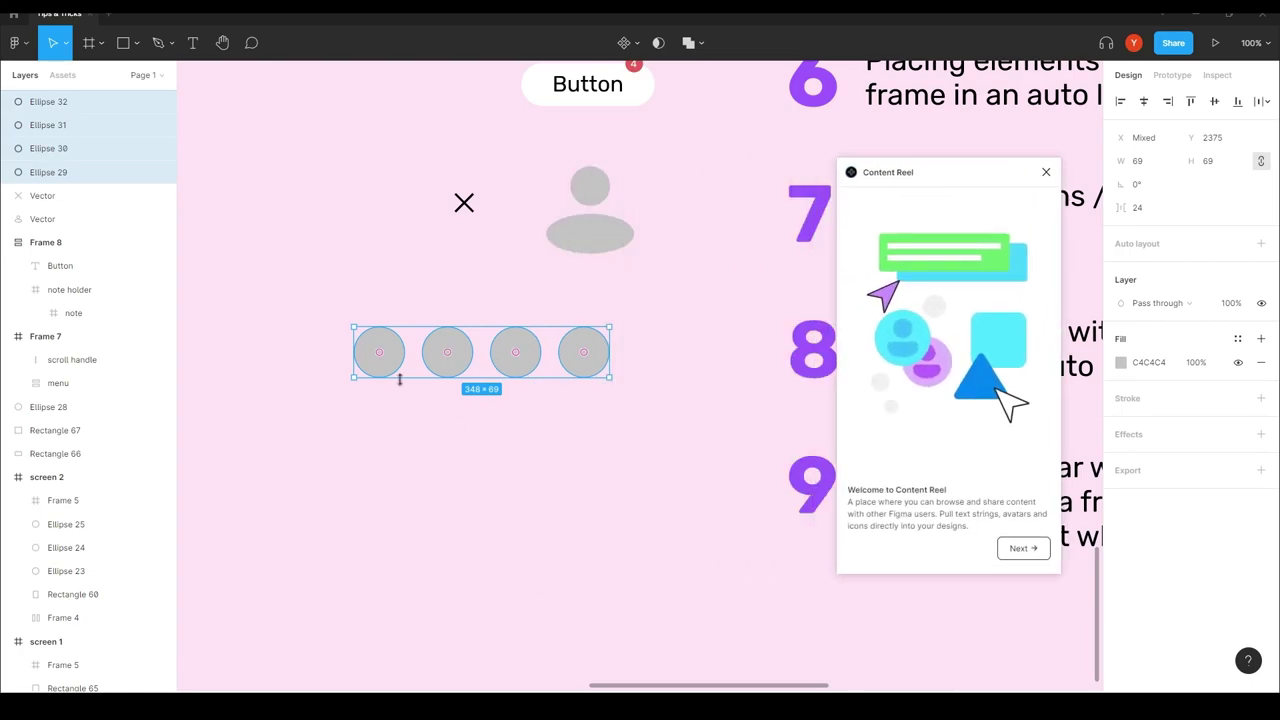
pyautogui.click(1022, 551)
pyautogui.click(1018, 552)
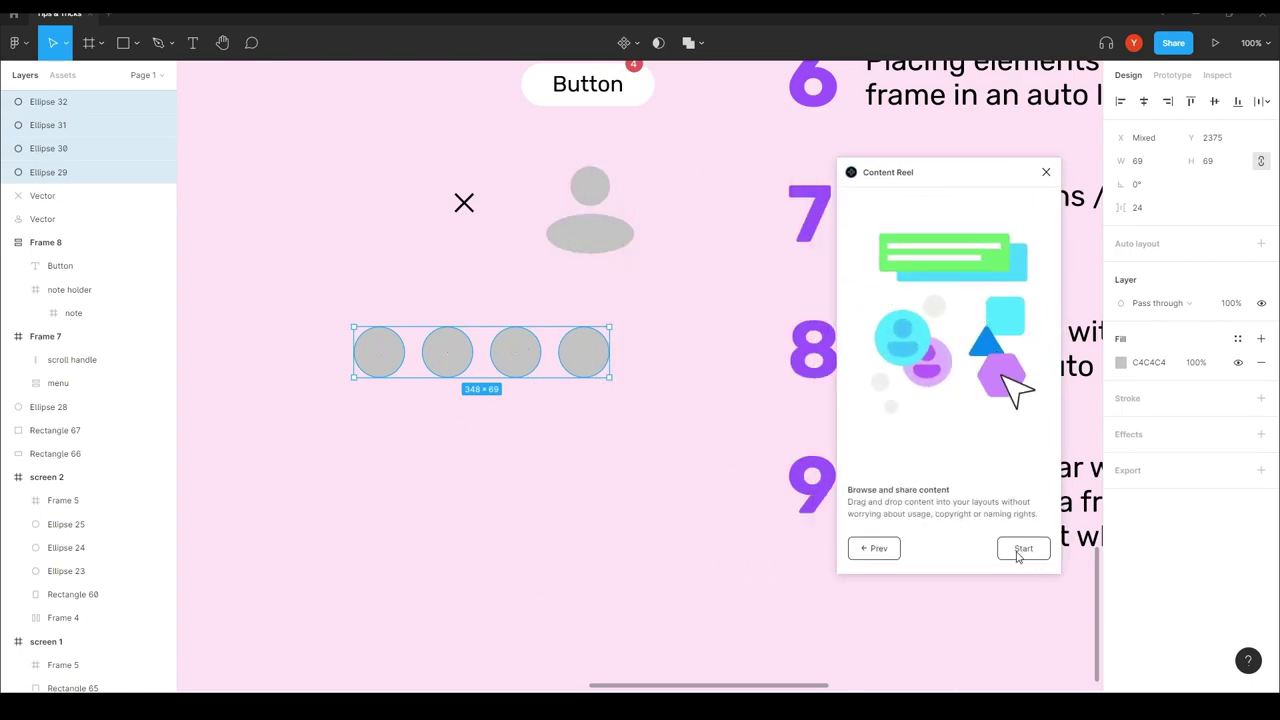
pyautogui.click(1018, 553)
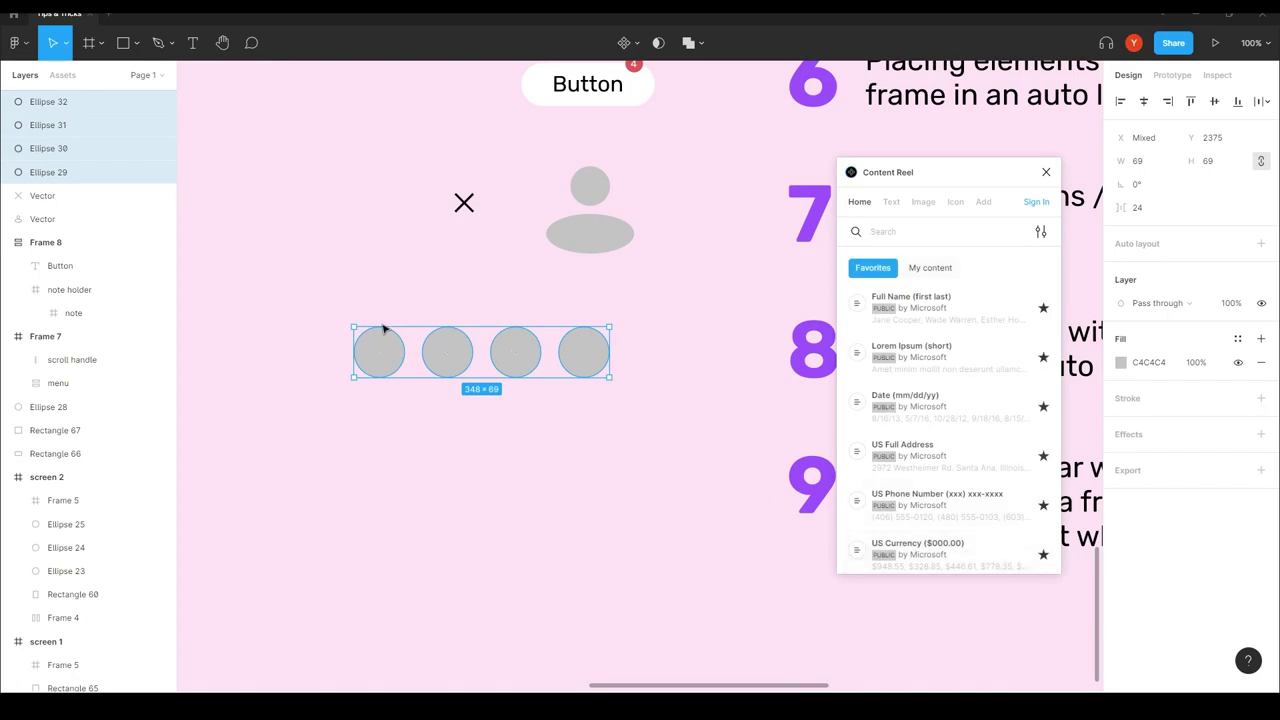
pyautogui.click(655, 299)
pyautogui.moveTo(640, 298); pyautogui.dragTo(220, 411)
pyautogui.click(923, 201)
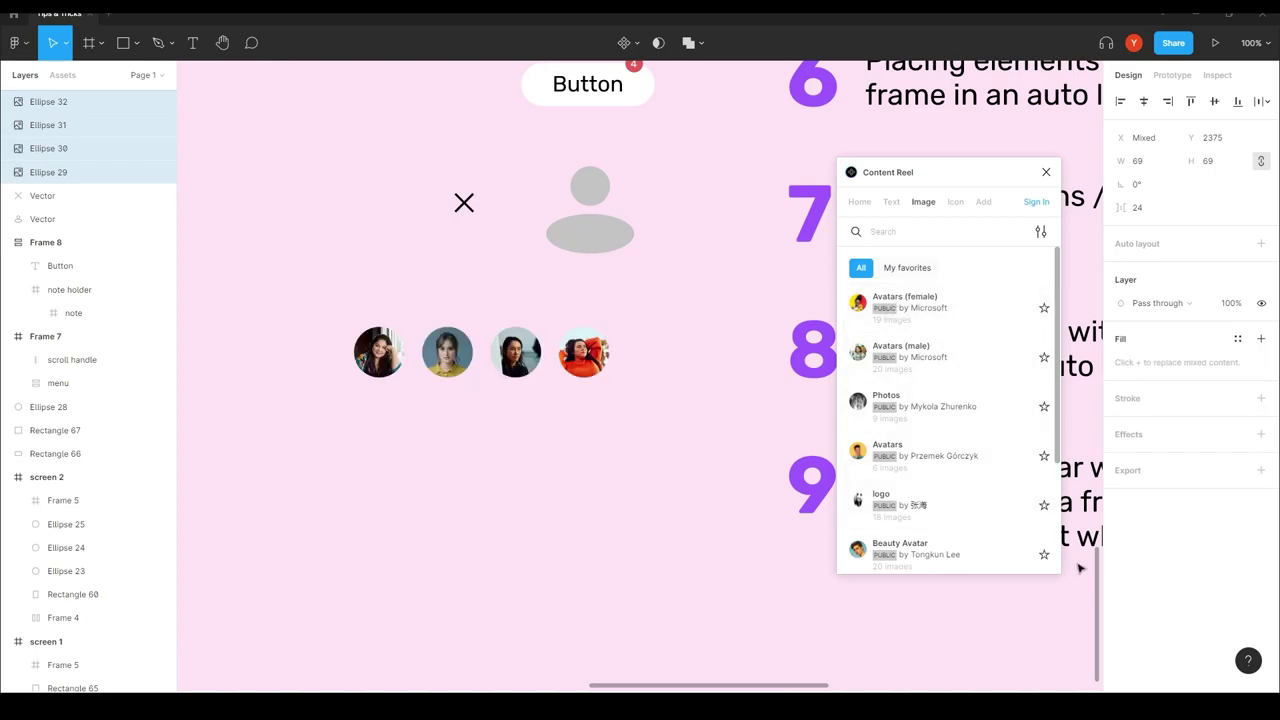
# - Close the Content Reel panel and give the avatar circles a 4 px white (FFFFFF) border
pyautogui.click(1046, 173)
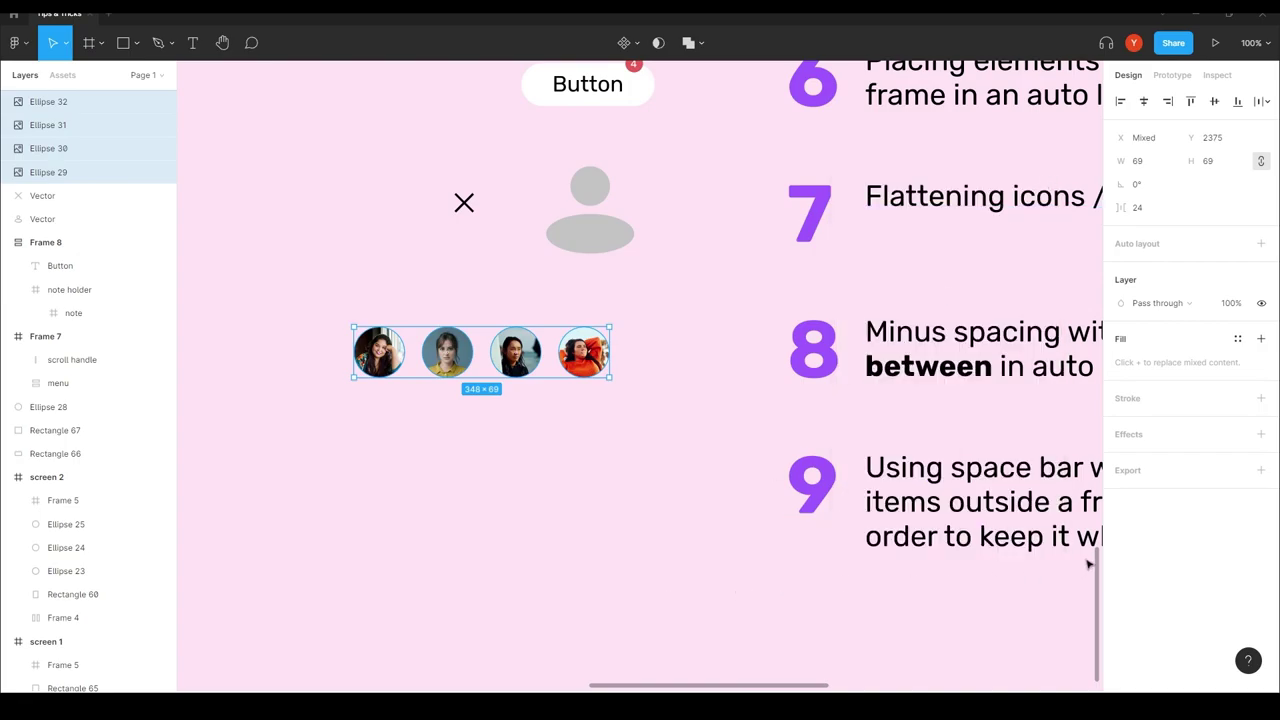
pyautogui.click(1261, 398)
pyautogui.click(1146, 450)
pyautogui.press('Up')
pyautogui.press('Up')
pyautogui.press('Up')
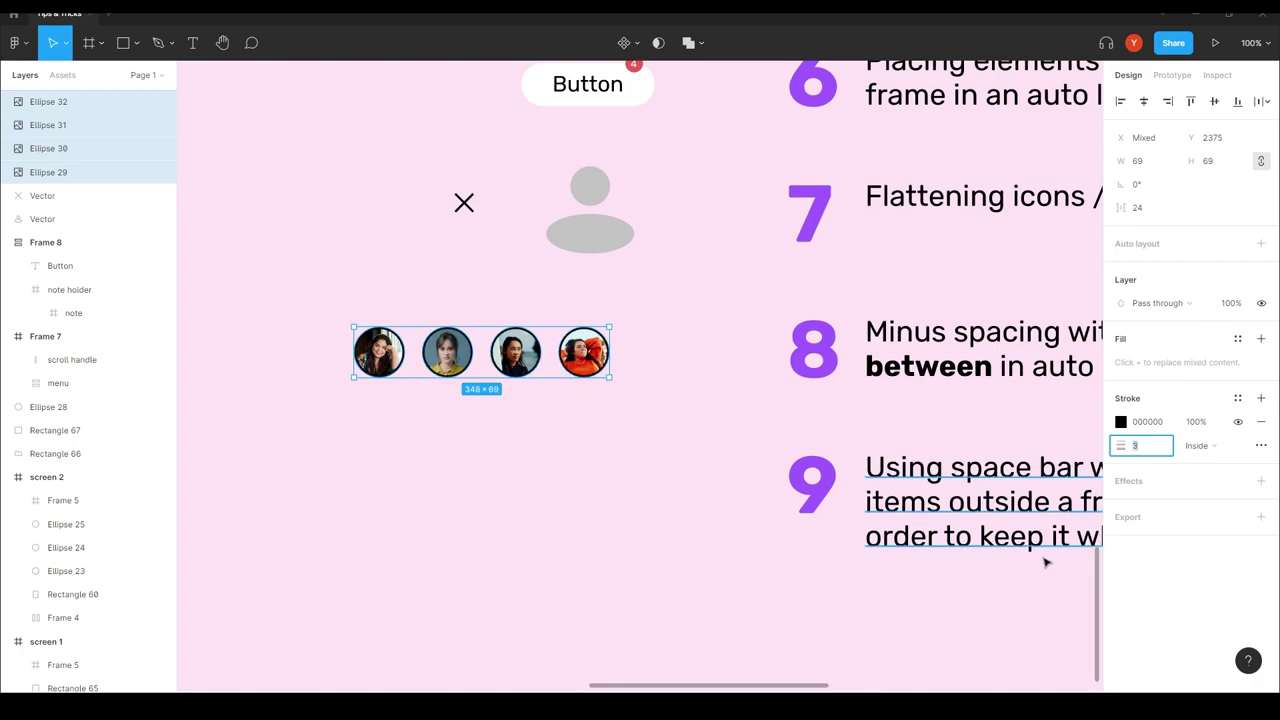
pyautogui.click(1121, 421)
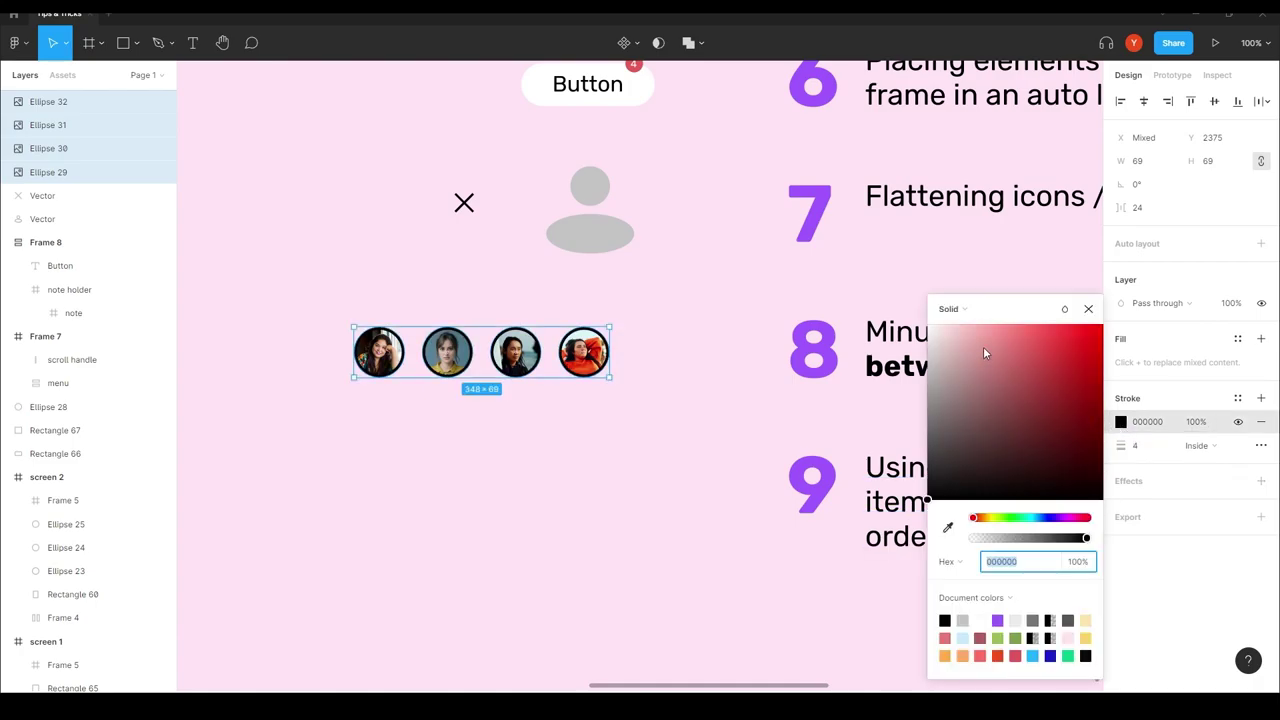
pyautogui.write('FFFFFF')
# - Add a drop shadow with blur 8 to the avatar circles
pyautogui.click(1259, 481)
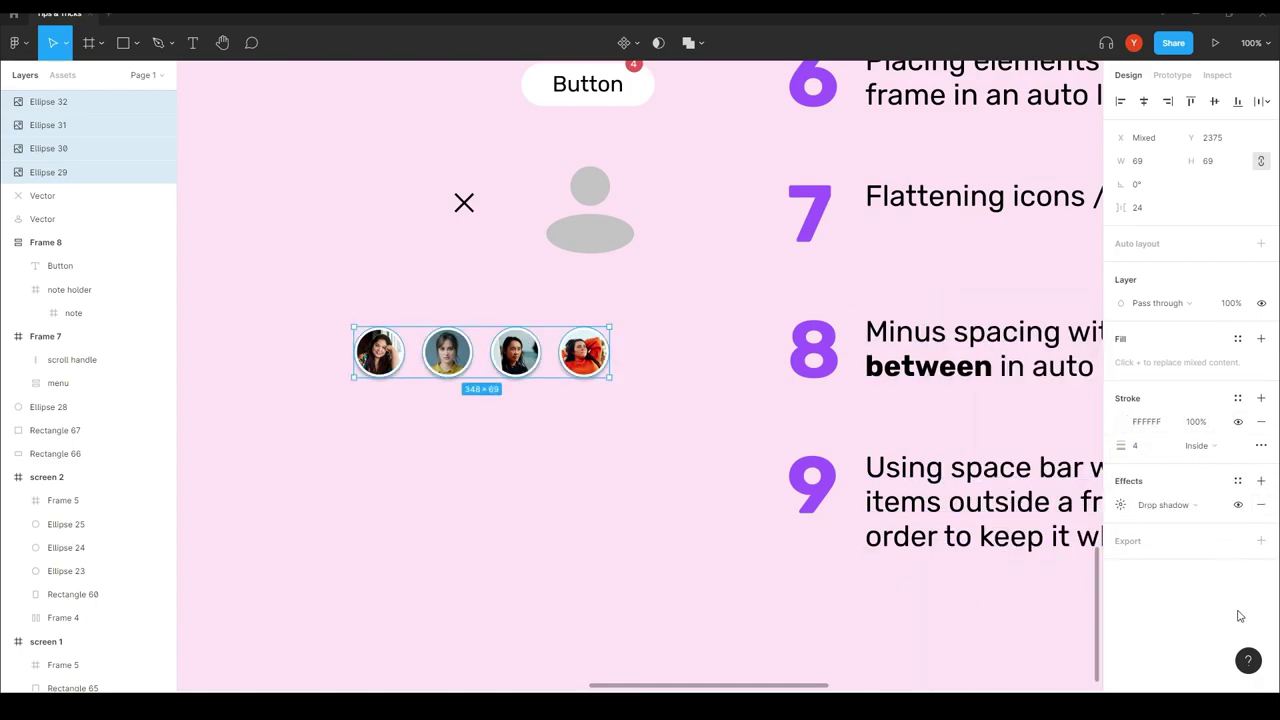
pyautogui.click(1120, 505)
pyautogui.click(1048, 542)
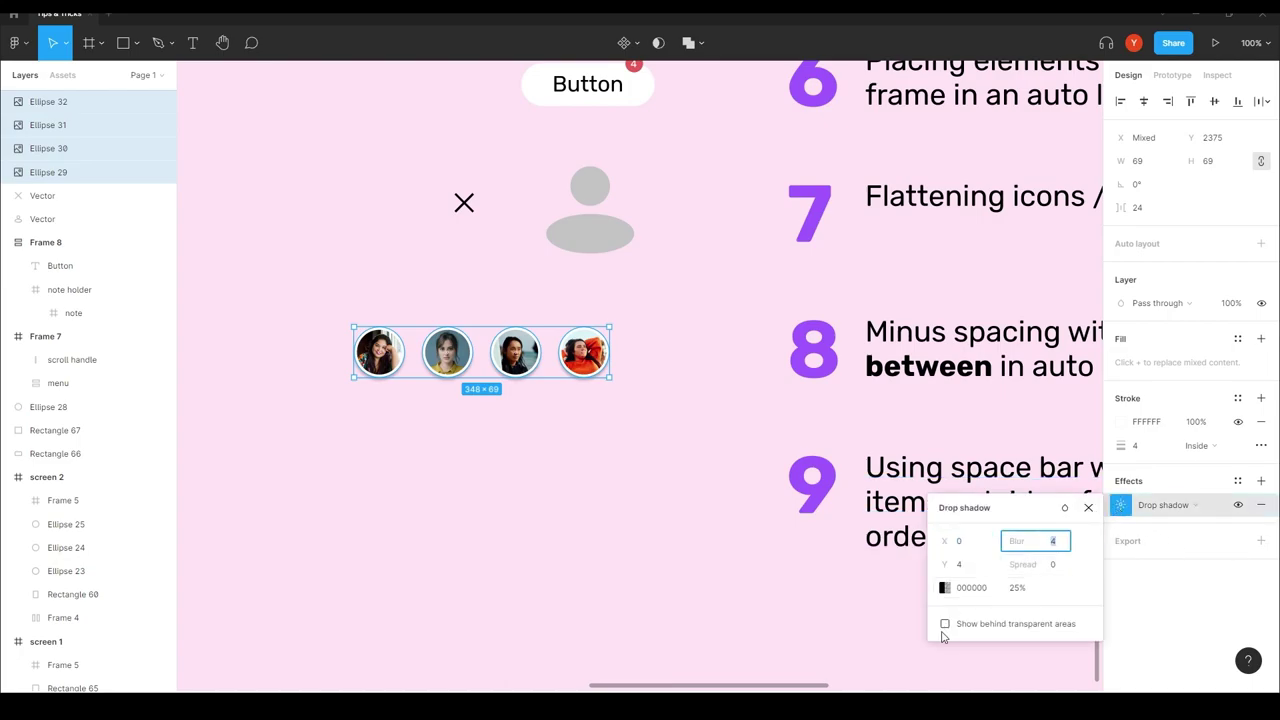
pyautogui.write('8')
pyautogui.press('Return')
pyautogui.click(980, 590)
pyautogui.click(418, 500)
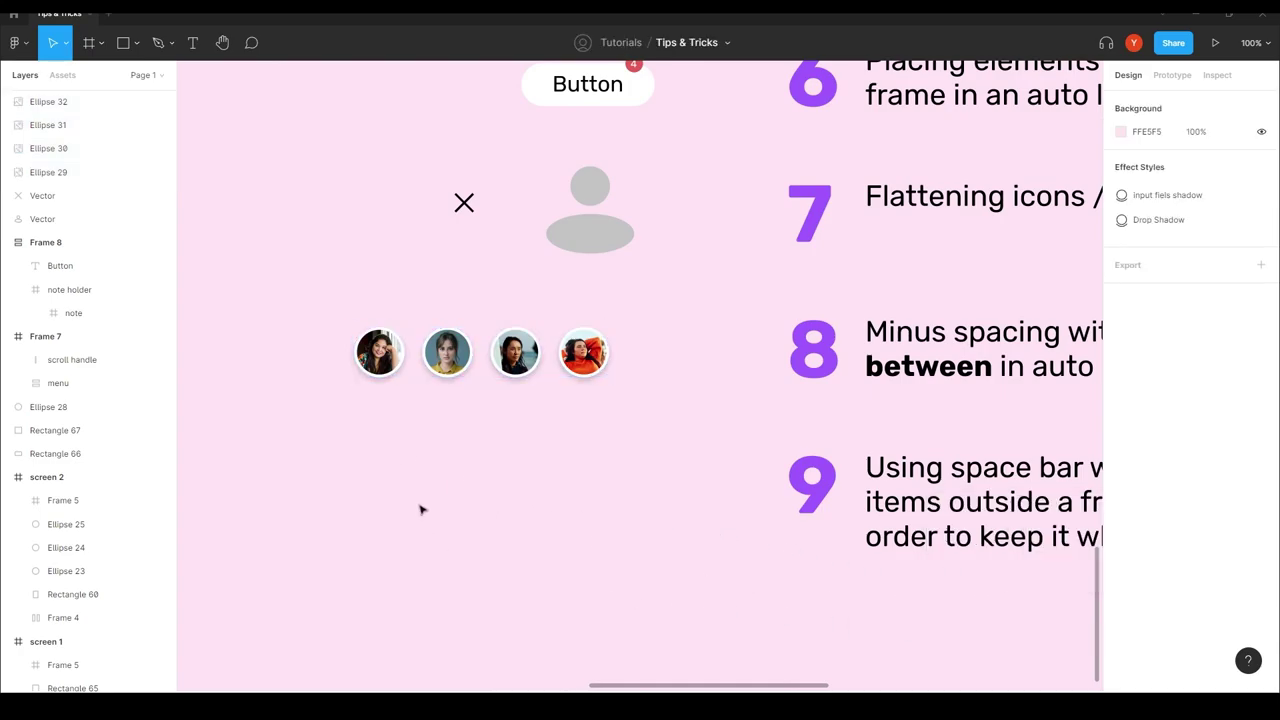
# - Wrap the four avatar circles in an auto layout frame and rename it 'avatars'
pyautogui.moveTo(437, 483); pyautogui.dragTo(560, 487)
pyautogui.press('+')
pyautogui.hscroll(-2, 683, 480)
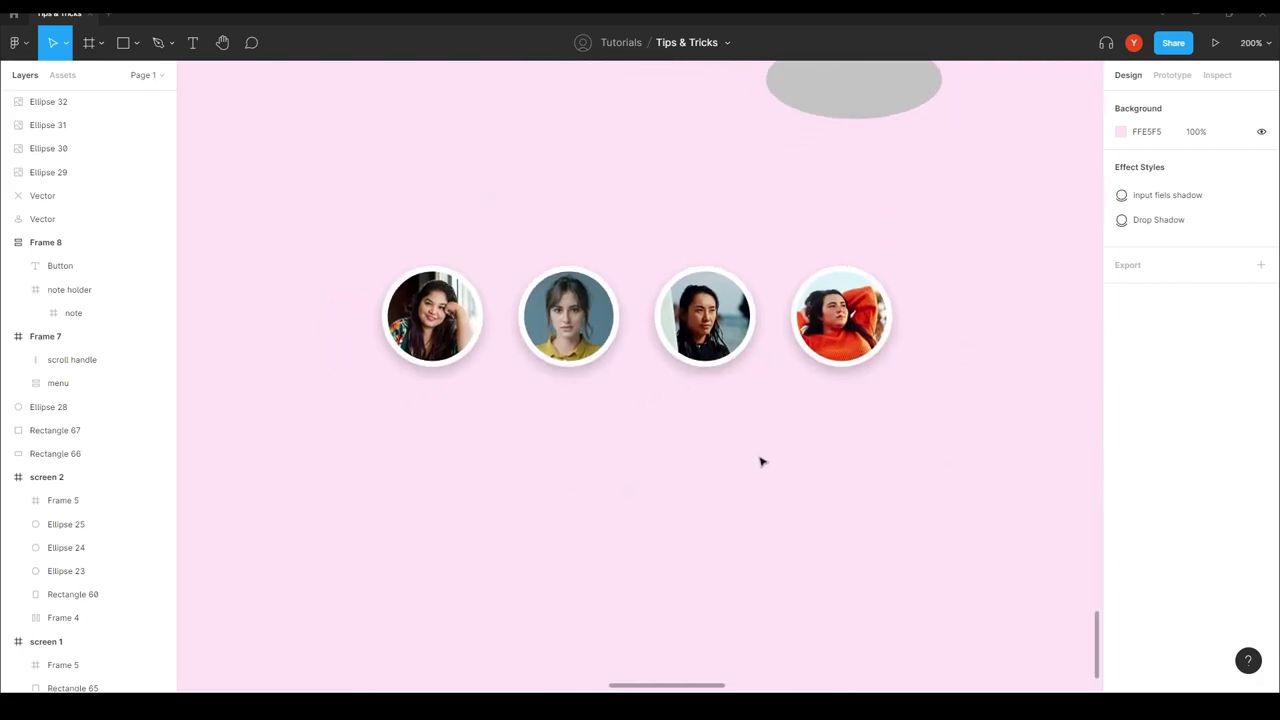
pyautogui.moveTo(960, 252); pyautogui.dragTo(256, 476)
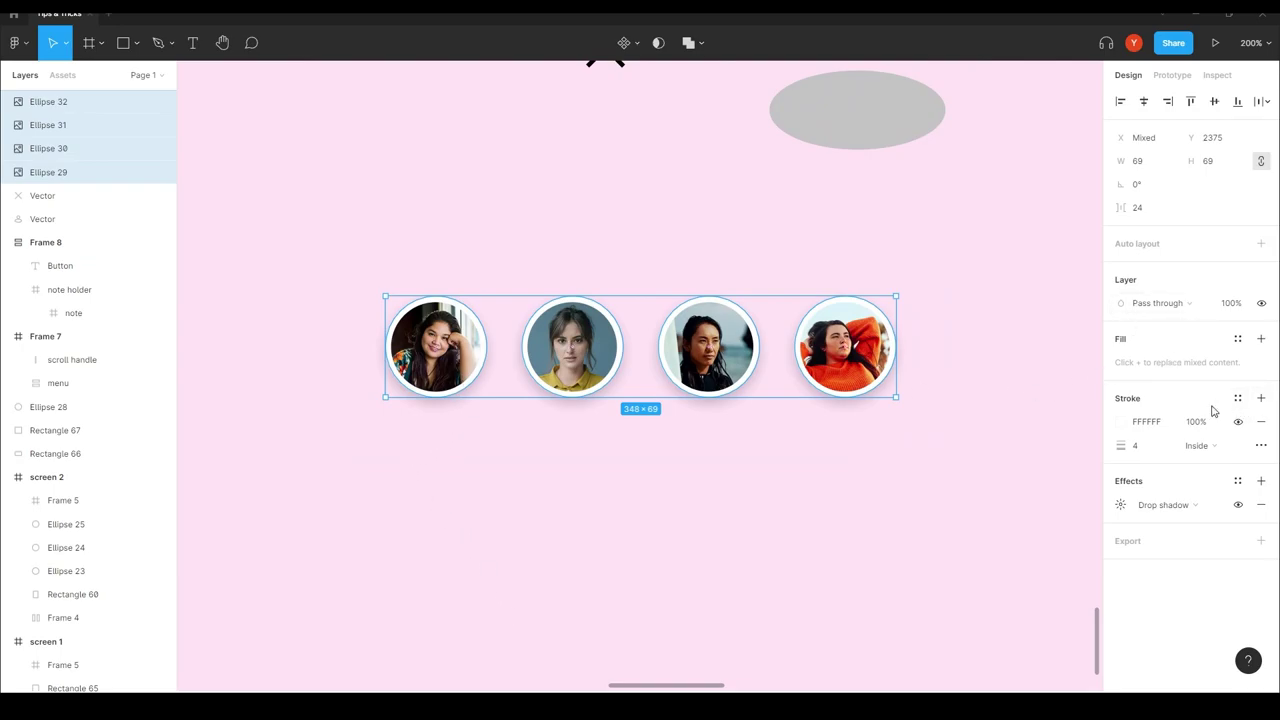
pyautogui.click(1261, 244)
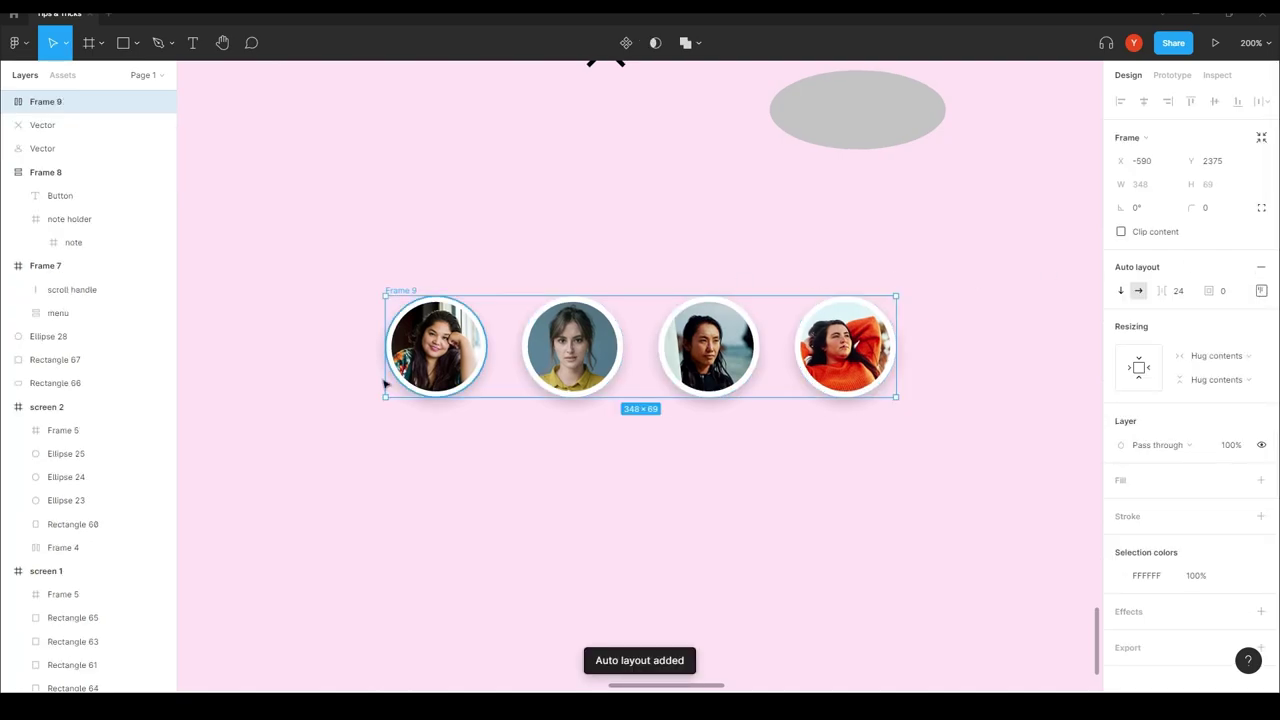
pyautogui.doubleClick(45, 102)
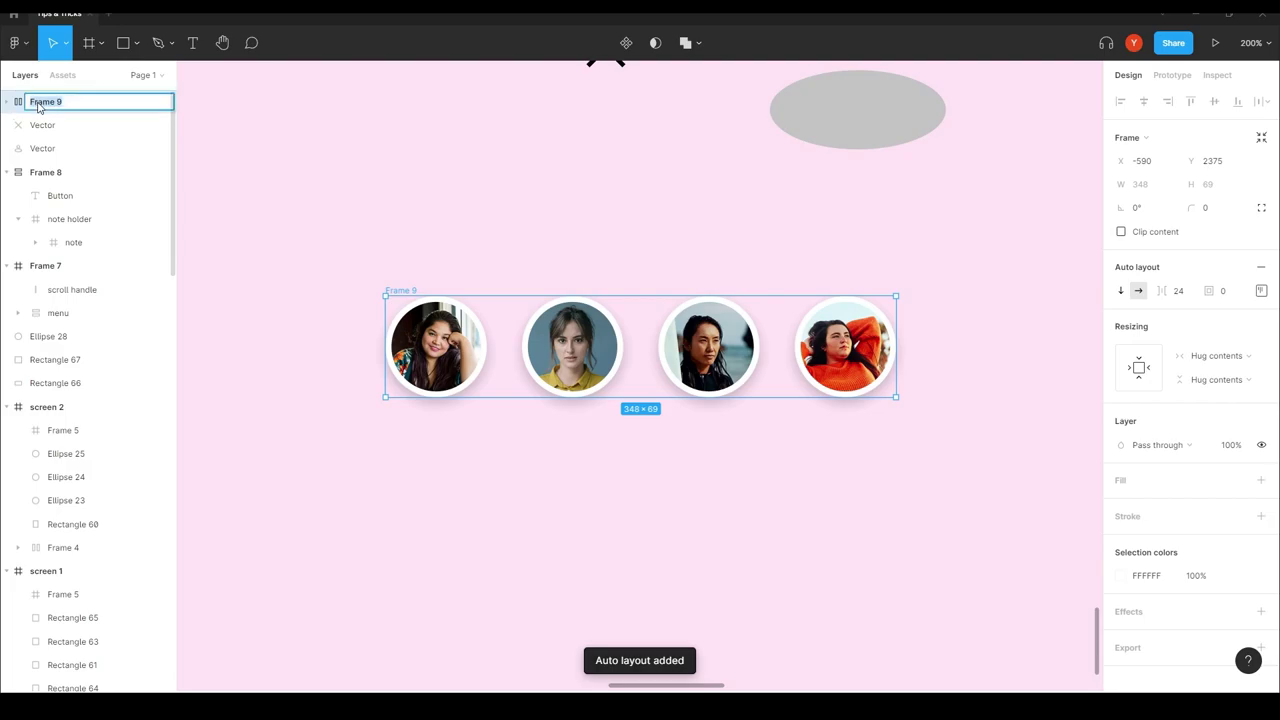
pyautogui.write('a')
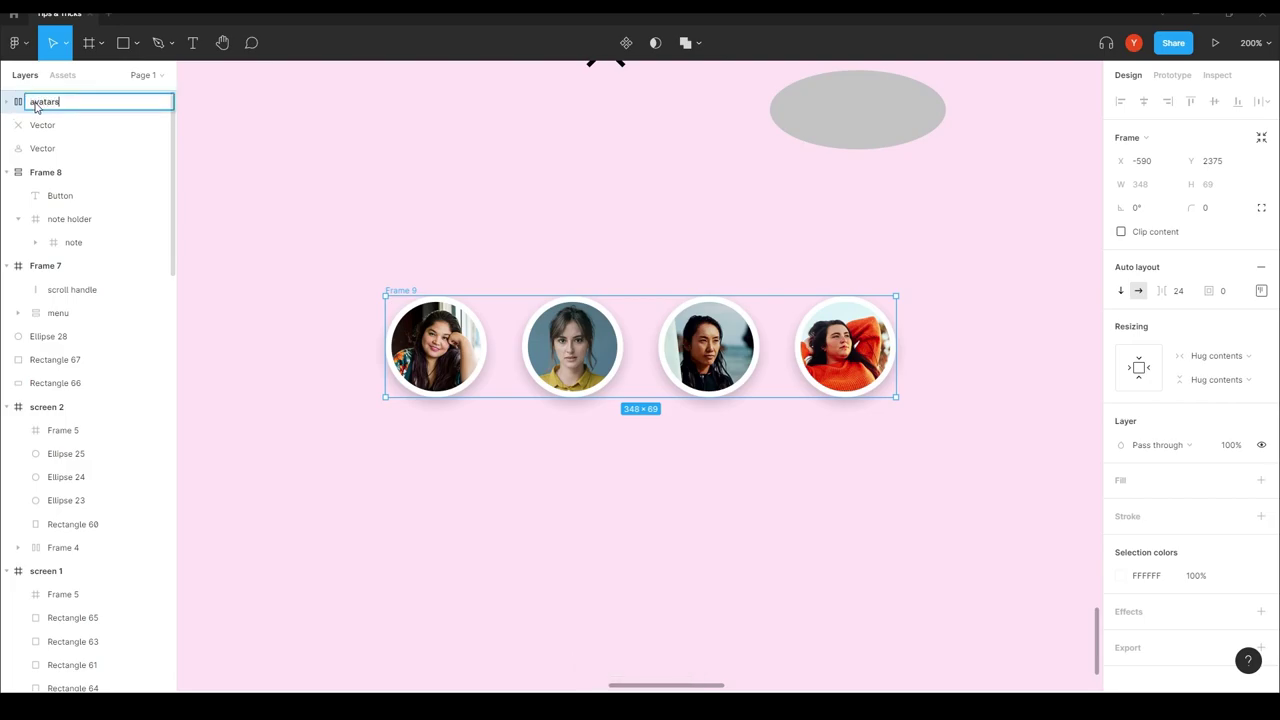
pyautogui.write('vatars')
pyautogui.press('Return')
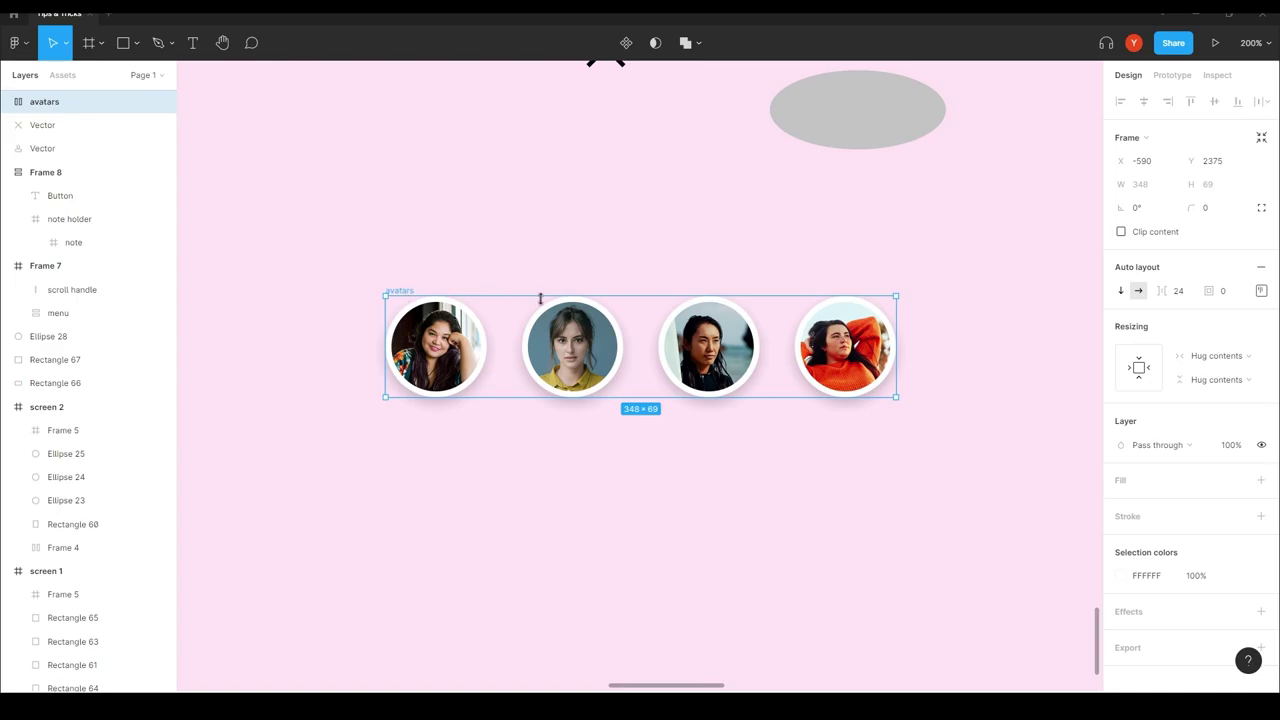
# - Switch the avatars frame direction to vertical, then back to horizontal
pyautogui.click(1261, 290)
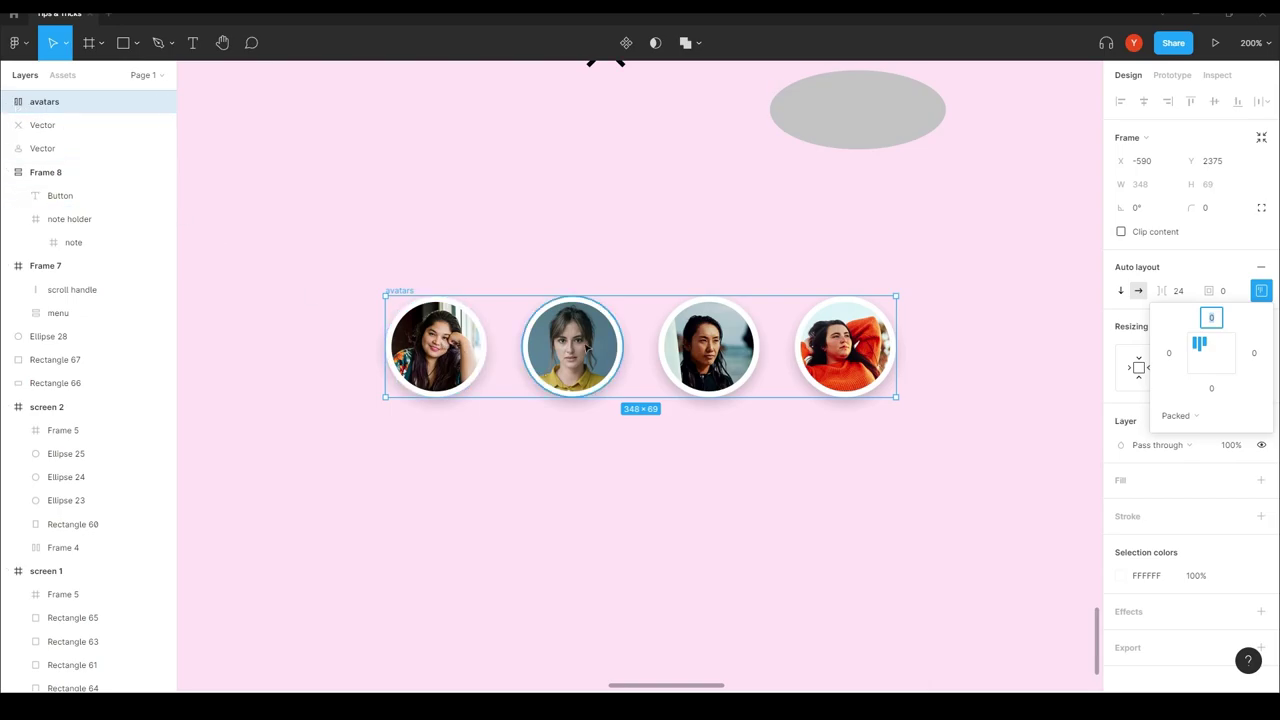
pyautogui.click(756, 258)
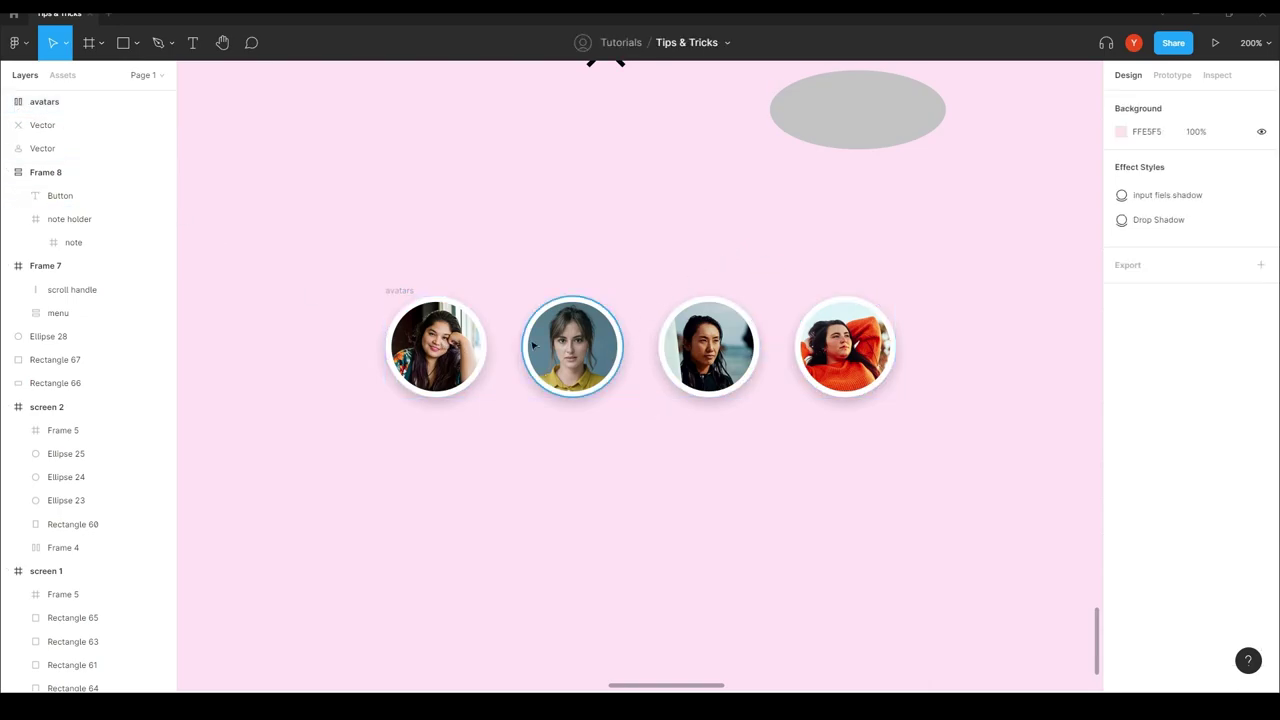
pyautogui.click(399, 291)
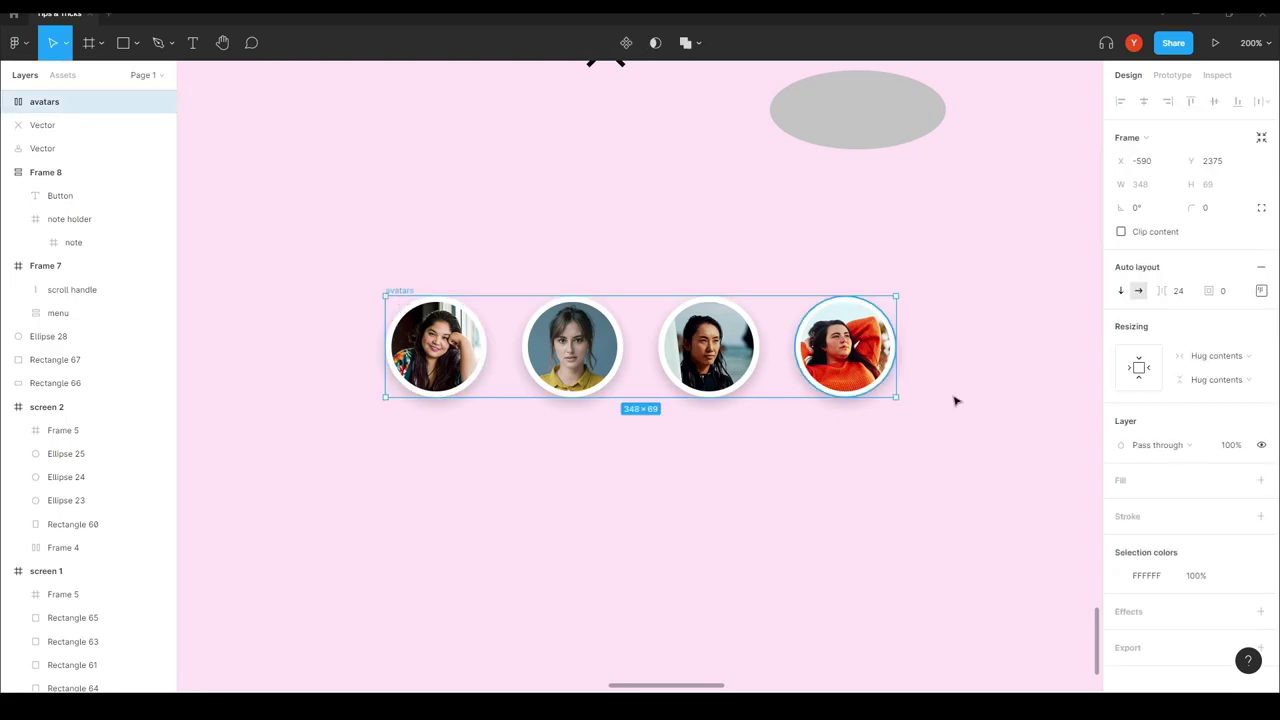
pyautogui.click(1120, 291)
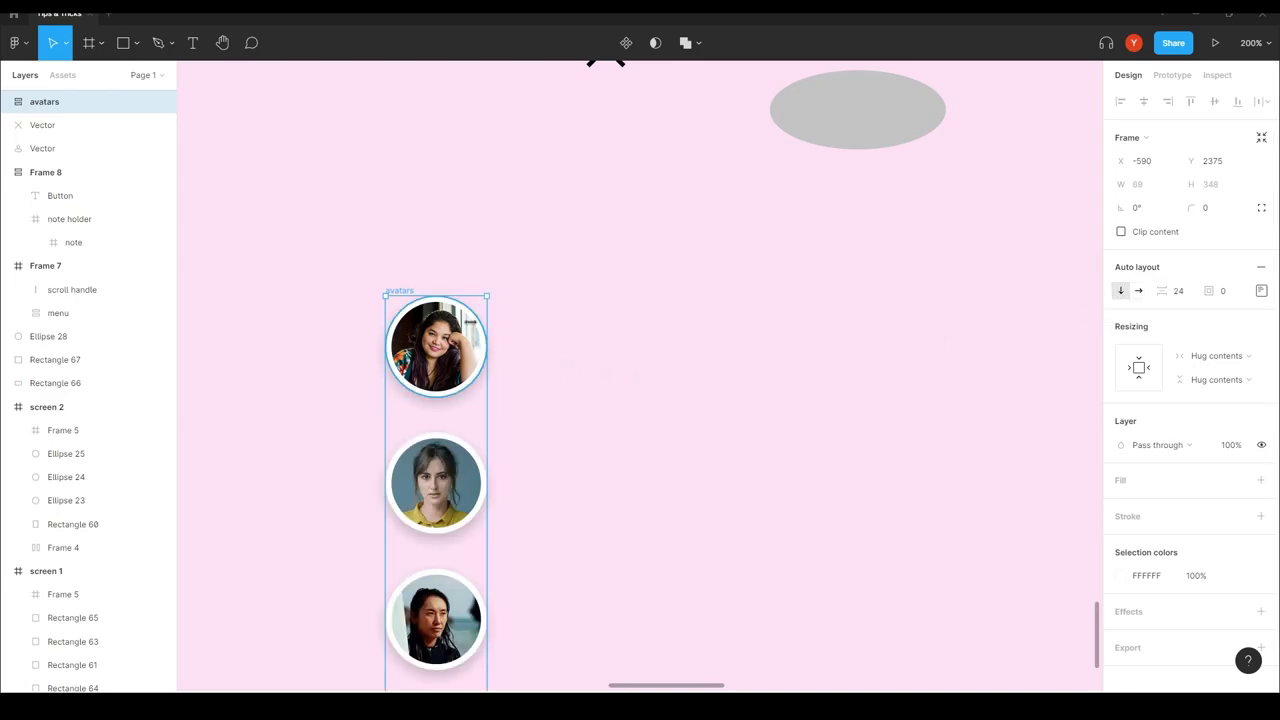
pyautogui.scroll(-4, 317, 394)
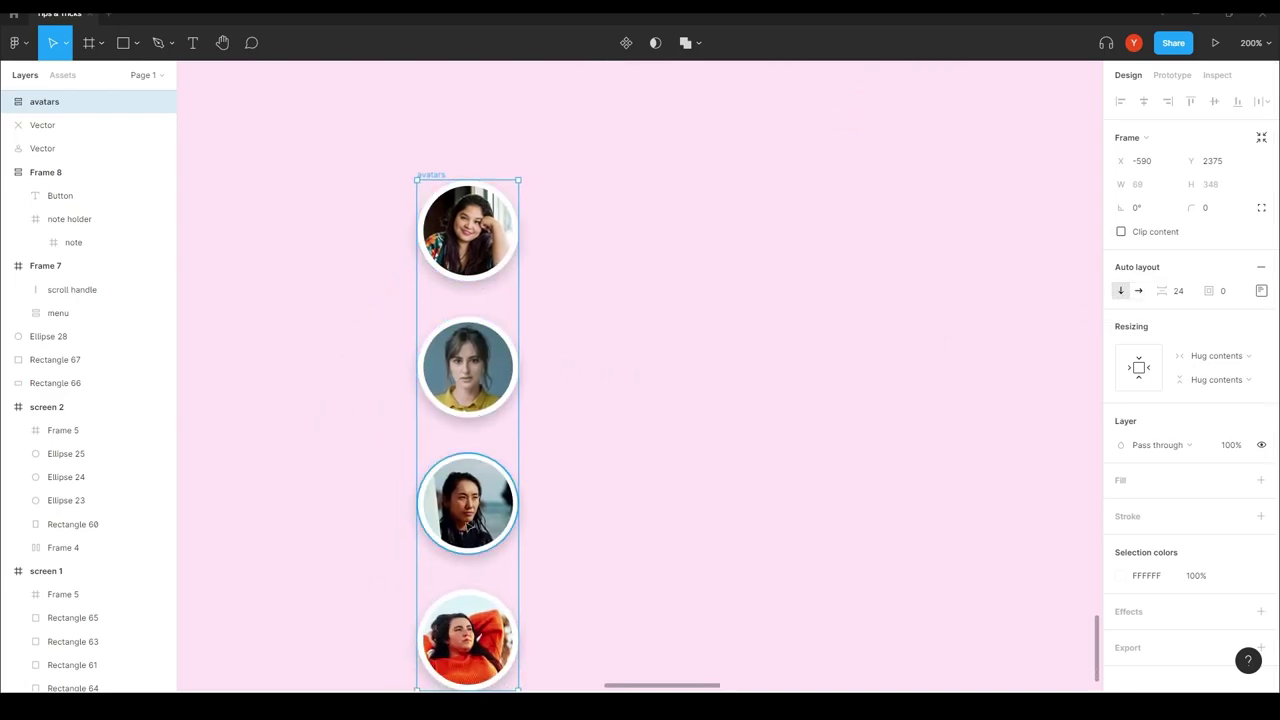
pyautogui.click(1139, 291)
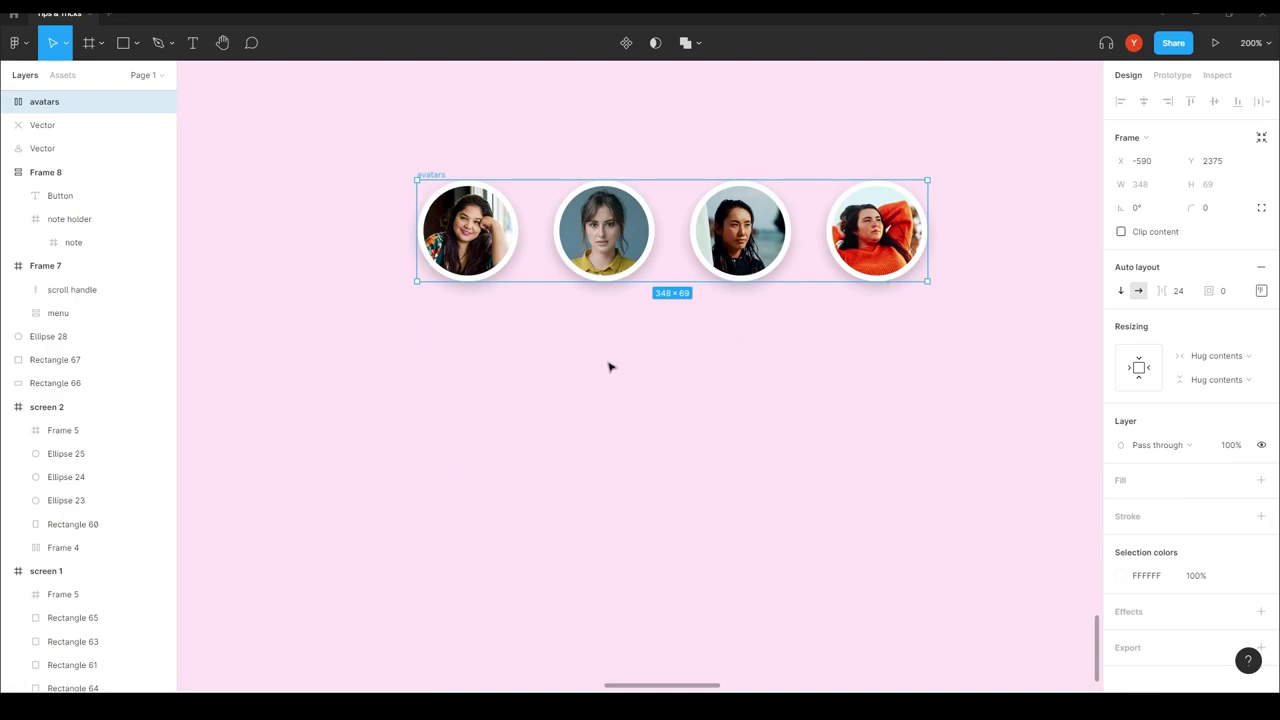
pyautogui.moveTo(610, 367); pyautogui.dragTo(566, 507)
# - Set the avatars frame spacing to Space between and narrow it to 212 px wide
pyautogui.click(1261, 290)
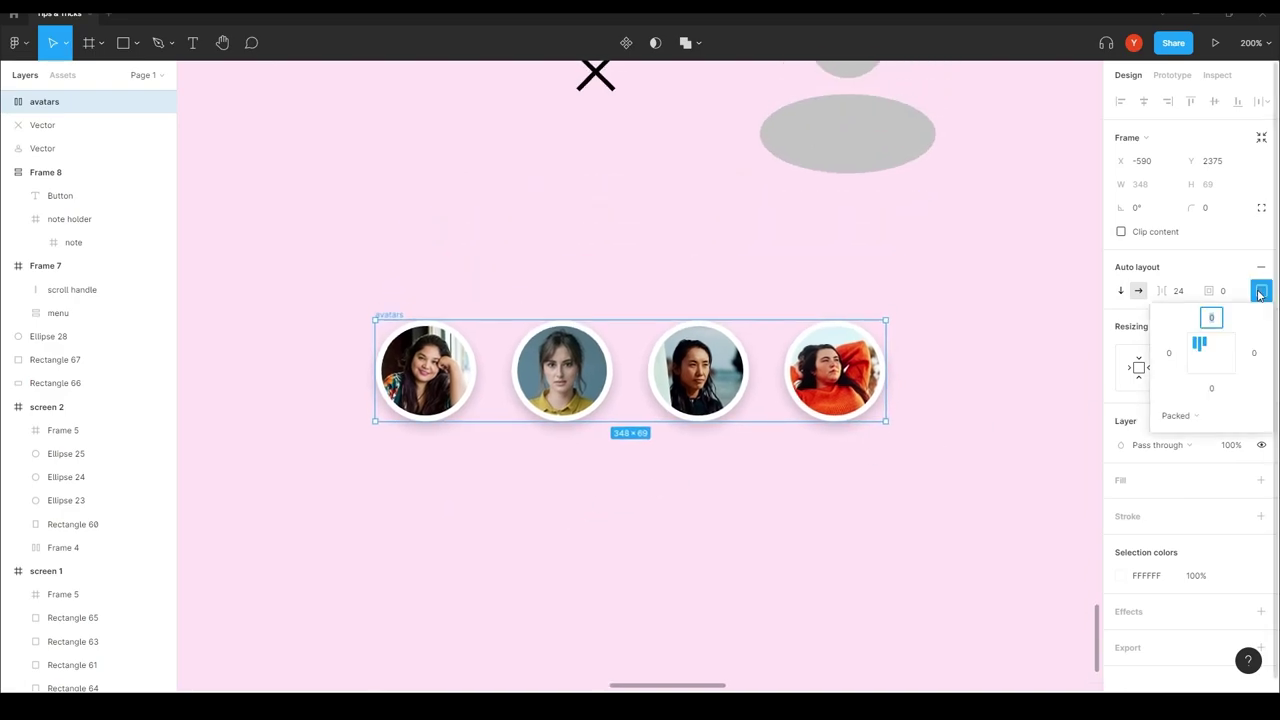
pyautogui.click(1187, 418)
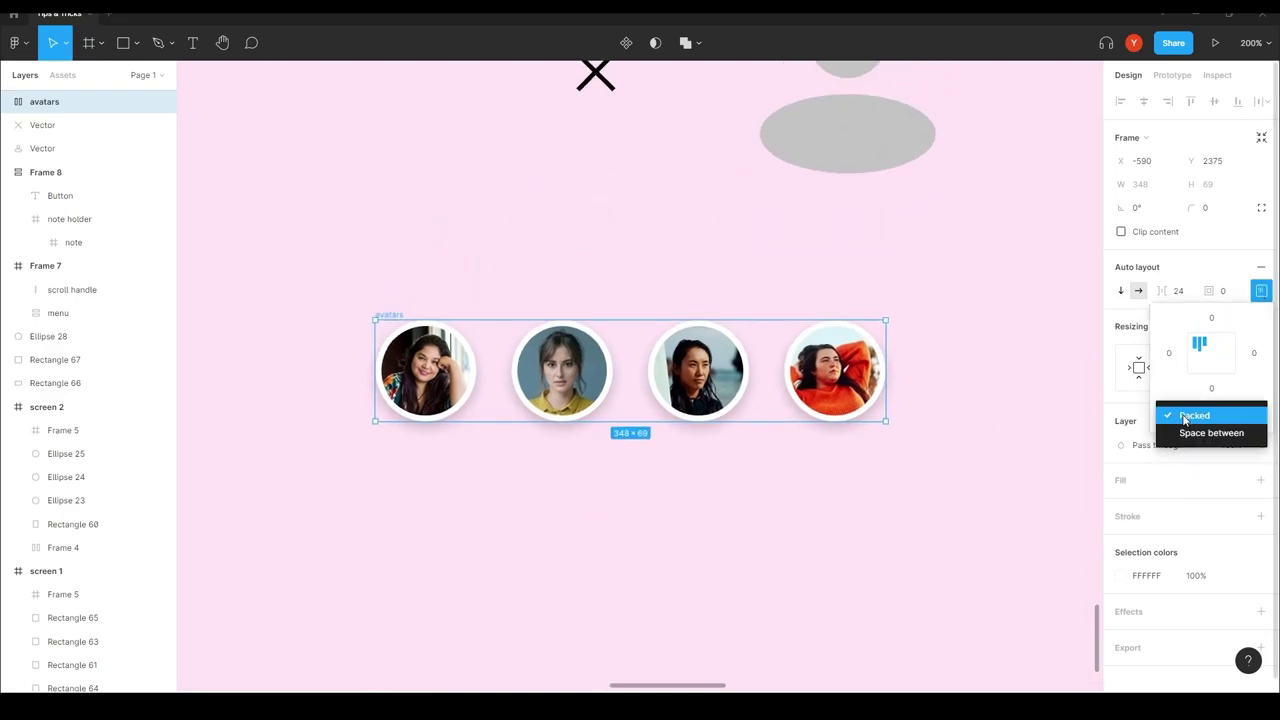
pyautogui.click(1188, 433)
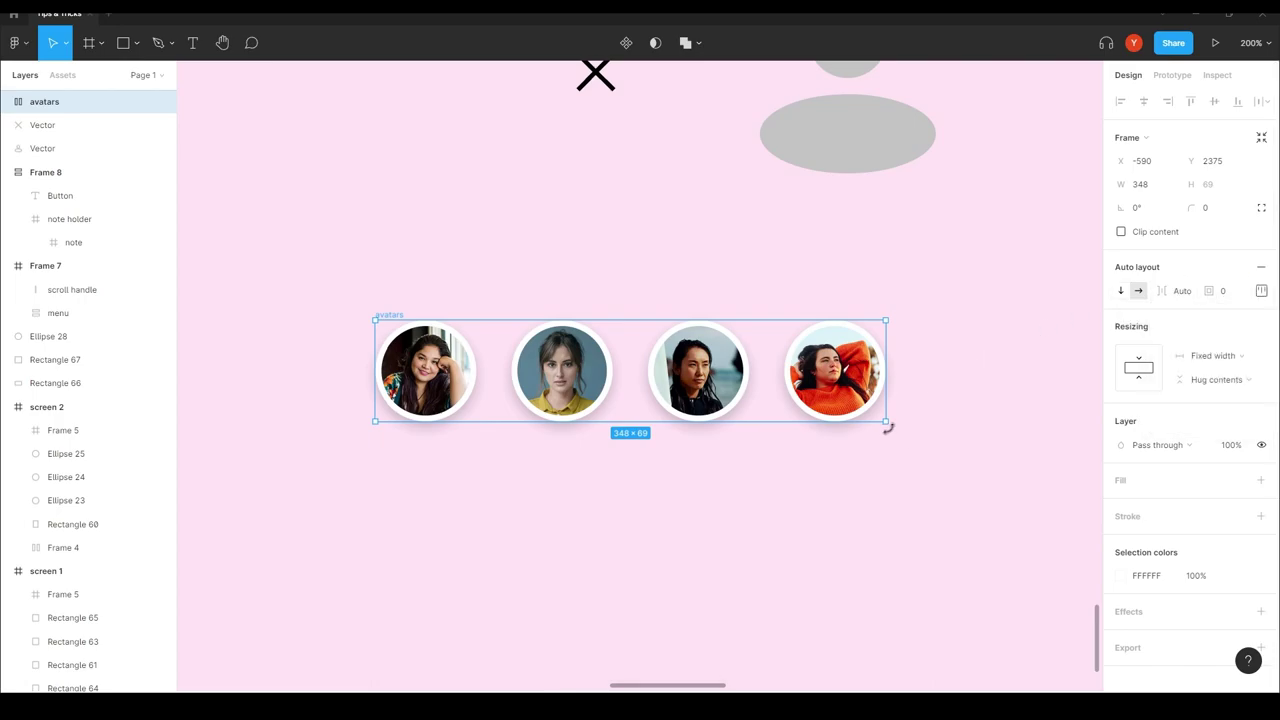
pyautogui.moveTo(886, 389); pyautogui.dragTo(688, 389)
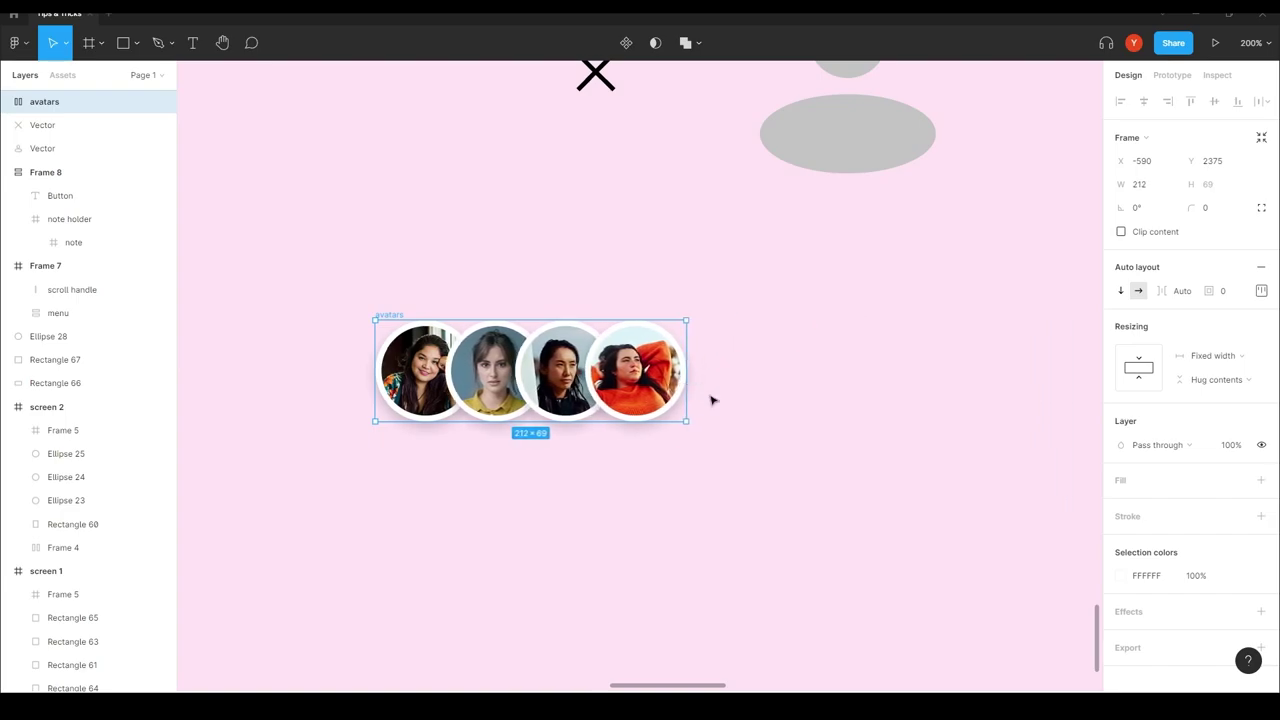
pyautogui.click(845, 451)
pyautogui.hotkey('shift', '0')
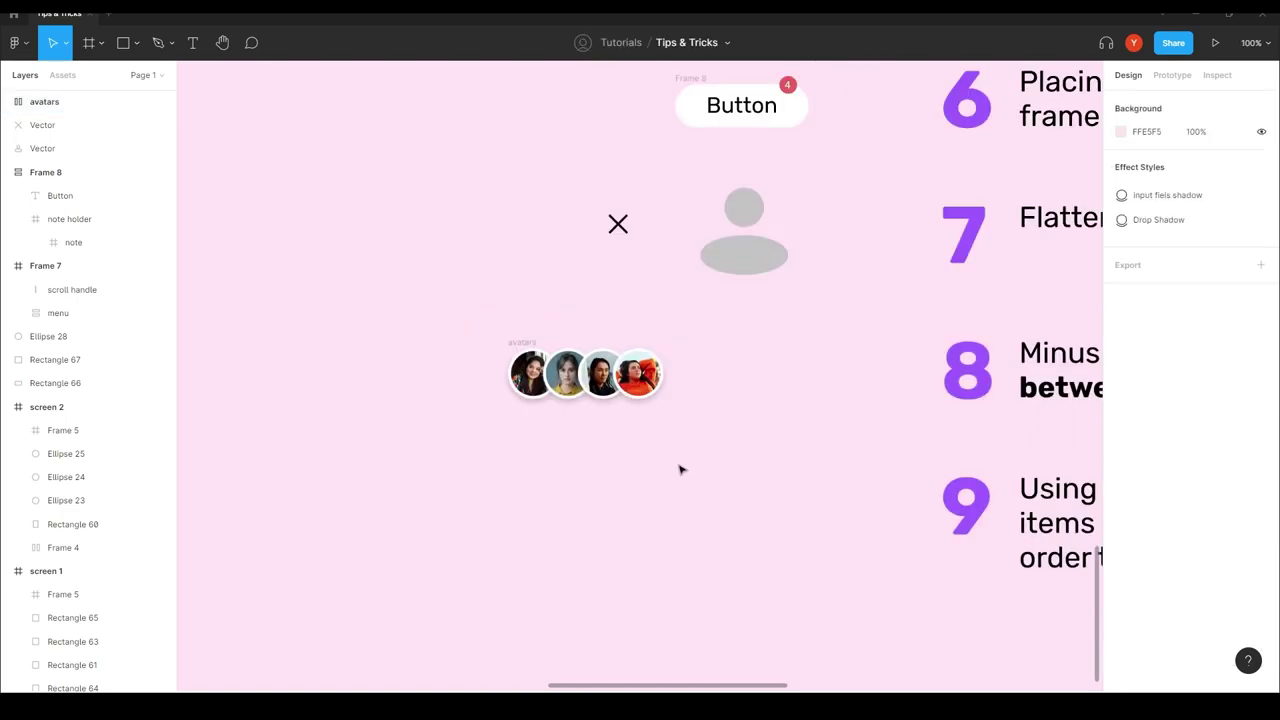
# - Move the avatars frame right and duplicate the third avatar to make a fifth circle
pyautogui.hscroll(2, 610, 450)
pyautogui.click(405, 318)
pyautogui.moveTo(405, 318); pyautogui.dragTo(536, 311)
pyautogui.hotkey('ctrl', '=')
pyautogui.hscroll(2, 650, 465)
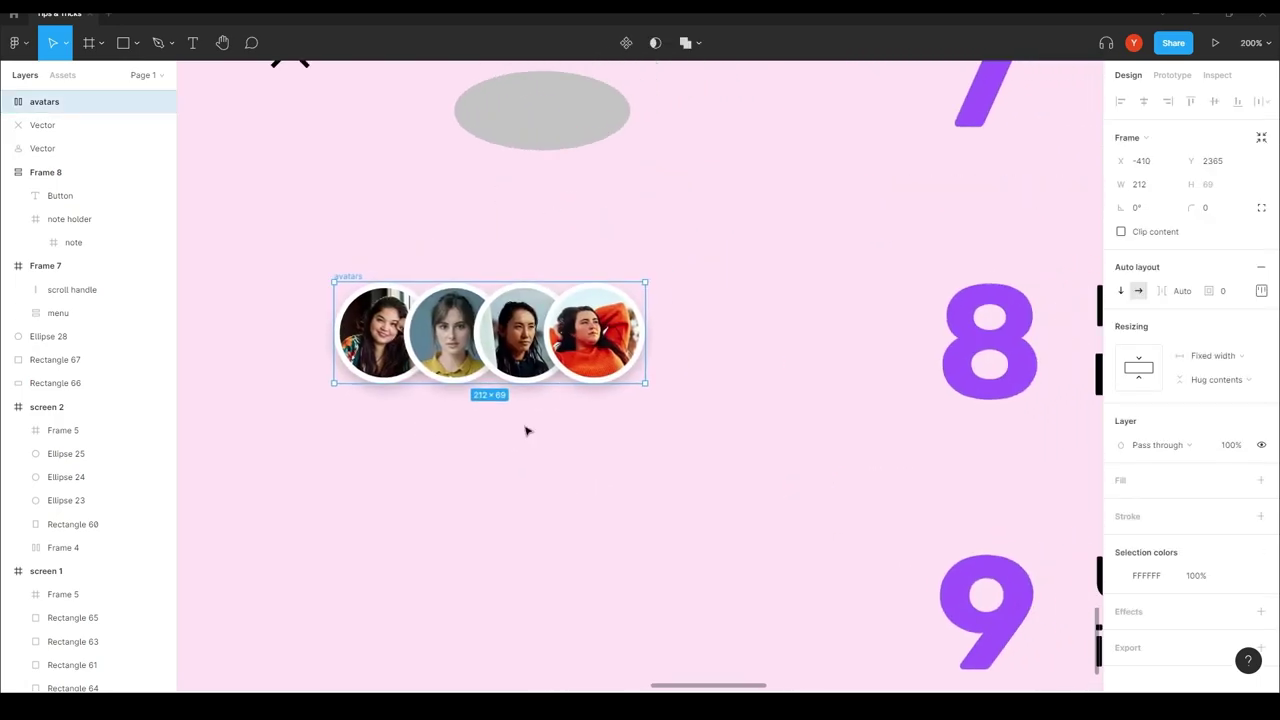
pyautogui.doubleClick(524, 332)
pyautogui.hotkey('ctrl', 'd')
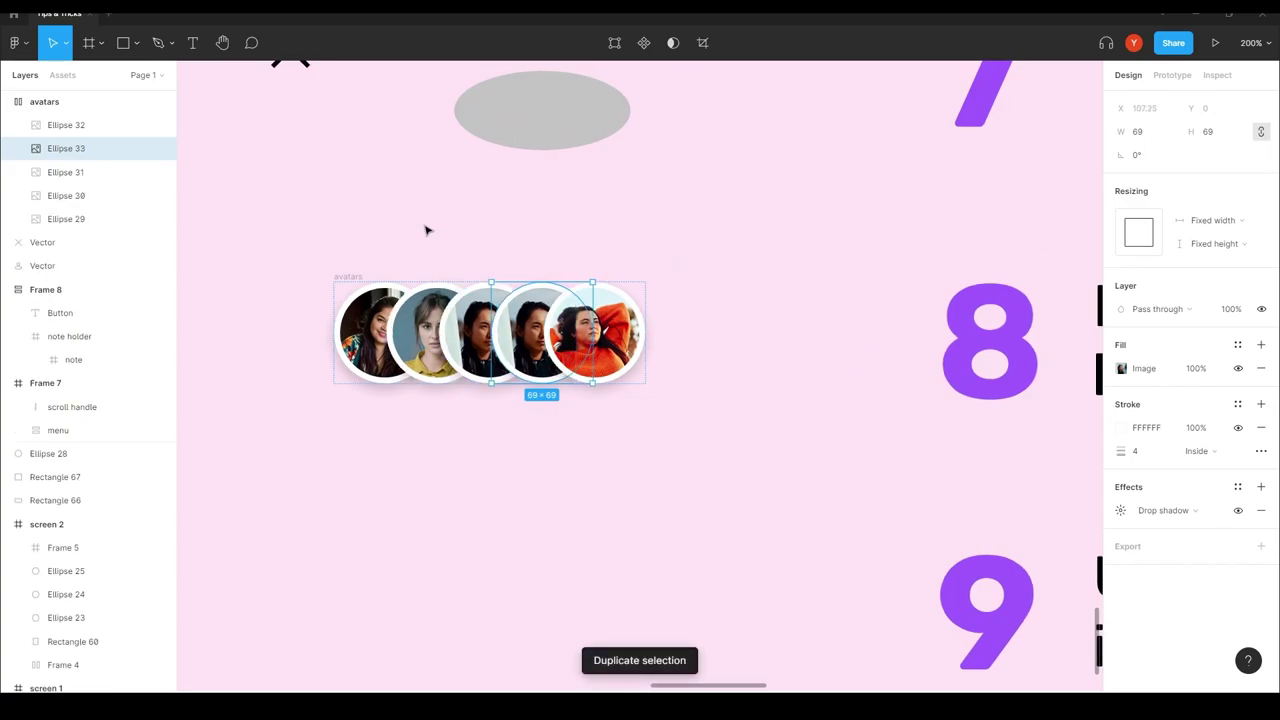
pyautogui.click(425, 231)
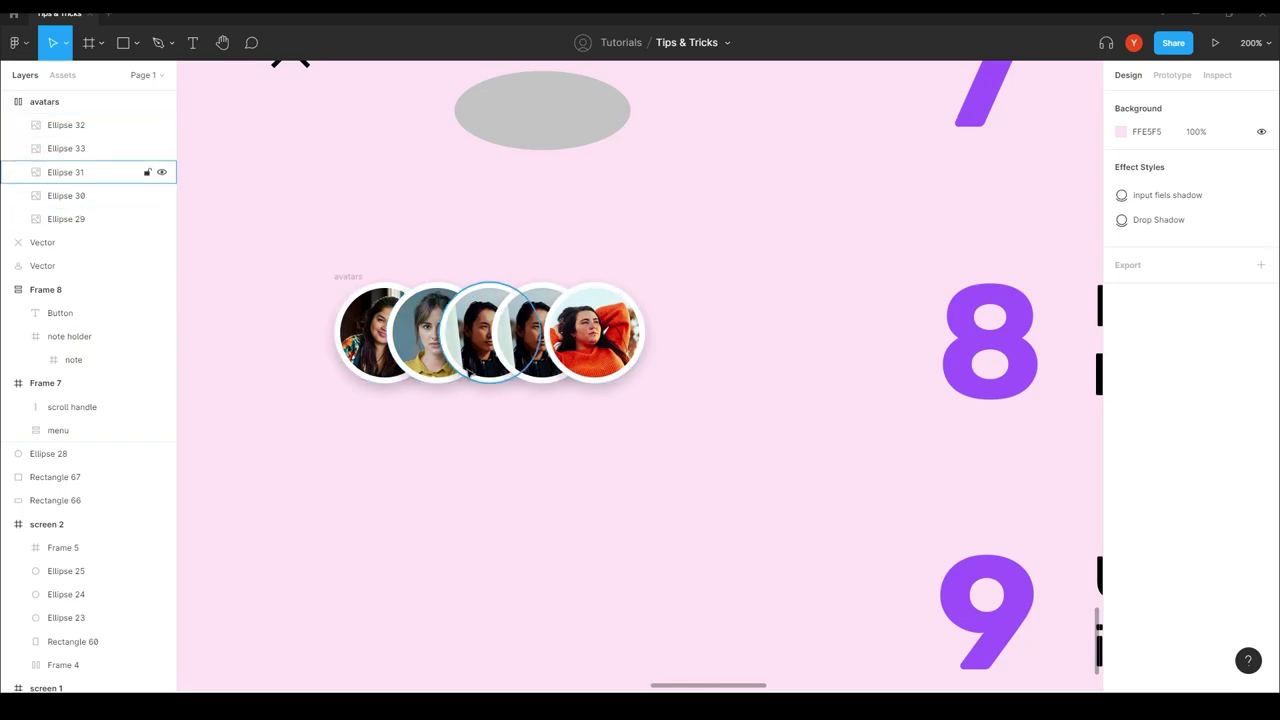
# - Widen the avatars frame to 281 px so the five circles only slightly overlap
pyautogui.click(350, 277)
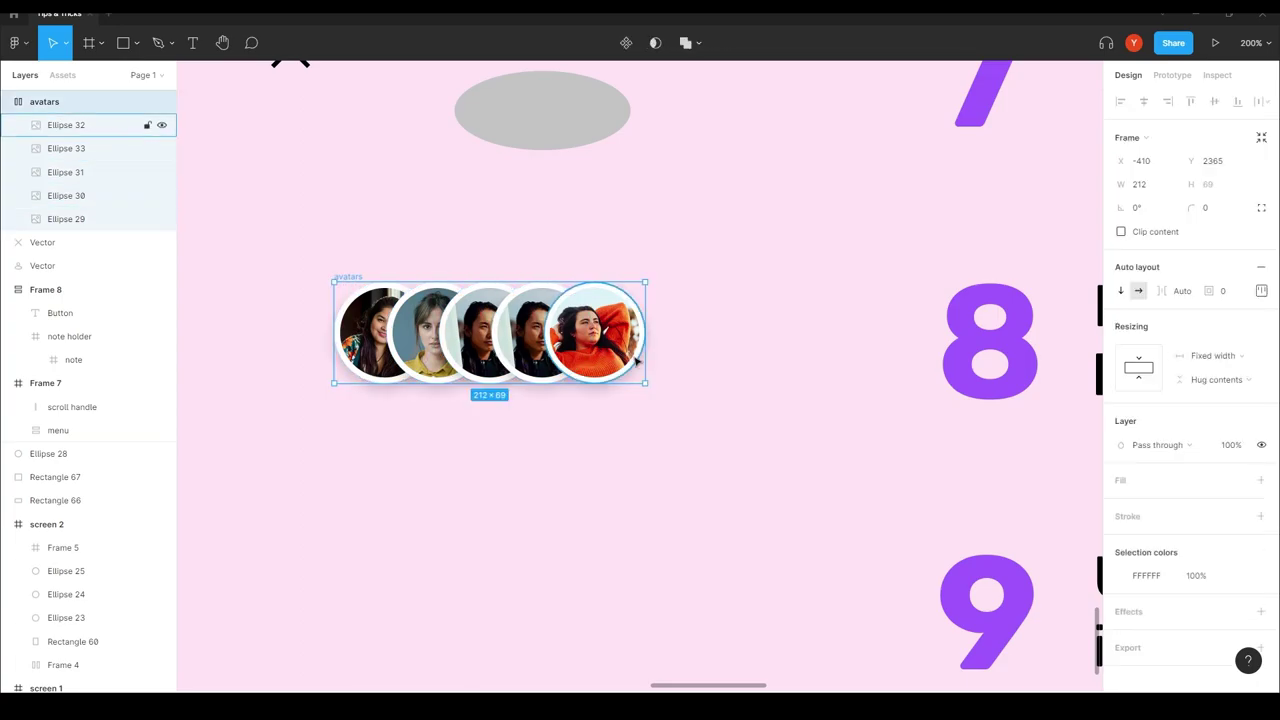
pyautogui.moveTo(647, 362); pyautogui.dragTo(756, 360)
pyautogui.click(670, 519)
pyautogui.moveTo(680, 517); pyautogui.dragTo(561, 512)
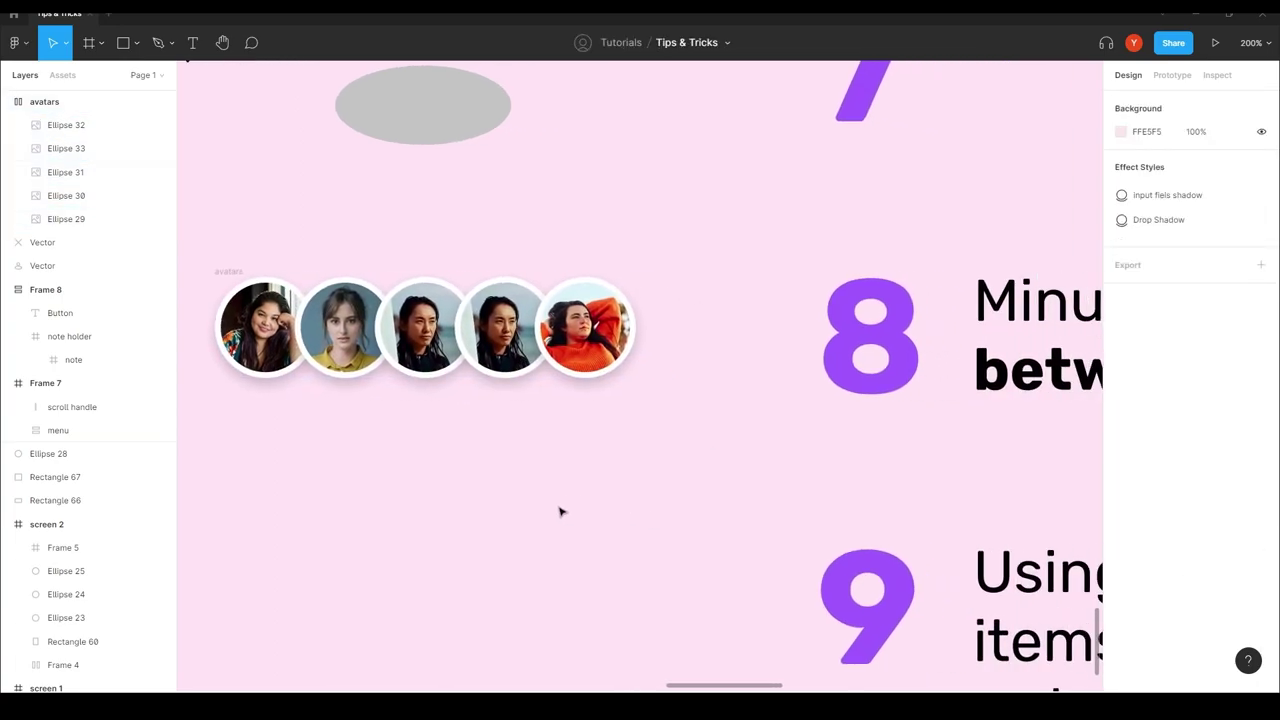
pyautogui.hotkey('shift', '0')
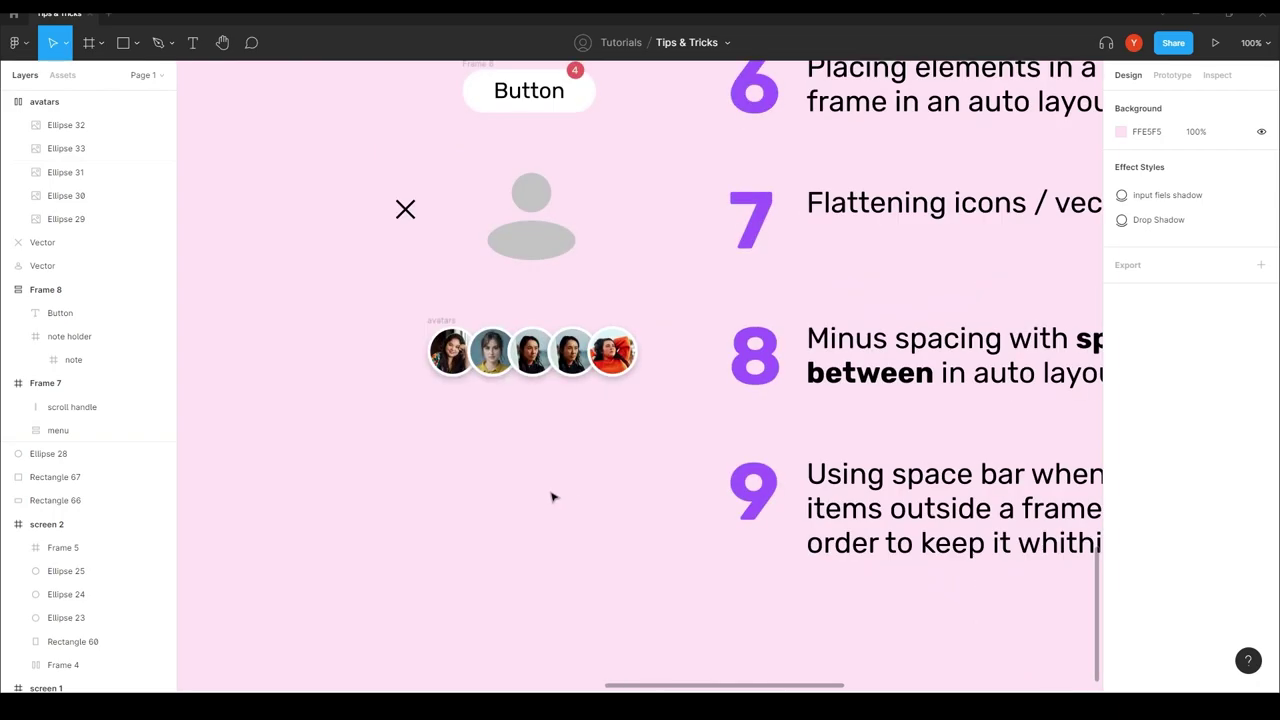
# - Draw a white 309×355 frame, Frame 9, below the avatar row beside tip 9
pyautogui.hscroll(3, 600, 470)
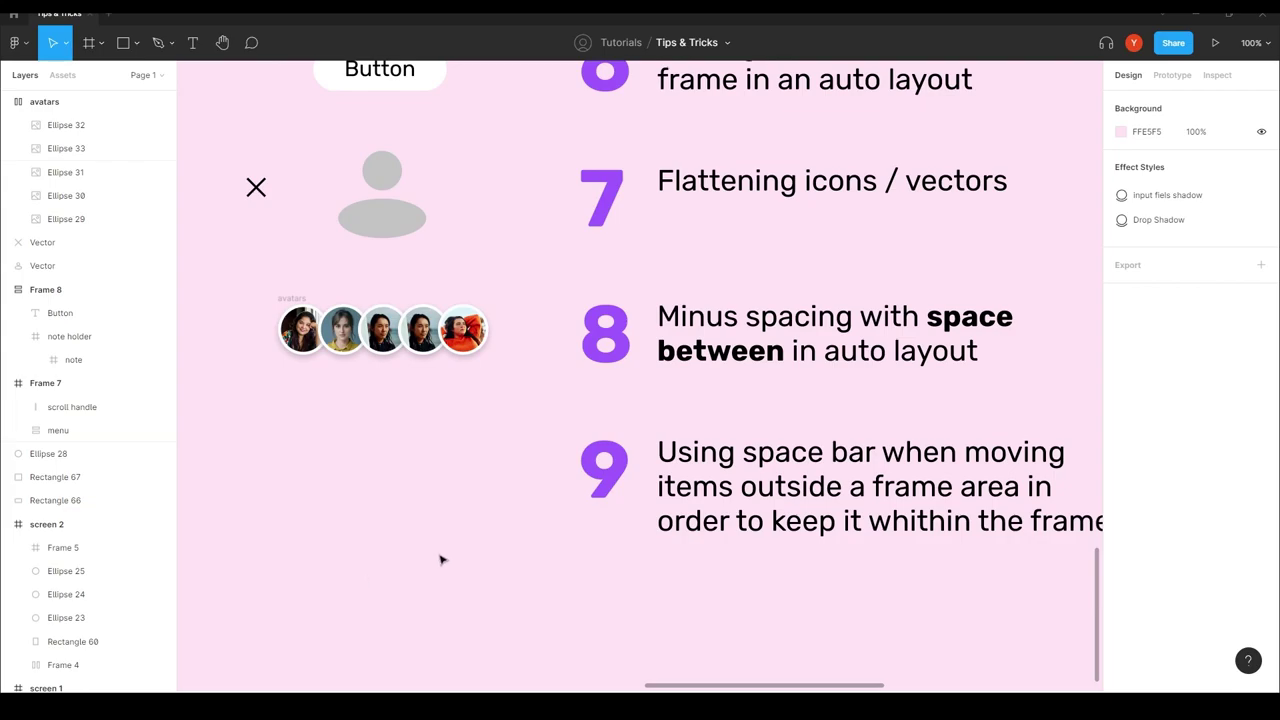
pyautogui.moveTo(505, 540); pyautogui.dragTo(377, 414)
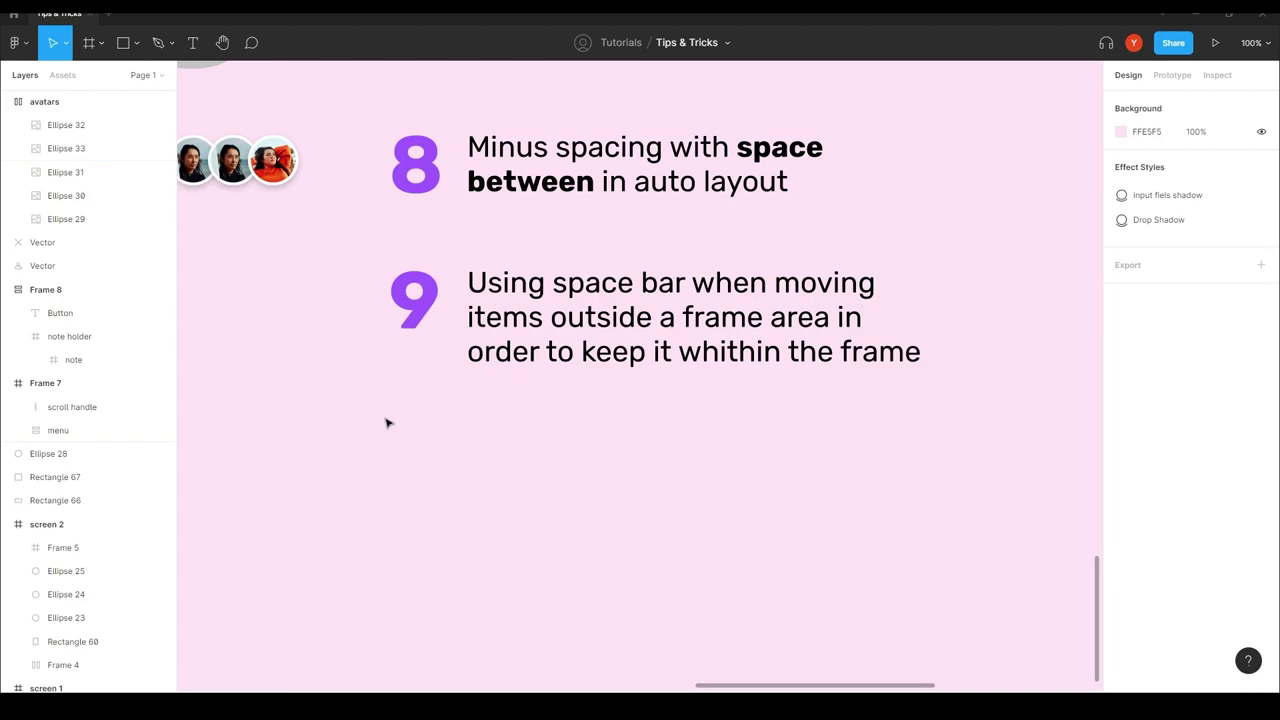
pyautogui.moveTo(317, 391); pyautogui.dragTo(741, 411)
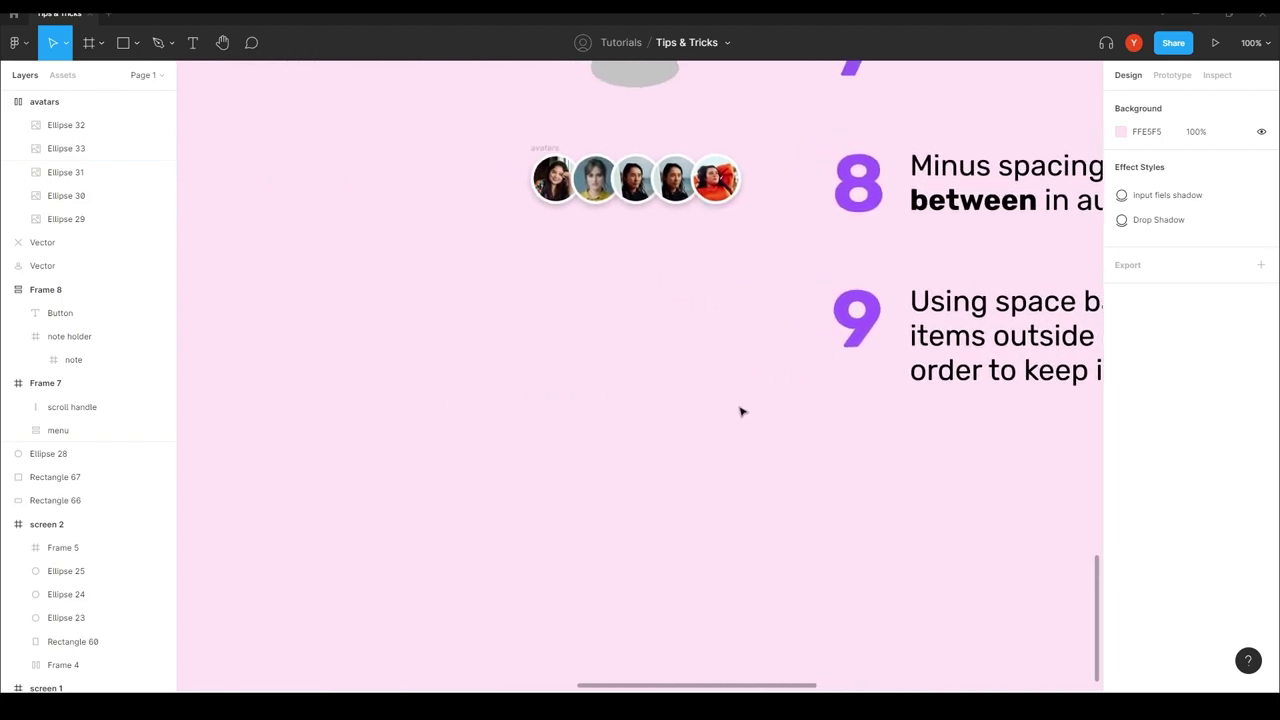
pyautogui.click(89, 42)
pyautogui.moveTo(431, 282); pyautogui.dragTo(658, 543)
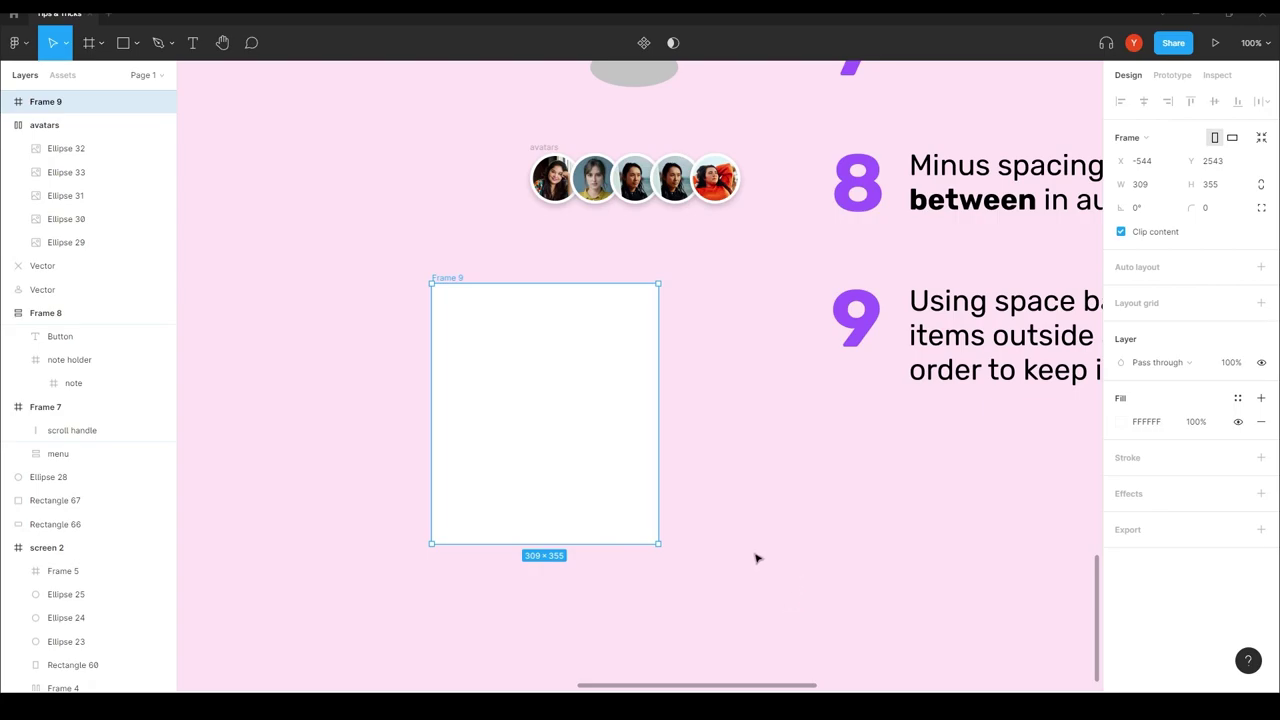
# - Draw a grey 158×164 rectangle in Frame 9, drag it past the edge and back
pyautogui.click(122, 46)
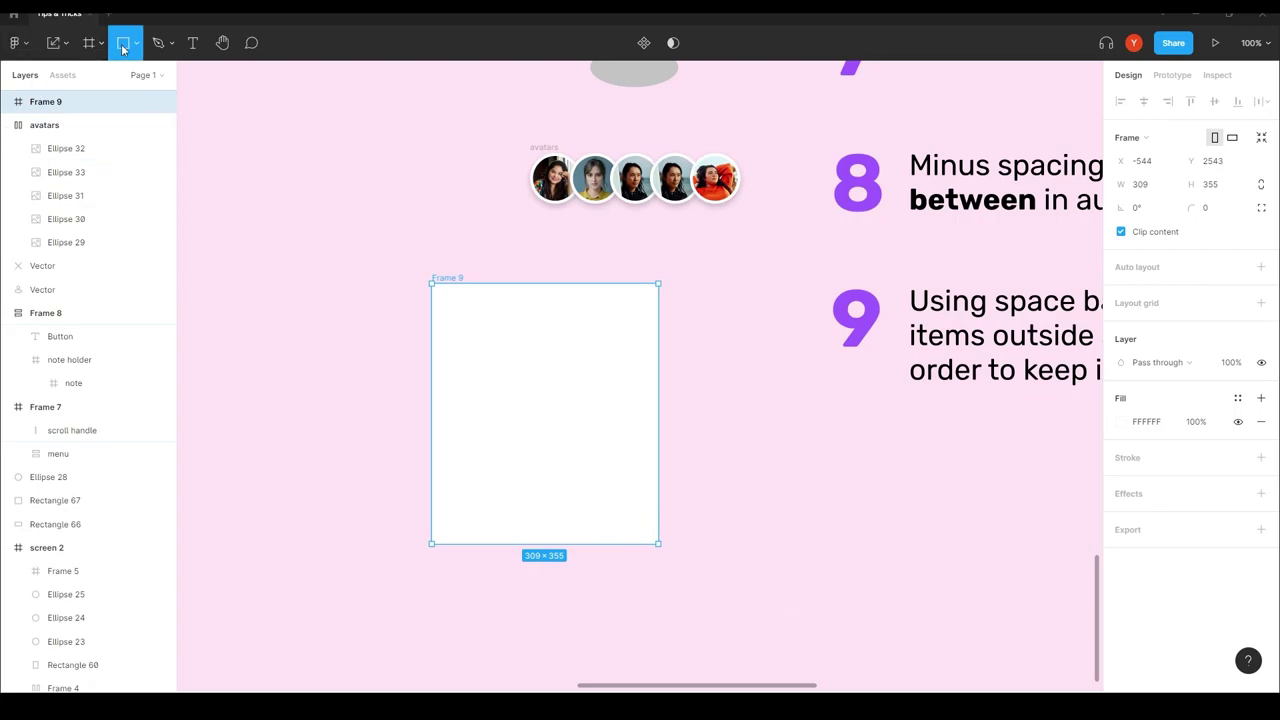
pyautogui.moveTo(590, 346); pyautogui.dragTo(473, 465)
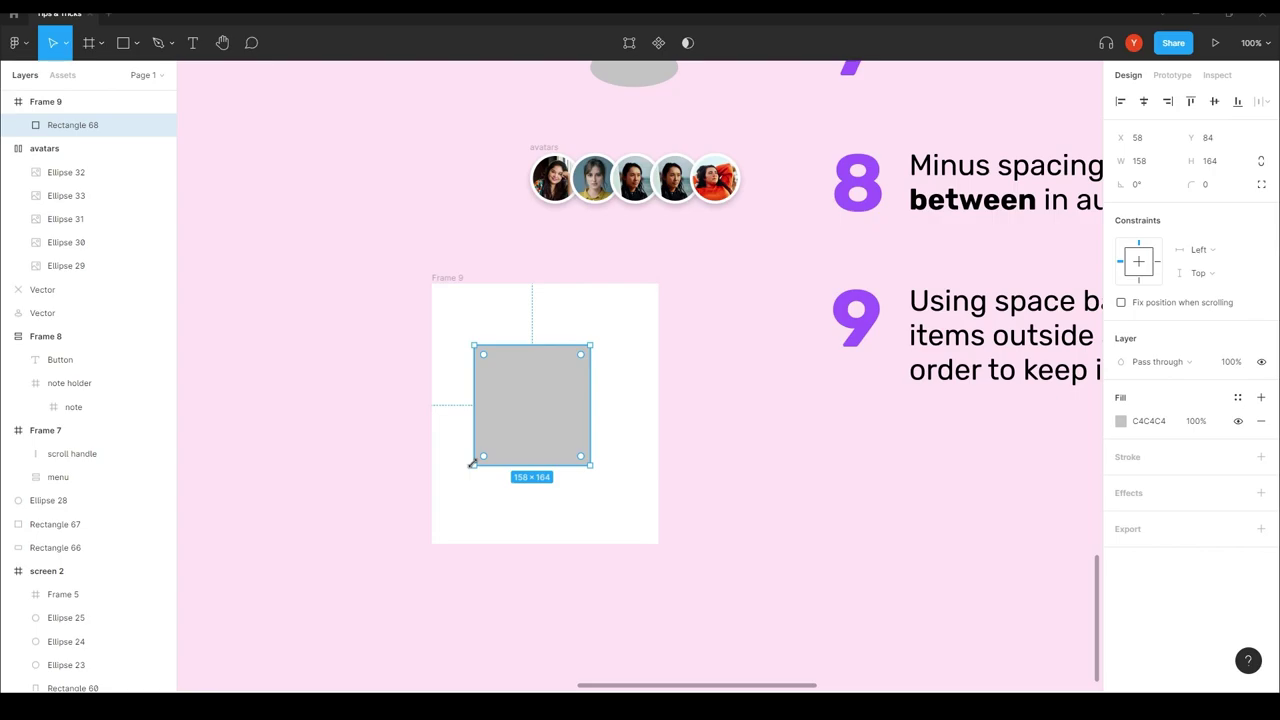
pyautogui.moveTo(509, 414); pyautogui.dragTo(670, 424)
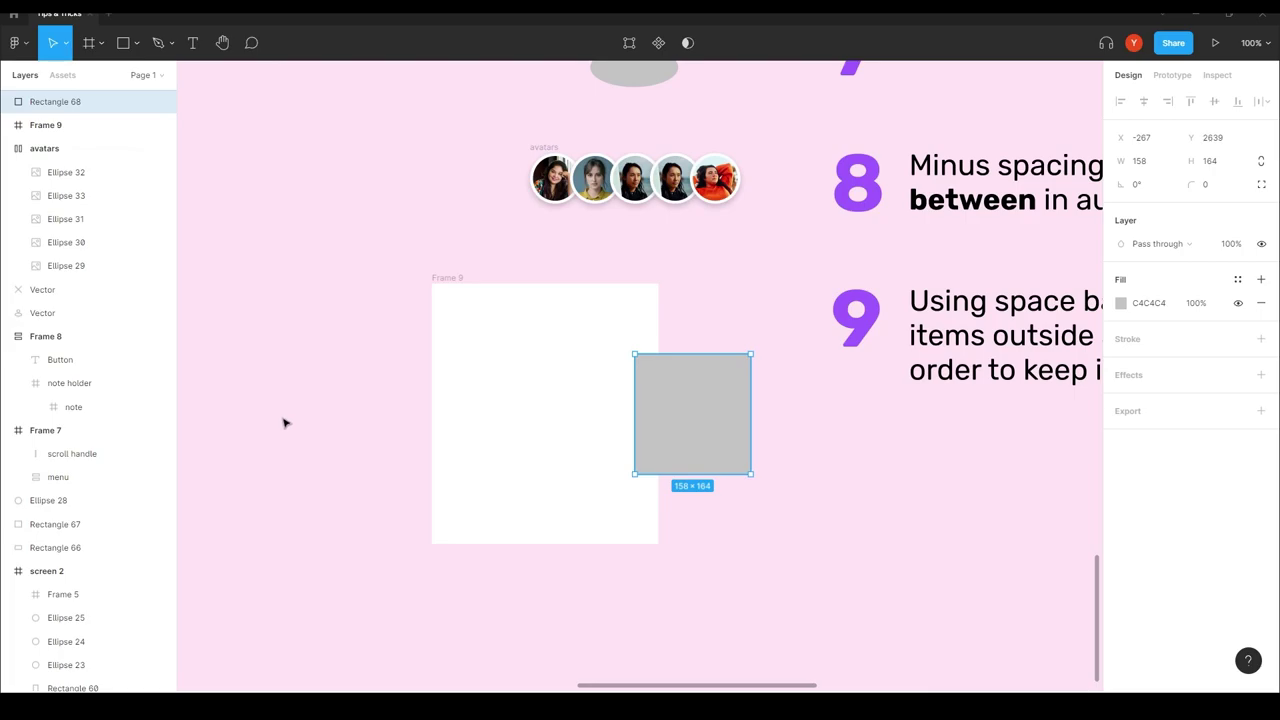
pyautogui.moveTo(708, 429); pyautogui.dragTo(557, 428)
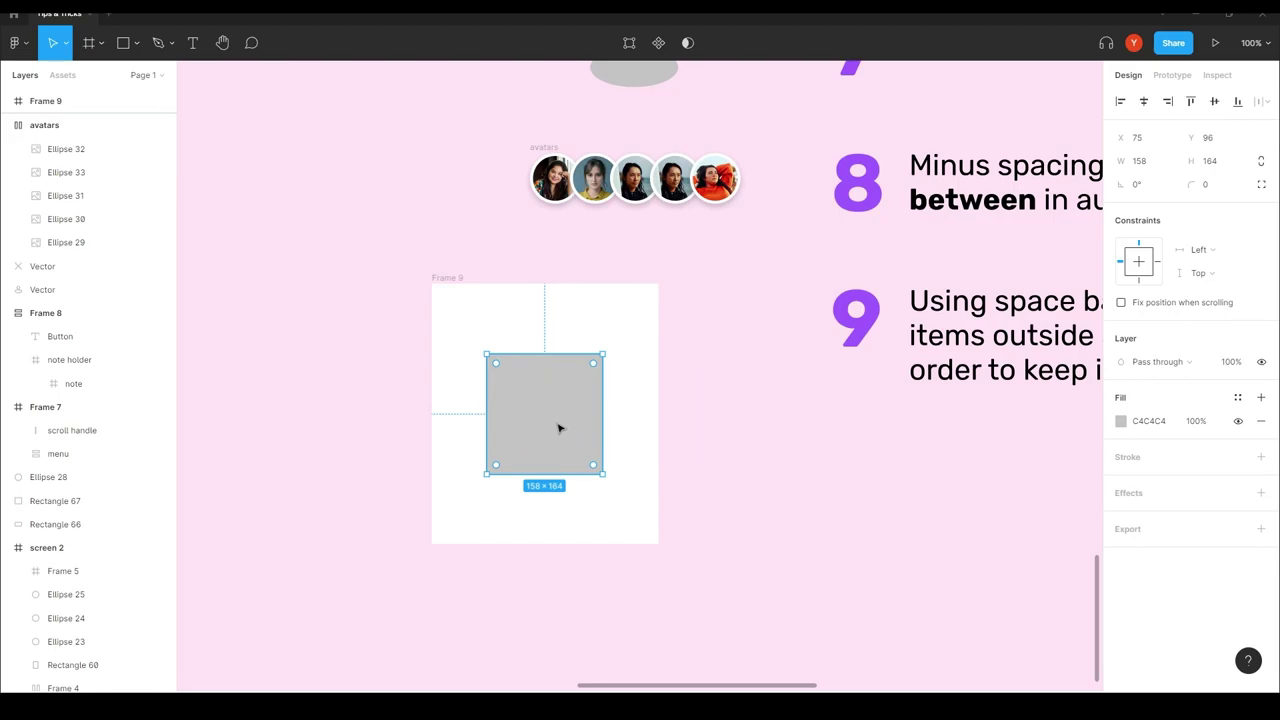
# - Survey the tips list, then return to Frame 9 and reselect the grey rectangle
pyautogui.press('-')
pyautogui.scroll(4, 451, 240)
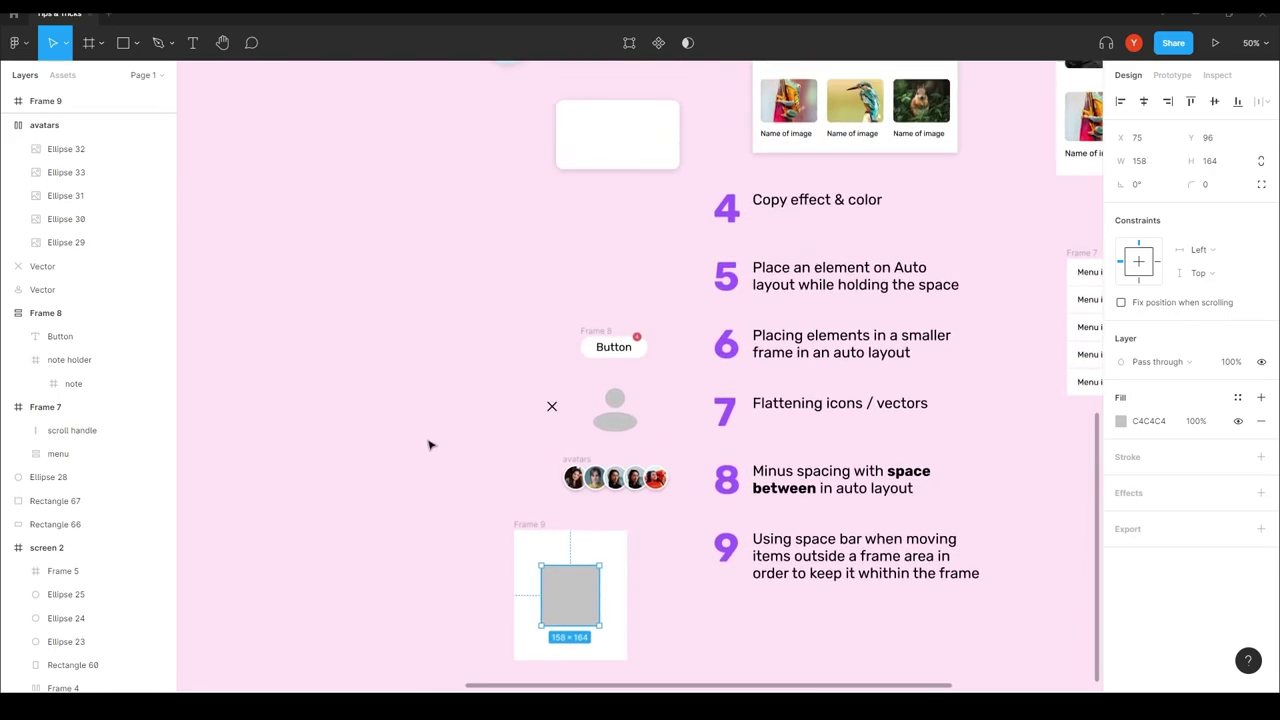
pyautogui.scroll(2, 683, 231)
pyautogui.hscroll(5, 403, 229)
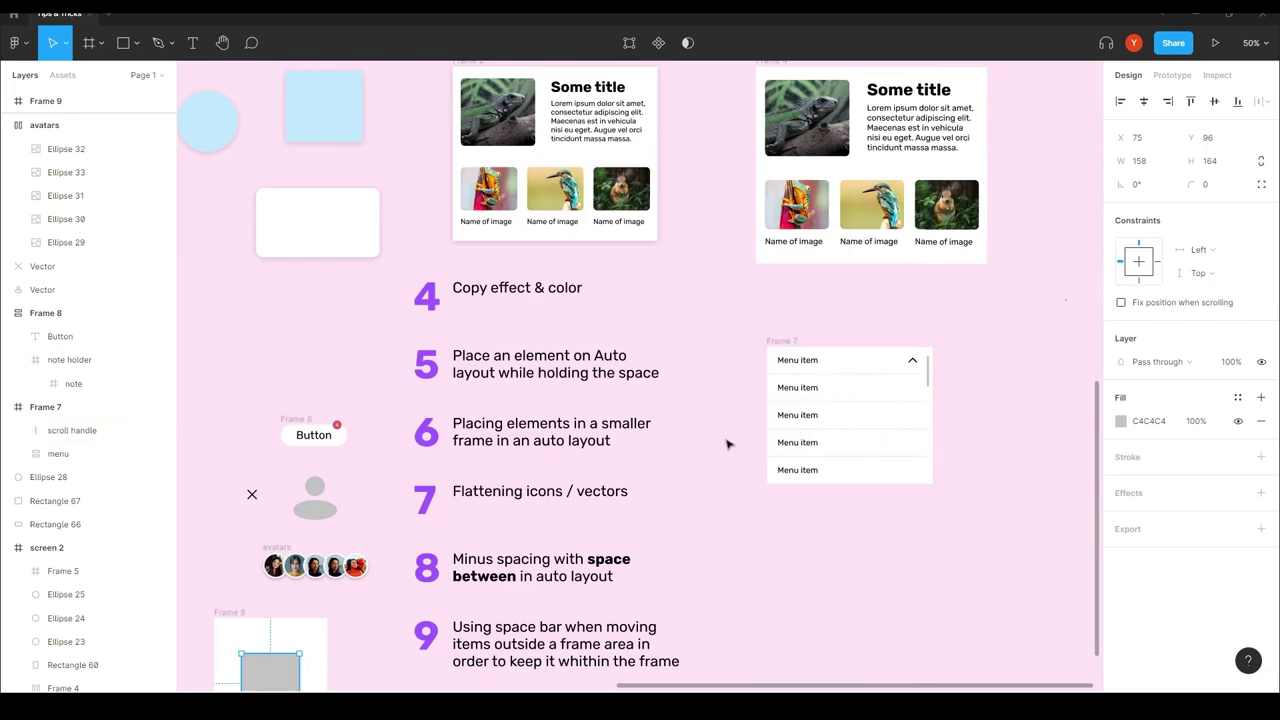
pyautogui.scroll(-3, 826, 363)
pyautogui.hscroll(3, 826, 363)
pyautogui.scroll(-3, 700, 497)
pyautogui.hscroll(-3, 700, 497)
pyautogui.hotkey('shift', '0')
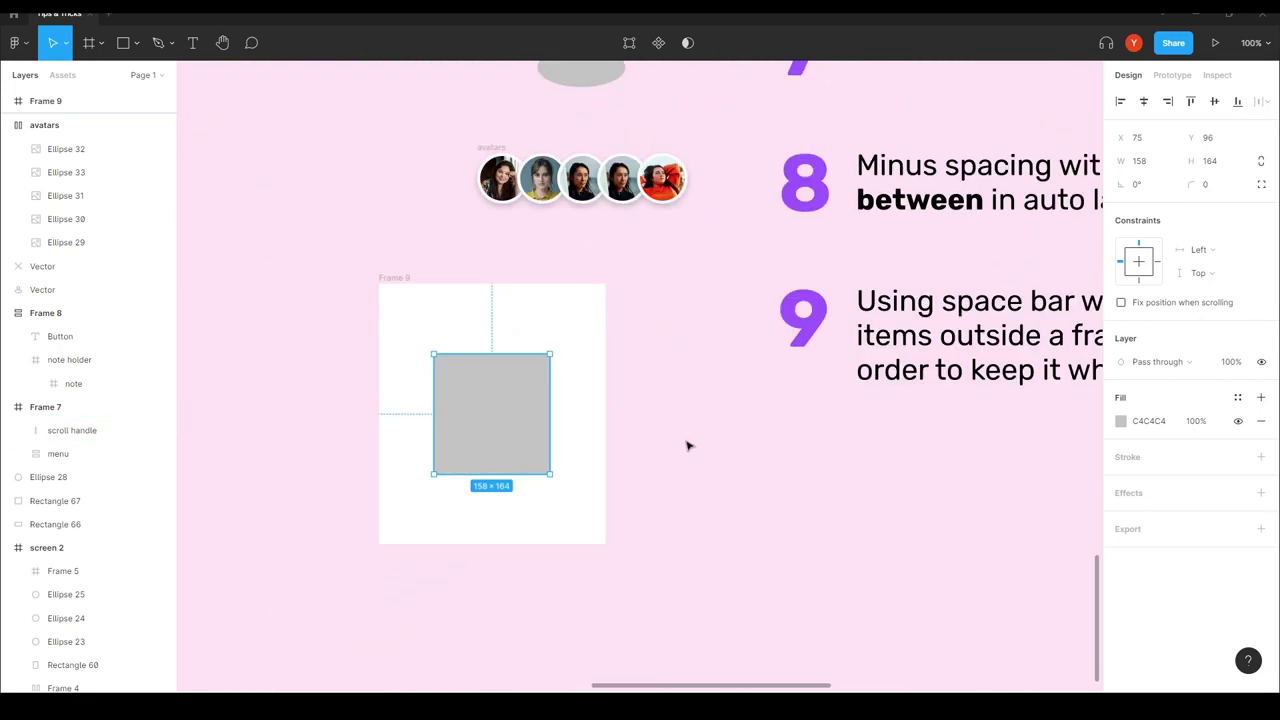
pyautogui.hscroll(-1, 792, 408)
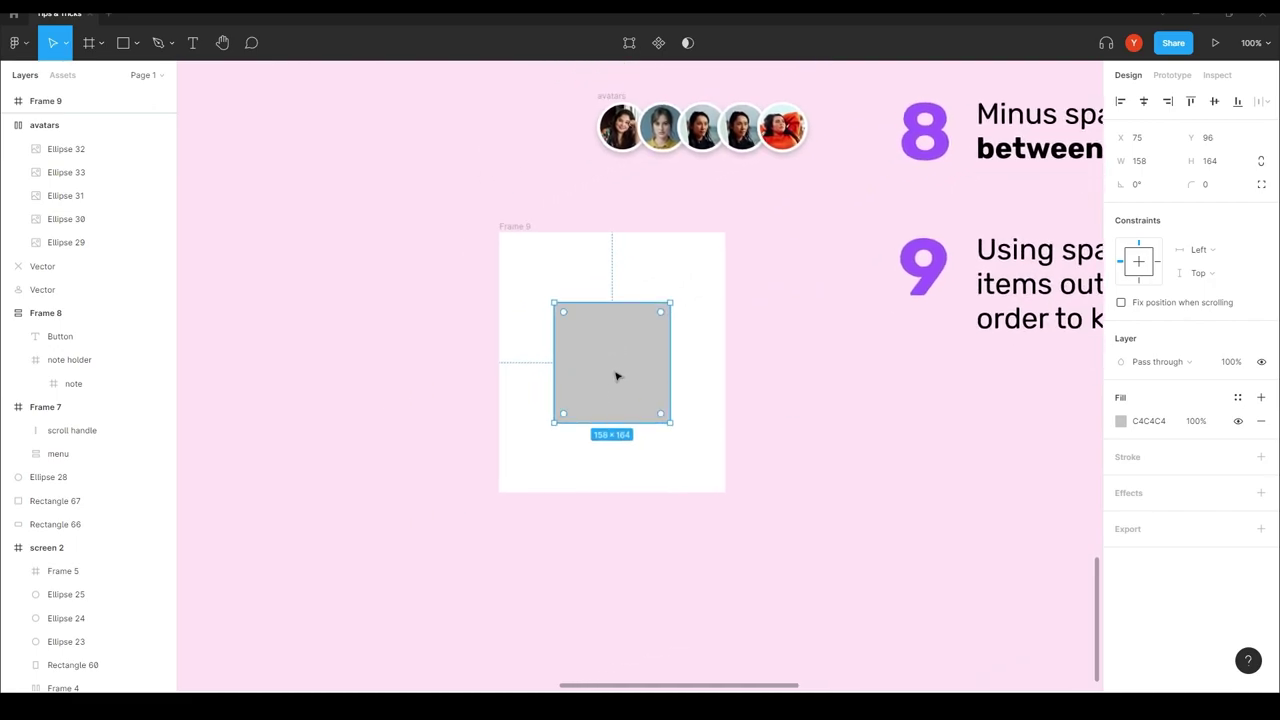
pyautogui.click(446, 380)
pyautogui.click(606, 371)
# - Turn off Clip content on Frame 9 and move the frame up and left
pyautogui.press('alt')
pyautogui.moveTo(606, 371); pyautogui.dragTo(901, 527)
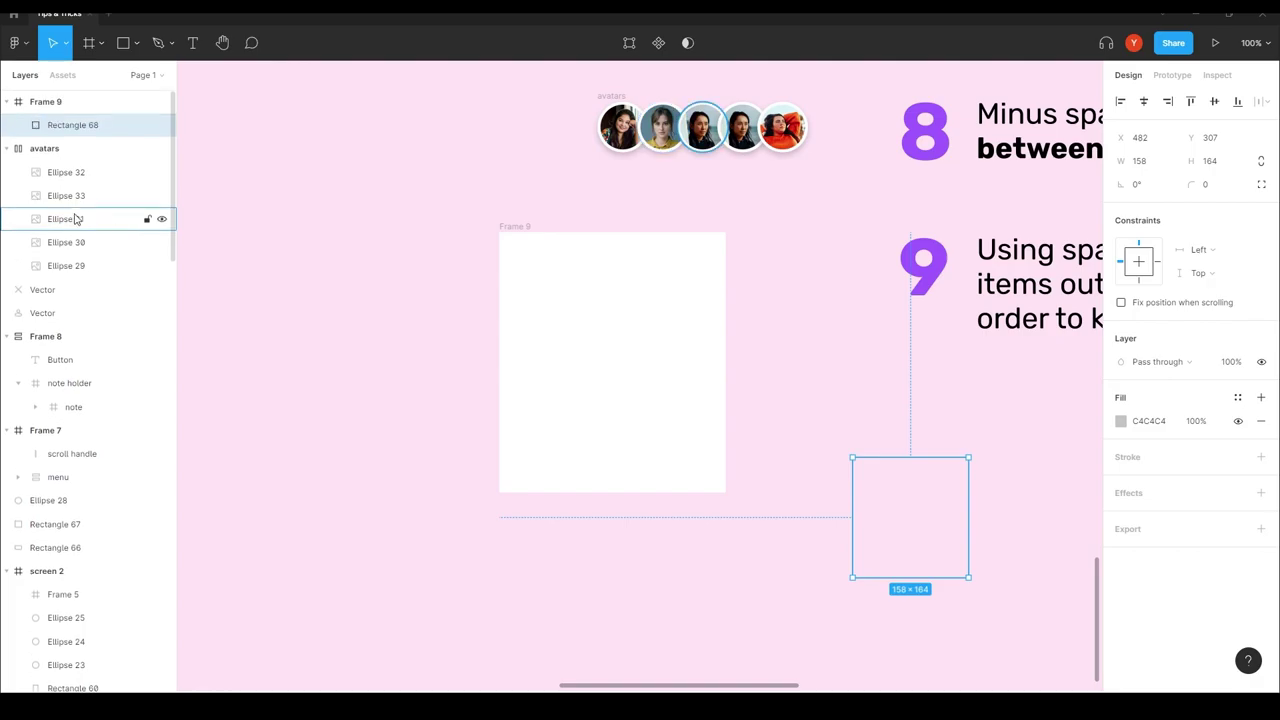
pyautogui.click(43, 106)
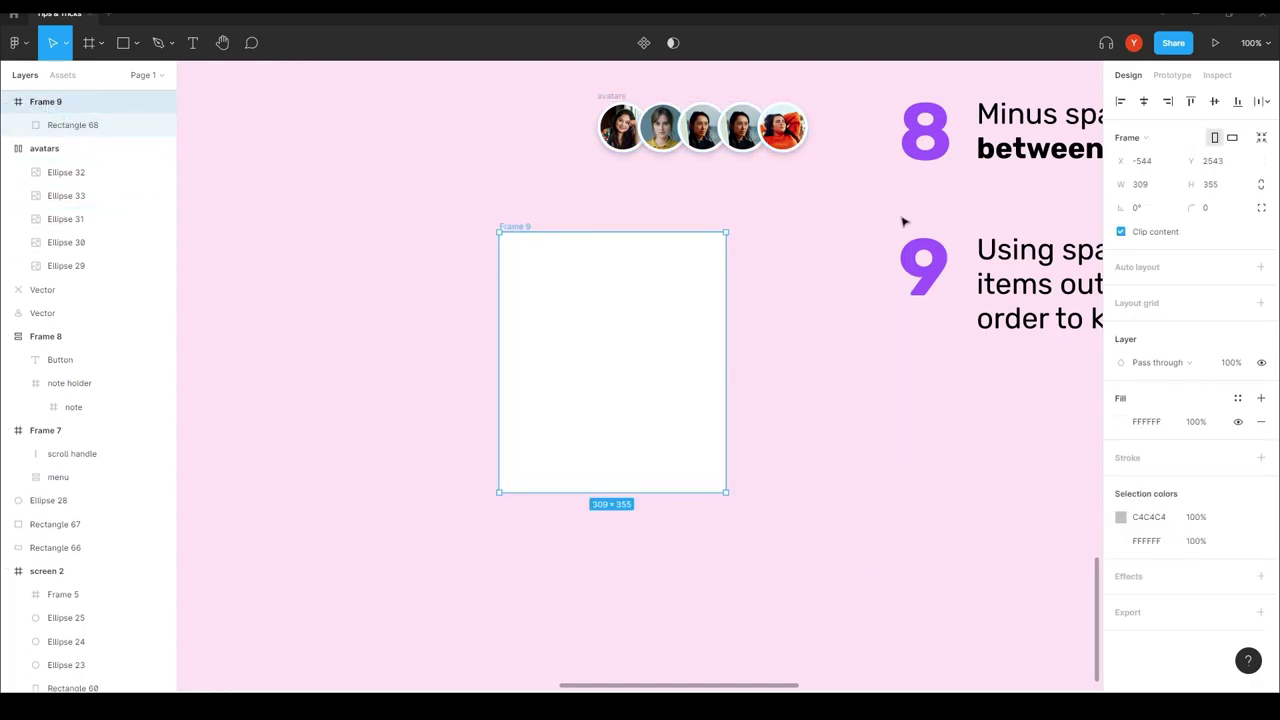
pyautogui.click(1121, 232)
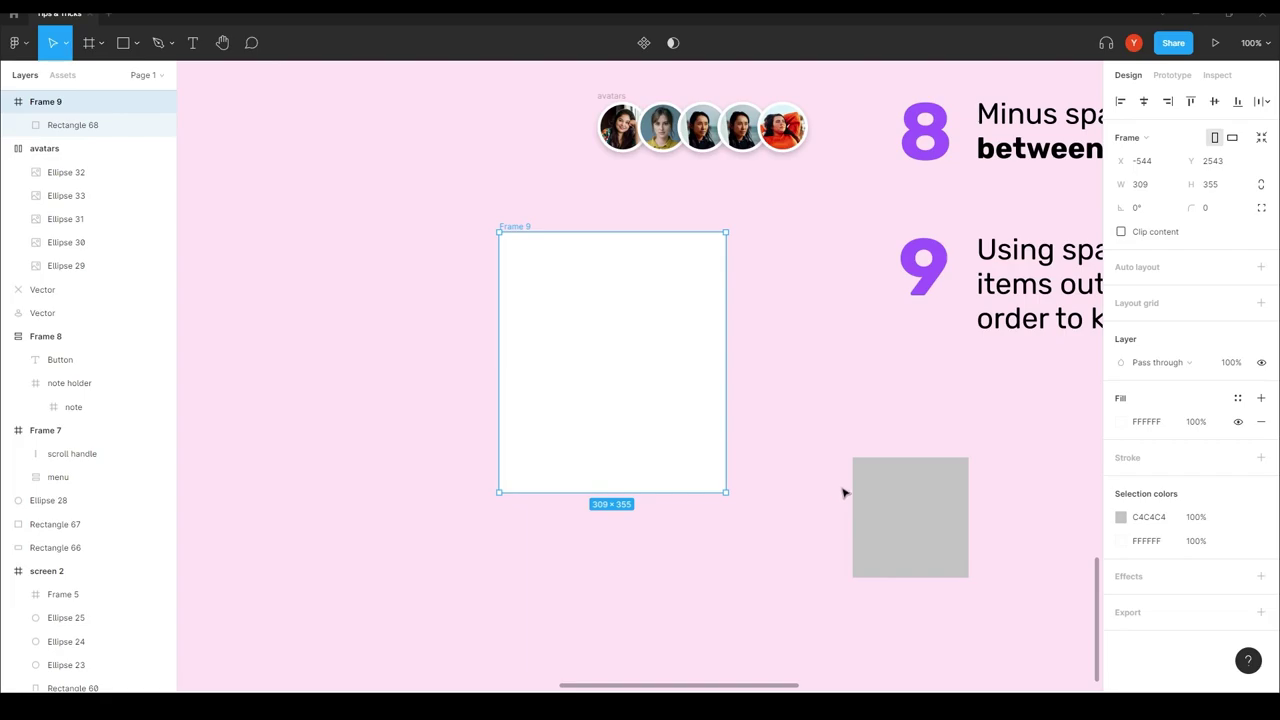
pyautogui.click(450, 274)
pyautogui.click(503, 237)
pyautogui.moveTo(660, 337); pyautogui.dragTo(555, 316)
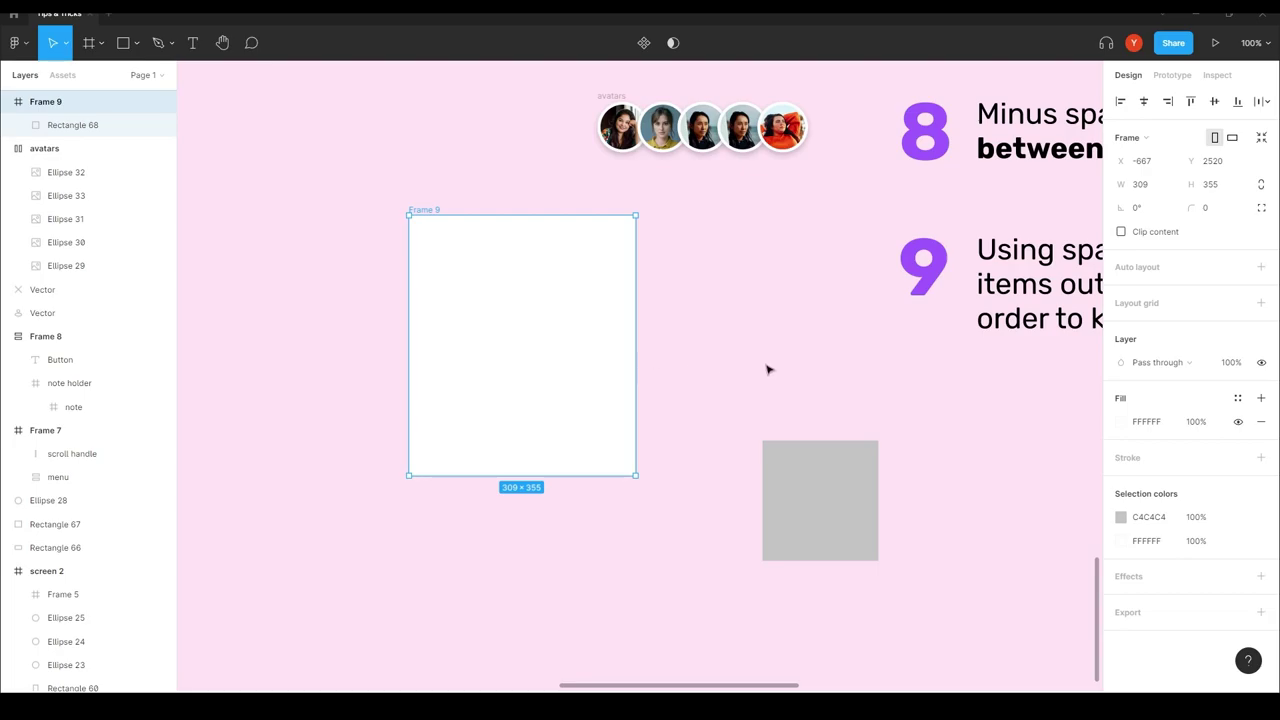
# - Pull Rectangle 68 out of Frame 9 so it overlaps the frame's lower-right edge
pyautogui.moveTo(802, 484); pyautogui.dragTo(514, 330)
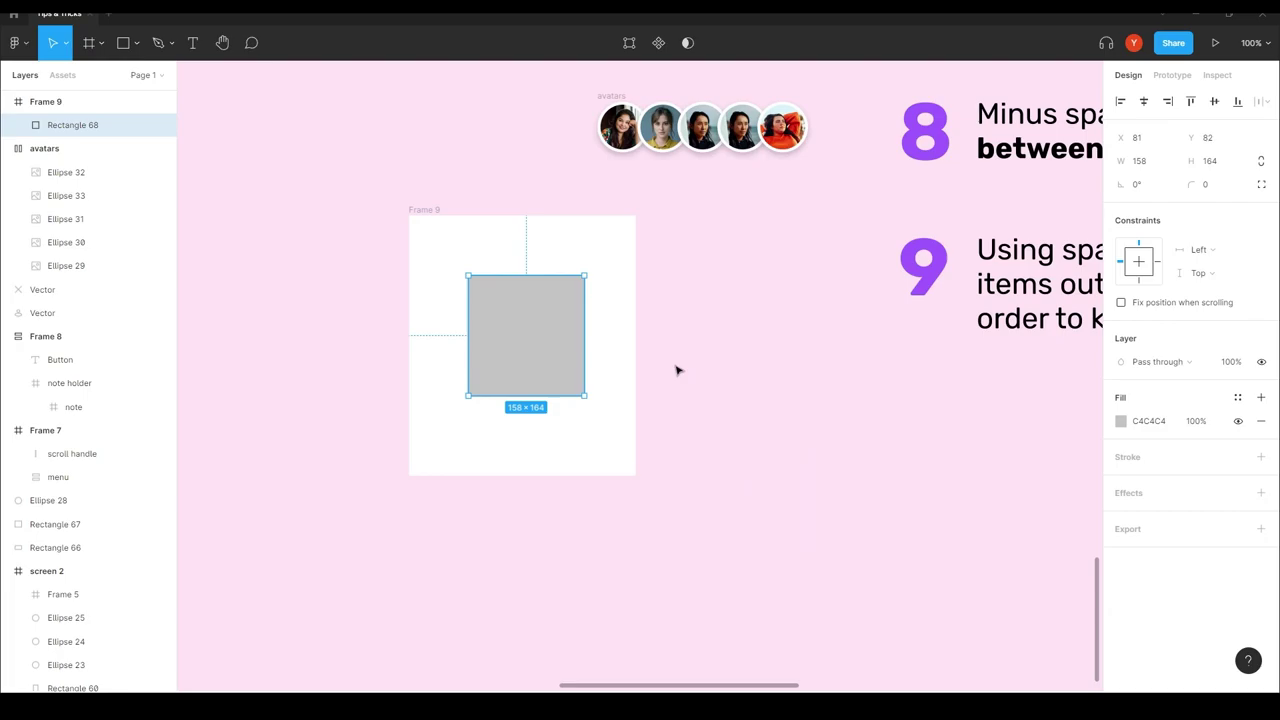
pyautogui.moveTo(769, 366); pyautogui.dragTo(594, 438)
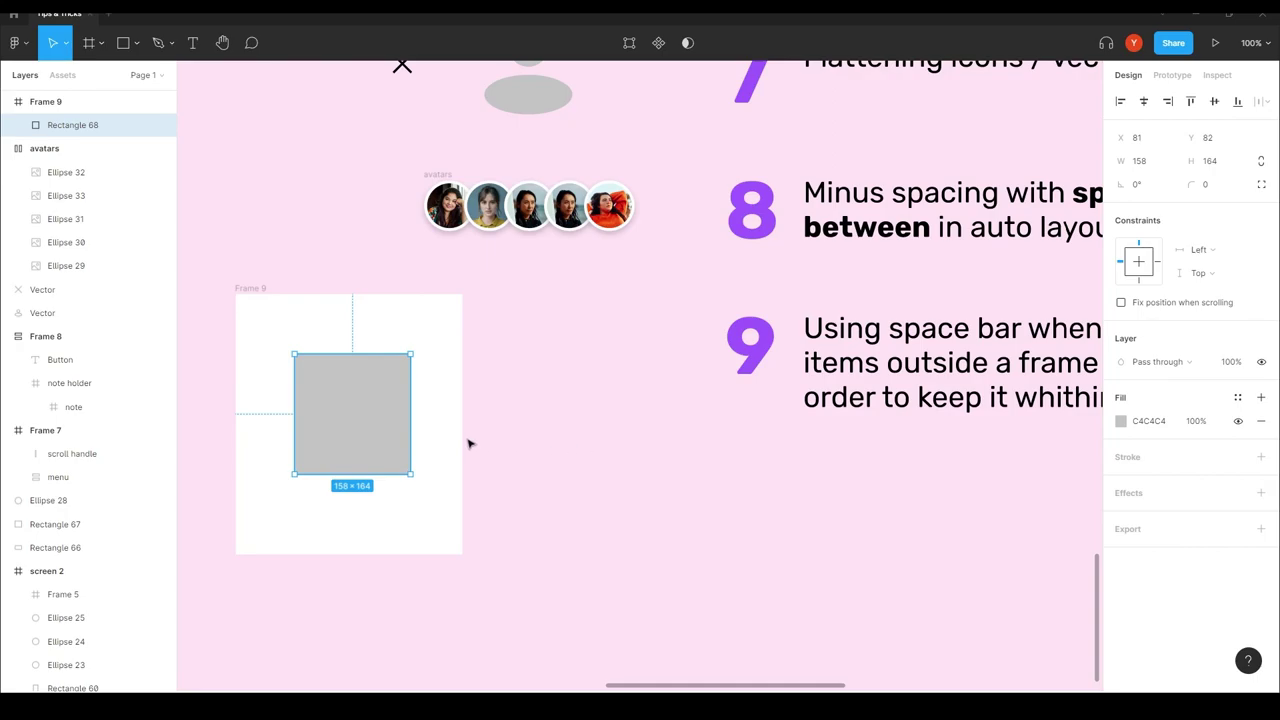
pyautogui.moveTo(340, 437); pyautogui.dragTo(477, 462)
# - Deselect and zoom out to the top of the tips board to show tip 1's screen frames
pyautogui.click(551, 347)
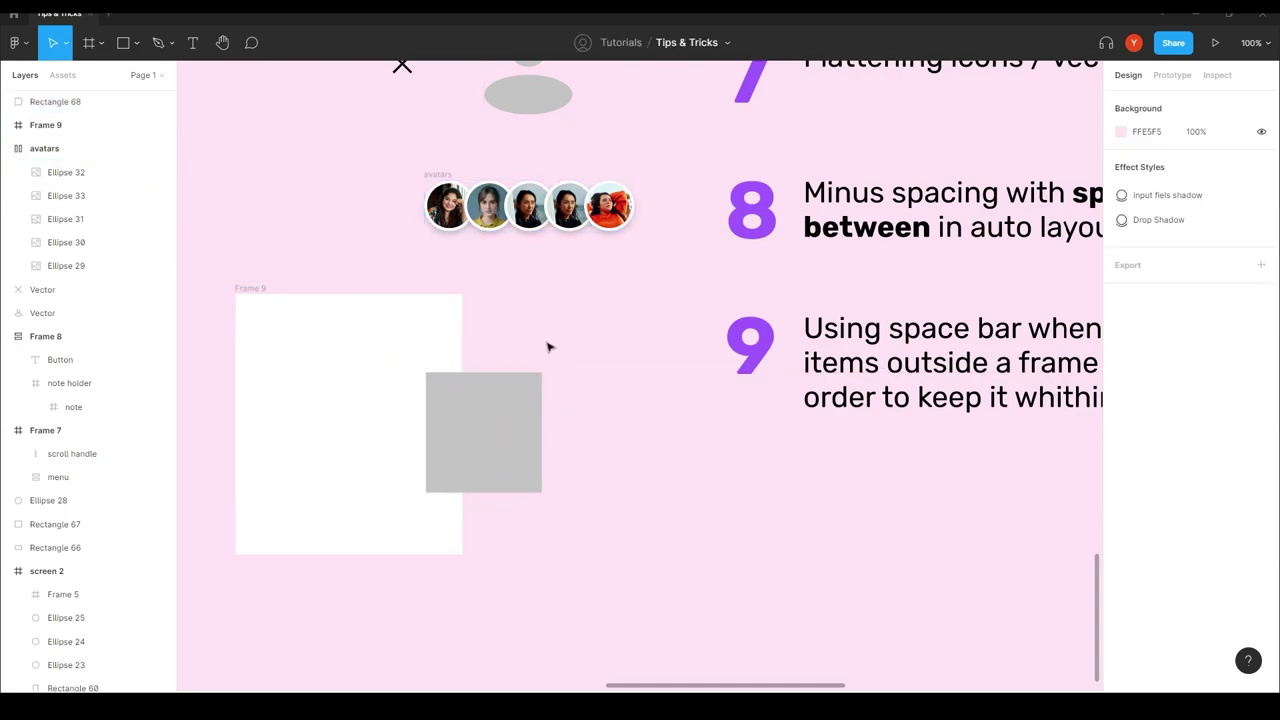
pyautogui.scroll(5, 676, 409)
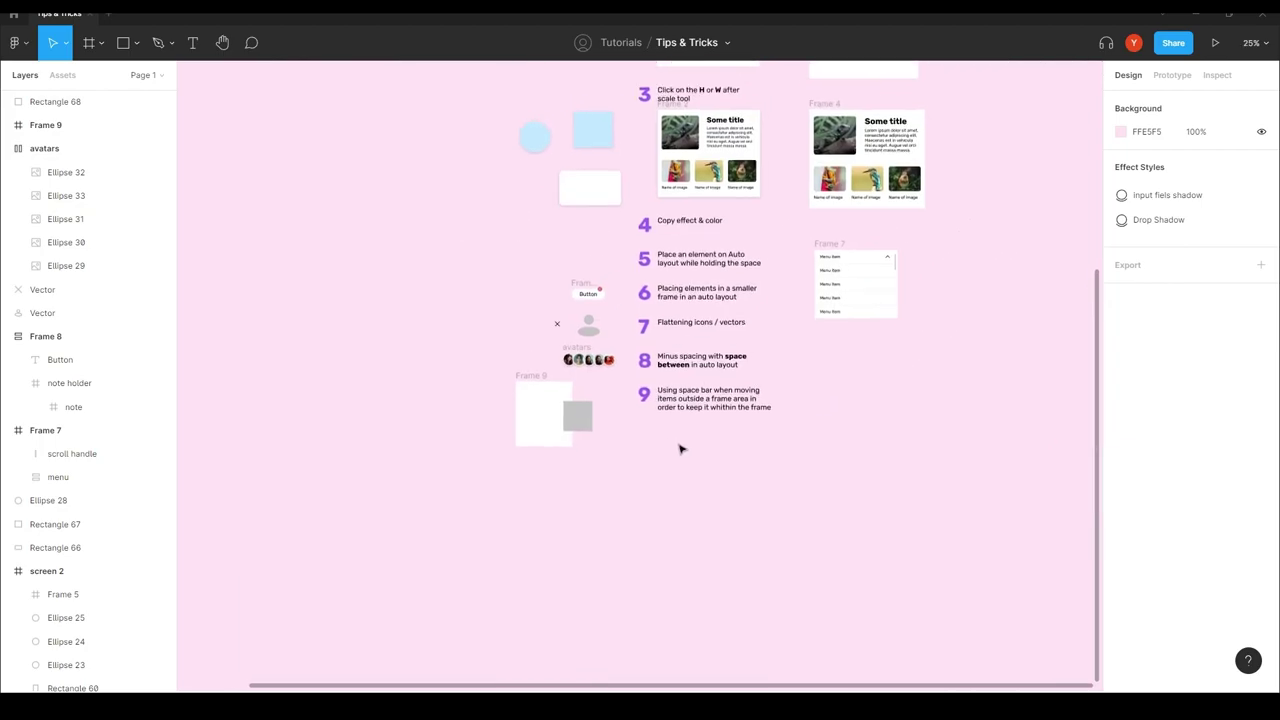
pyautogui.scroll(5, 483, 247)
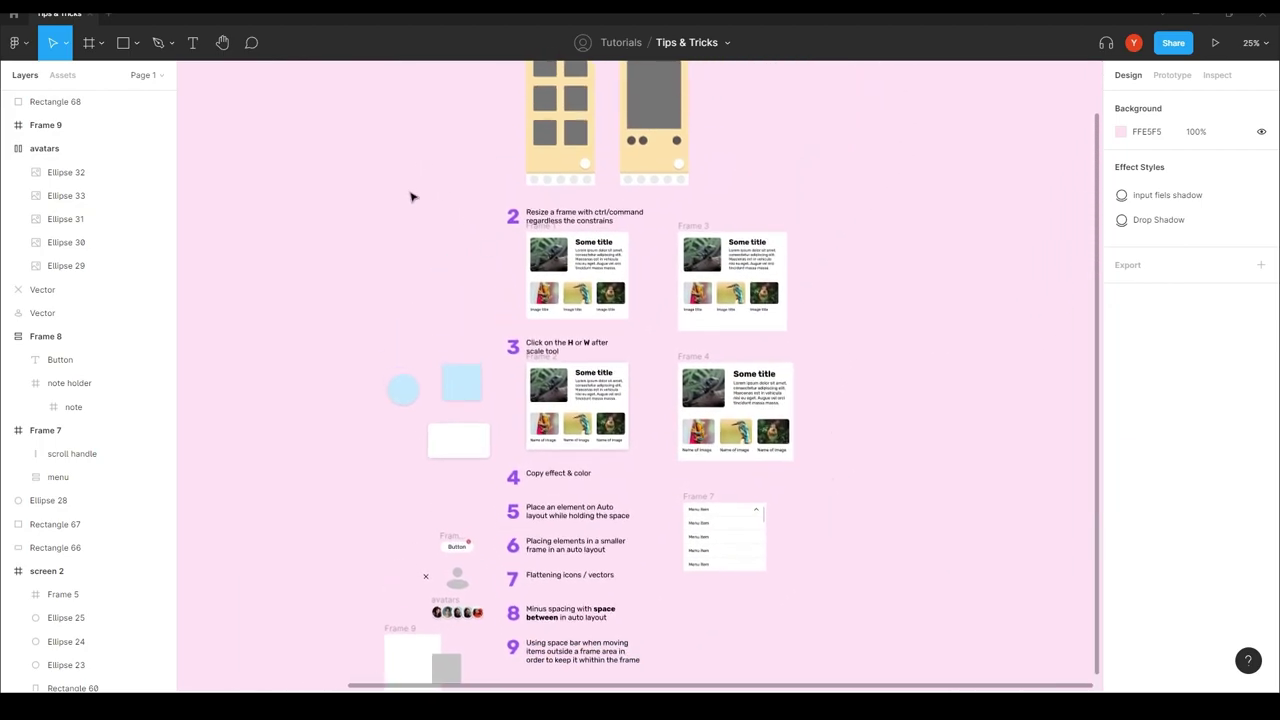
pyautogui.moveTo(551, 273); pyautogui.dragTo(485, 233)
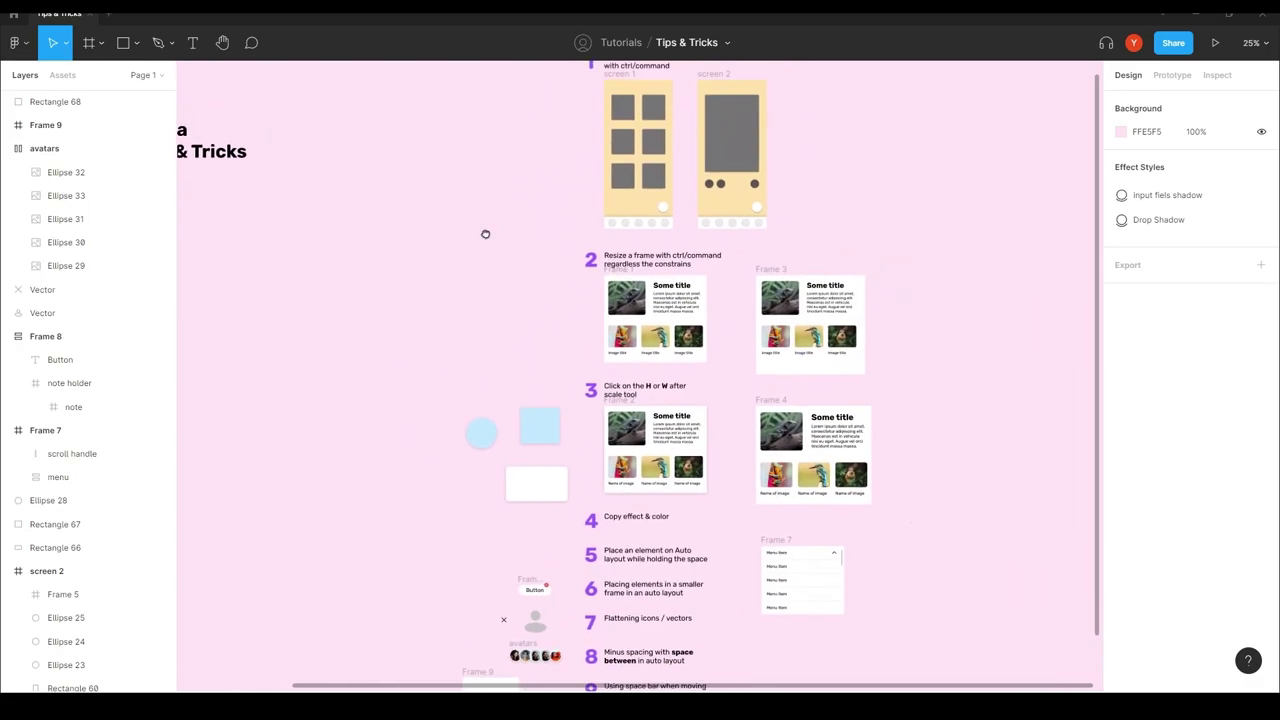
pyautogui.hotkey('ctrl', '+')
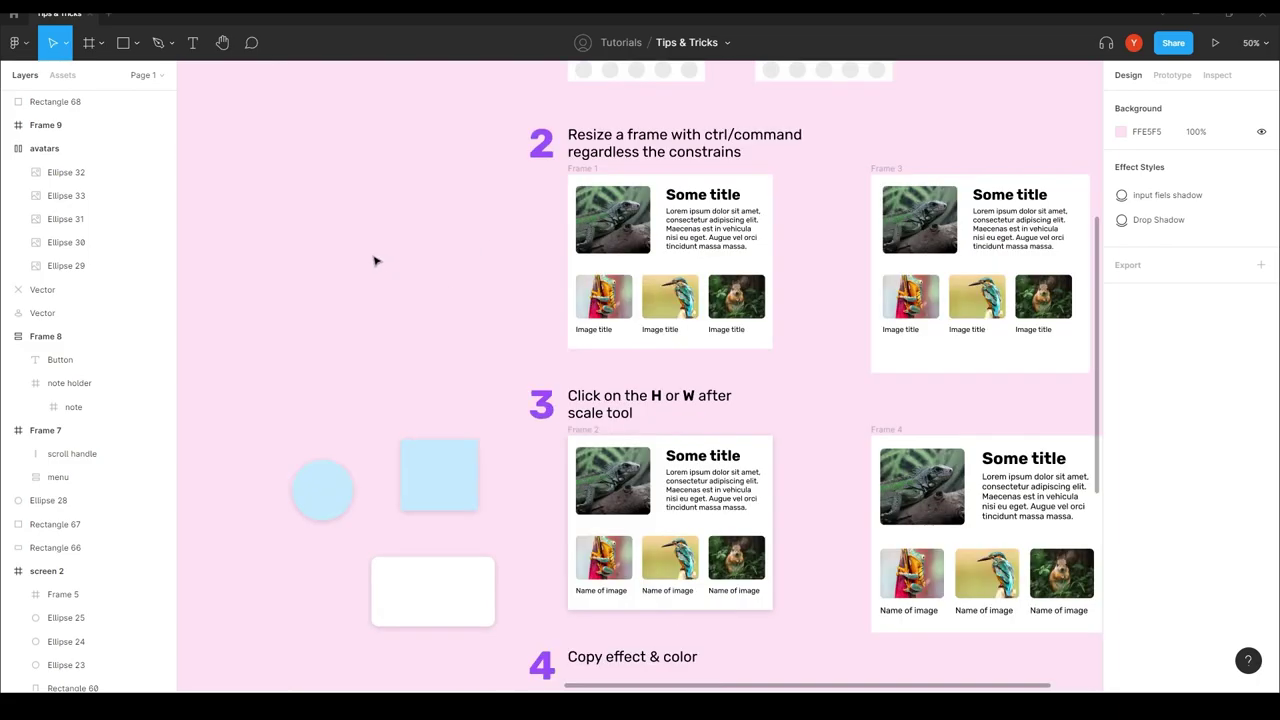
pyautogui.scroll(8, 419, 259)
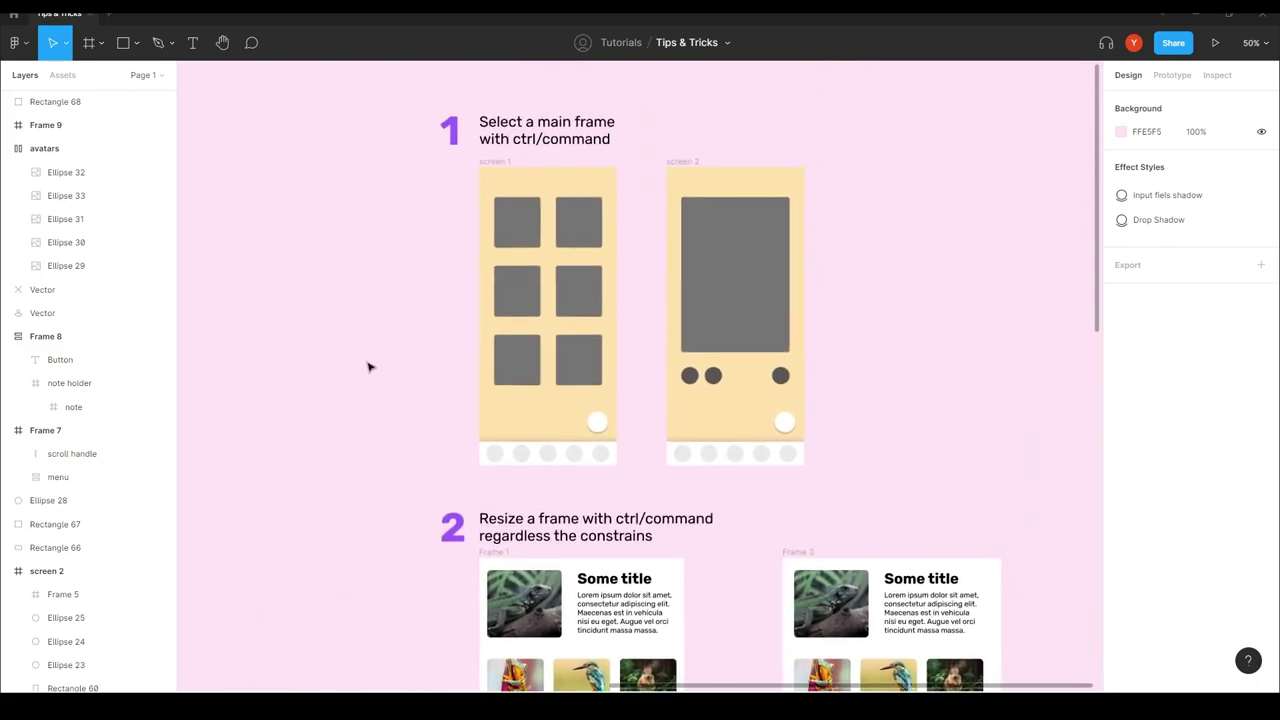
pyautogui.scroll(-1, 372, 362)
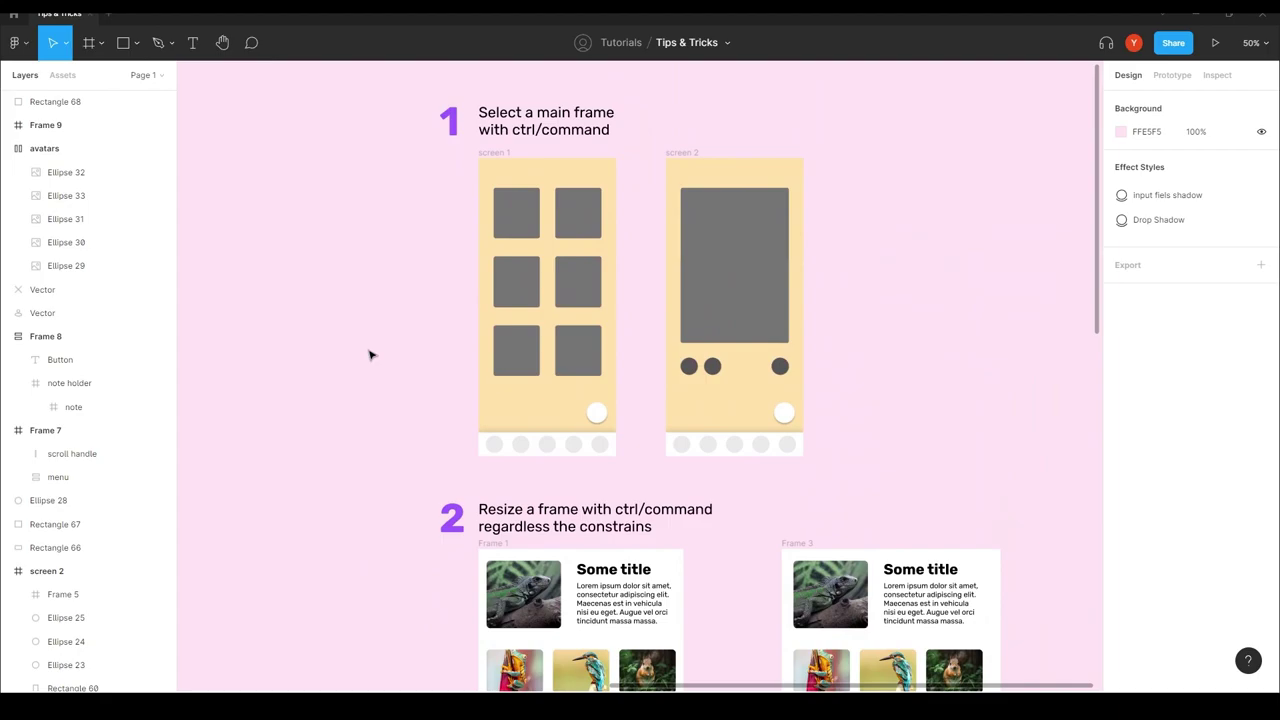